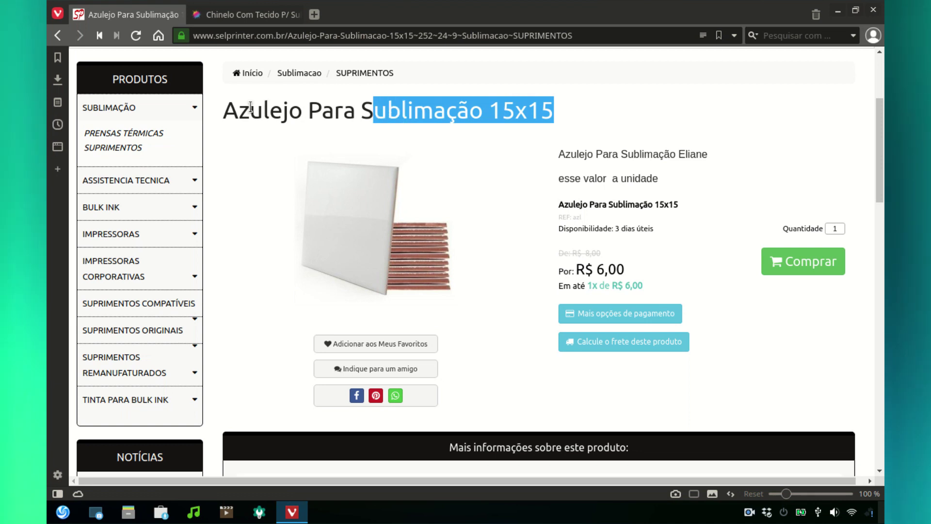
Highlight the 15x15 size in the sublimation tile's product title, and open Inkscape from the desktop
{"action": "left_click", "coordinate": [494, 112]}
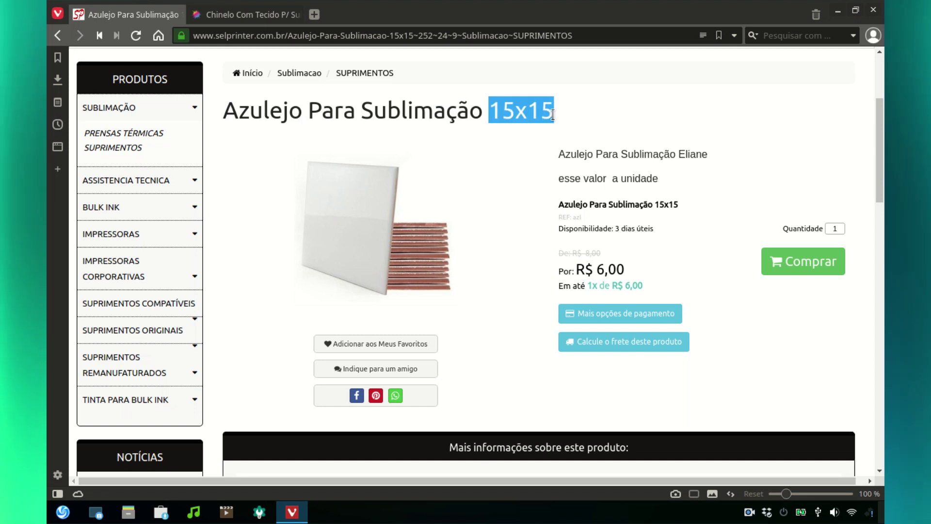
{"action": "left_click", "coordinate": [403, 282]}
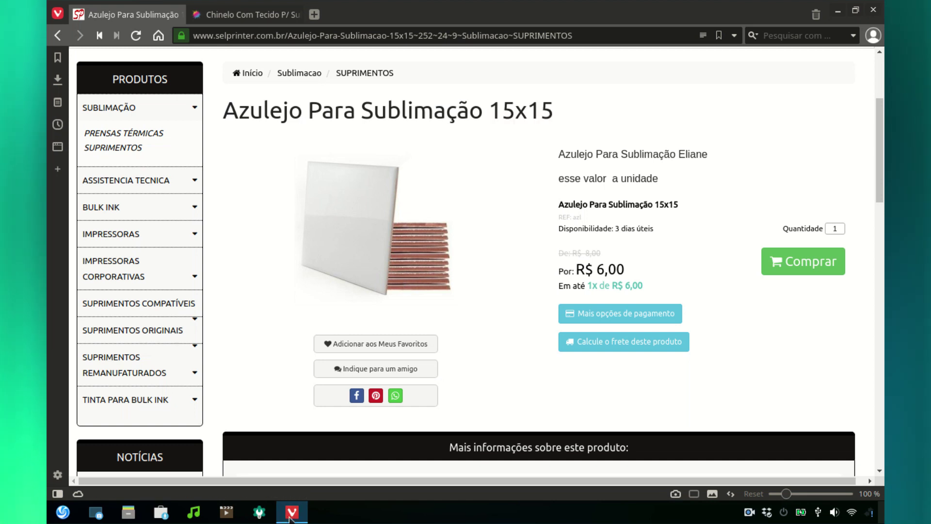
{"action": "left_click", "coordinate": [291, 512]}
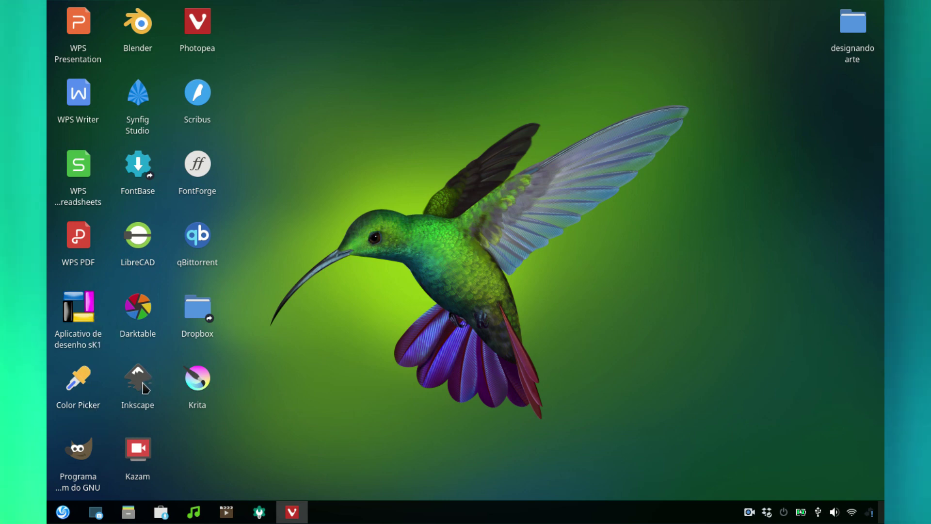
{"action": "right_click", "coordinate": [144, 387]}
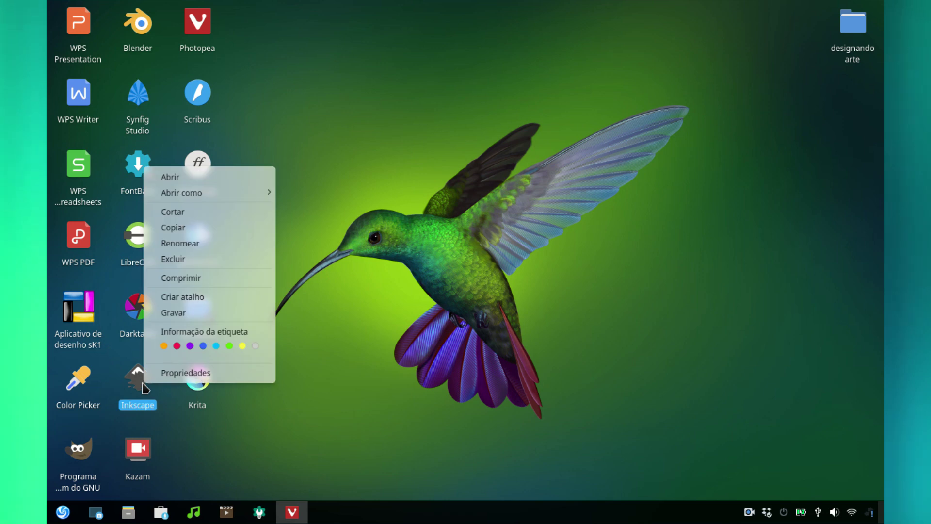
{"action": "left_click", "coordinate": [200, 177]}
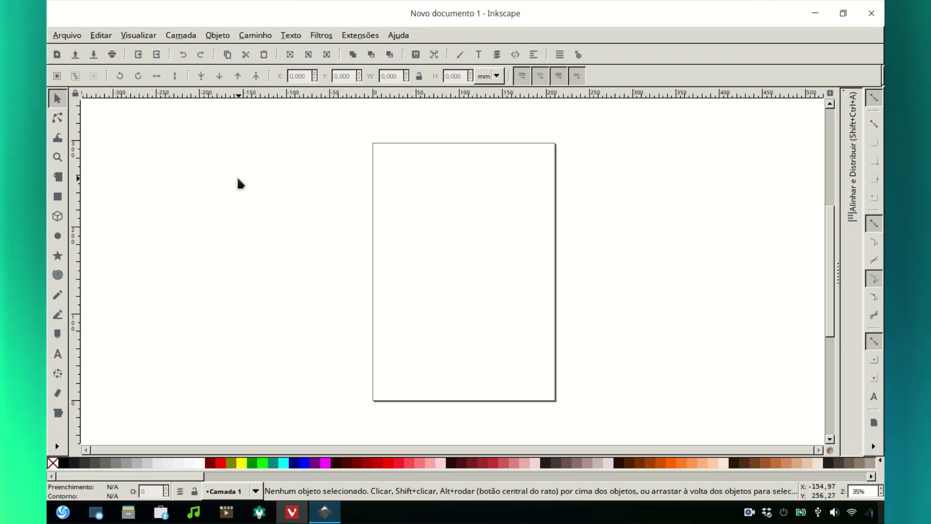
Draw a filled rectangle about 185 mm wide and 163 mm tall in the upper part of the page
{"action": "key", "text": "r"}
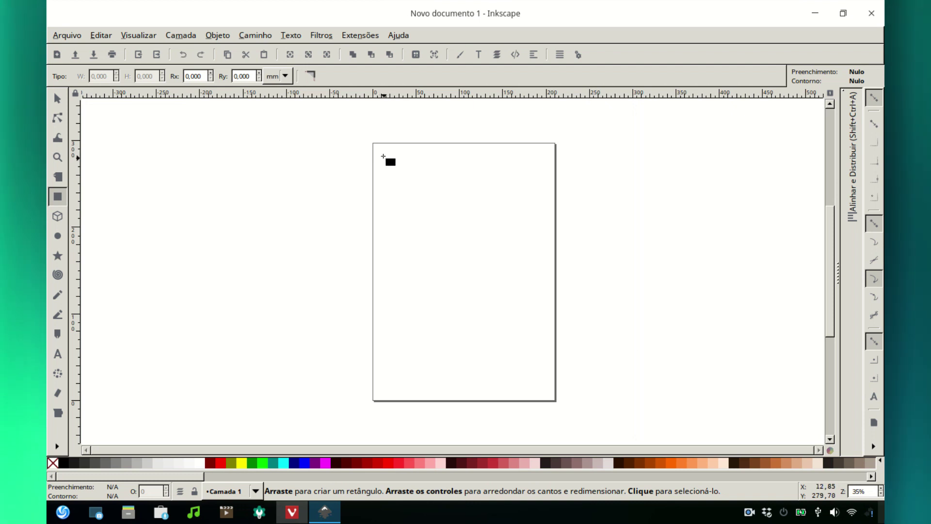
{"action": "left_click_drag", "start_coordinate": [383, 155], "coordinate": [543, 297]}
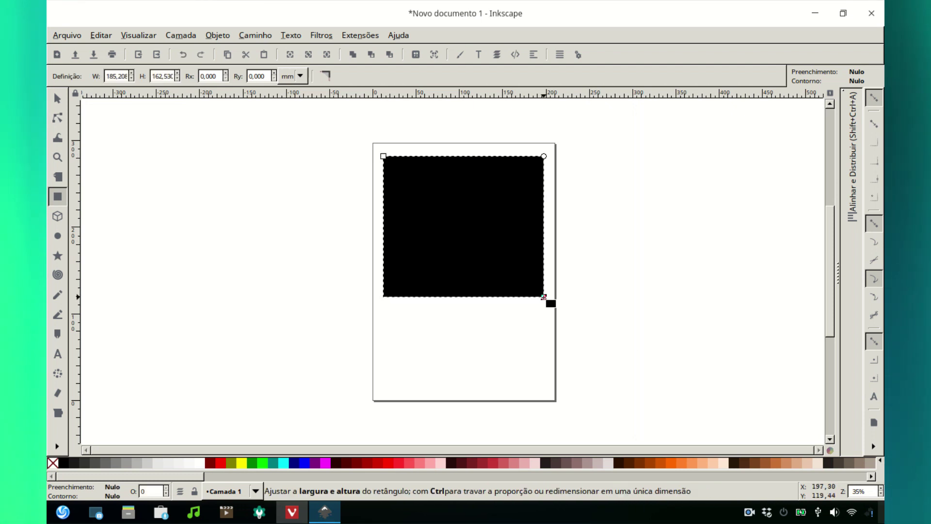
{"action": "left_click", "coordinate": [56, 100]}
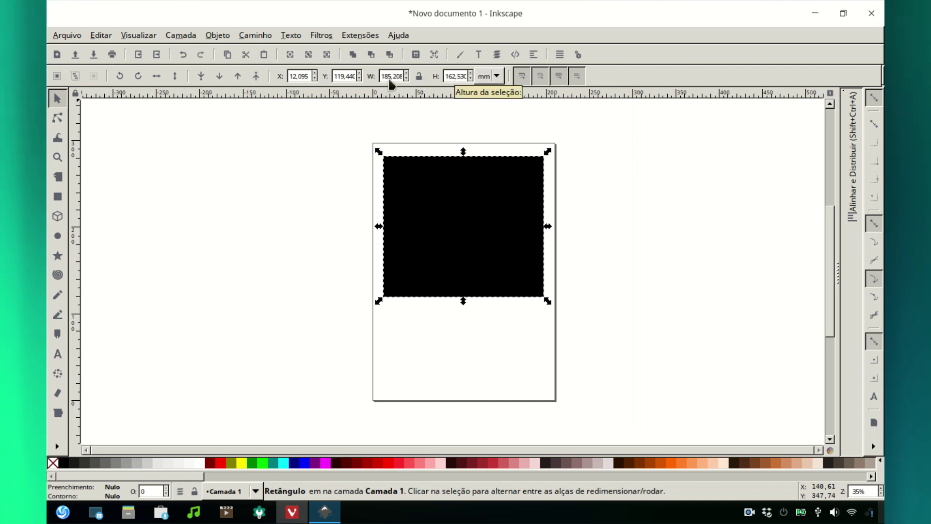
Change the measurement unit to centimetres and set the rectangle's height to 15 cm
{"action": "left_click", "coordinate": [498, 78]}
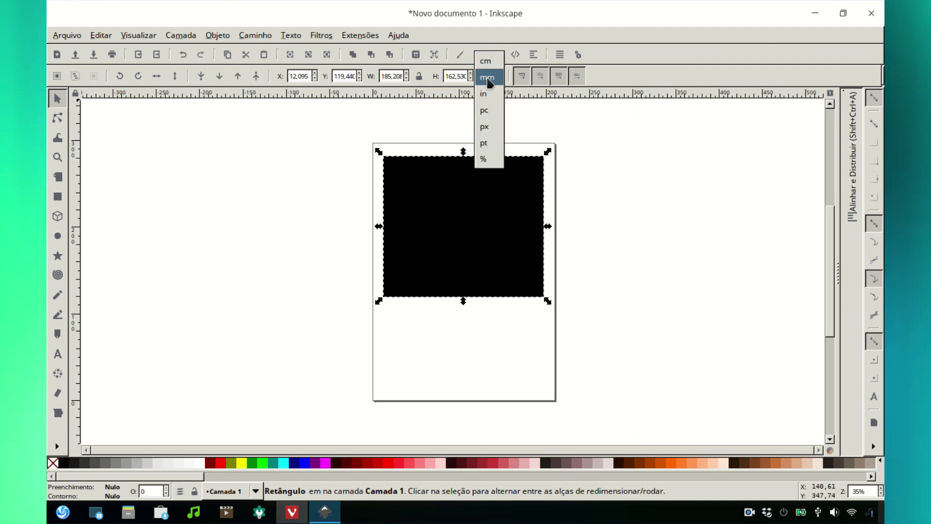
{"action": "left_click", "coordinate": [485, 62]}
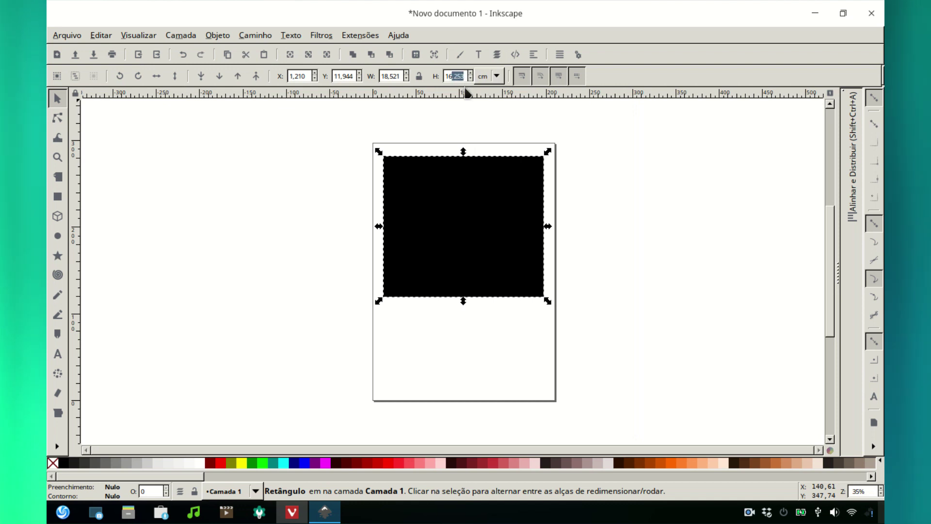
{"action": "key", "text": "BackSpace"}
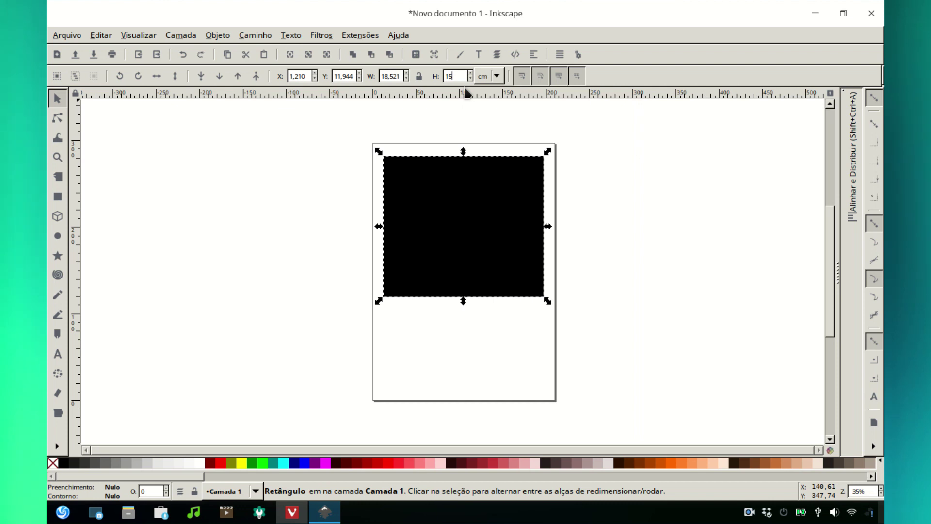
Set the rectangle's width to 15 cm
{"action": "double_click", "coordinate": [386, 75]}
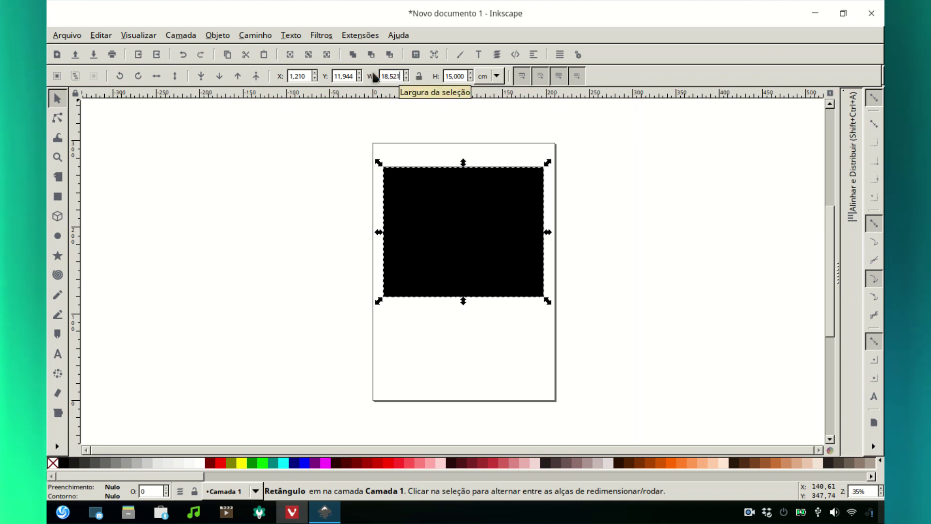
{"action": "left_click_drag", "start_coordinate": [400, 77], "coordinate": [365, 73]}
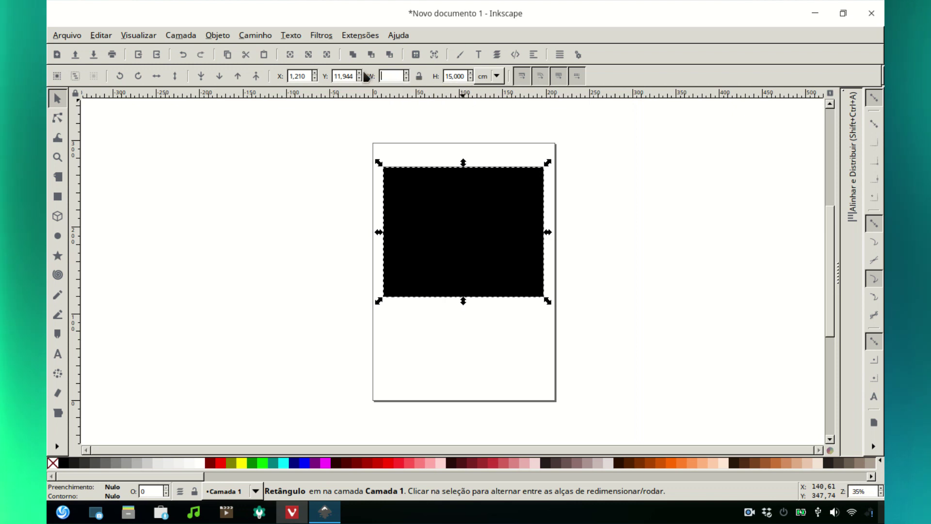
{"action": "type", "text": "1"}
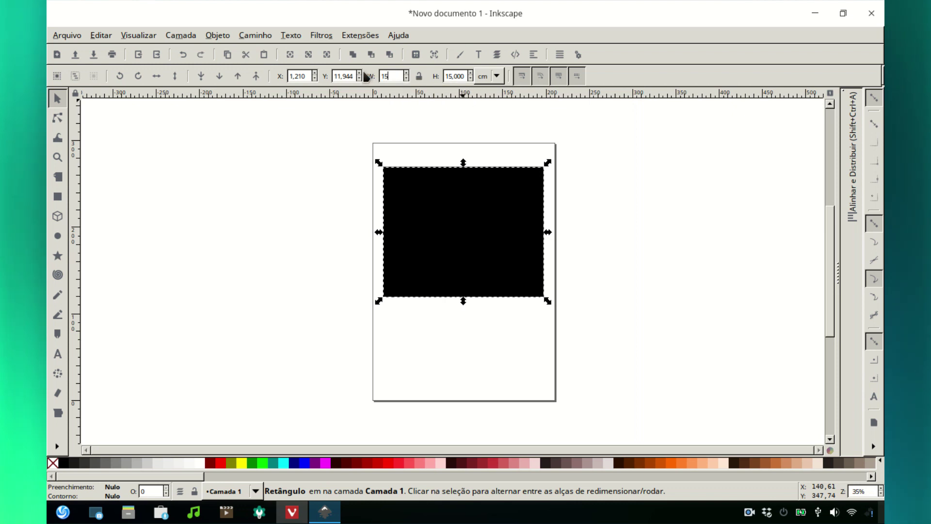
{"action": "type", "text": "5"}
{"action": "key", "text": "Return"}
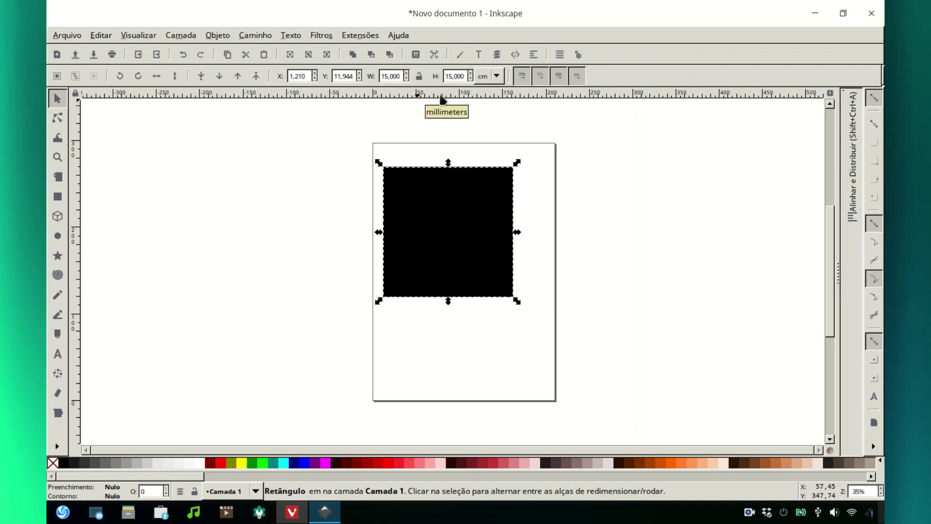
Lock the width-to-height proportion and set the square's height to 20 cm
{"action": "left_click", "coordinate": [418, 77]}
{"action": "left_click_drag", "start_coordinate": [465, 77], "coordinate": [451, 77]}
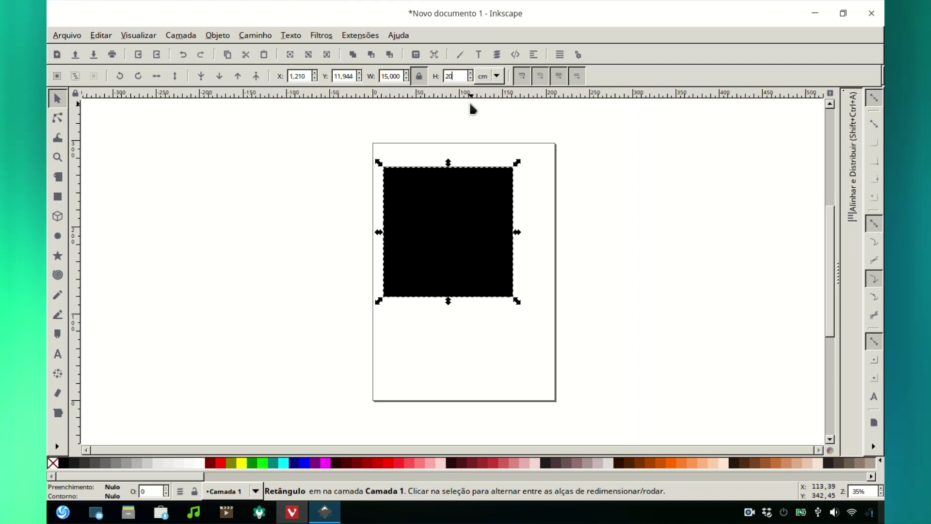
{"action": "key", "text": "Return"}
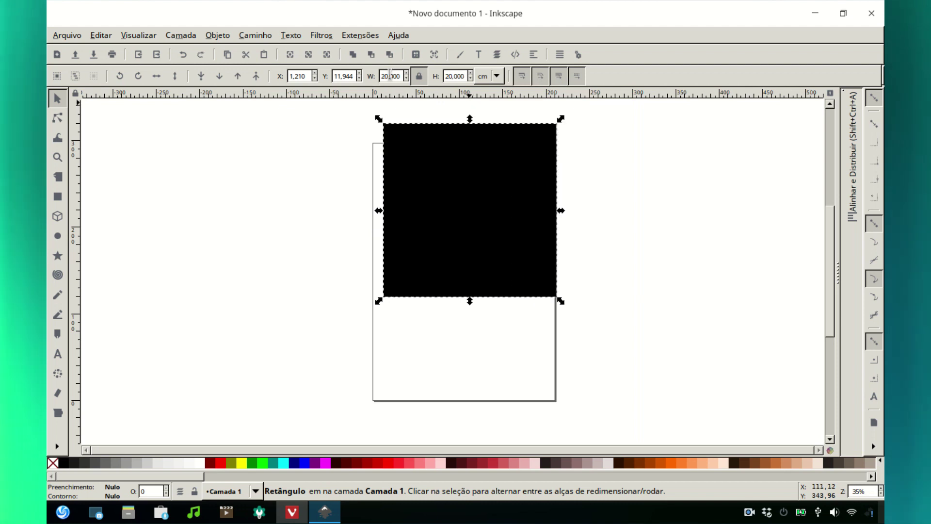
Undo the proportional resize and the width change made before it
{"action": "left_click", "coordinate": [420, 76]}
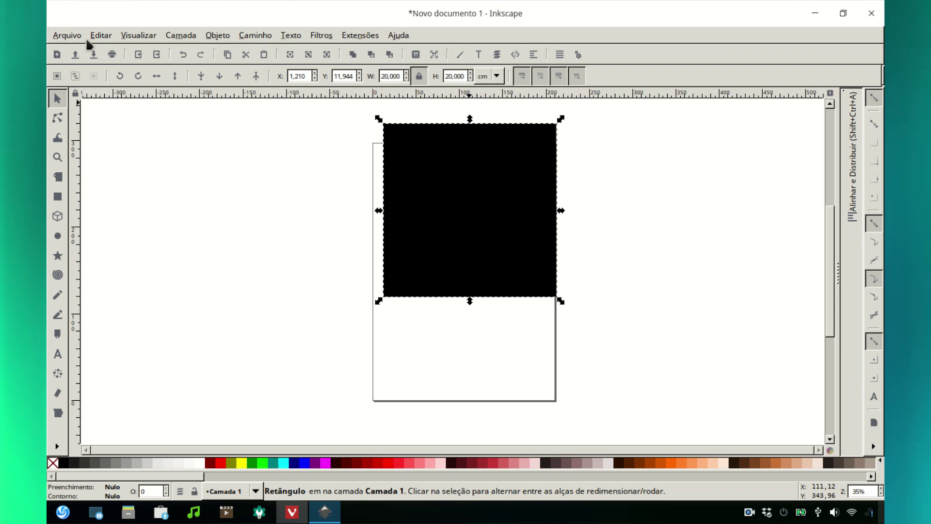
{"action": "left_click", "coordinate": [101, 36]}
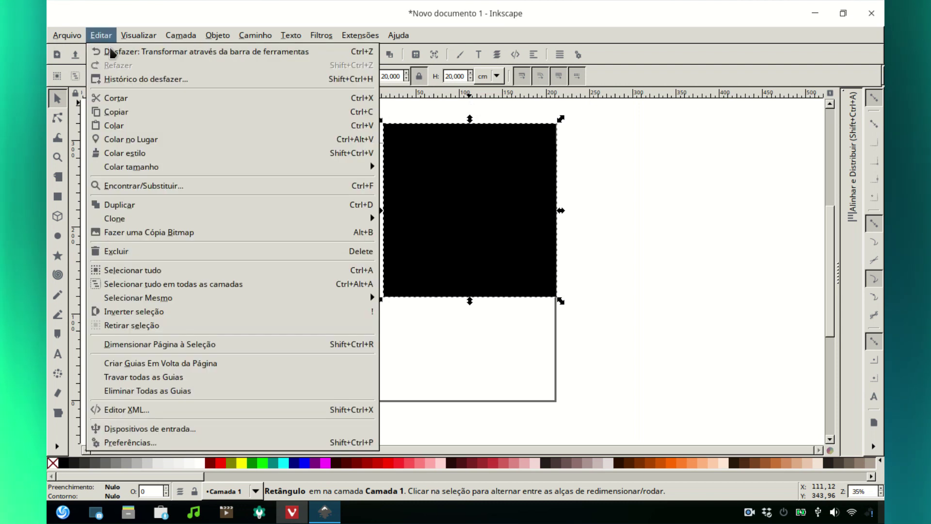
{"action": "left_click", "coordinate": [111, 52]}
{"action": "key", "text": "ctrl+z"}
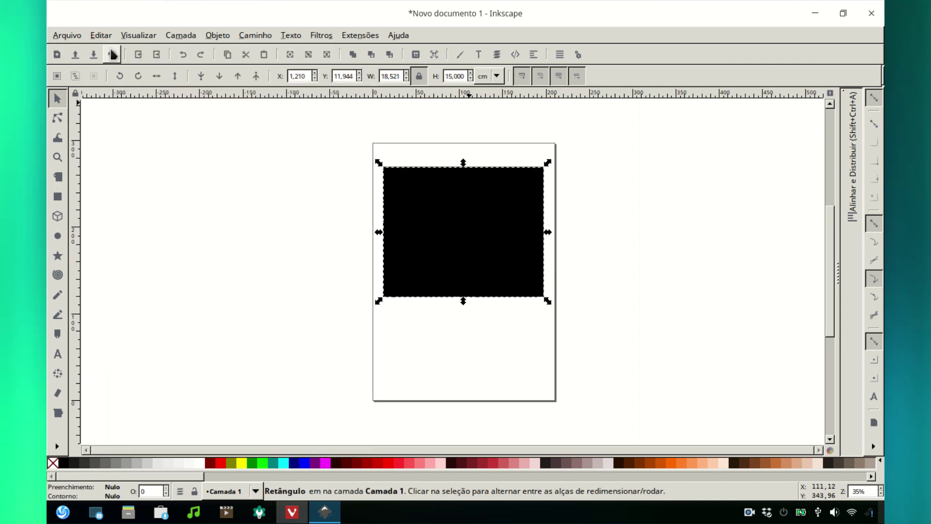
Unlock the proportions and set the rectangle's width to 15 cm, keeping the height independent
{"action": "double_click", "coordinate": [387, 76]}
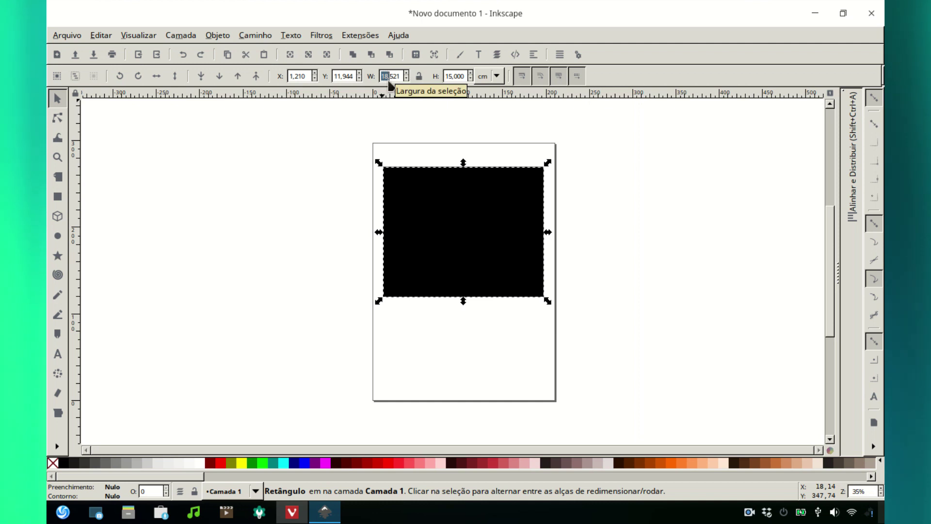
{"action": "left_click_drag", "start_coordinate": [402, 76], "coordinate": [355, 79]}
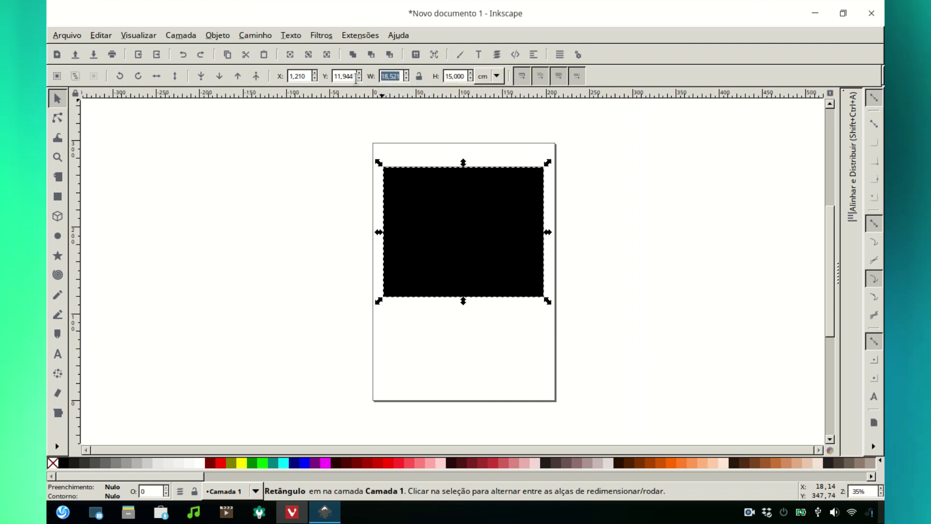
{"action": "type", "text": "15"}
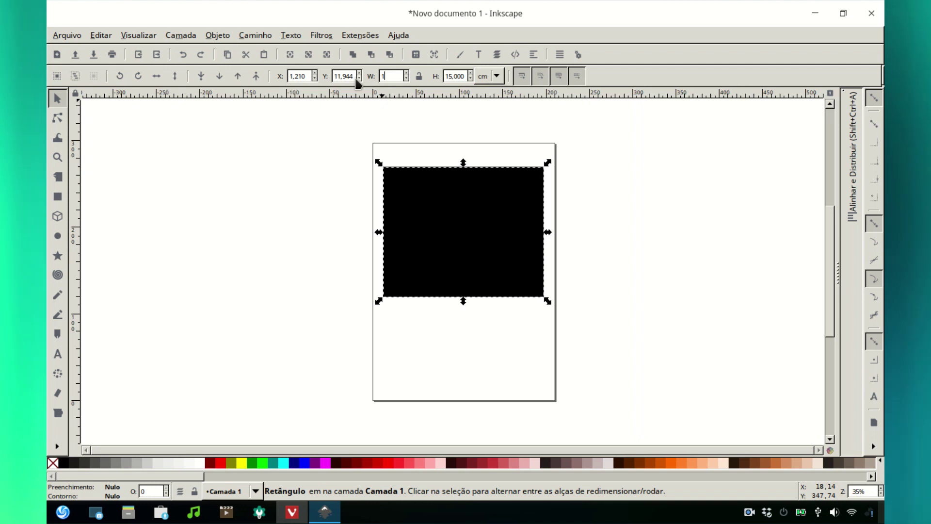
{"action": "key", "text": "Return"}
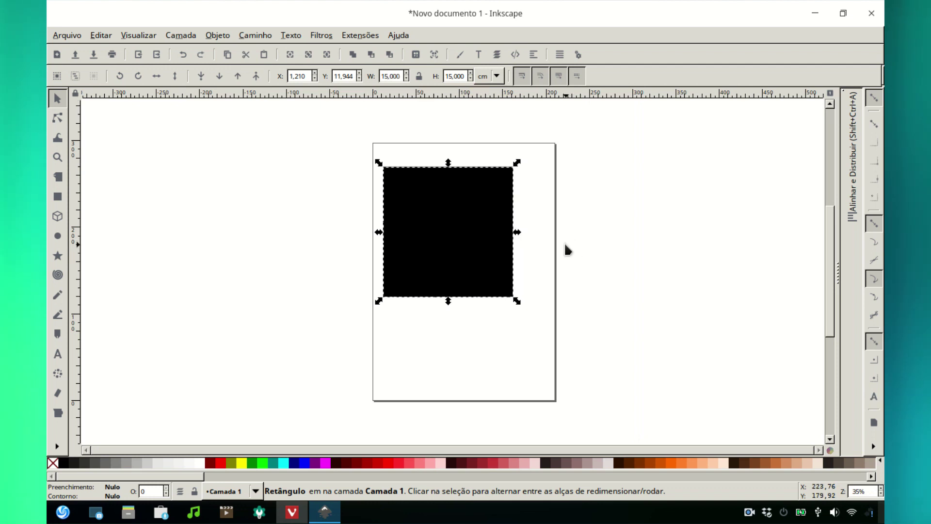
Centre the 15 cm square on the page both horizontally and vertically, aligning relative to the page, and deselect it
{"action": "left_click", "coordinate": [551, 236]}
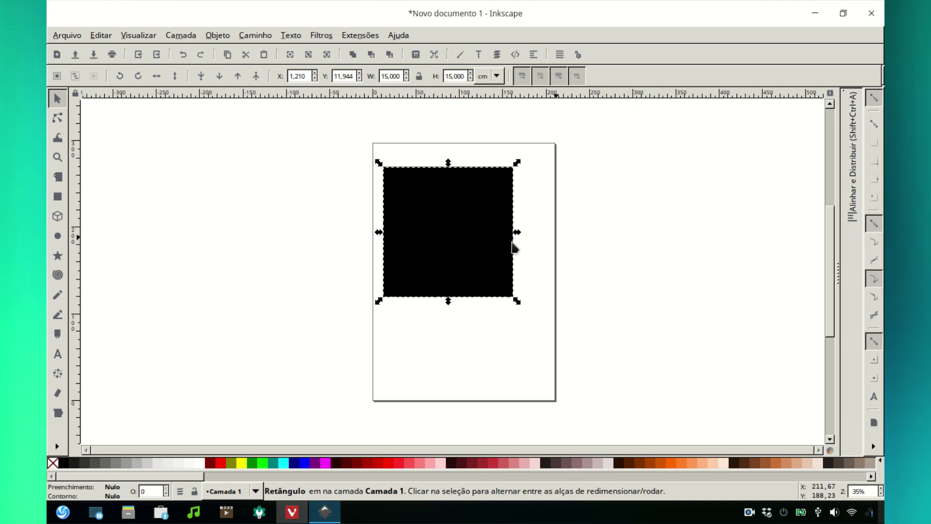
{"action": "left_click", "coordinate": [477, 234]}
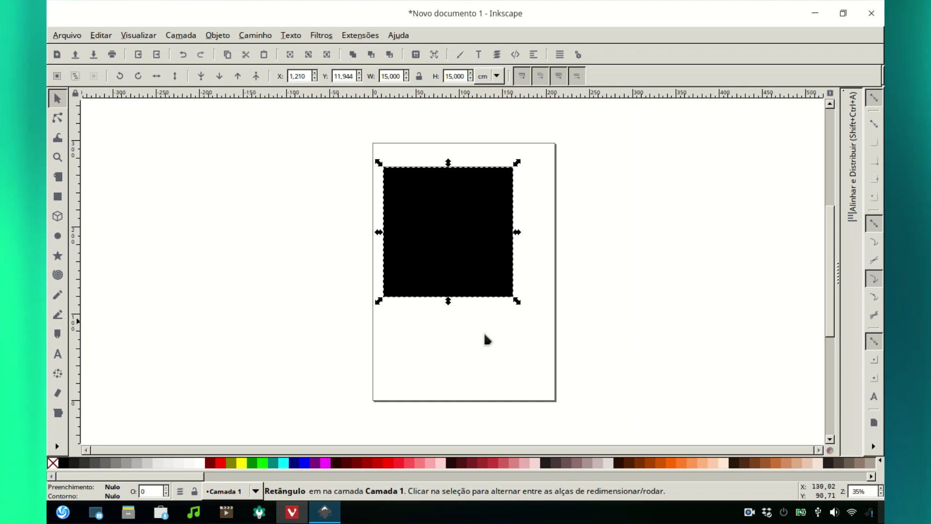
{"action": "left_click", "coordinate": [852, 194]}
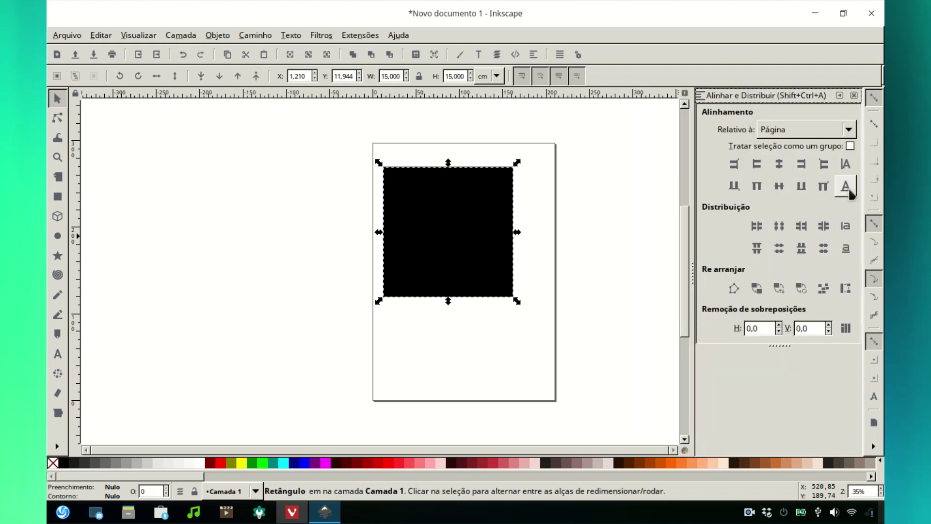
{"action": "left_click", "coordinate": [779, 164]}
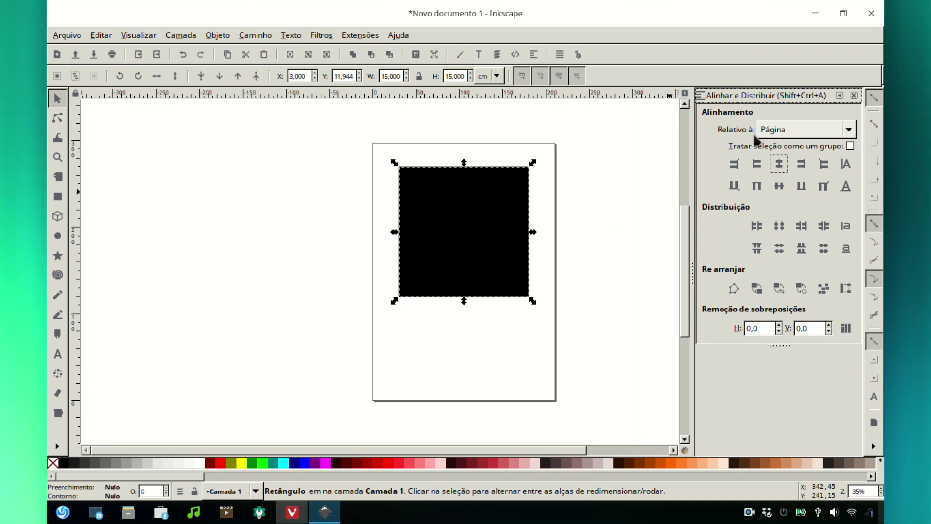
{"action": "left_click", "coordinate": [778, 167]}
{"action": "left_click", "coordinate": [779, 189]}
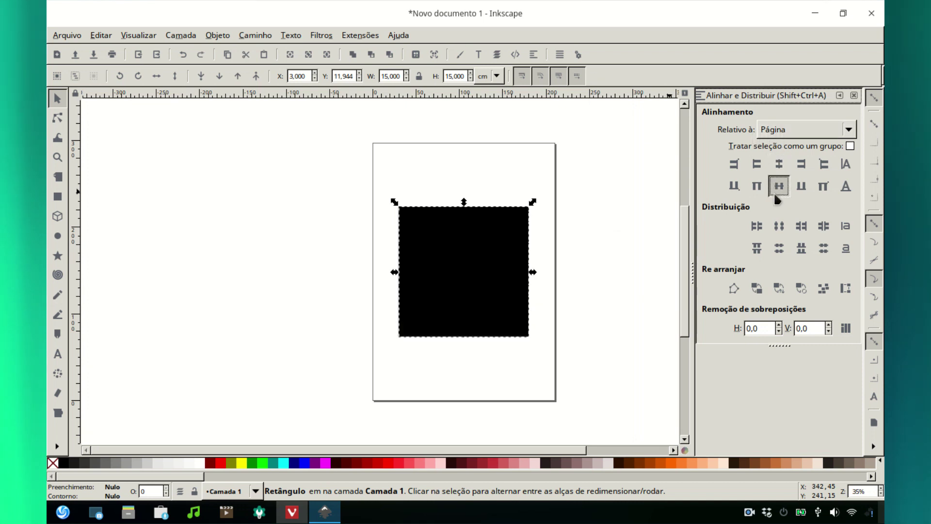
{"action": "left_click", "coordinate": [632, 252]}
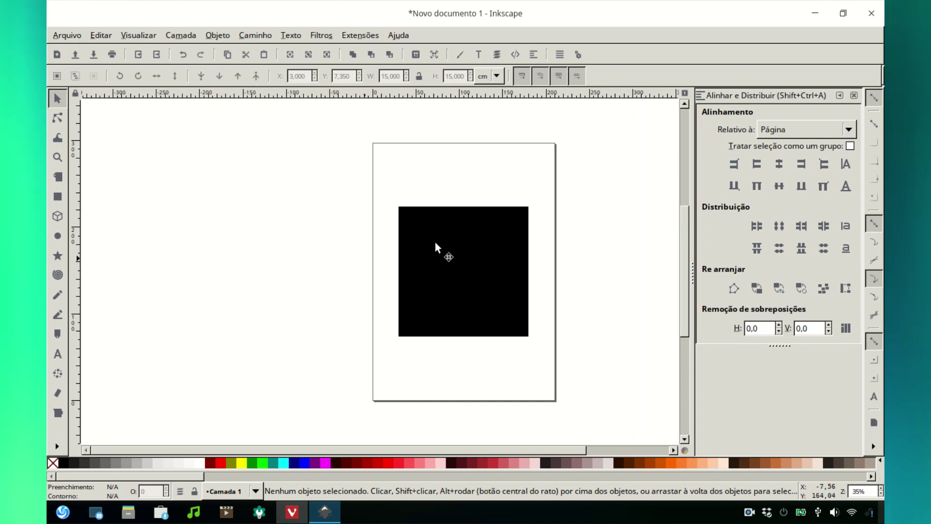
Move the square freehand to the upper part of the page, at about X 3.2 cm and Y 13.2 cm
{"action": "left_click", "coordinate": [471, 260]}
{"action": "left_click_drag", "start_coordinate": [476, 259], "coordinate": [477, 209]}
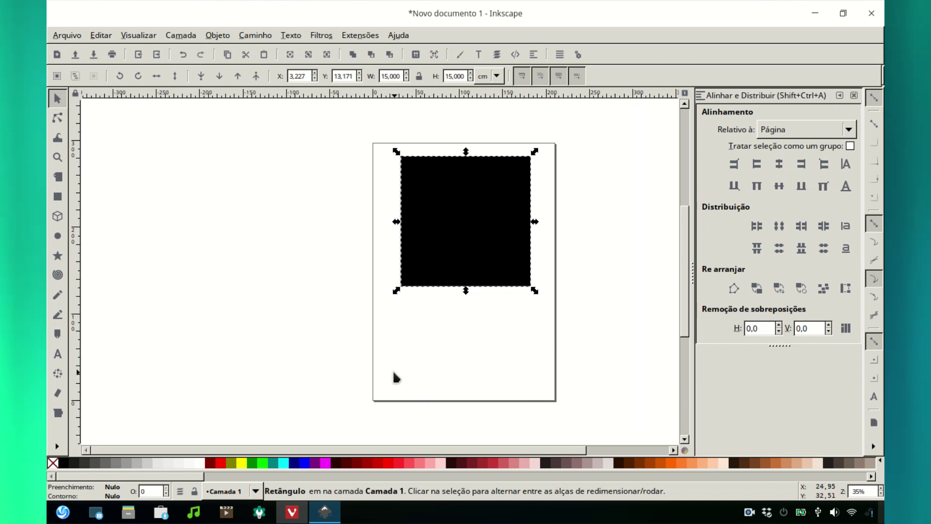
{"action": "left_click", "coordinate": [419, 363]}
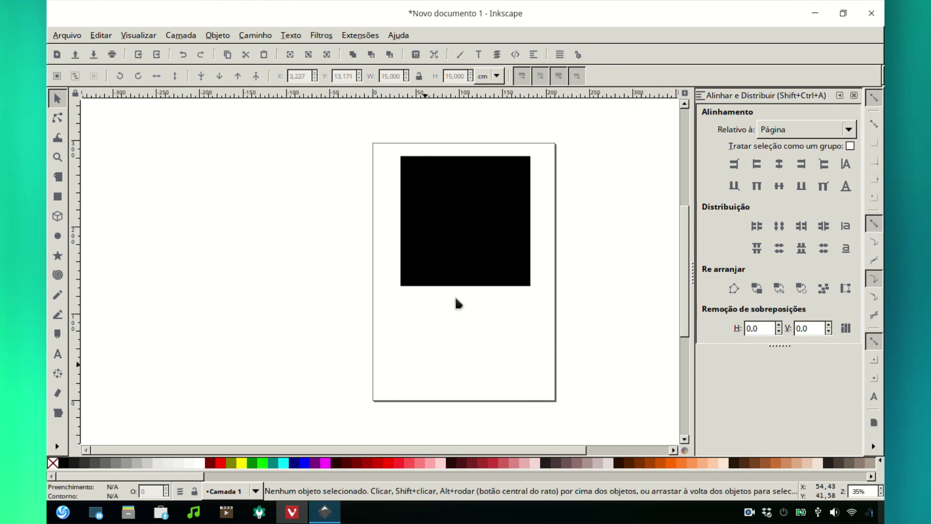
Select the displaced square and align it back to the page's horizontal and vertical centre
{"action": "left_click", "coordinate": [469, 275]}
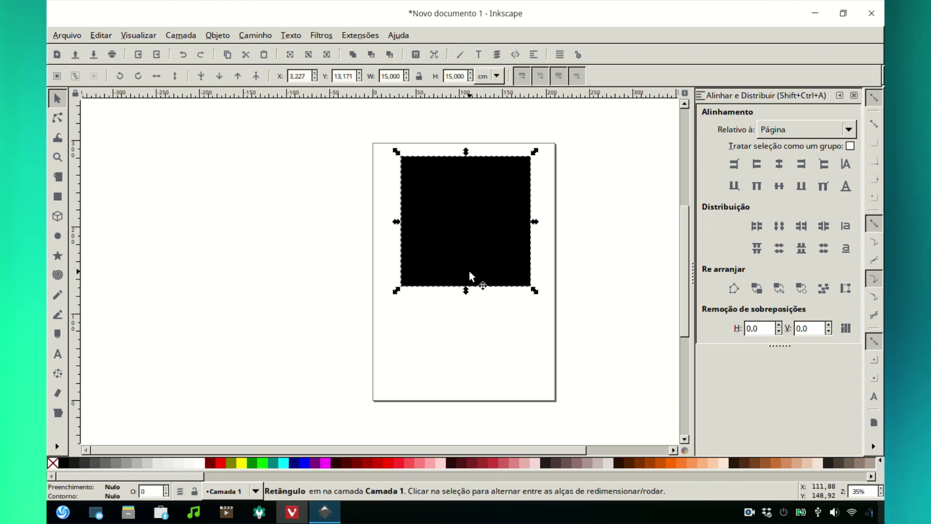
{"action": "left_click", "coordinate": [779, 167]}
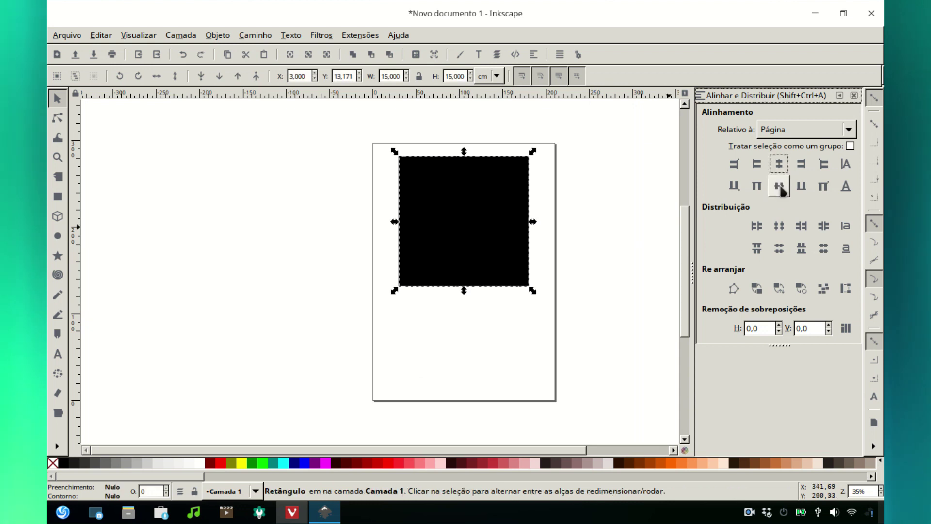
{"action": "left_click", "coordinate": [779, 188]}
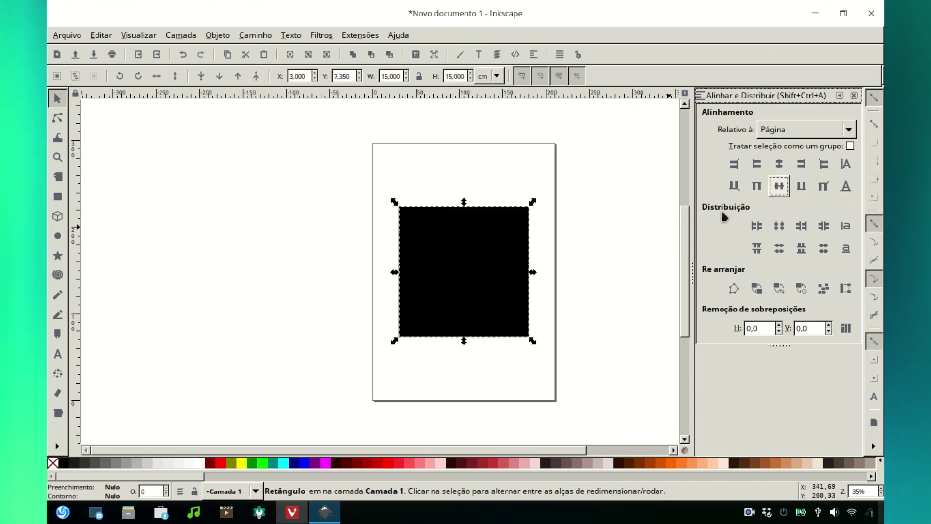
Remove the centred square's black fill, apply black to its stroke instead, and deselect it
{"action": "left_click", "coordinate": [592, 270]}
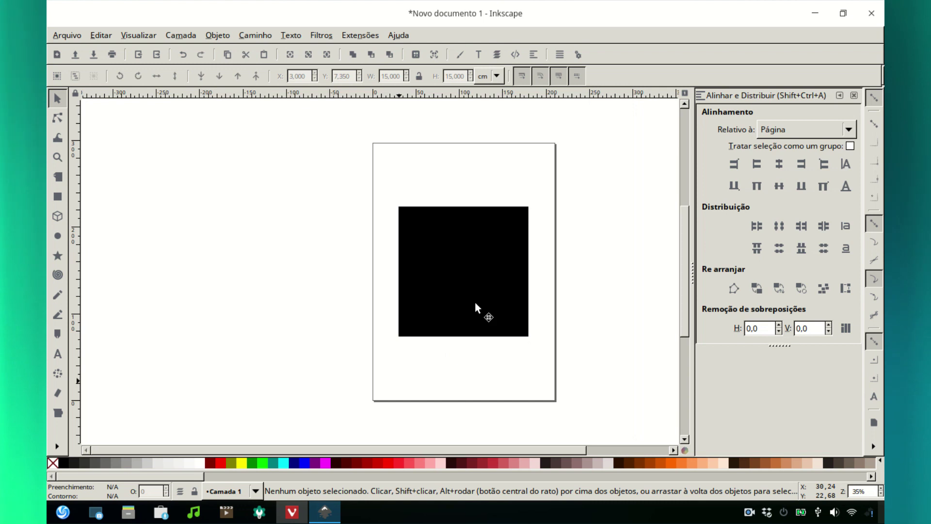
{"action": "left_click", "coordinate": [458, 281]}
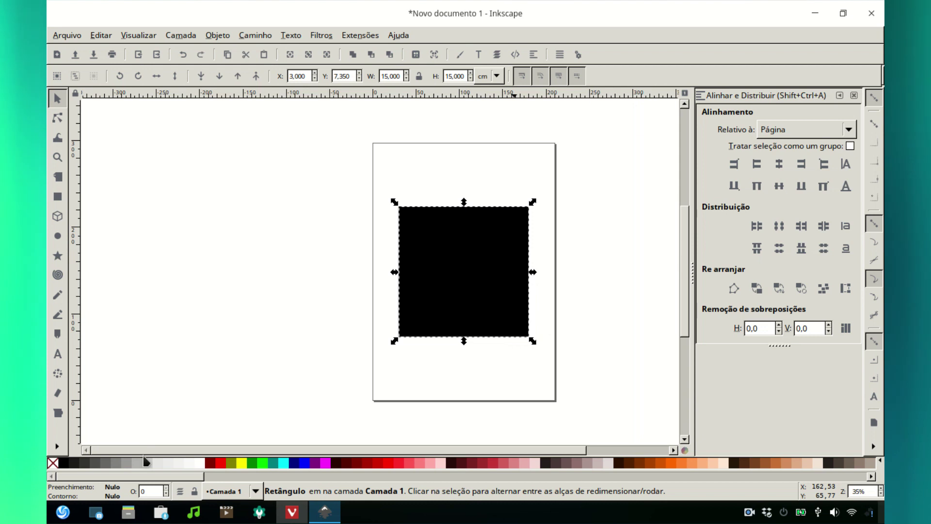
{"action": "left_click", "coordinate": [55, 466]}
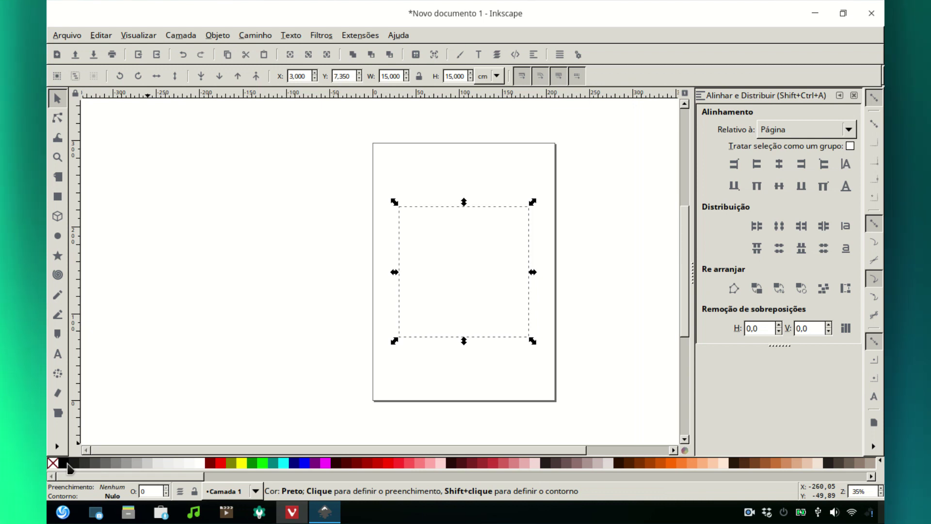
{"action": "right_click", "coordinate": [68, 466]}
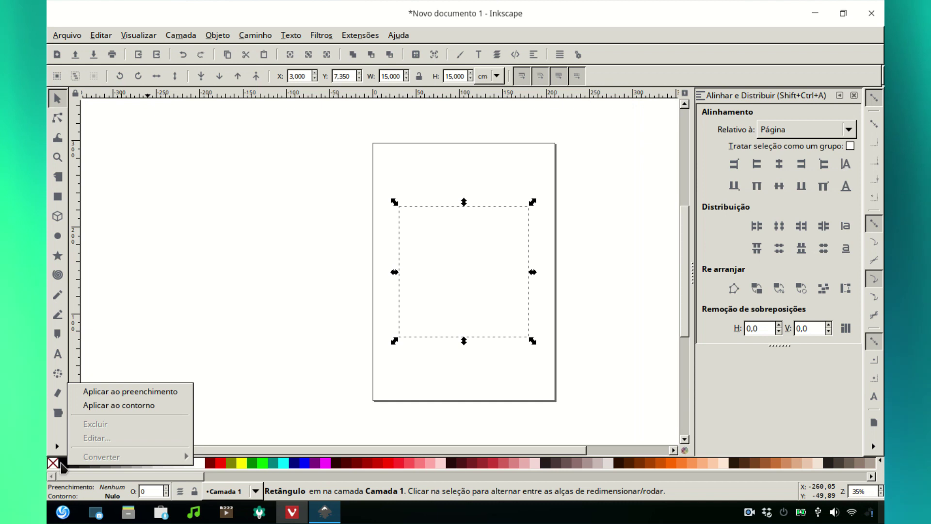
{"action": "left_click", "coordinate": [104, 405]}
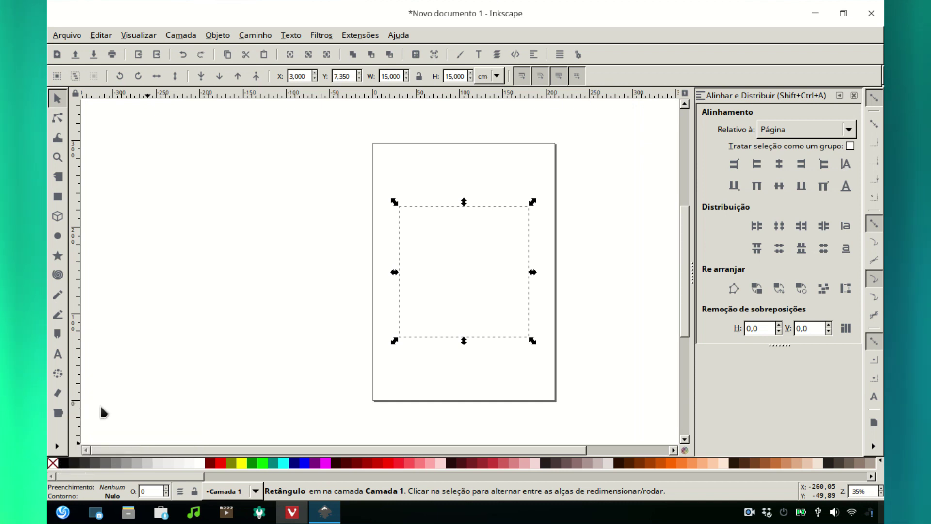
{"action": "left_click", "coordinate": [218, 393]}
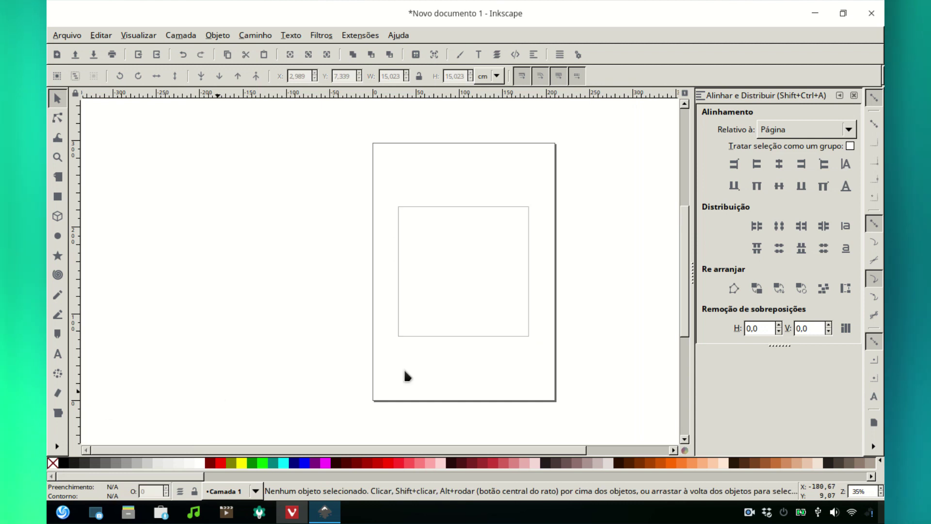
Open the square's stroke style settings, set the stroke width to 0.5 mm, and deselect the square
{"action": "left_click", "coordinate": [528, 212]}
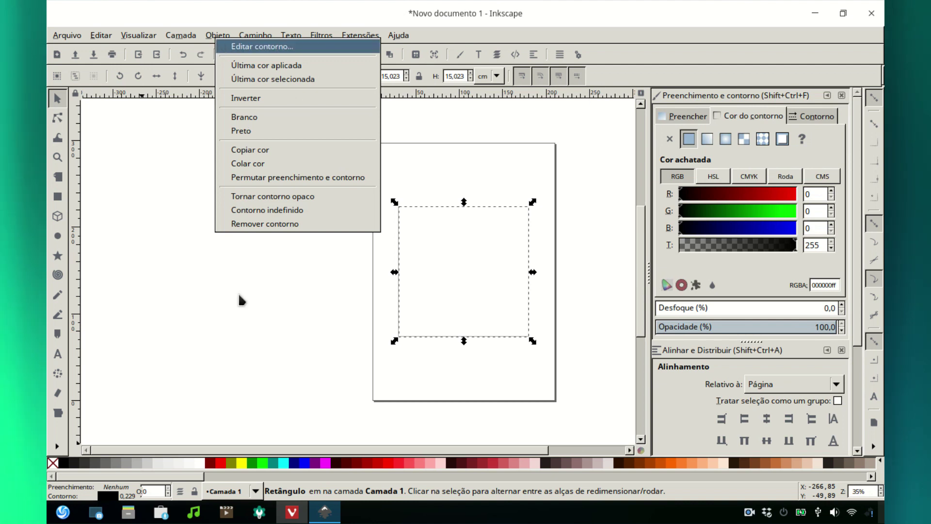
{"action": "left_click", "coordinate": [225, 335]}
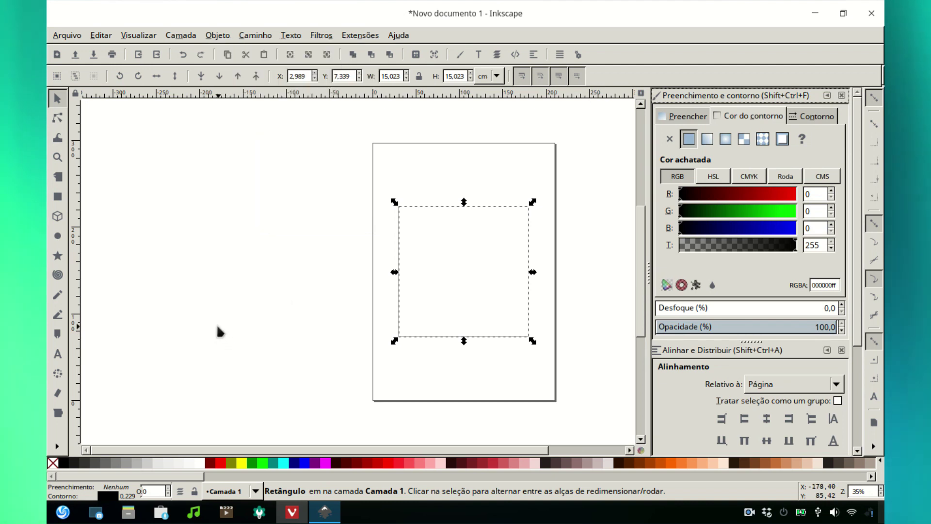
{"action": "left_click", "coordinate": [817, 116]}
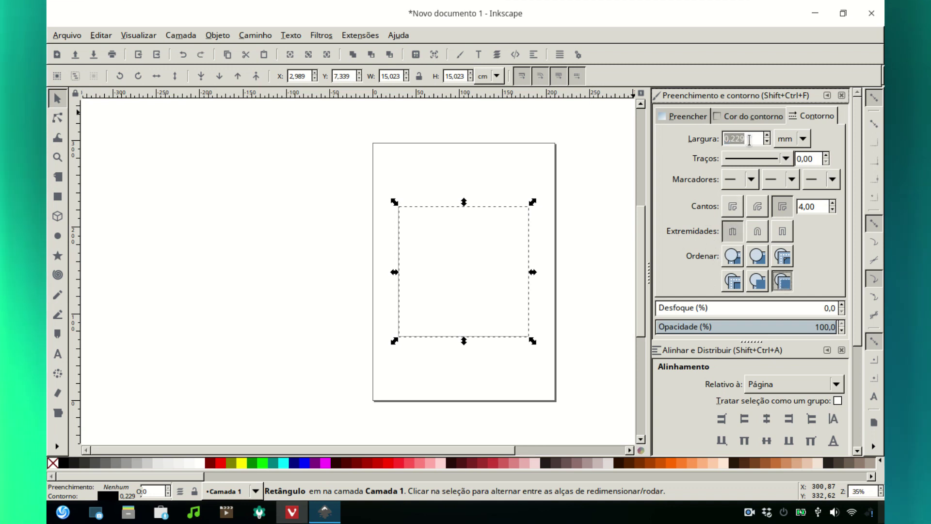
{"action": "left_click_drag", "start_coordinate": [751, 141], "coordinate": [716, 145]}
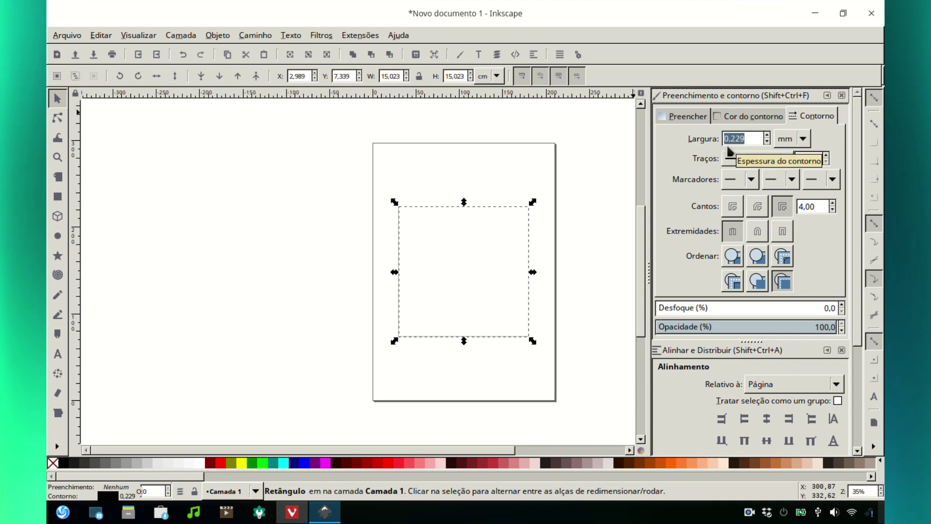
{"action": "type", "text": "0"}
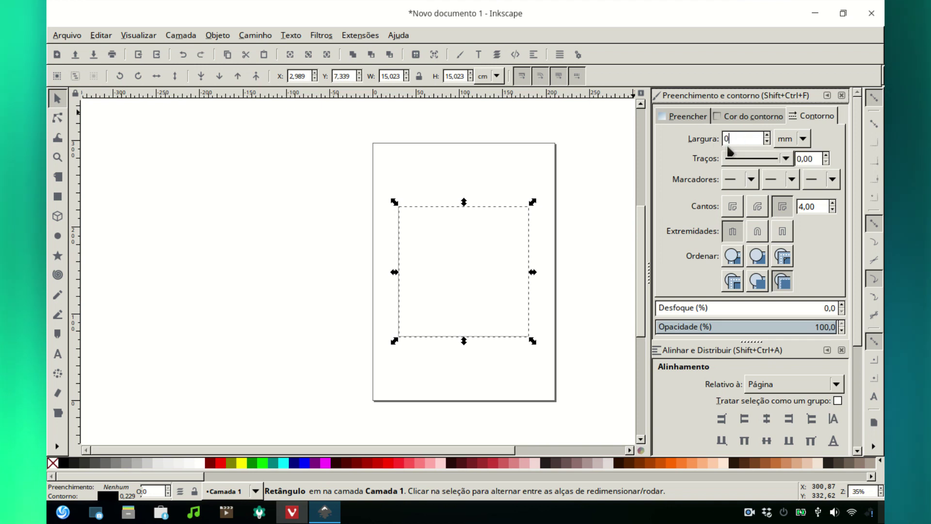
{"action": "type", "text": ",5"}
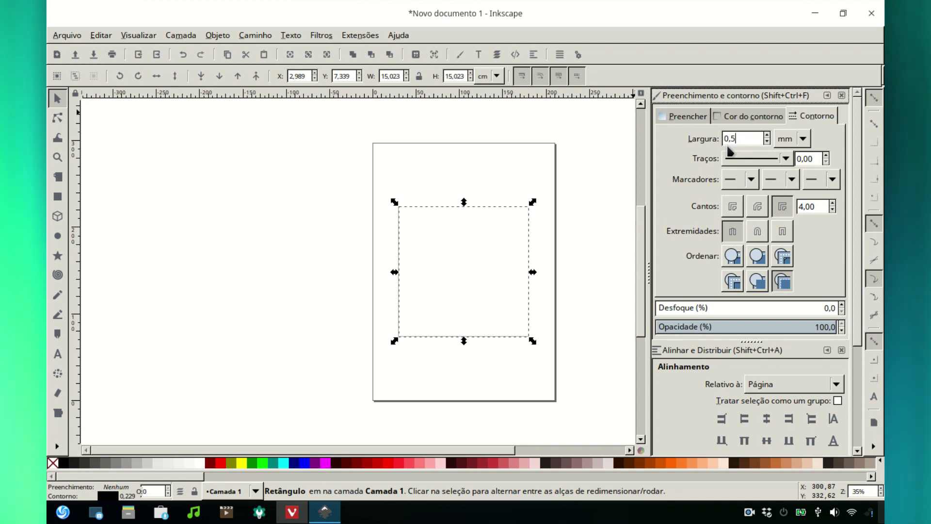
{"action": "key", "text": "Return"}
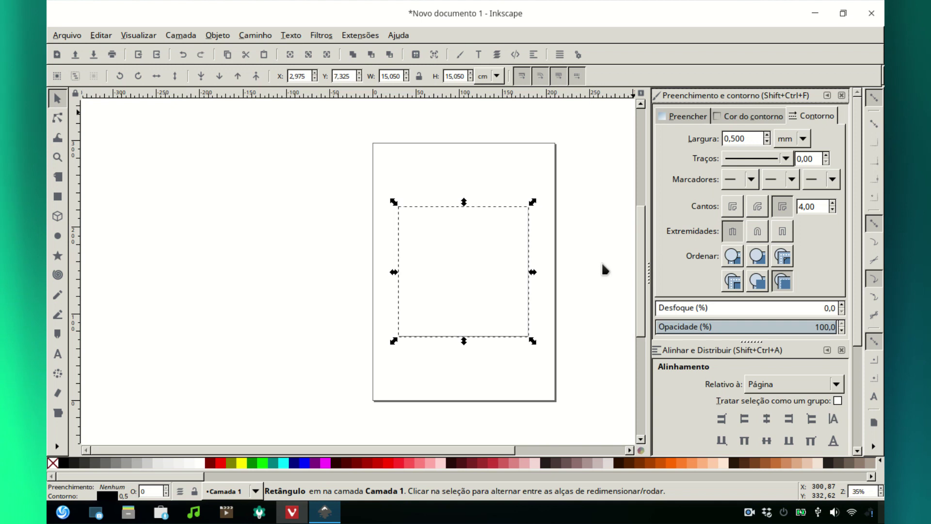
{"action": "left_click", "coordinate": [565, 264]}
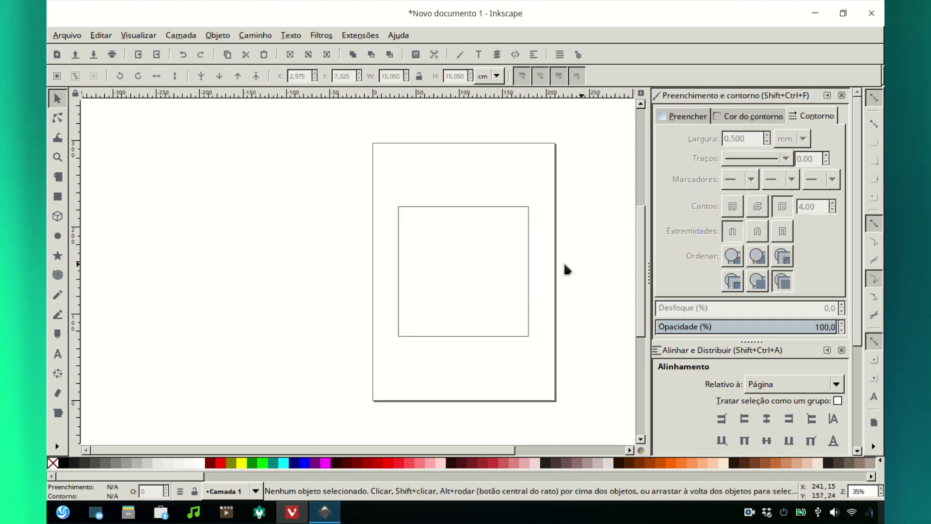
Select the square again and set its stroke width to 2 mm
{"action": "left_click", "coordinate": [530, 270]}
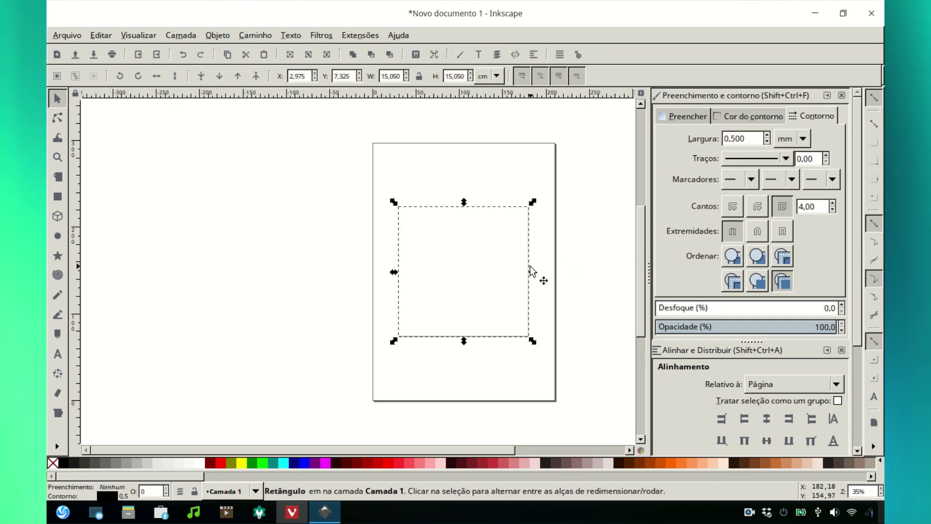
{"action": "left_click", "coordinate": [570, 269]}
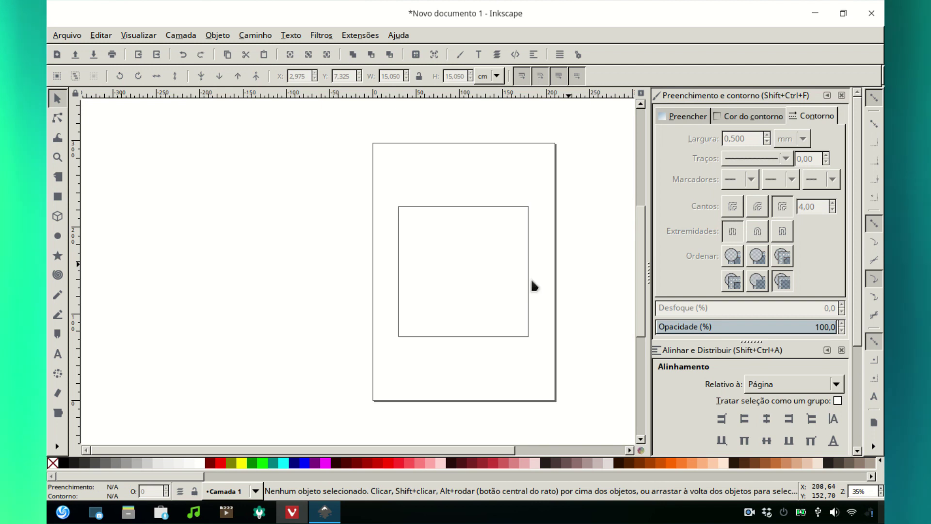
{"action": "left_click", "coordinate": [528, 281]}
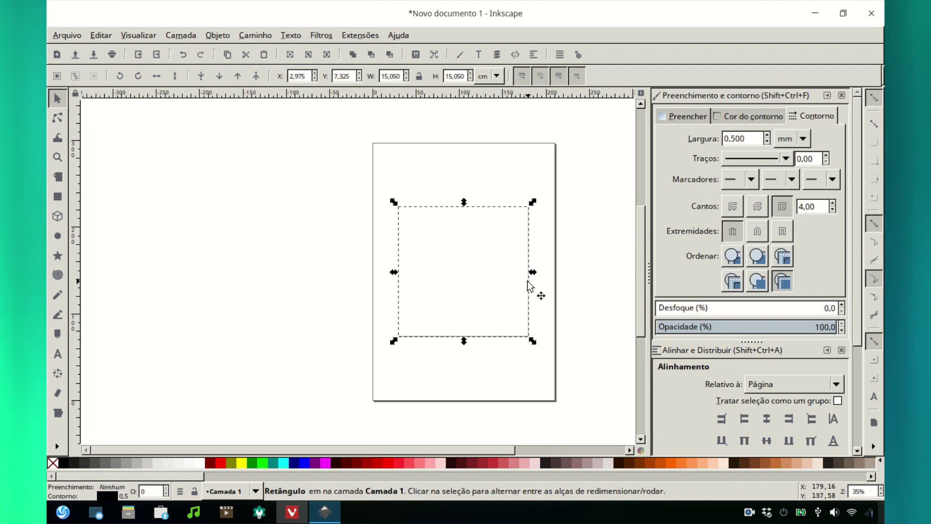
{"action": "left_click_drag", "start_coordinate": [753, 138], "coordinate": [697, 142]}
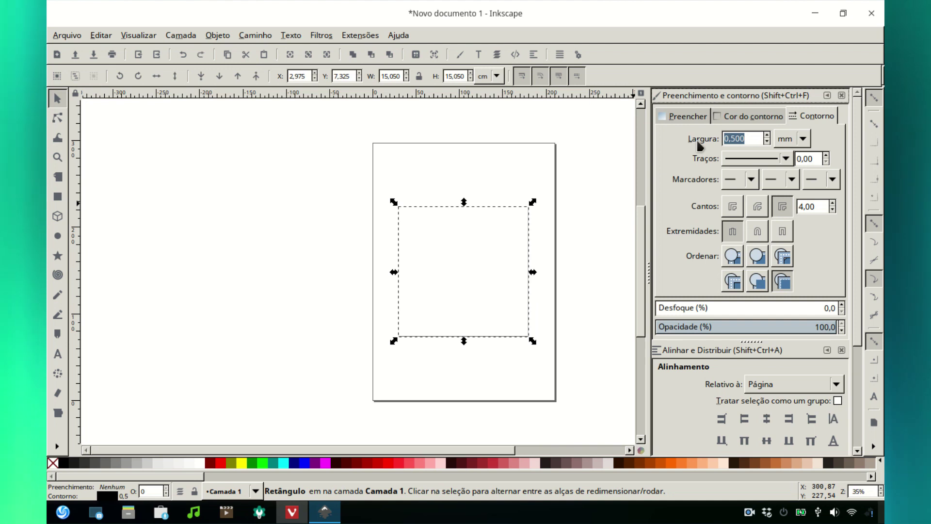
{"action": "type", "text": "2"}
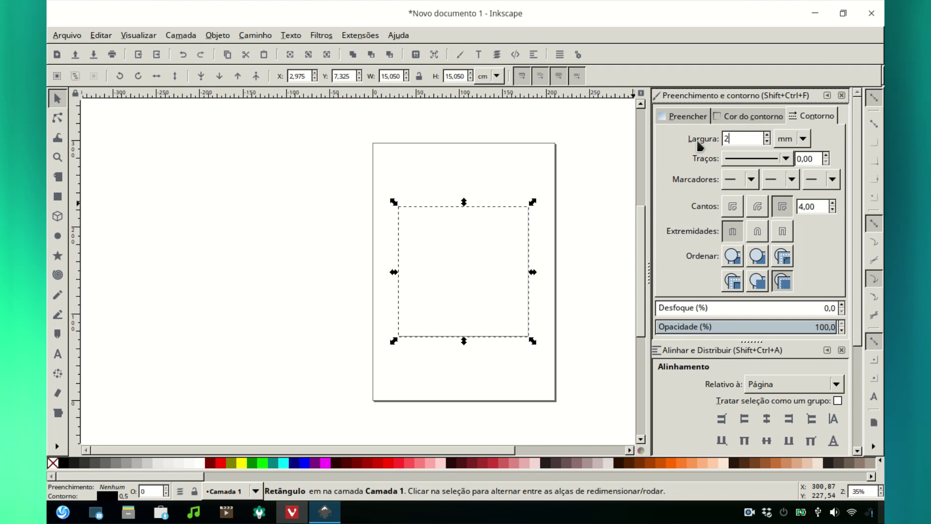
{"action": "key", "text": "Return"}
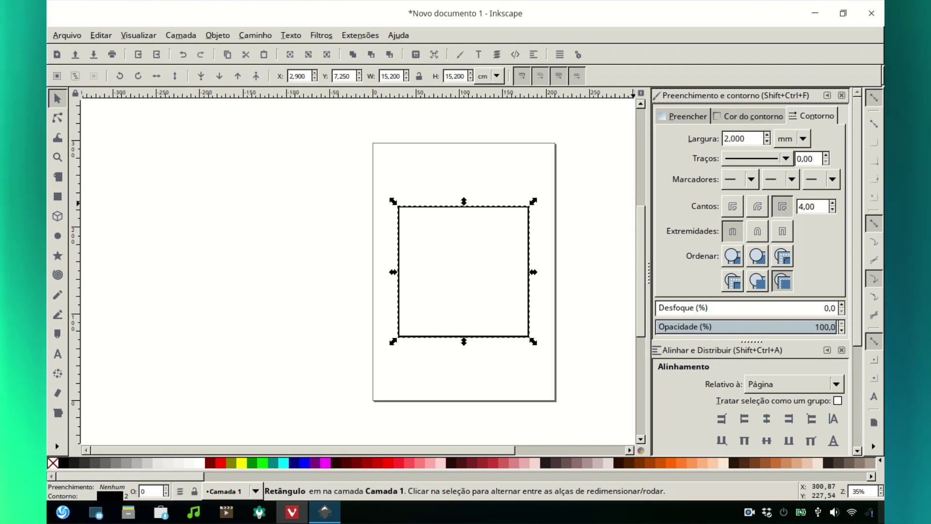
Set the square's stroke width to 1 mm and deselect it
{"action": "left_click_drag", "start_coordinate": [753, 140], "coordinate": [710, 136]}
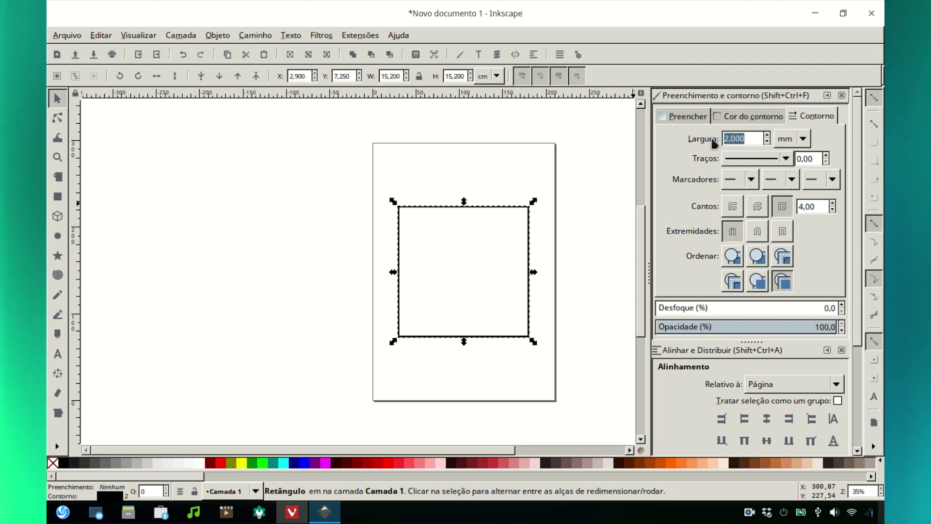
{"action": "type", "text": "1"}
{"action": "key", "text": "Return"}
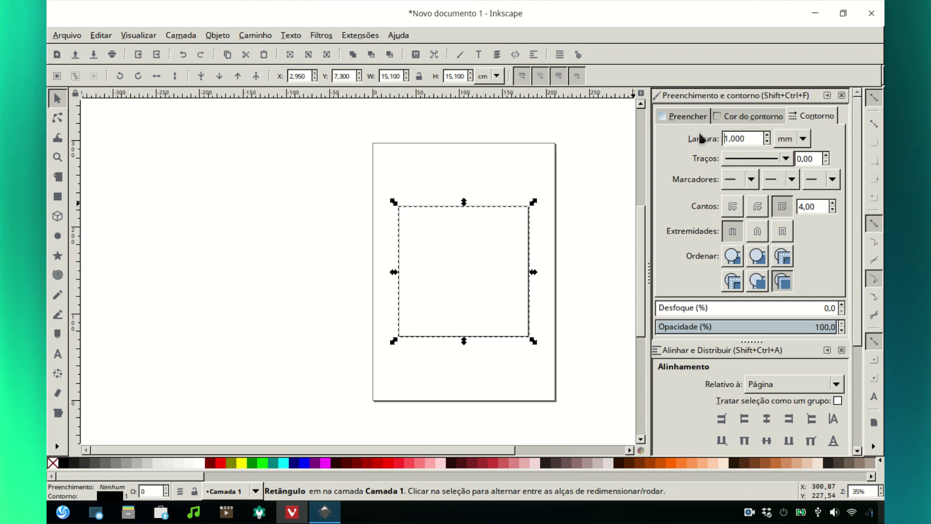
{"action": "left_click", "coordinate": [565, 250]}
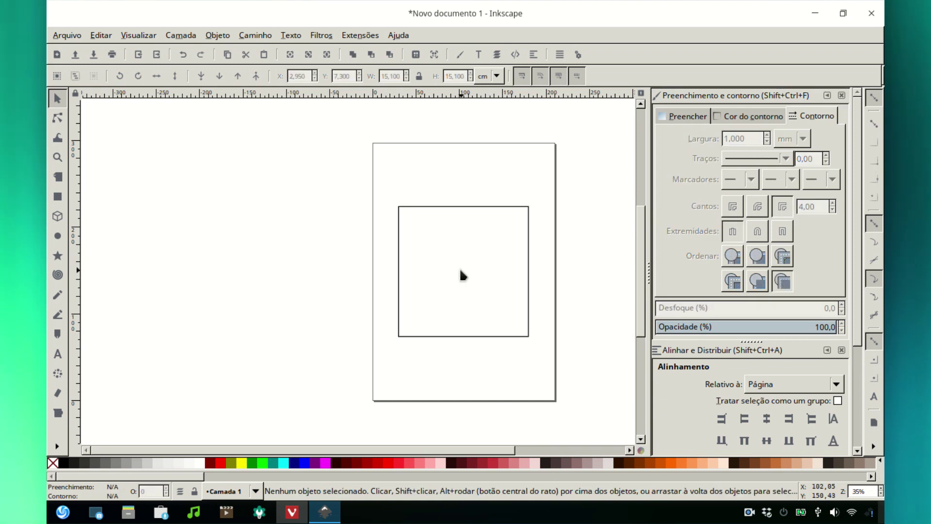
Change the square's stroke colour to red (#FF0000) and deselect it
{"action": "left_click", "coordinate": [518, 208]}
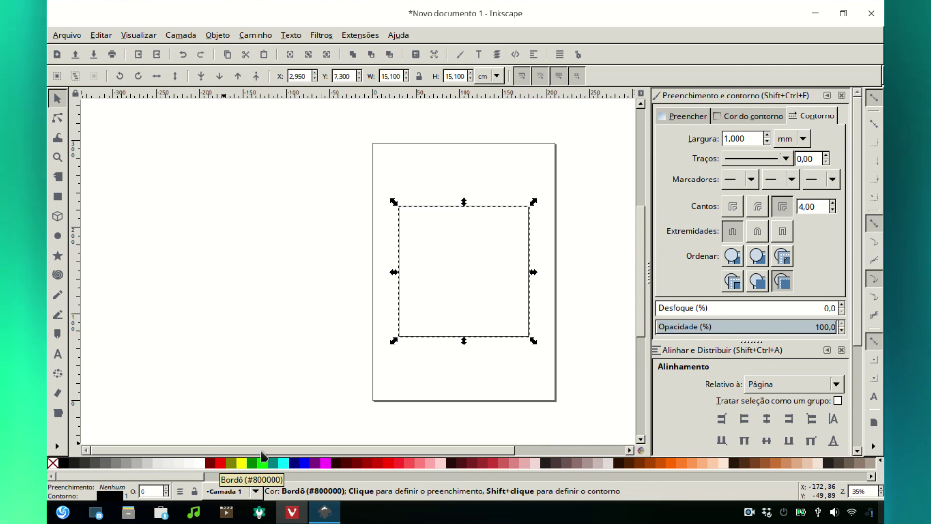
{"action": "right_click", "coordinate": [224, 464]}
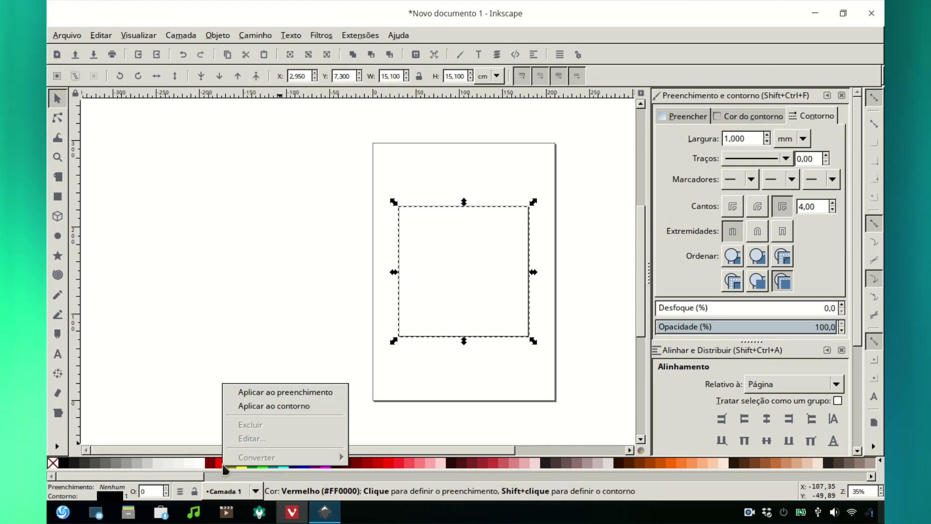
{"action": "left_click", "coordinate": [272, 407]}
{"action": "left_click", "coordinate": [287, 411]}
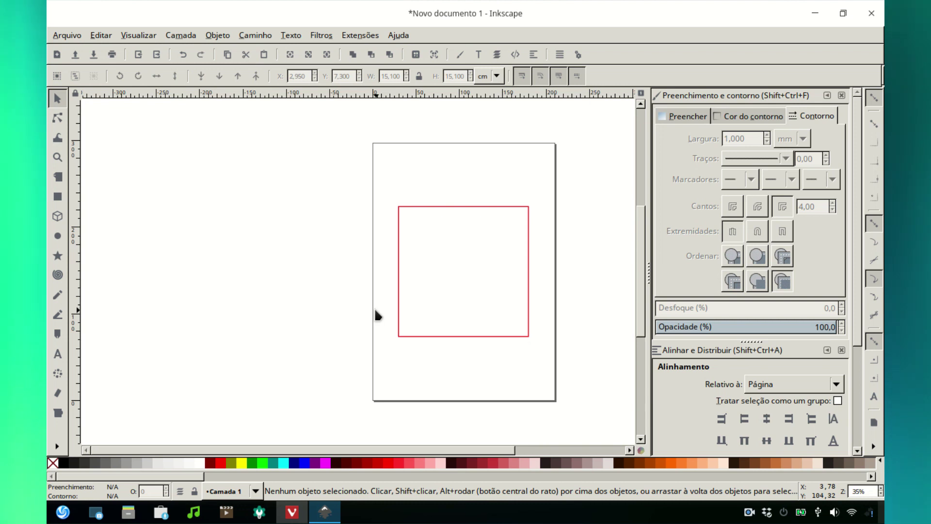
Lock the square's proportions, set its height to 15 cm so the width scales along, and deselect it
{"action": "left_click", "coordinate": [493, 335]}
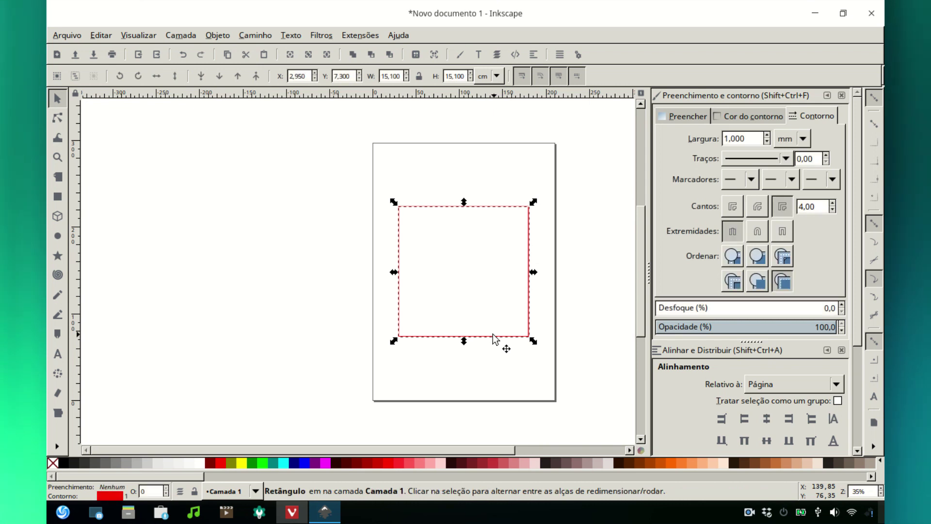
{"action": "double_click", "coordinate": [394, 76]}
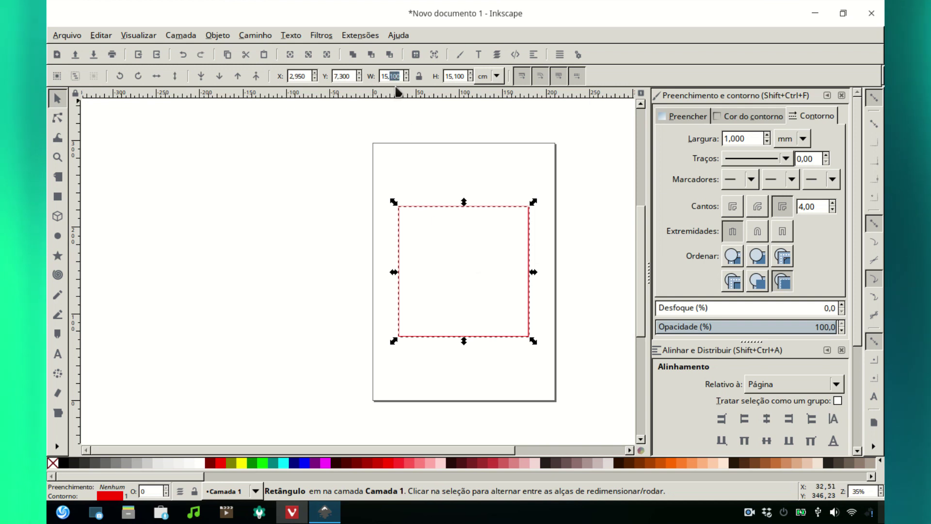
{"action": "left_click", "coordinate": [419, 75]}
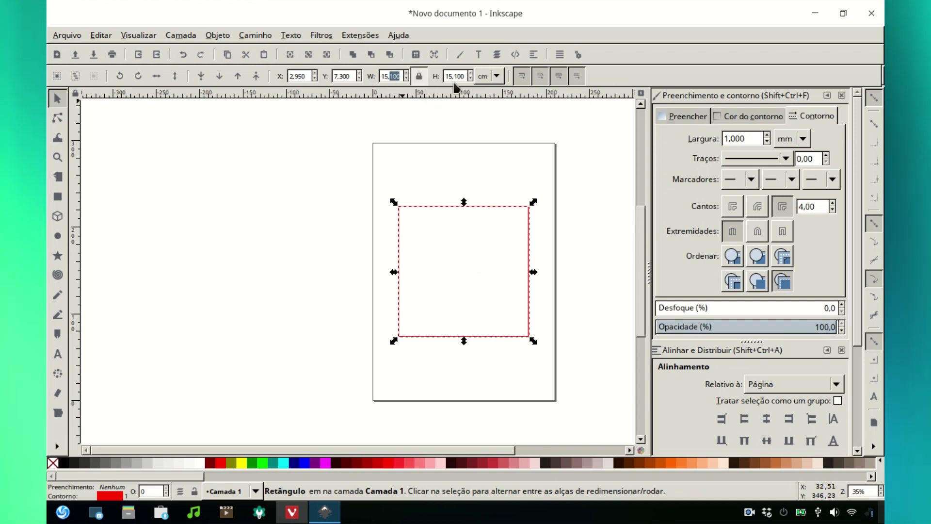
{"action": "double_click", "coordinate": [458, 76]}
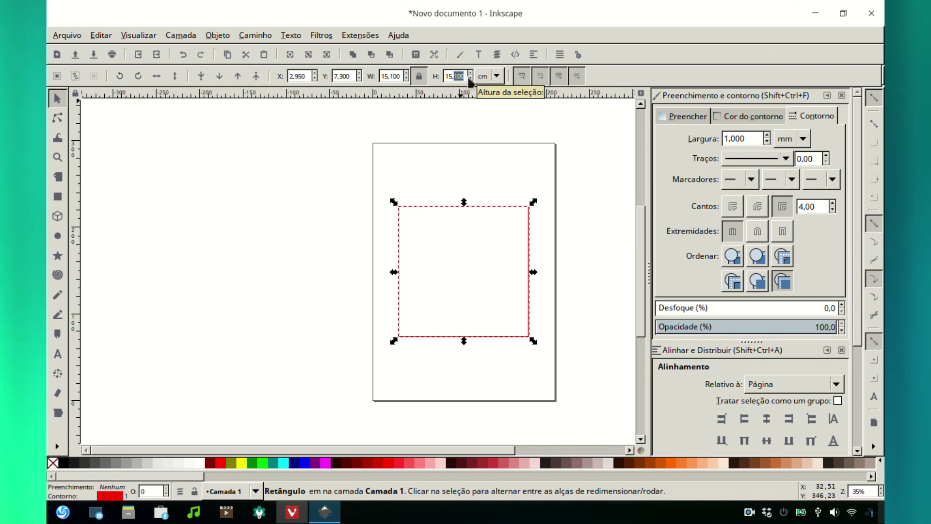
{"action": "key", "text": "BackSpace"}
{"action": "key", "text": "BackSpace"}
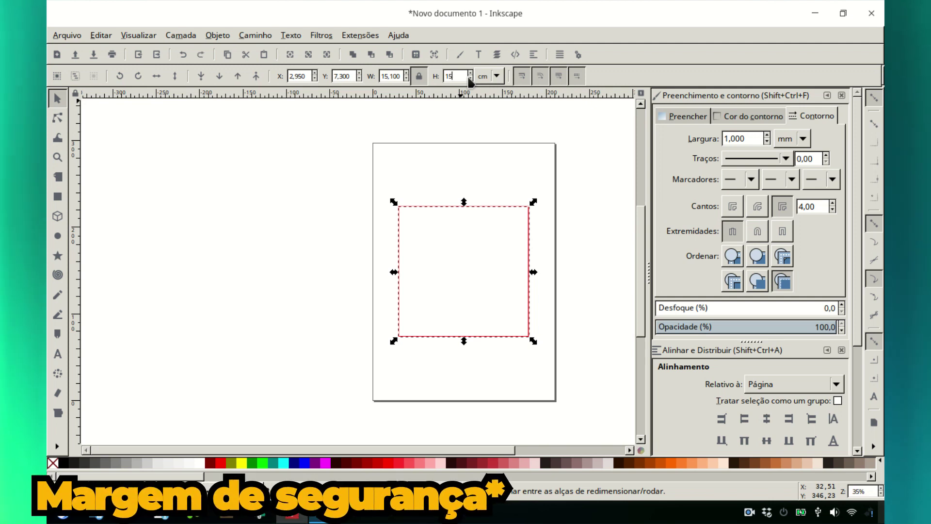
{"action": "key", "text": "Return"}
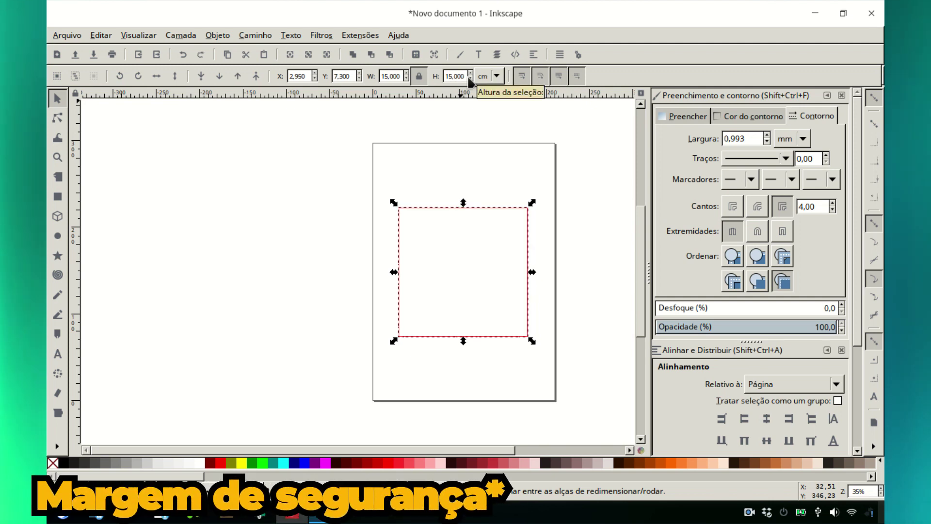
{"action": "left_click", "coordinate": [342, 246]}
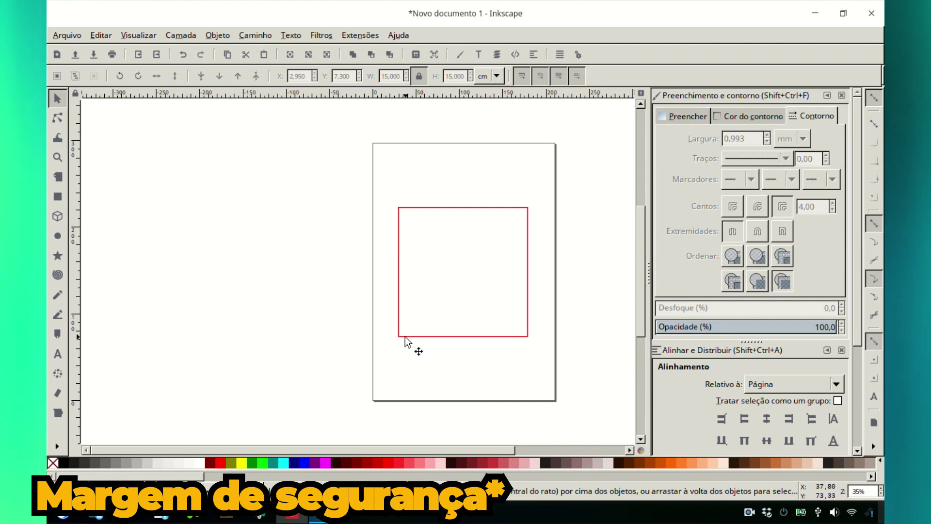
Leave the square deselected and minimise the Fill and Stroke settings to an icon
{"action": "left_click", "coordinate": [406, 336]}
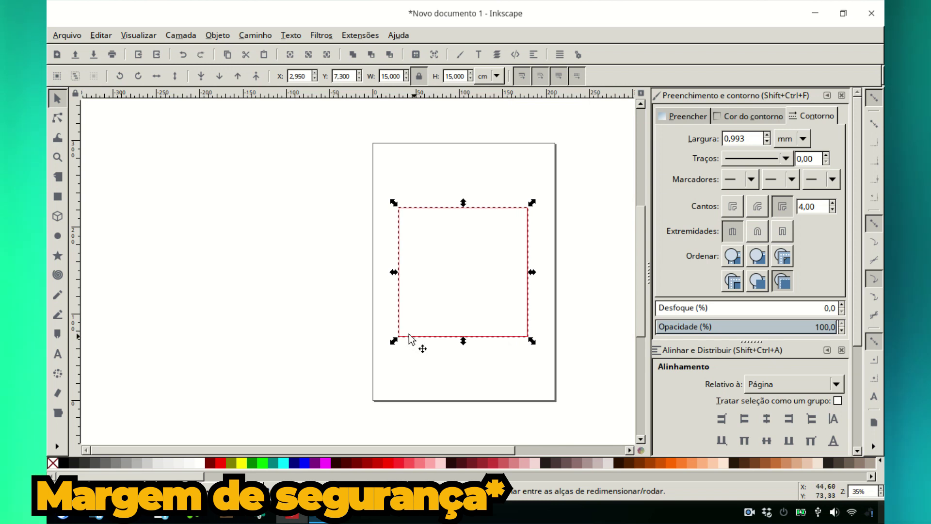
{"action": "left_click", "coordinate": [480, 359]}
{"action": "left_click", "coordinate": [827, 95]}
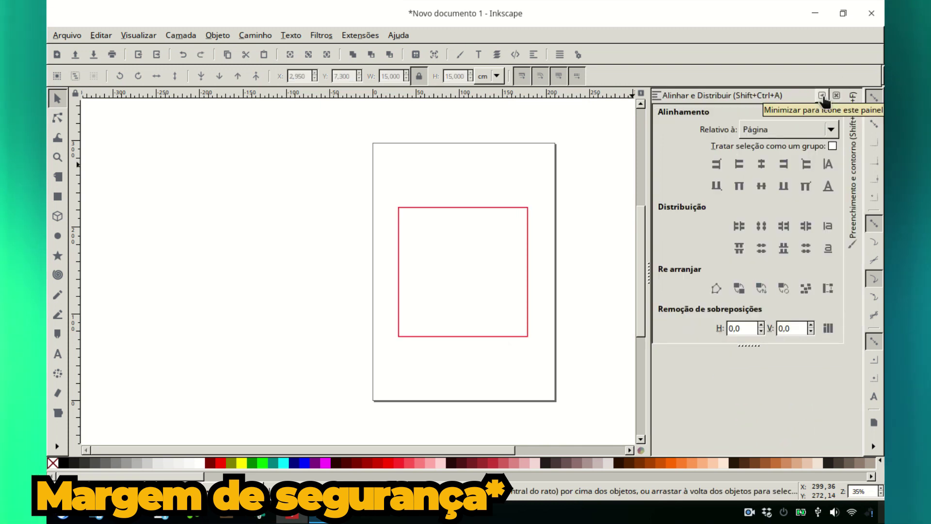
Minimise the Align and Distribute settings to an icon and draw a rectangle about 18.1 x 18.5 cm around the existing square
{"action": "left_click", "coordinate": [822, 96]}
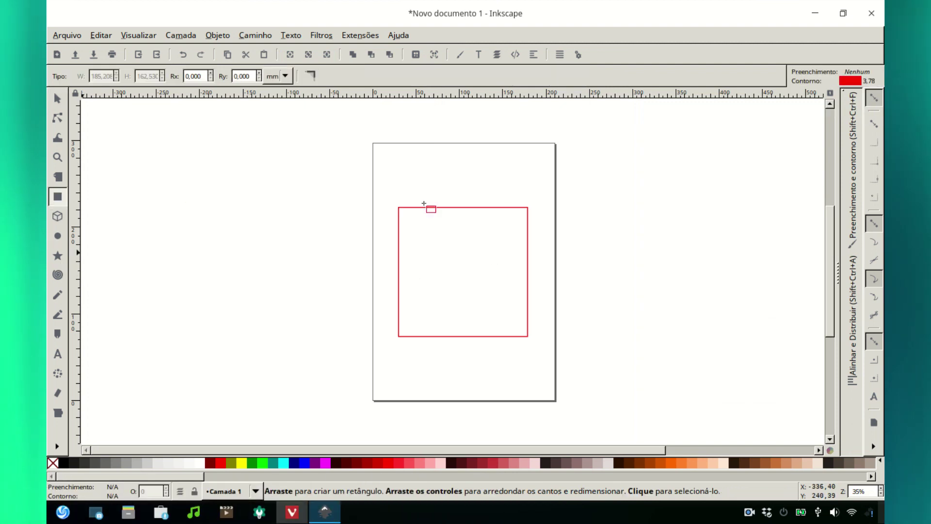
{"action": "left_click_drag", "start_coordinate": [383, 194], "coordinate": [539, 355]}
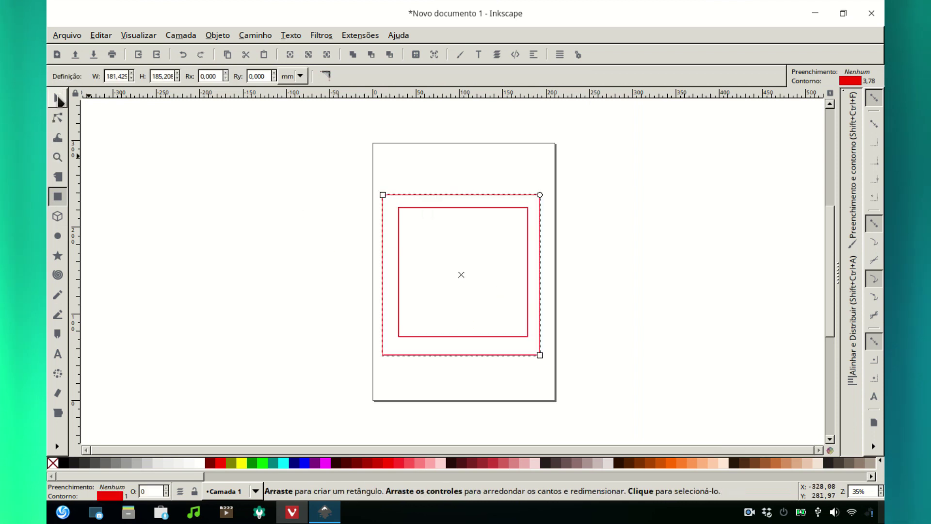
{"action": "left_click", "coordinate": [59, 101]}
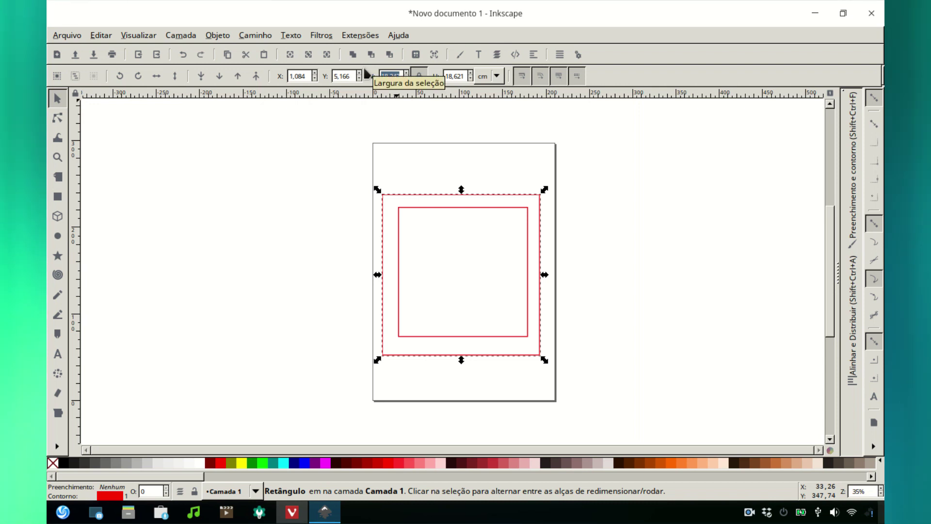
Set the outer rectangle's width to 15.3 cm, unlock its proportions, and set its height to 15.3 cm
{"action": "type", "text": "1"}
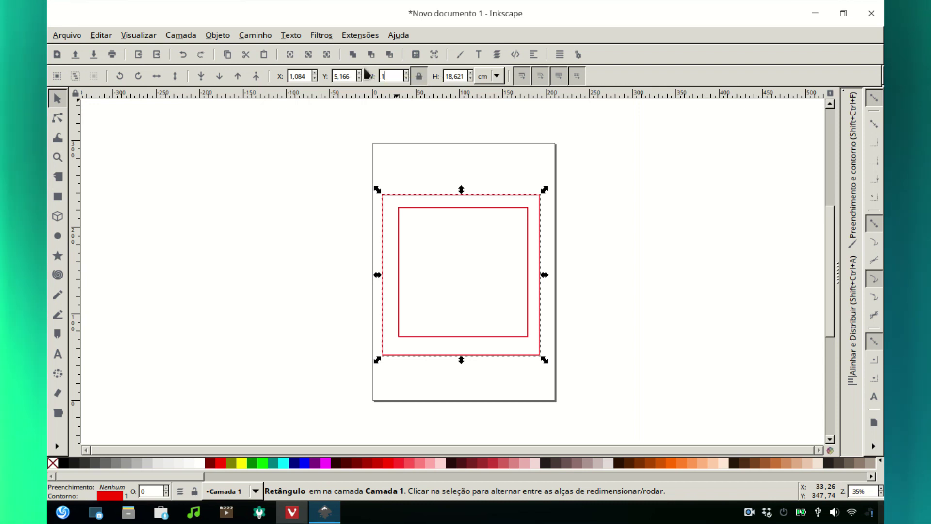
{"action": "type", "text": "5,"}
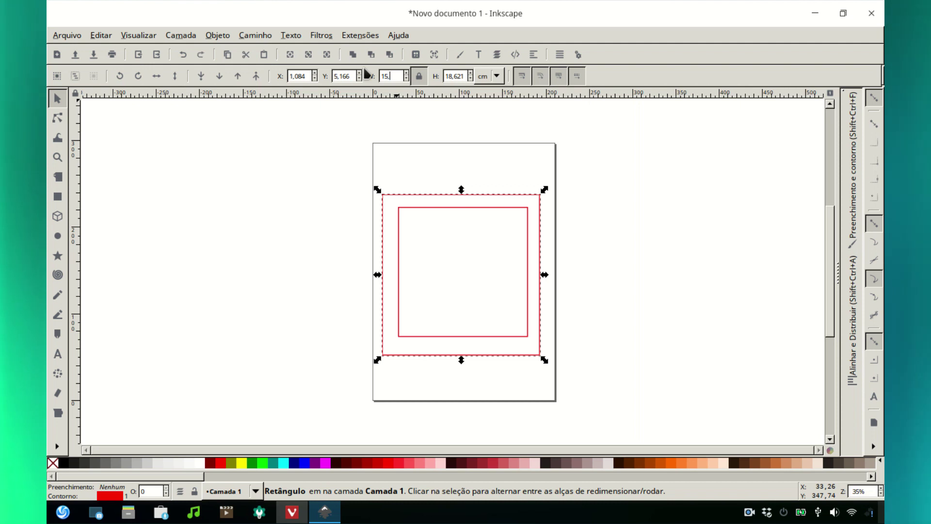
{"action": "type", "text": "300"}
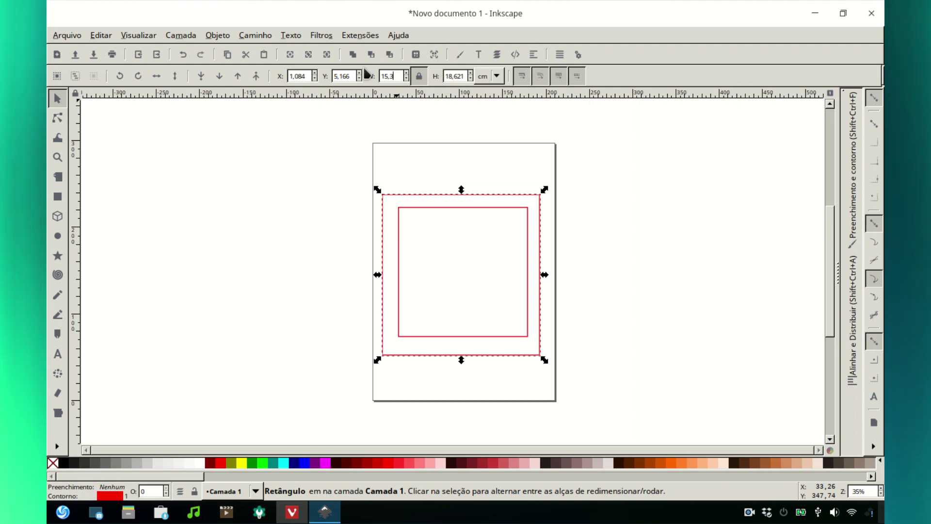
{"action": "left_click", "coordinate": [419, 77]}
{"action": "left_click", "coordinate": [452, 77]}
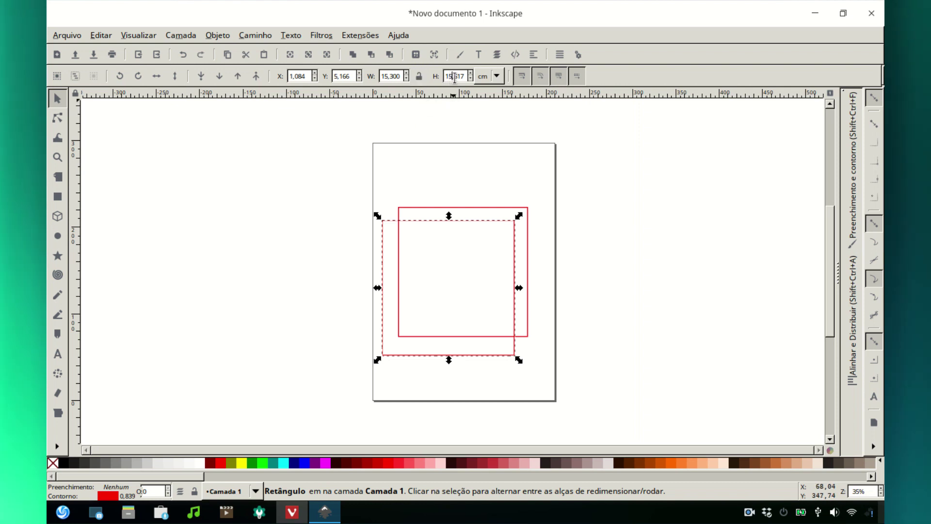
{"action": "left_click_drag", "start_coordinate": [457, 76], "coordinate": [491, 88]}
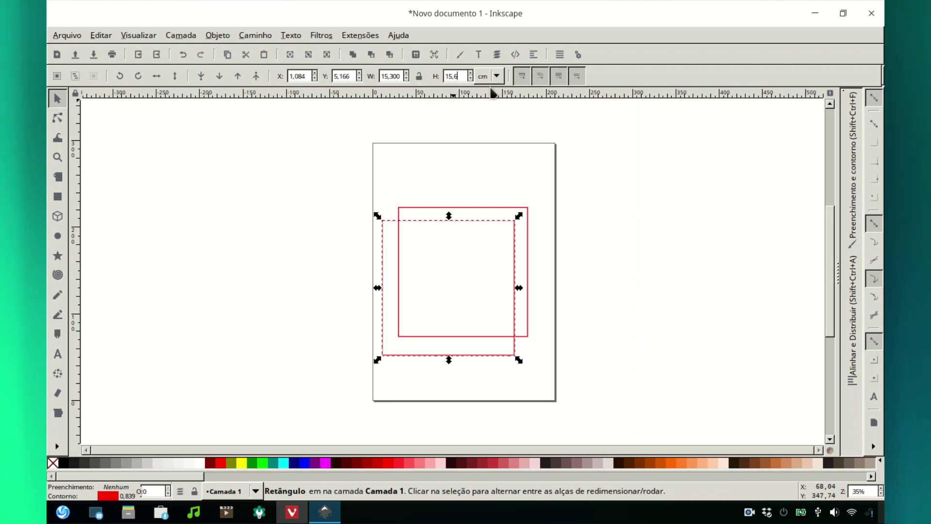
{"action": "type", "text": "3"}
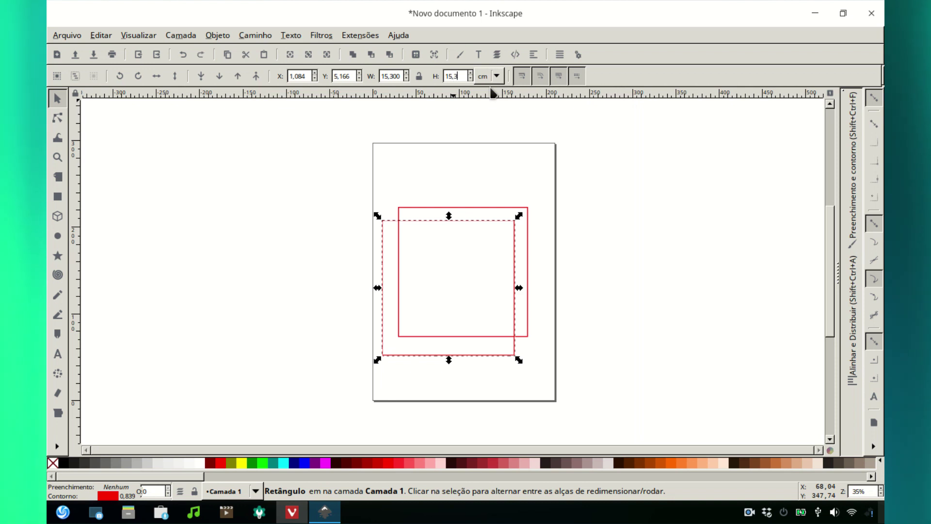
{"action": "key", "text": "Return"}
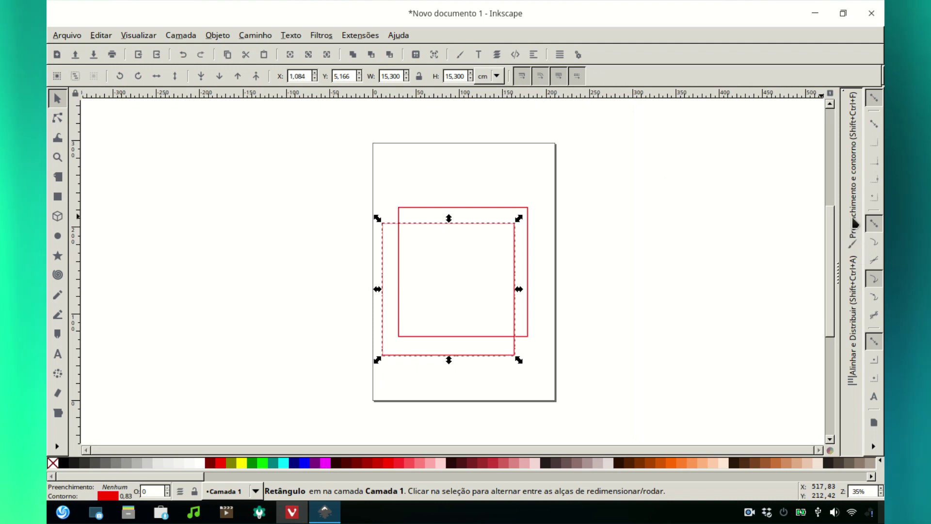
Centre the 15.3 cm square on the page both horizontally and vertically using Align and Distribute
{"action": "left_click", "coordinate": [850, 307]}
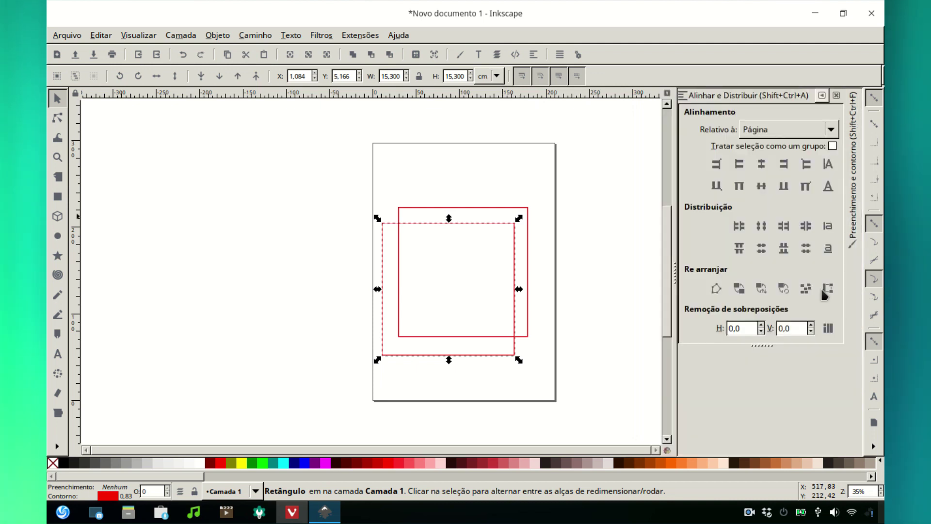
{"action": "left_click", "coordinate": [762, 173]}
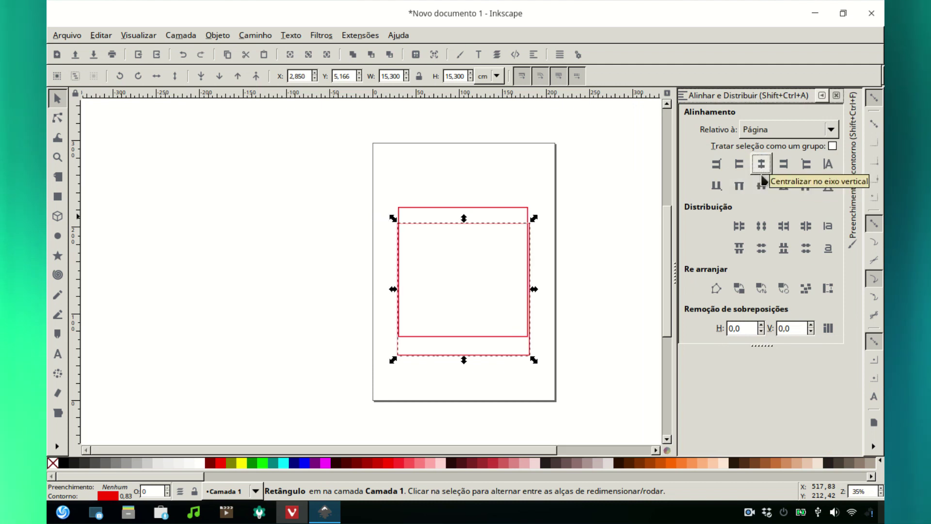
{"action": "left_click", "coordinate": [761, 186]}
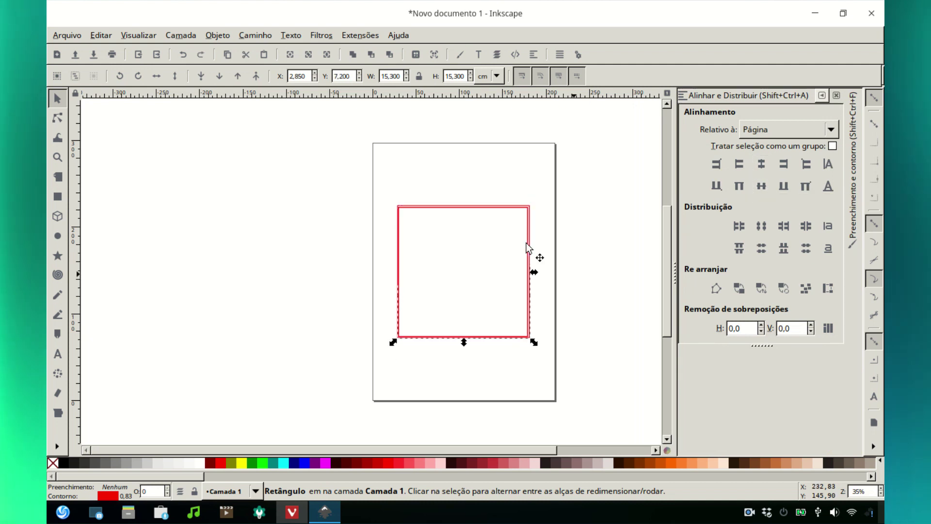
Select both red squares together, centre them on the page on both axes, and deselect them
{"action": "left_click", "coordinate": [533, 258]}
{"action": "left_click", "coordinate": [528, 252]}
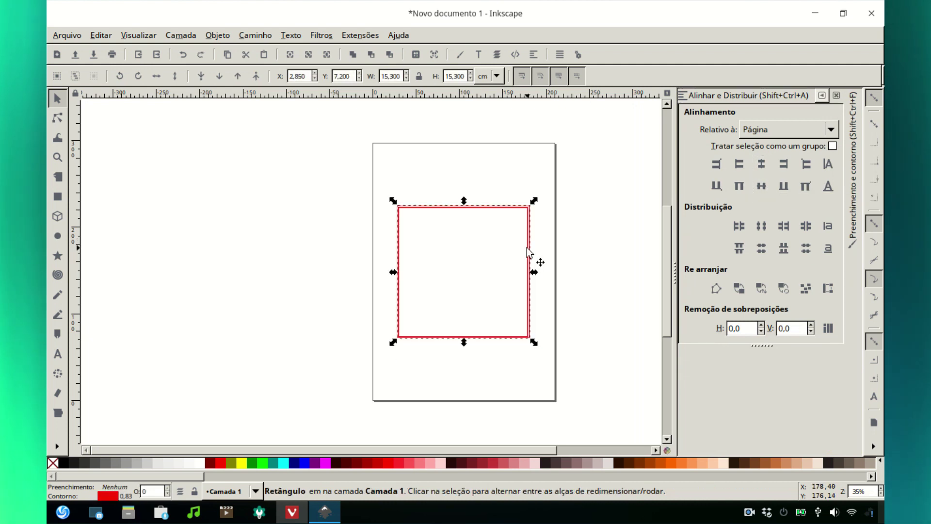
{"action": "left_click", "coordinate": [539, 272]}
{"action": "left_click_drag", "start_coordinate": [539, 185], "coordinate": [380, 374]}
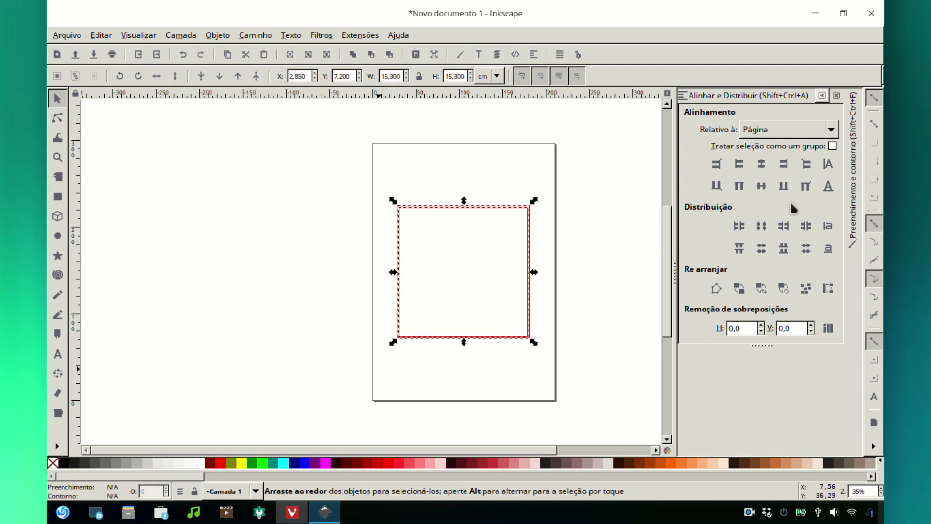
{"action": "left_click", "coordinate": [761, 164]}
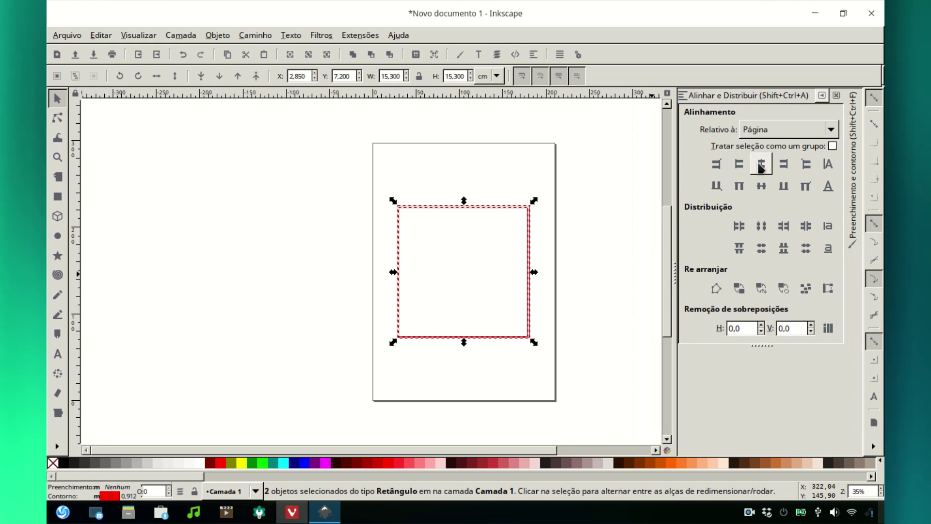
{"action": "left_click", "coordinate": [766, 189]}
{"action": "left_click", "coordinate": [563, 294]}
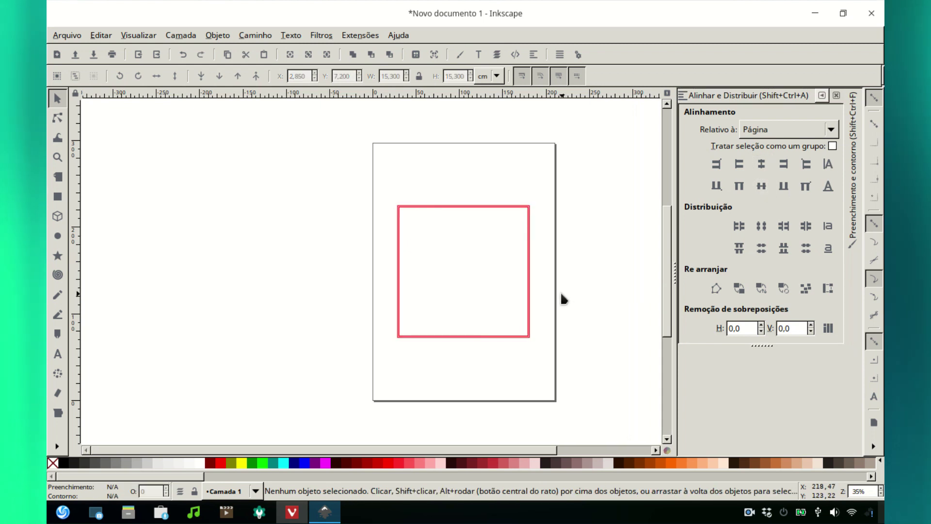
Resize the outer square to 15.5 x 15.5 cm and recentre it on the page
{"action": "left_click", "coordinate": [534, 341]}
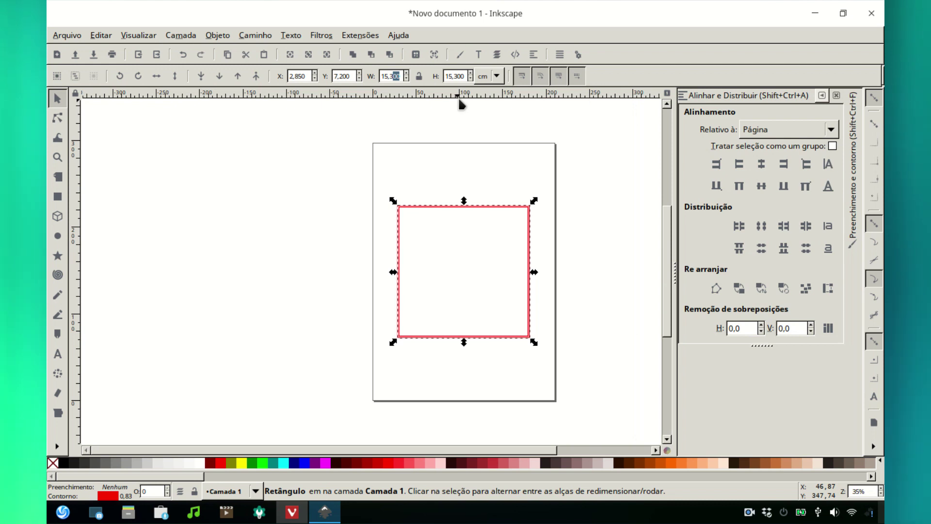
{"action": "key", "text": "BackSpace"}
{"action": "type", "text": "5"}
{"action": "key", "text": "Return"}
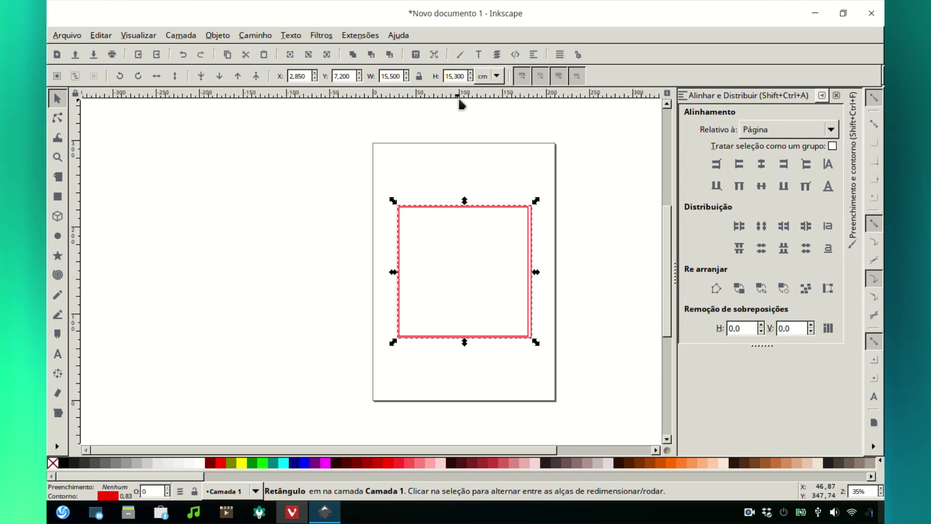
{"action": "left_click_drag", "start_coordinate": [456, 76], "coordinate": [484, 80]}
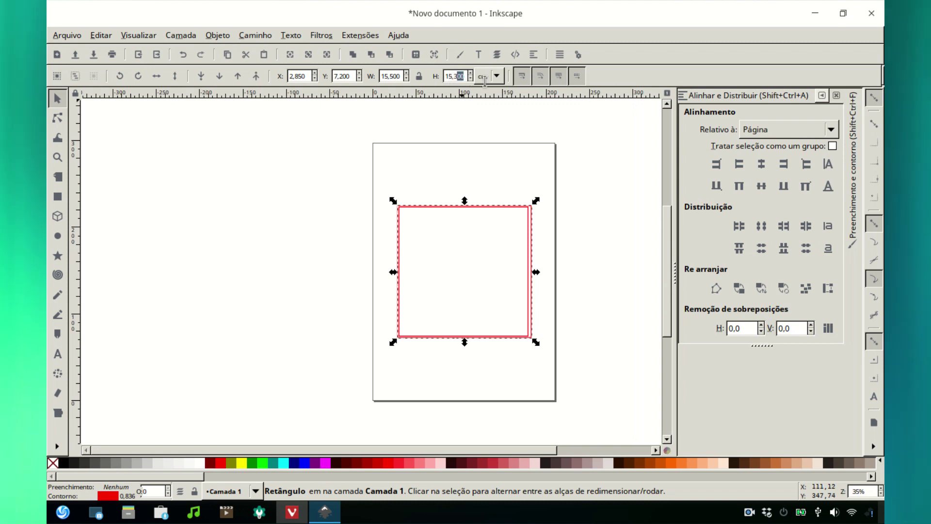
{"action": "key", "text": "BackSpace"}
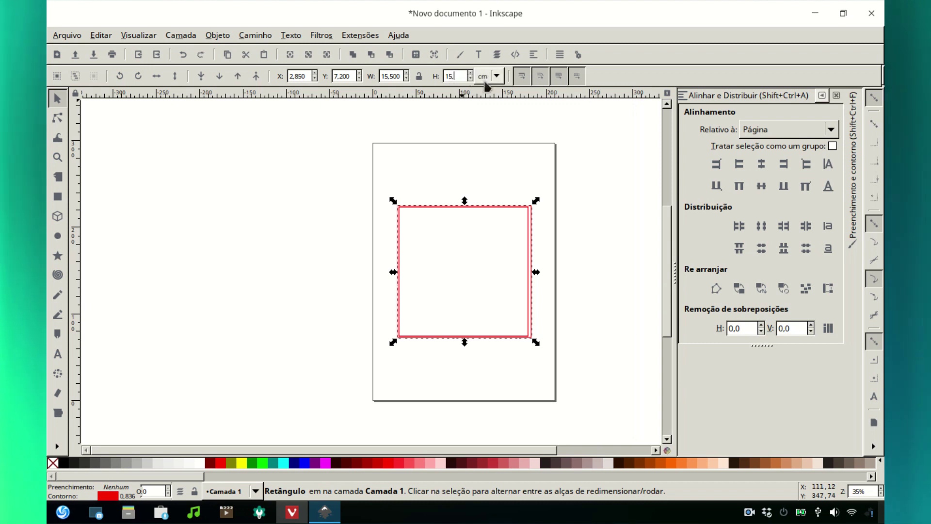
{"action": "key", "text": "Return"}
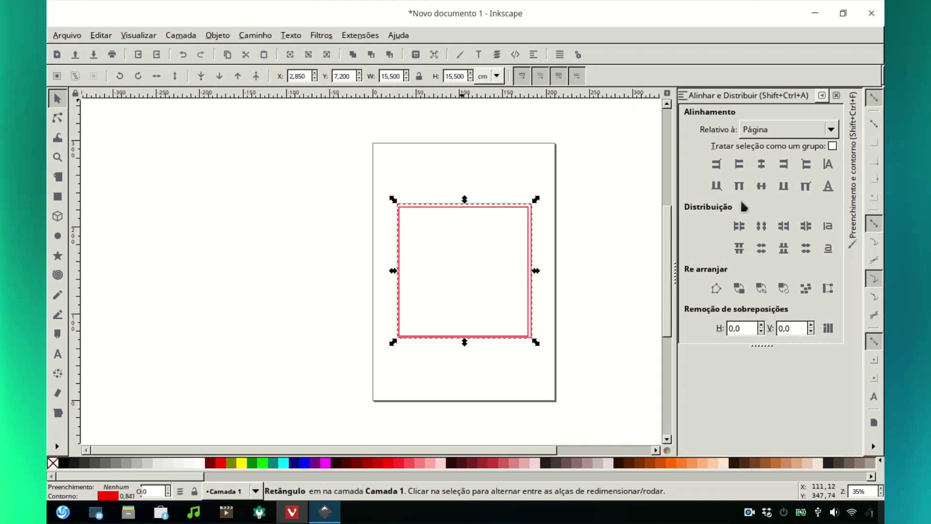
{"action": "left_click", "coordinate": [762, 186]}
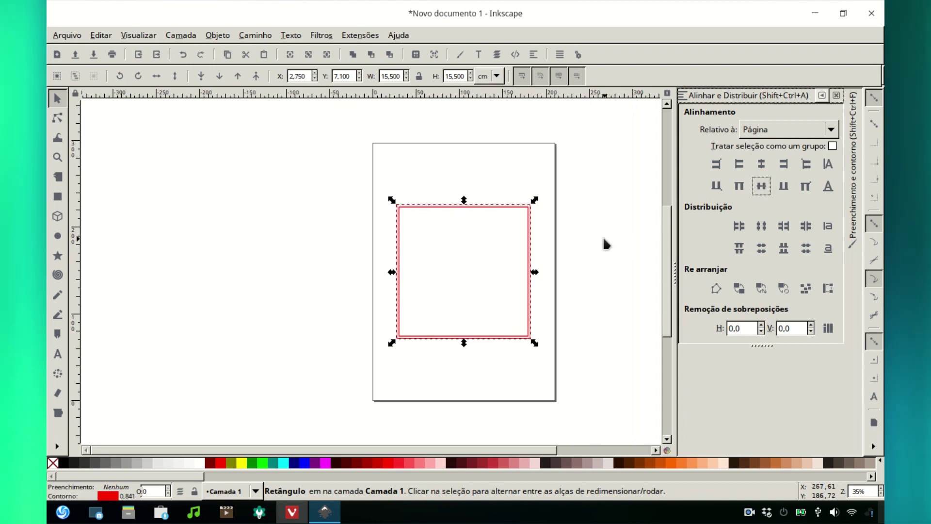
Try applying black as the outer square's fill colour and undo the fill
{"action": "right_click", "coordinate": [68, 467]}
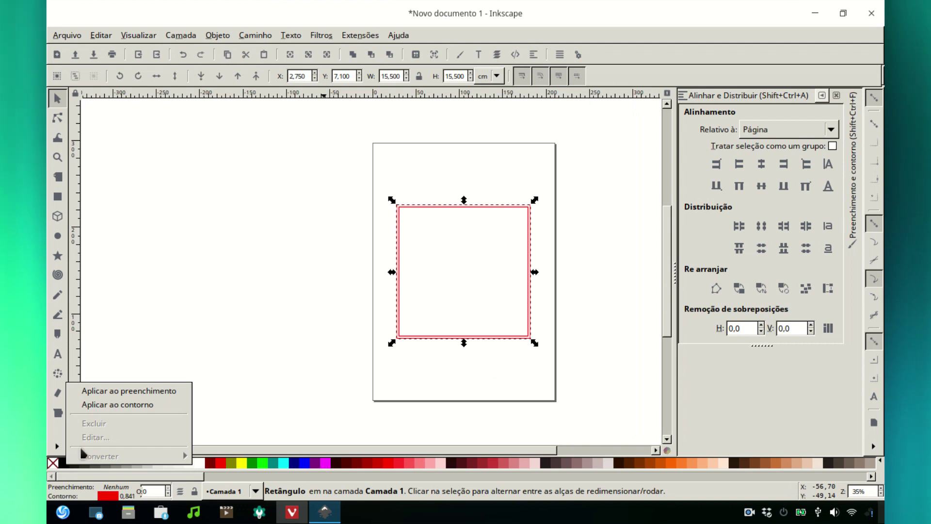
{"action": "left_click", "coordinate": [121, 391]}
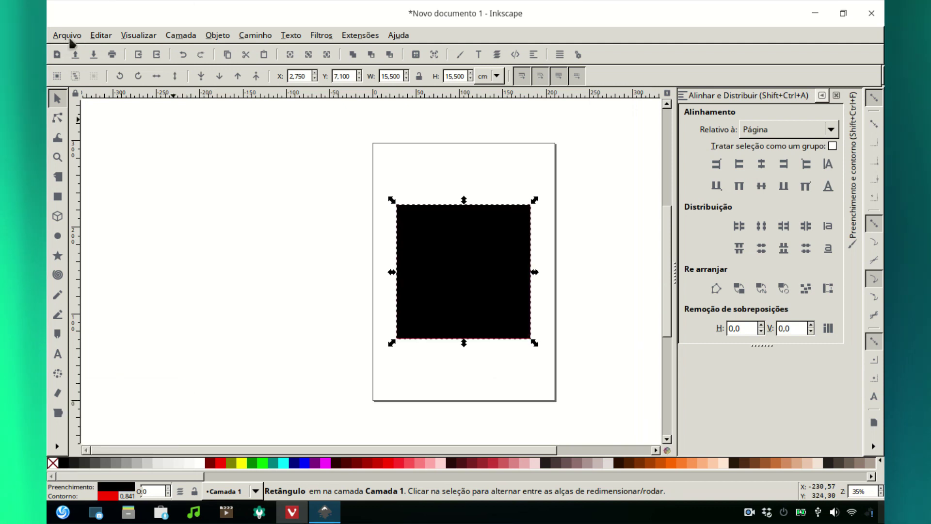
{"action": "left_click", "coordinate": [99, 35]}
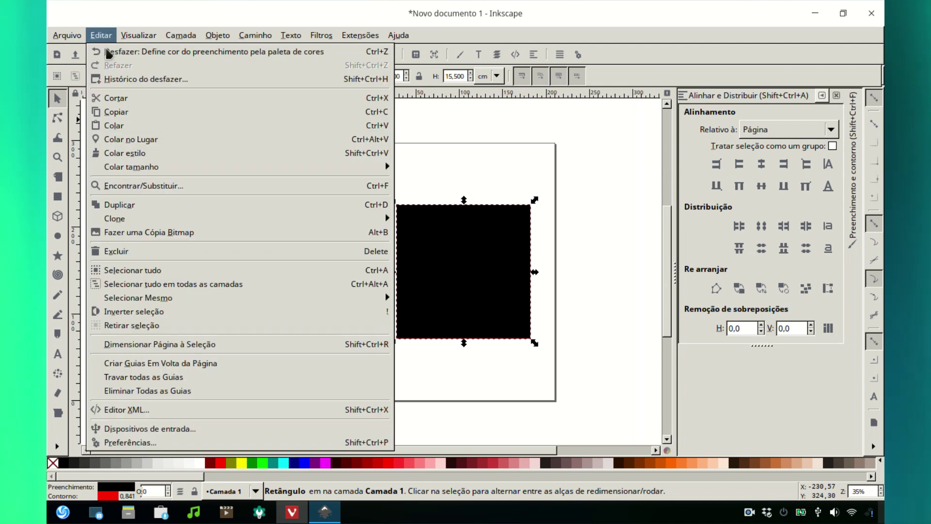
{"action": "left_click", "coordinate": [108, 51]}
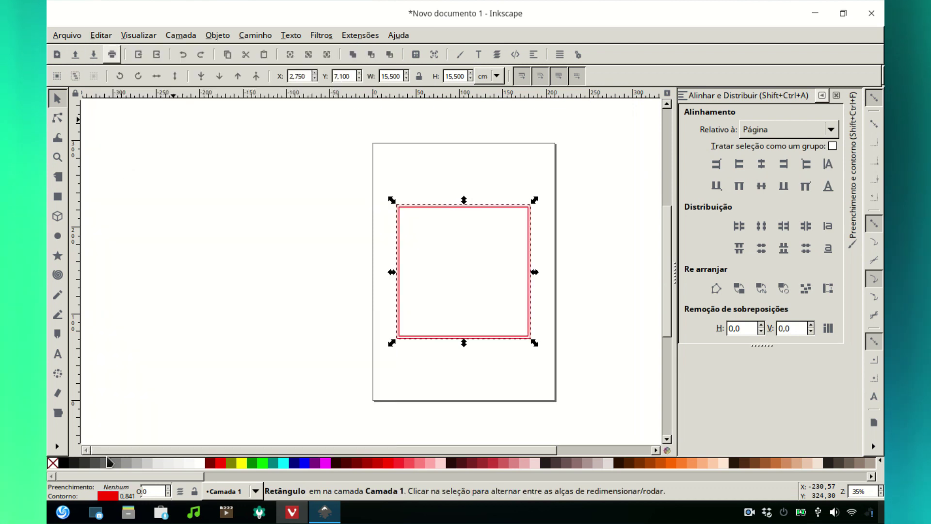
Change the outer square's stroke colour to black and deselect it
{"action": "right_click", "coordinate": [64, 467]}
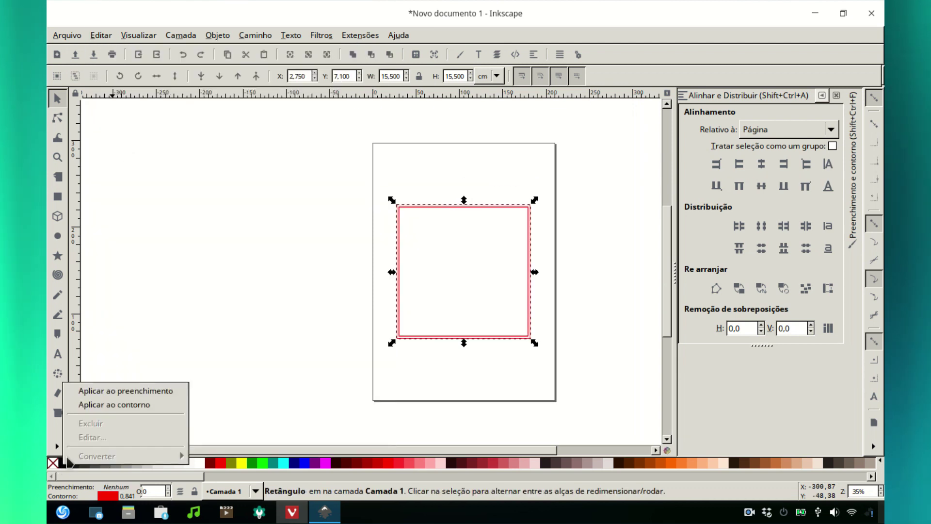
{"action": "left_click", "coordinate": [101, 406]}
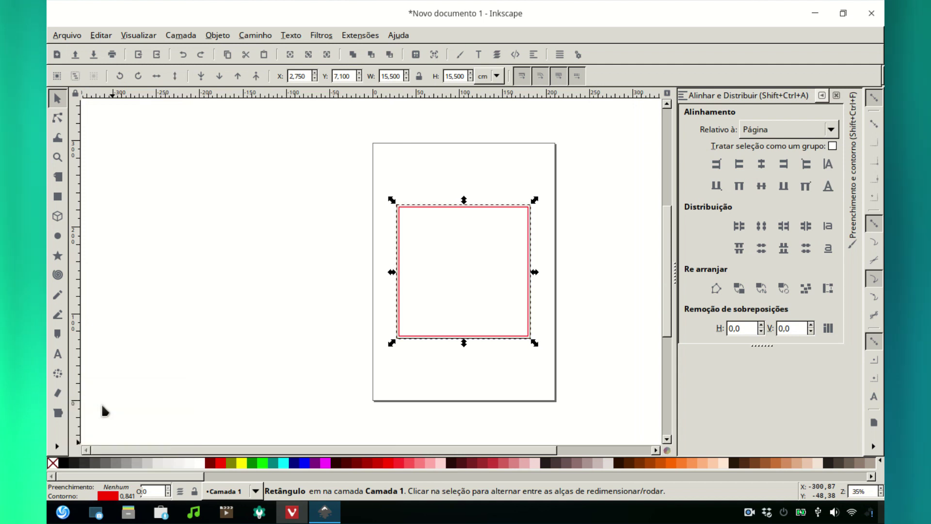
{"action": "left_click", "coordinate": [255, 367]}
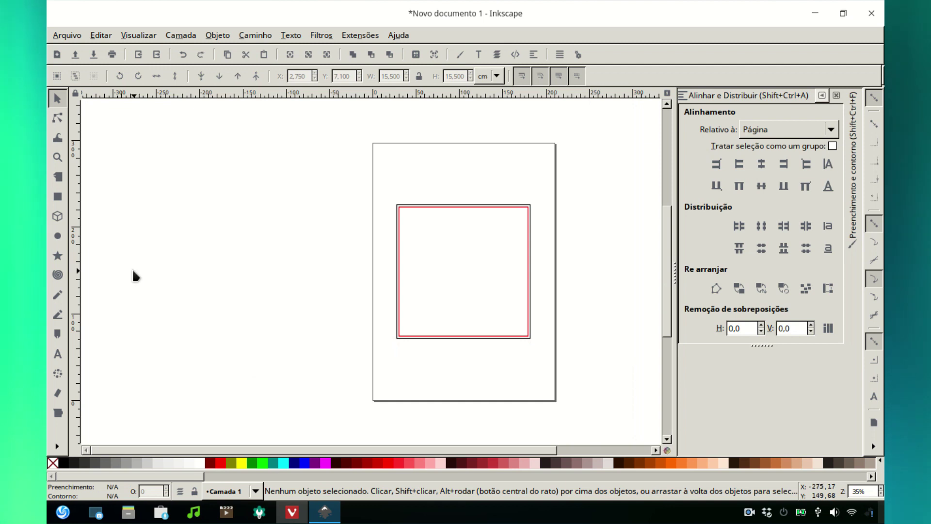
Draw a black-filled rectangle about 15.6 x 15.1 cm on the empty canvas beside the page
{"action": "left_click", "coordinate": [57, 197]}
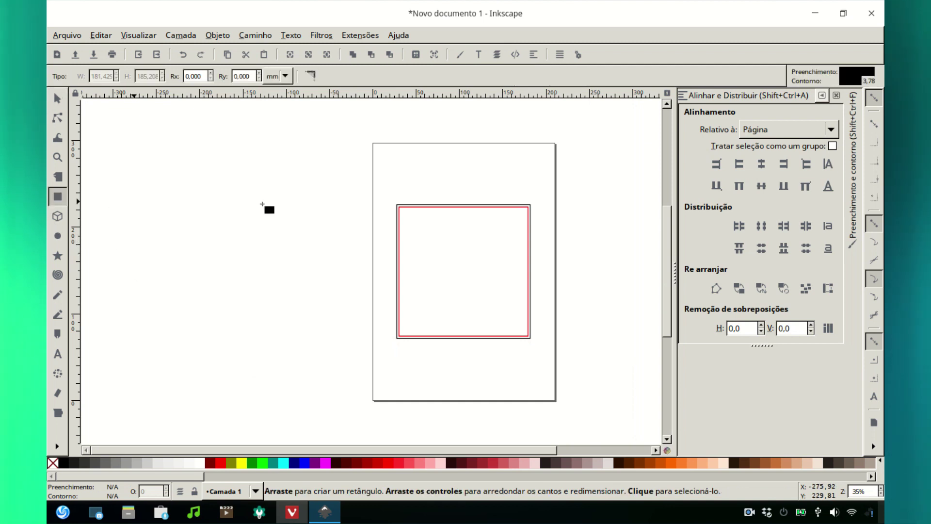
{"action": "left_click_drag", "start_coordinate": [211, 190], "coordinate": [345, 320]}
{"action": "left_click", "coordinate": [60, 98]}
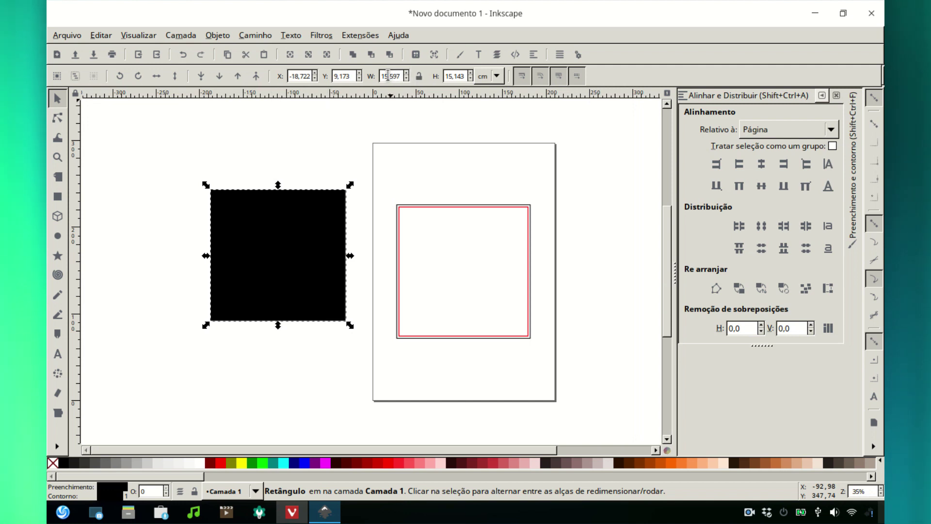
Set the black rectangle's width and height to 14.5 cm each
{"action": "left_click_drag", "start_coordinate": [388, 76], "coordinate": [399, 94]}
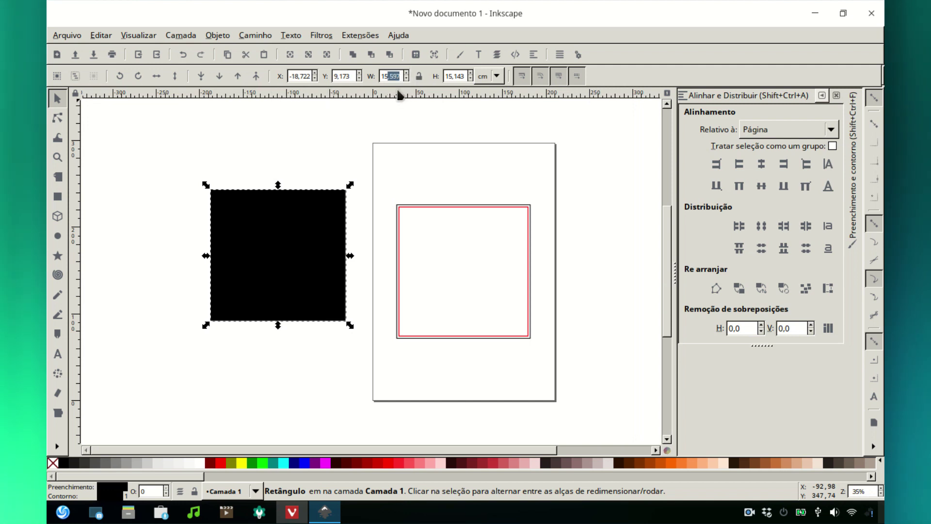
{"action": "key", "text": "BackSpace"}
{"action": "key", "text": "BackSpace"}
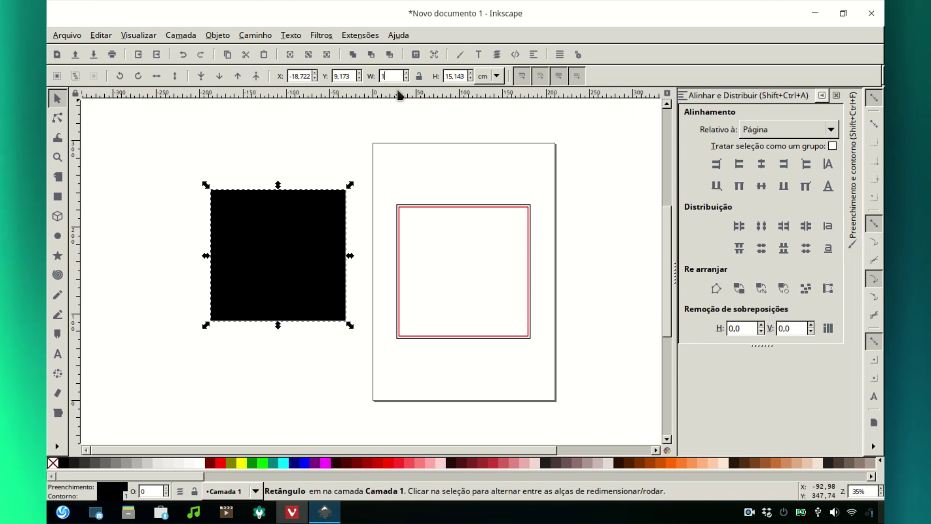
{"action": "type", "text": "4"}
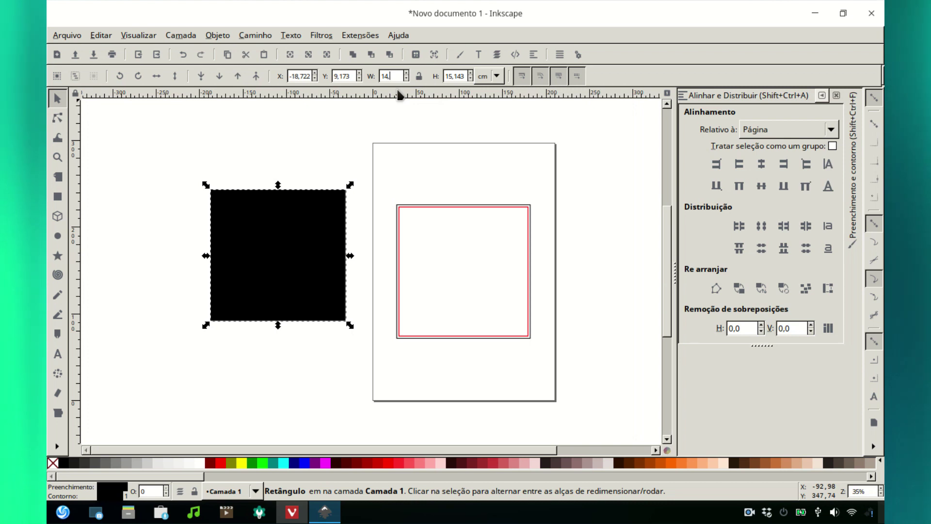
{"action": "type", "text": ",5"}
{"action": "key", "text": "Return"}
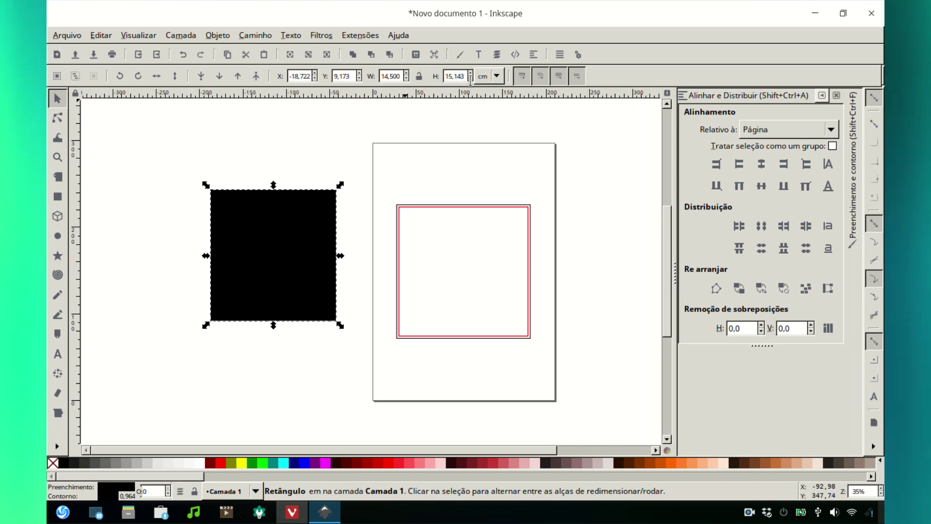
{"action": "left_click", "coordinate": [456, 76]}
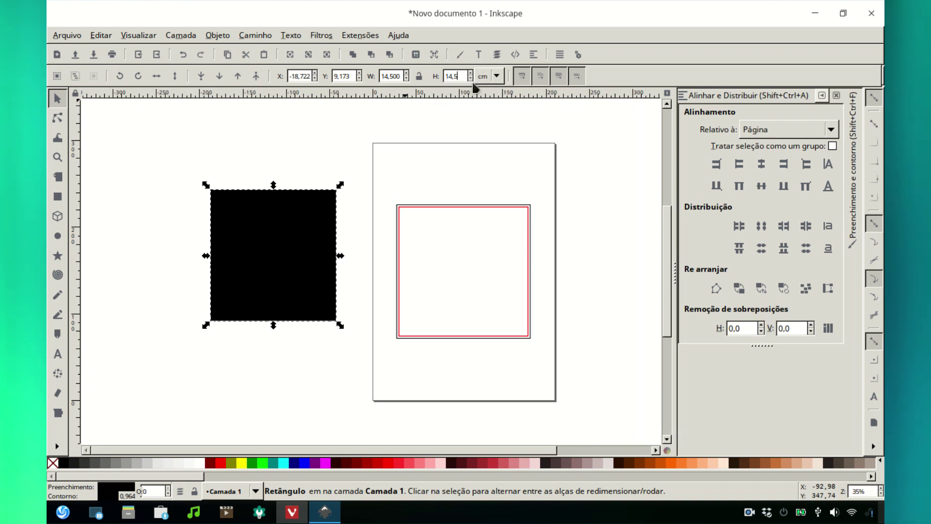
{"action": "key", "text": "Return"}
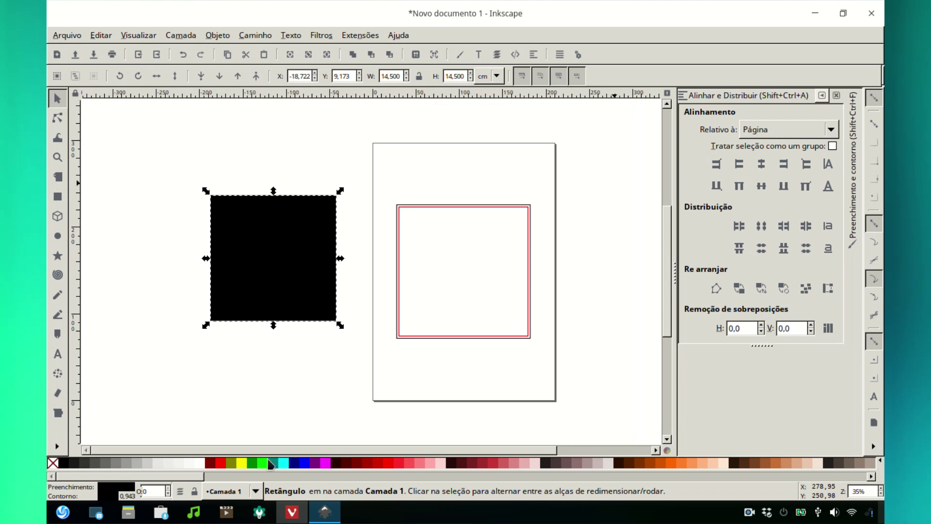
Give the 14.5 cm square a bright green stroke, remove its fill and deselect it
{"action": "right_click", "coordinate": [265, 466]}
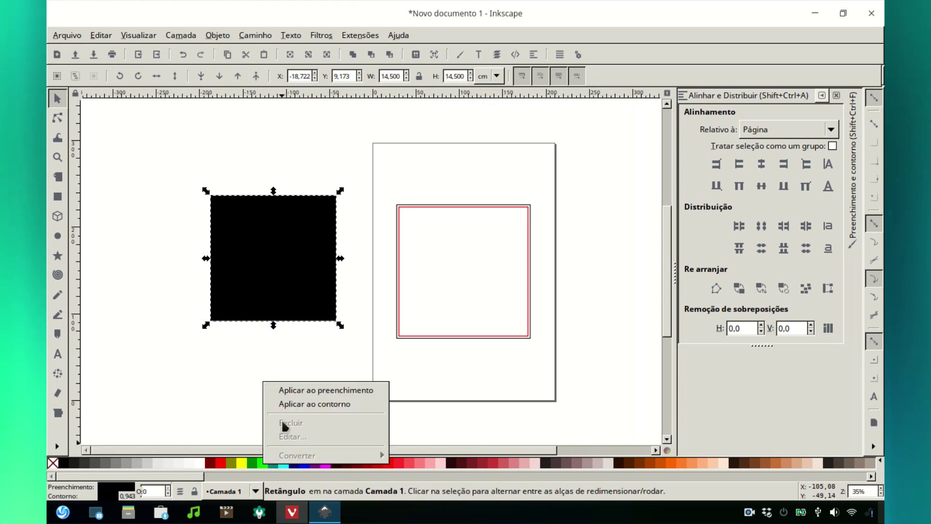
{"action": "left_click", "coordinate": [290, 404]}
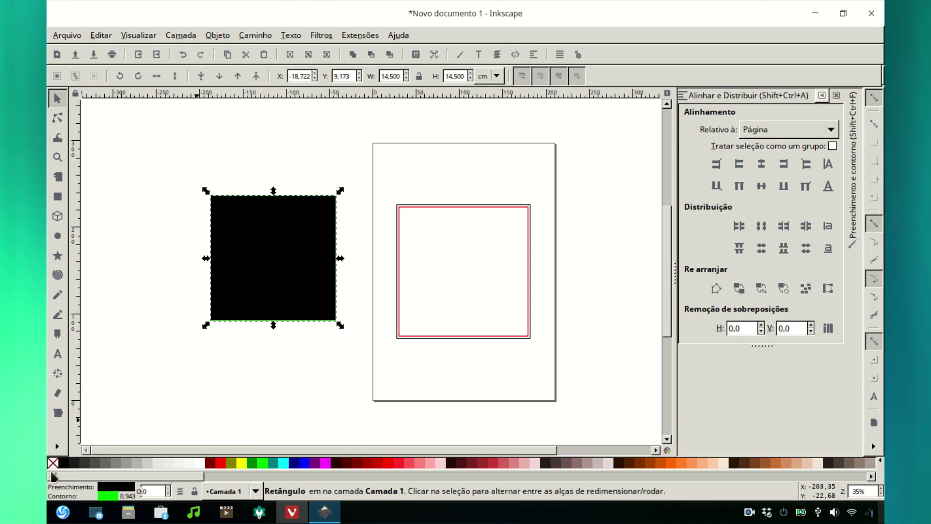
{"action": "left_click", "coordinate": [51, 464]}
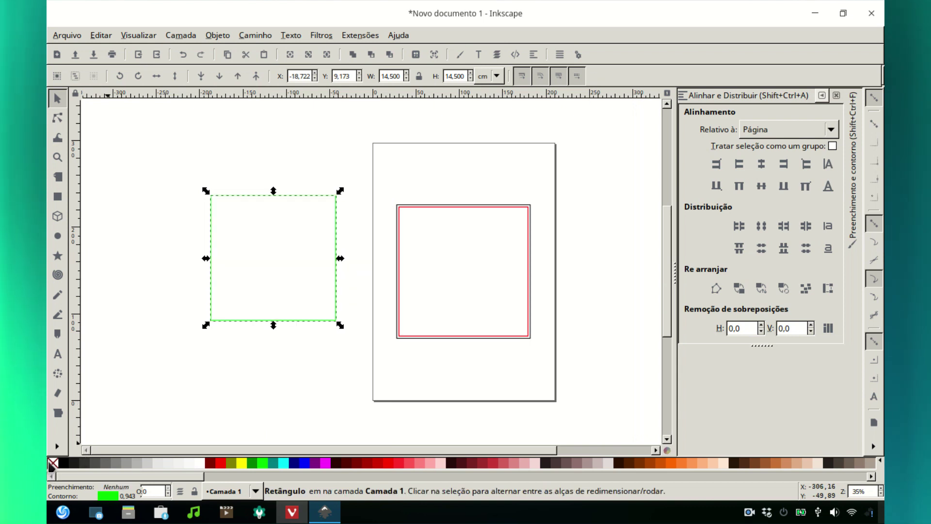
{"action": "left_click", "coordinate": [182, 412]}
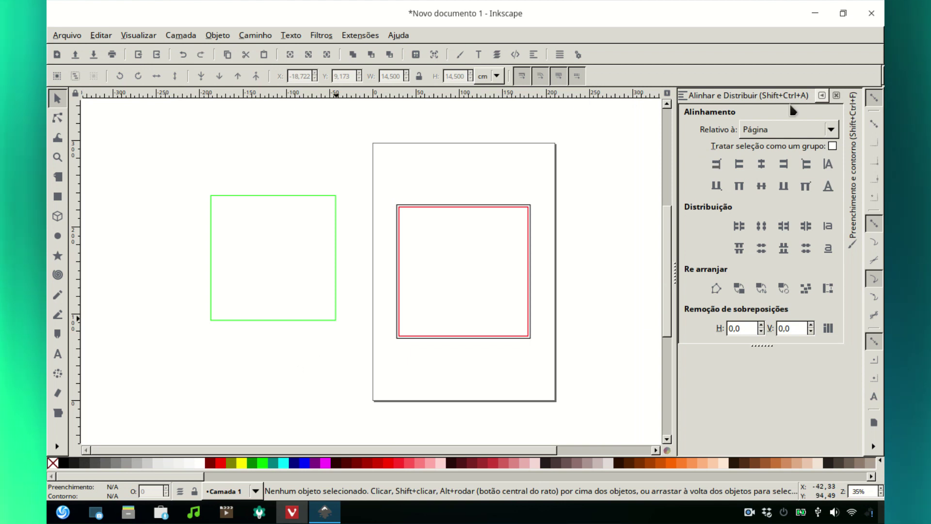
Select the green square and inspect its stroke style settings
{"action": "key", "text": "Tab"}
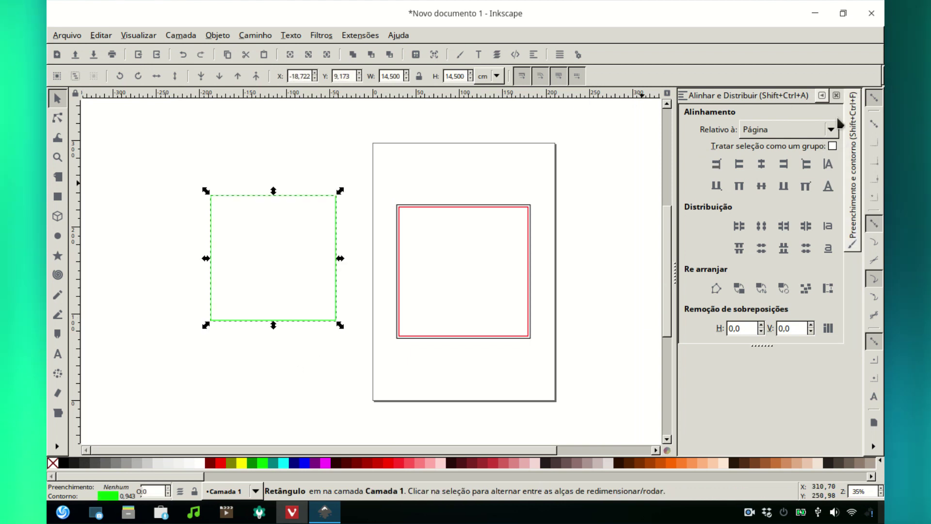
{"action": "left_click", "coordinate": [821, 95]}
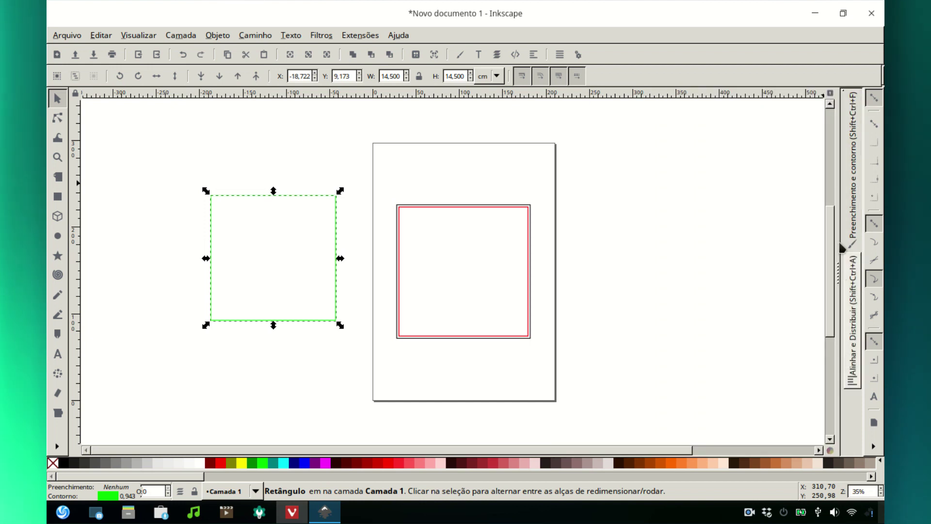
{"action": "left_click", "coordinate": [859, 212]}
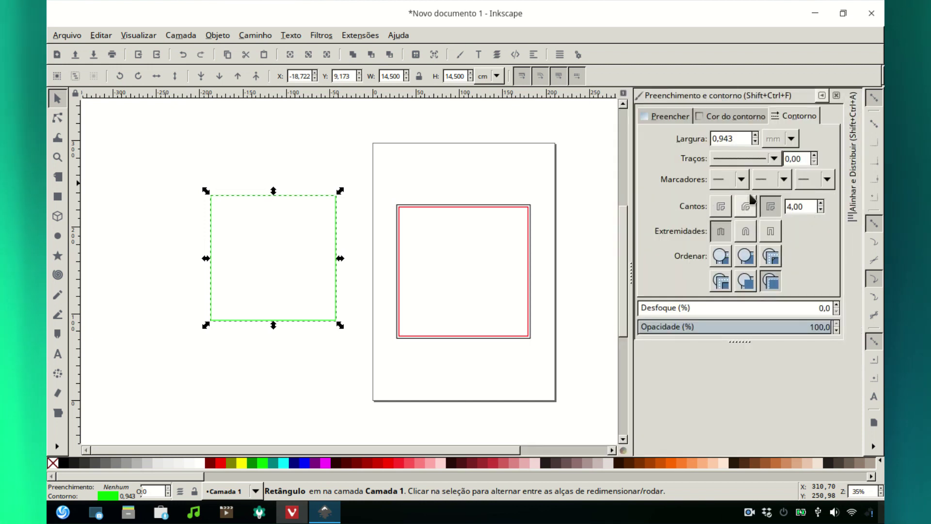
{"action": "left_click", "coordinate": [822, 96]}
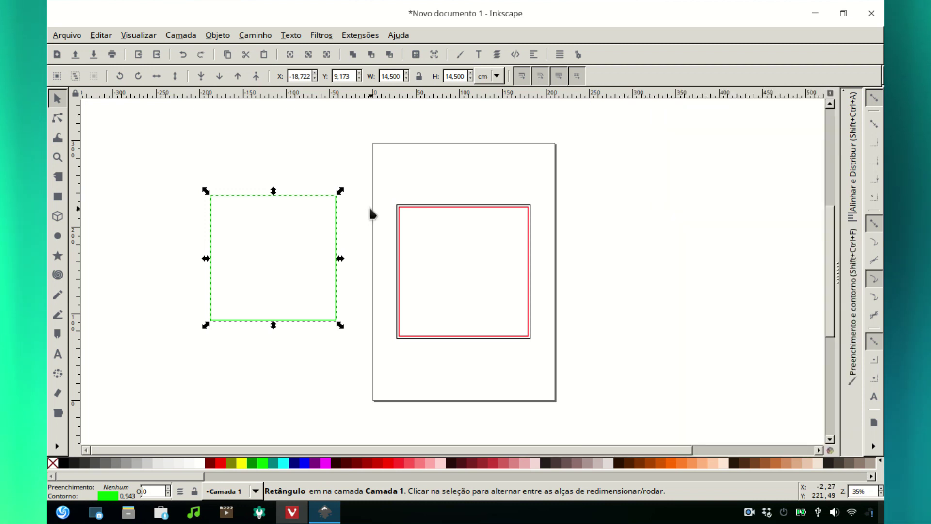
{"action": "left_click", "coordinate": [343, 236]}
{"action": "left_click", "coordinate": [337, 234]}
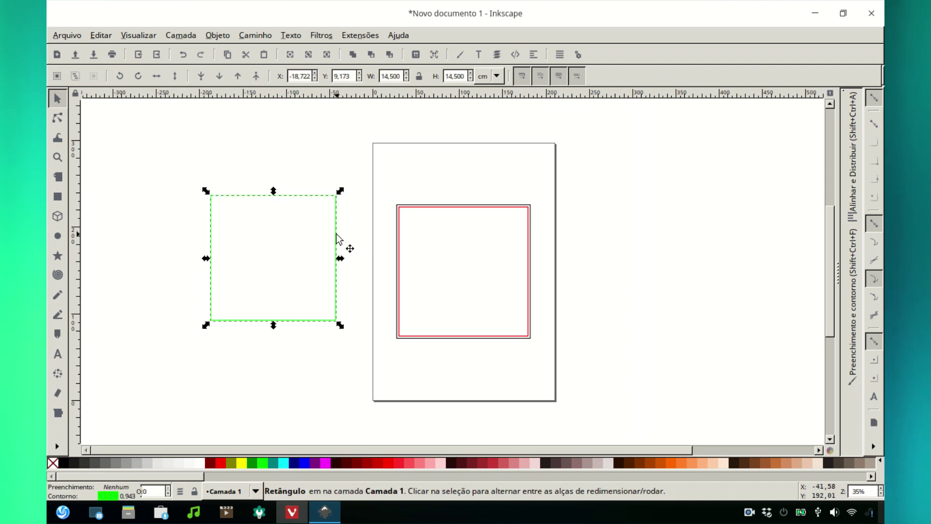
Centre the green square horizontally and vertically on the page and deselect it
{"action": "left_click", "coordinate": [854, 194]}
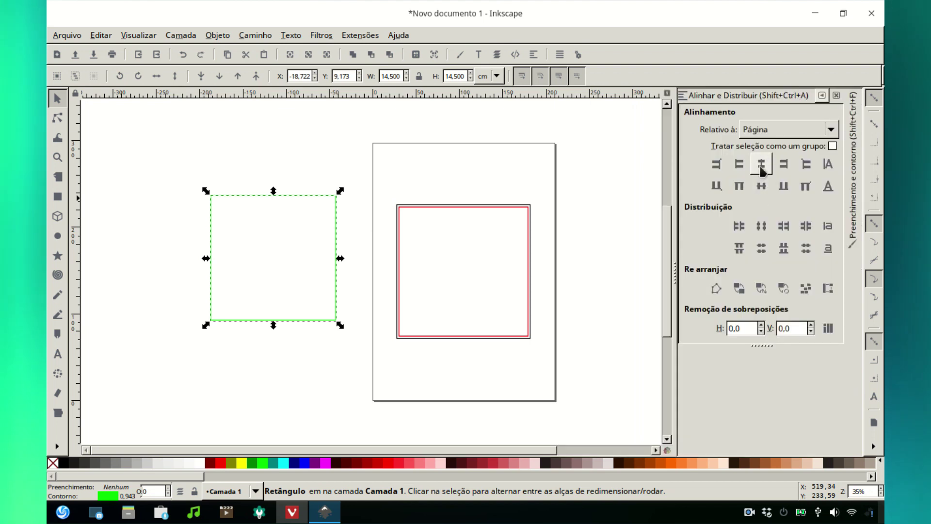
{"action": "left_click", "coordinate": [761, 164]}
{"action": "left_click", "coordinate": [761, 186]}
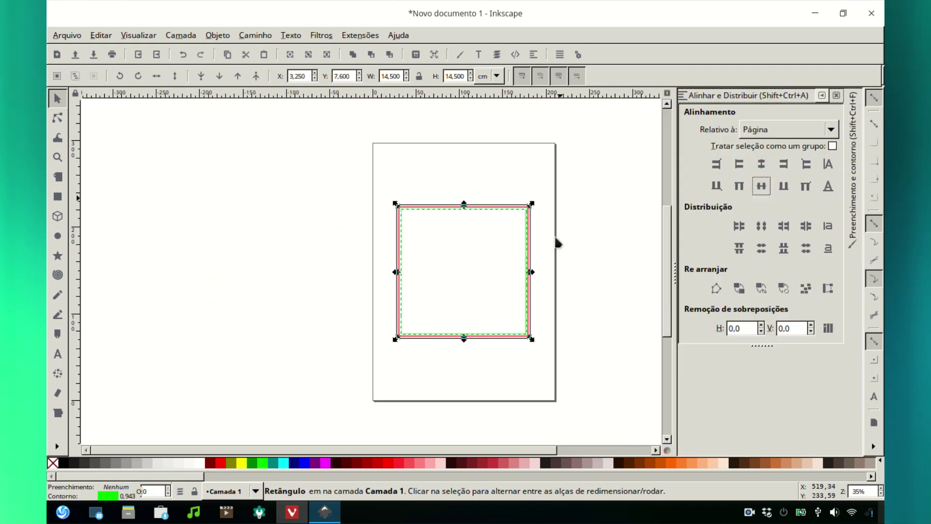
{"action": "left_click", "coordinate": [557, 242]}
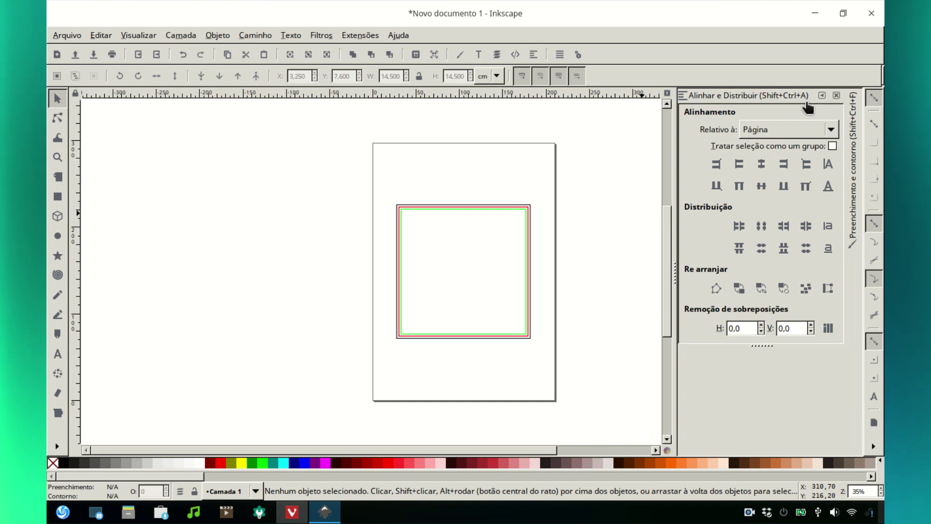
{"action": "left_click", "coordinate": [823, 97]}
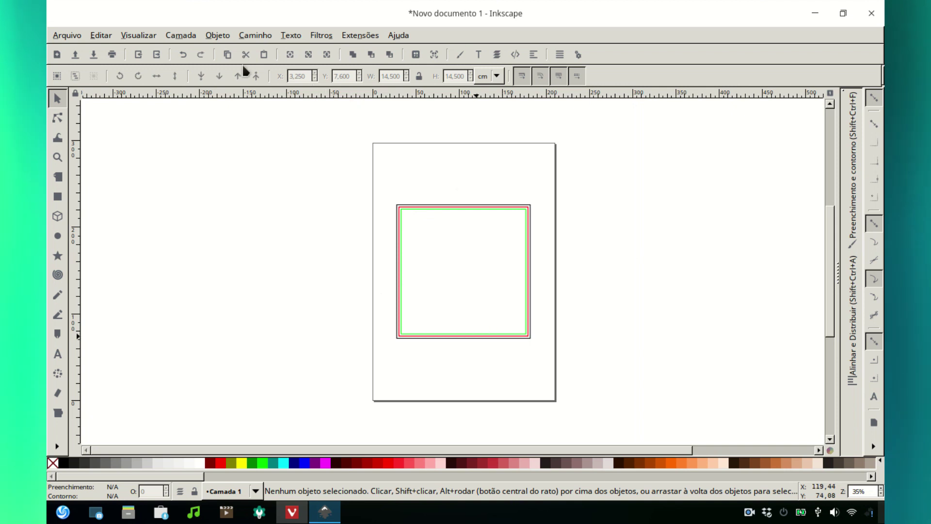
Open the layer manager and add a layer named "arte" above the current layer
{"action": "left_click", "coordinate": [189, 38]}
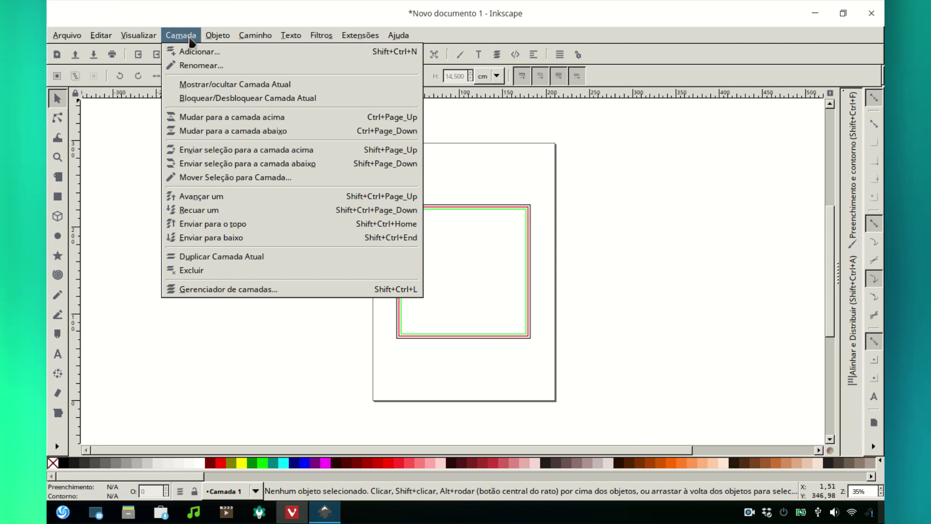
{"action": "left_click", "coordinate": [215, 290]}
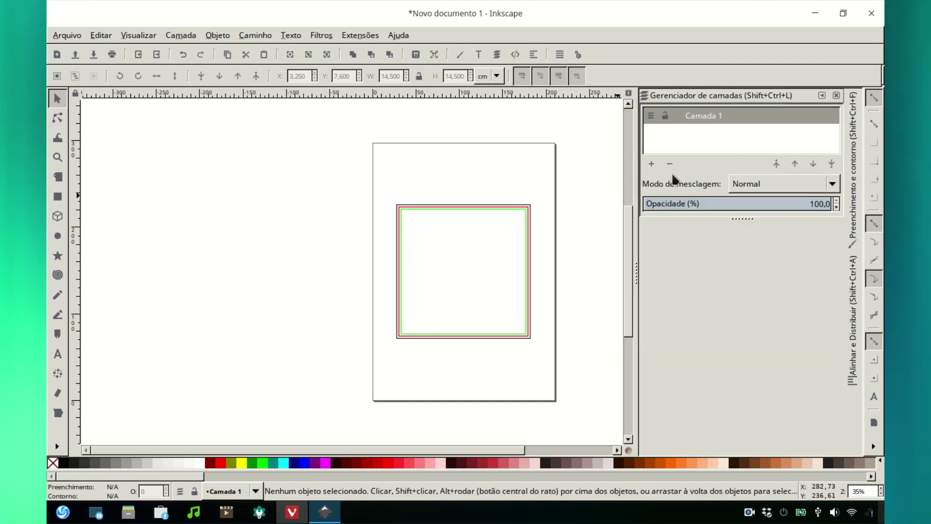
{"action": "left_click_drag", "start_coordinate": [543, 192], "coordinate": [377, 347]}
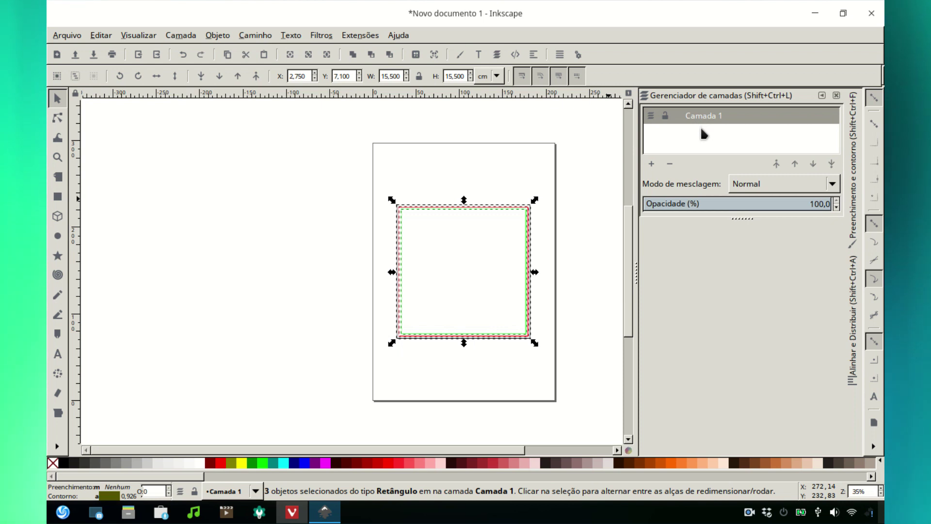
{"action": "left_click", "coordinate": [651, 165]}
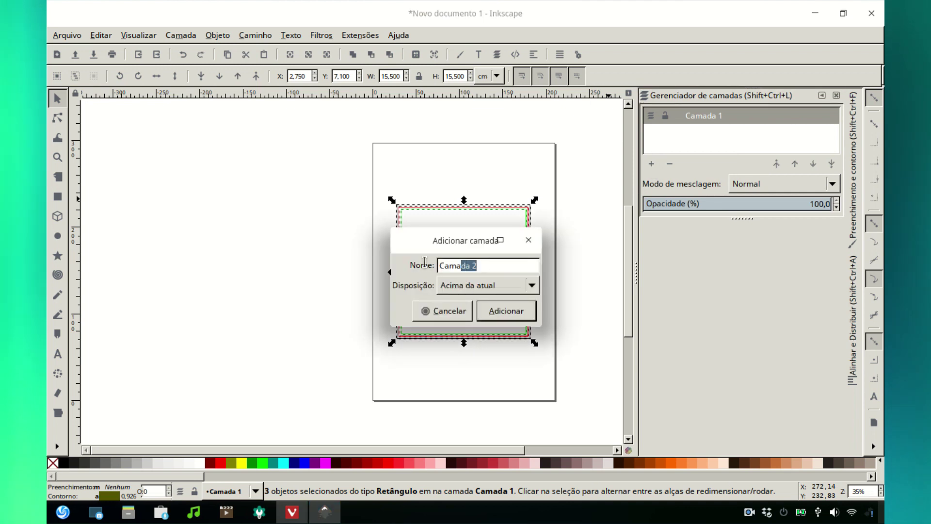
{"action": "type", "text": "arte"}
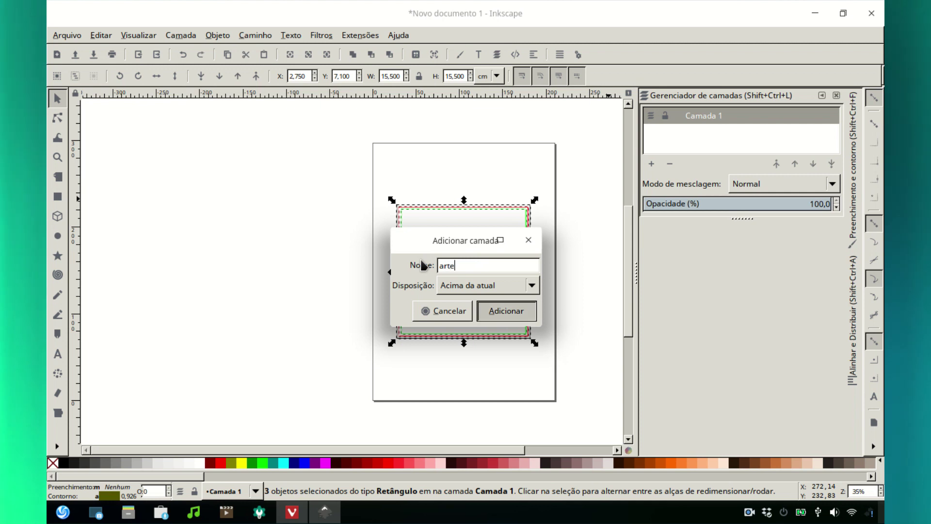
{"action": "key", "text": "Return"}
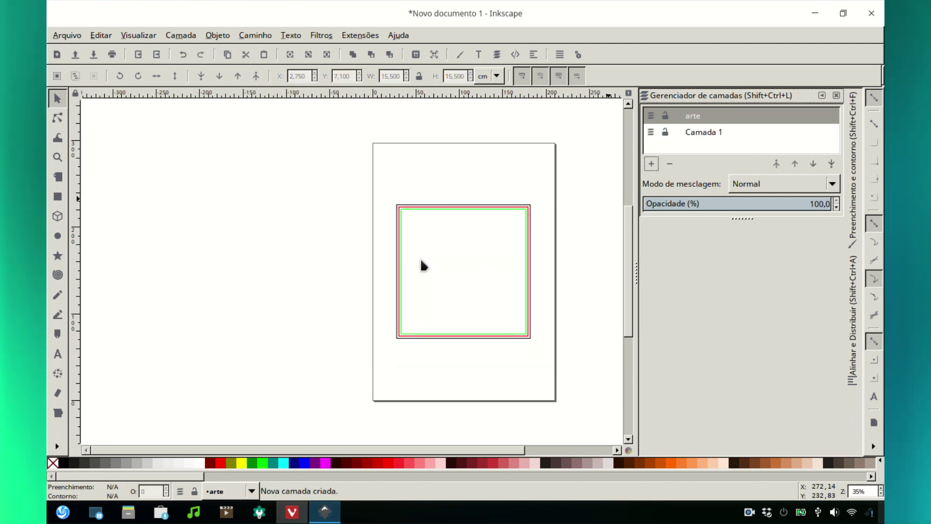
Rename the Camada 1 layer to "linhas guias" and move the arte layer below it
{"action": "left_click", "coordinate": [705, 135]}
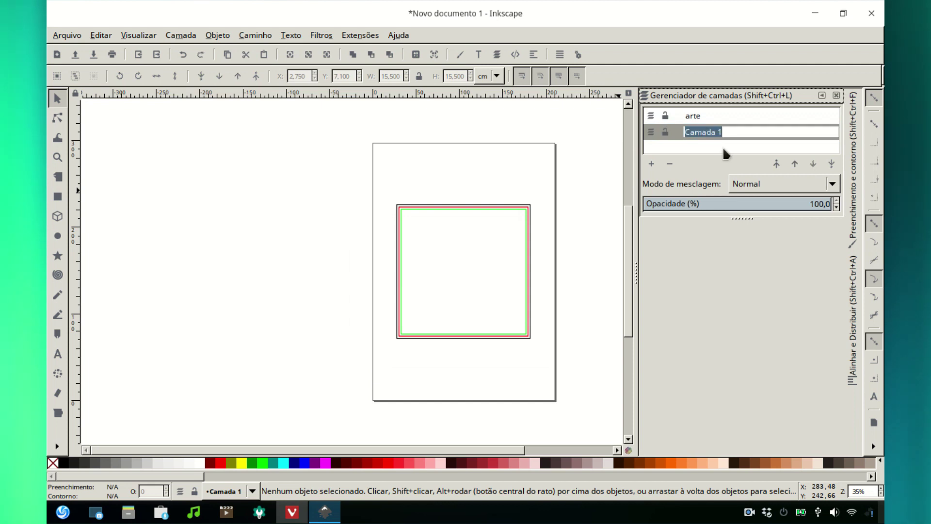
{"action": "type", "text": "linh"}
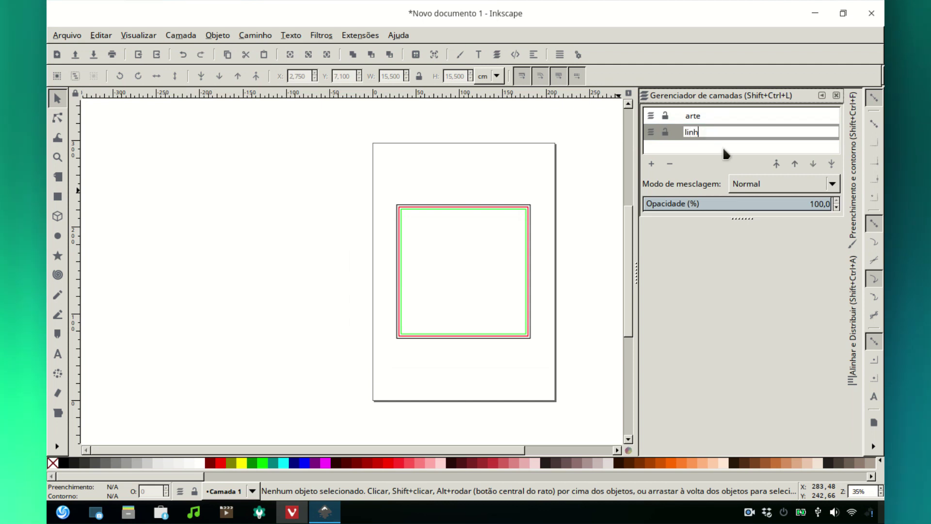
{"action": "type", "text": "as gui"}
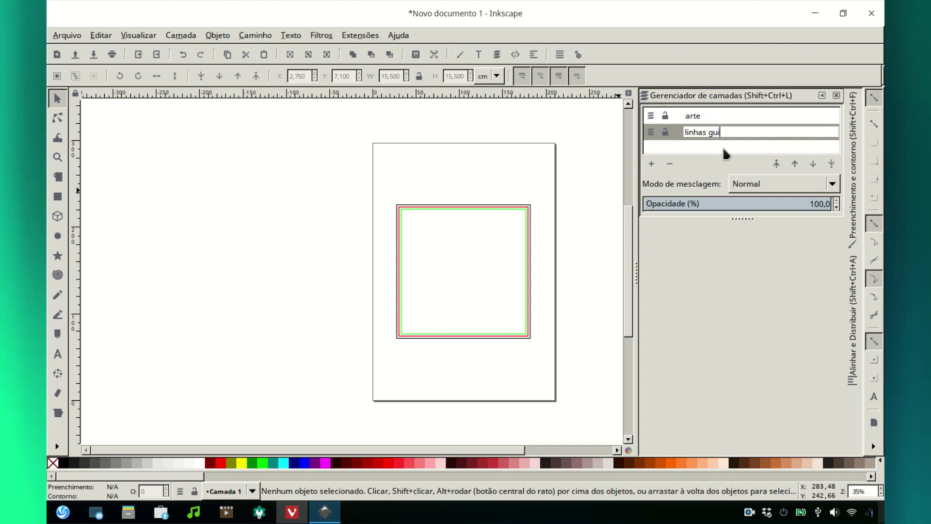
{"action": "type", "text": "as"}
{"action": "key", "text": "Return"}
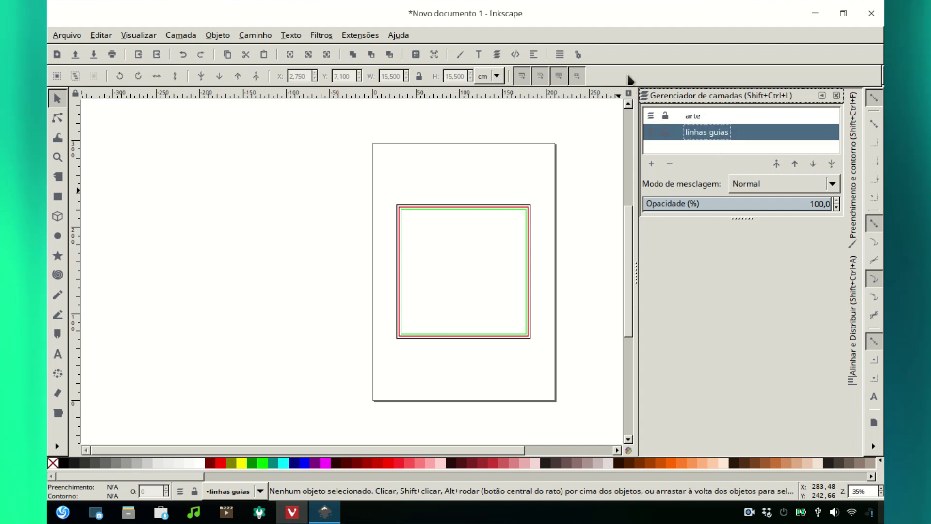
{"action": "left_click", "coordinate": [703, 119]}
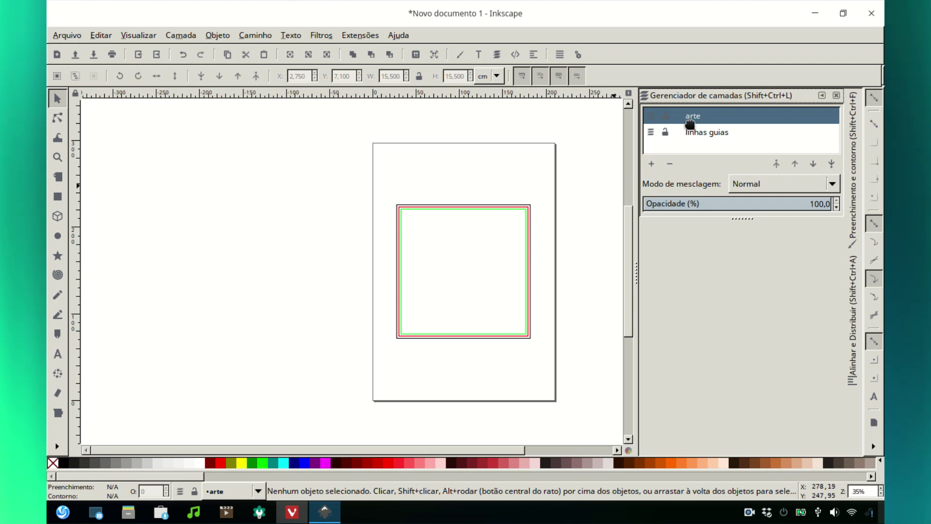
{"action": "left_click_drag", "start_coordinate": [691, 143], "coordinate": [699, 141]}
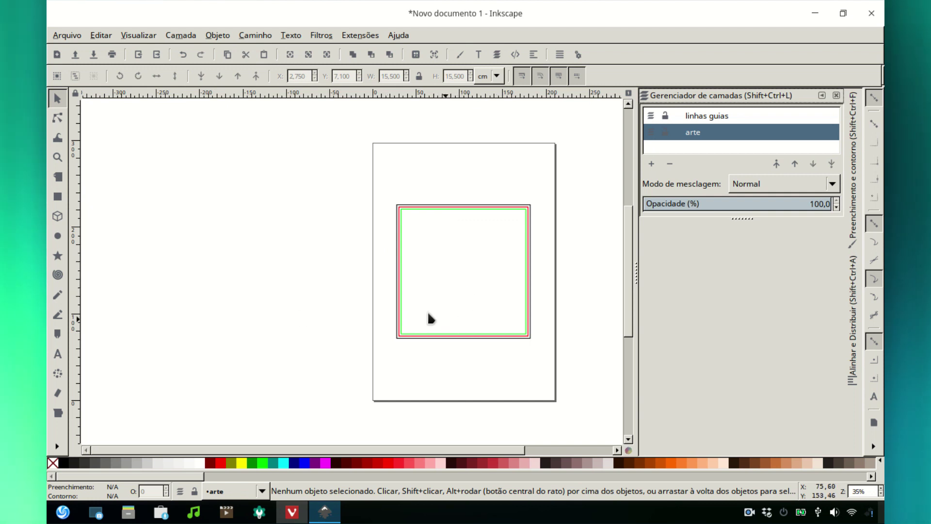
Lock the linhas guias layer that holds the three guide squares
{"action": "left_click_drag", "start_coordinate": [382, 188], "coordinate": [544, 374]}
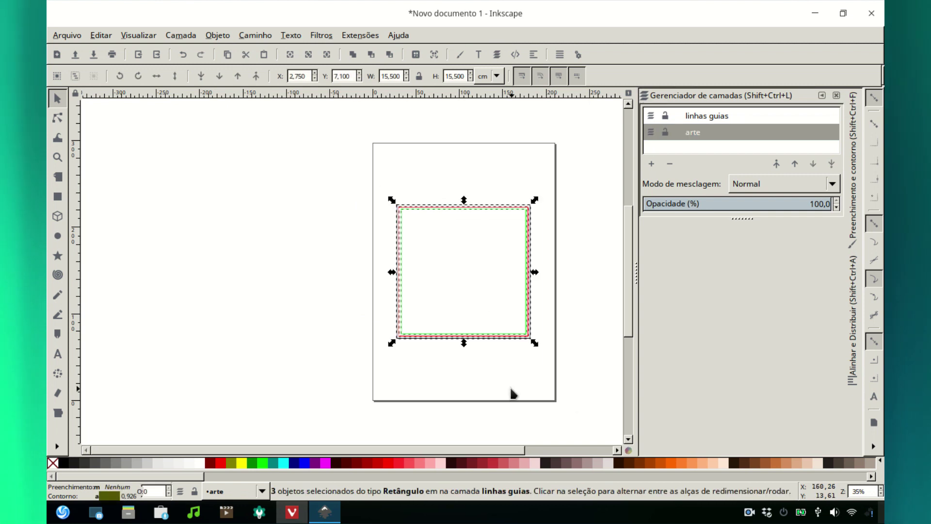
{"action": "left_click", "coordinate": [666, 117]}
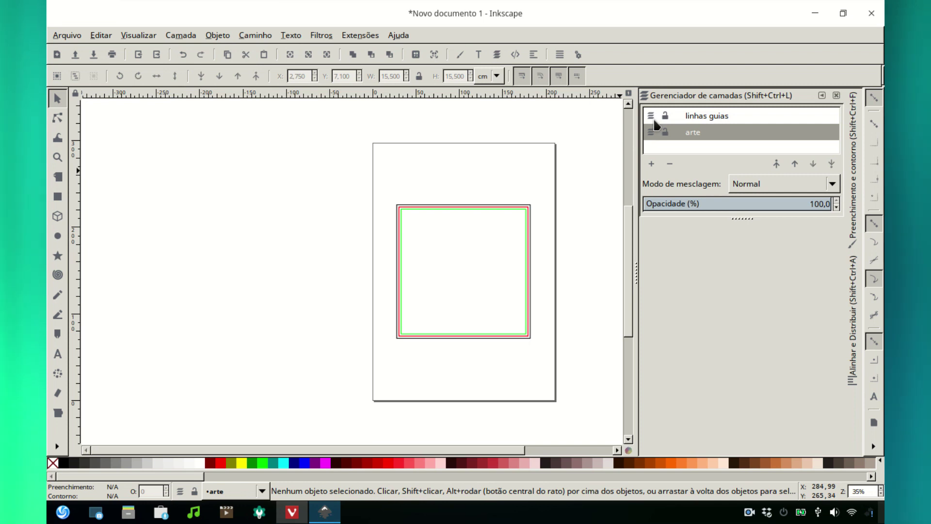
{"action": "left_click", "coordinate": [665, 117]}
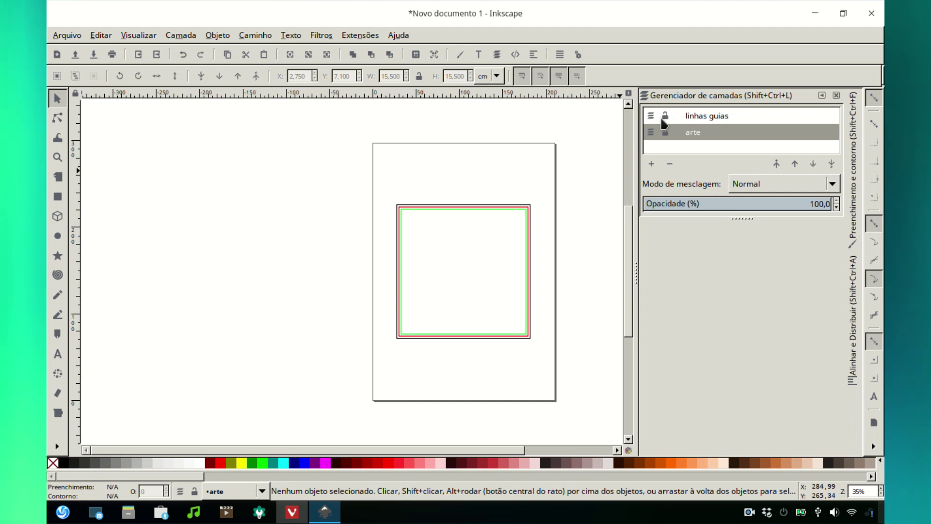
{"action": "left_click", "coordinate": [664, 117]}
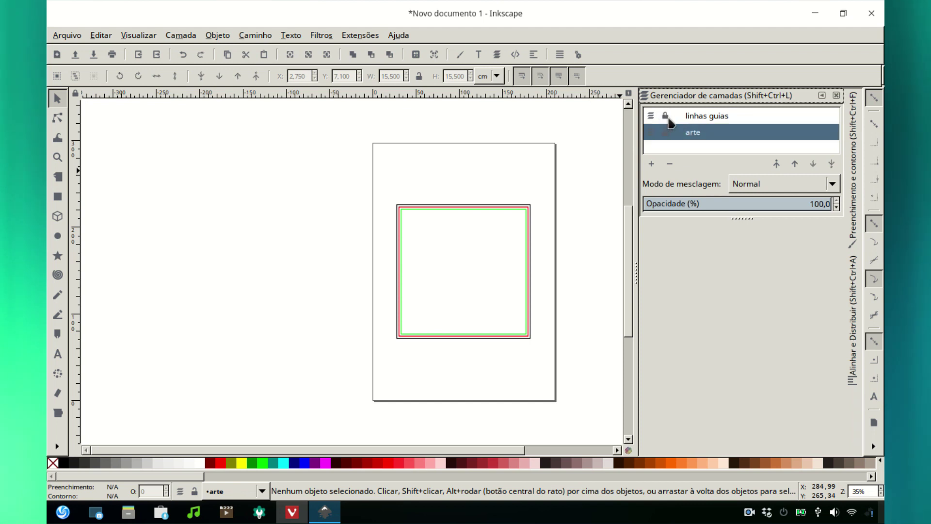
Try to move the guide squares on the canvas while the linhas guias layer is locked
{"action": "left_click", "coordinate": [716, 119]}
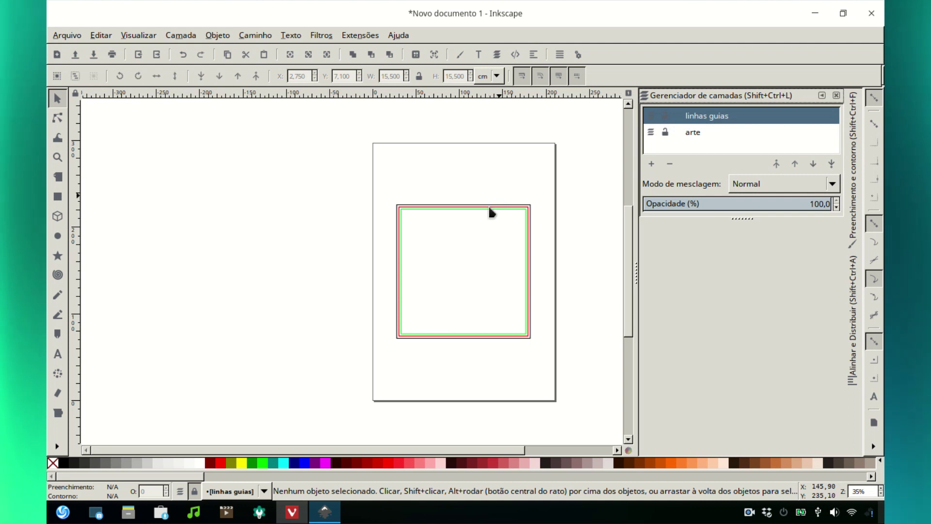
{"action": "left_click", "coordinate": [439, 206]}
{"action": "left_click_drag", "start_coordinate": [440, 206], "coordinate": [451, 211]}
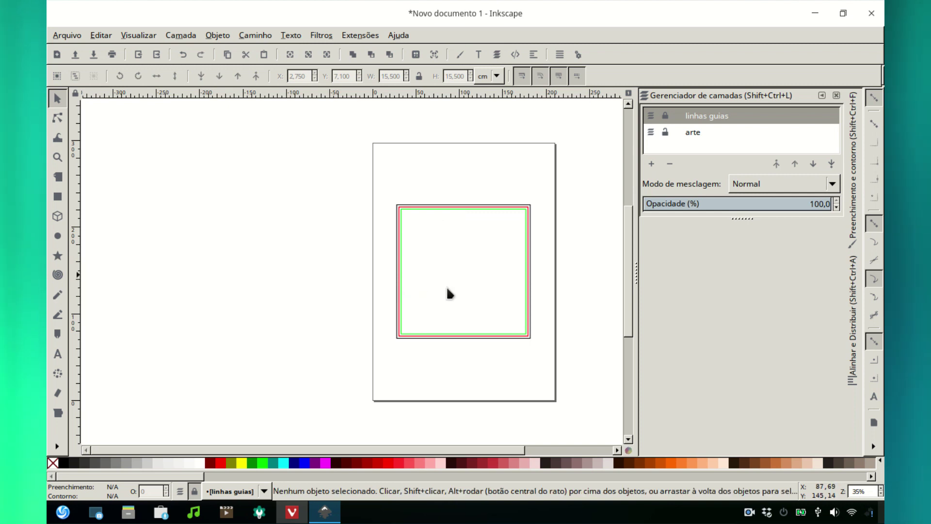
Unlock the linhas guias layer, test moving the green square, then undo the move and lock the layer again
{"action": "left_click", "coordinate": [665, 117]}
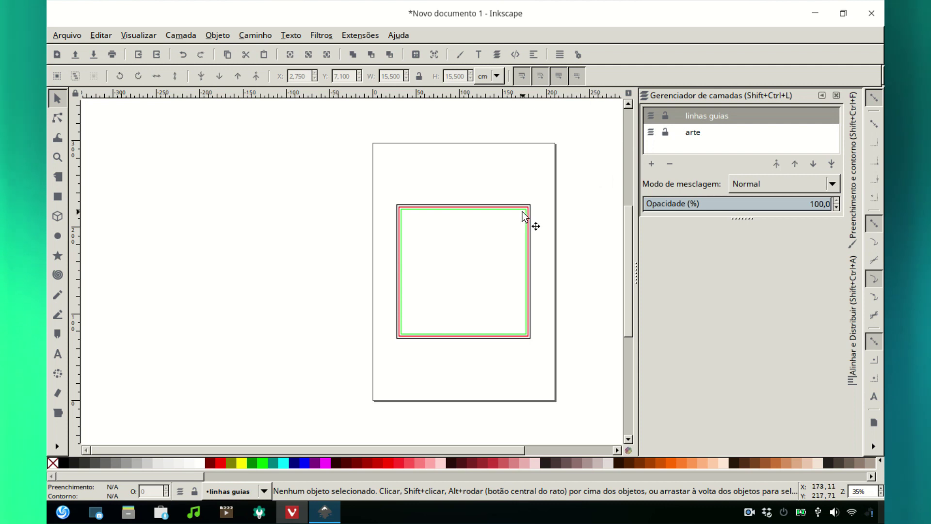
{"action": "left_click_drag", "start_coordinate": [527, 211], "coordinate": [471, 148]}
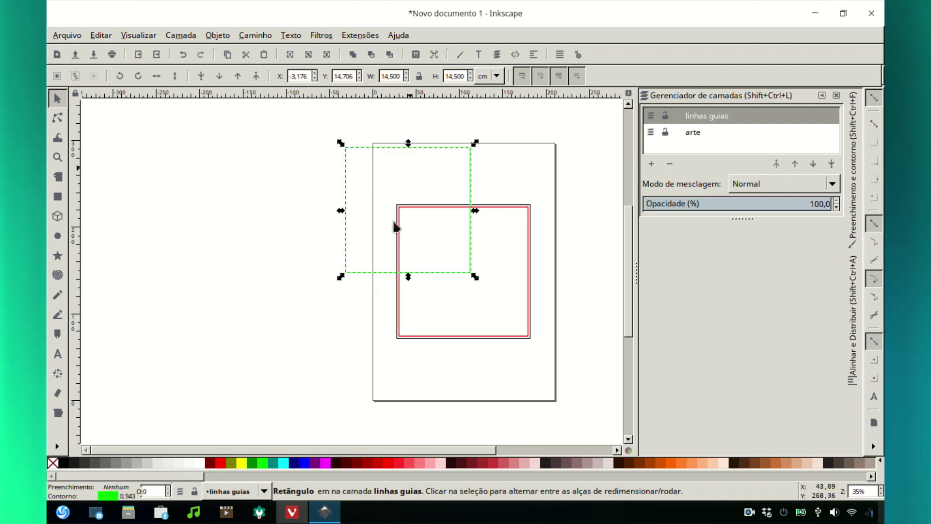
{"action": "left_click", "coordinate": [104, 37]}
{"action": "left_click", "coordinate": [116, 48]}
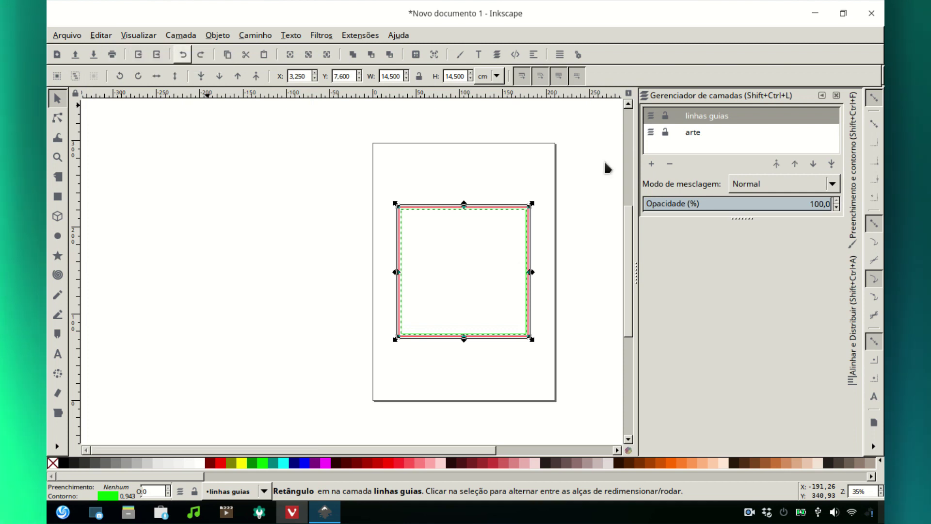
{"action": "left_click", "coordinate": [665, 117]}
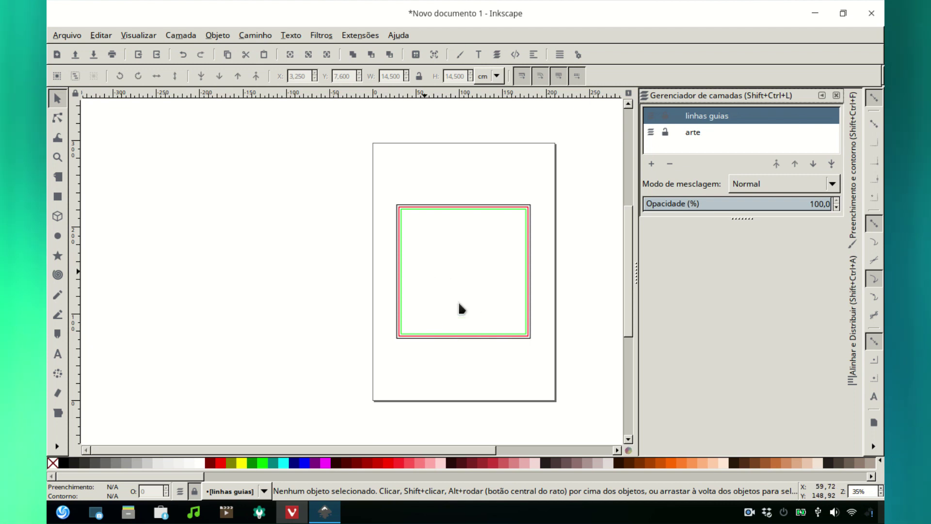
Delete the linhas guias layer and undo the deletion
{"action": "left_click", "coordinate": [698, 131]}
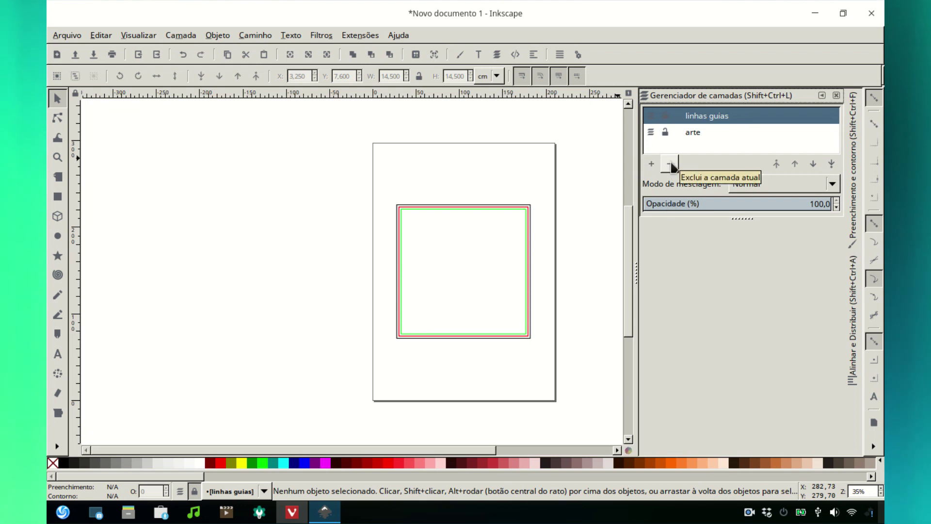
{"action": "left_click", "coordinate": [671, 166]}
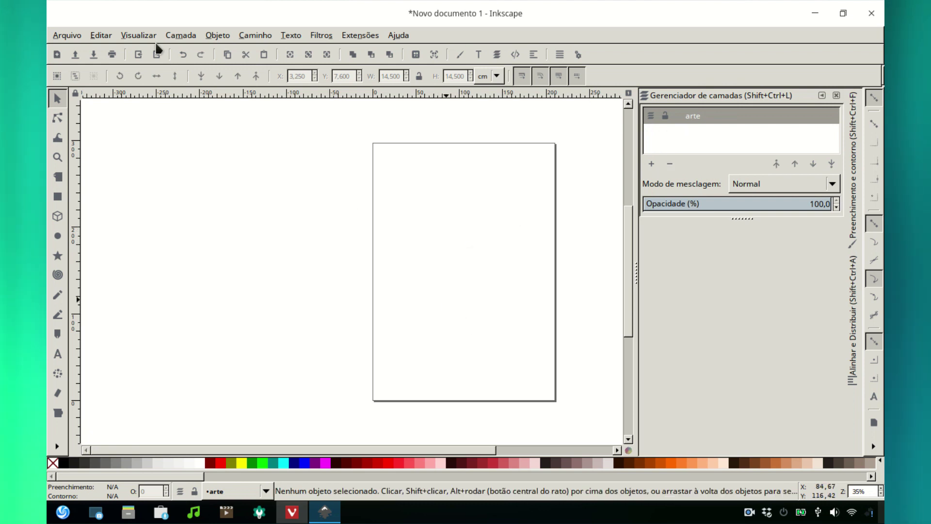
{"action": "left_click", "coordinate": [103, 35]}
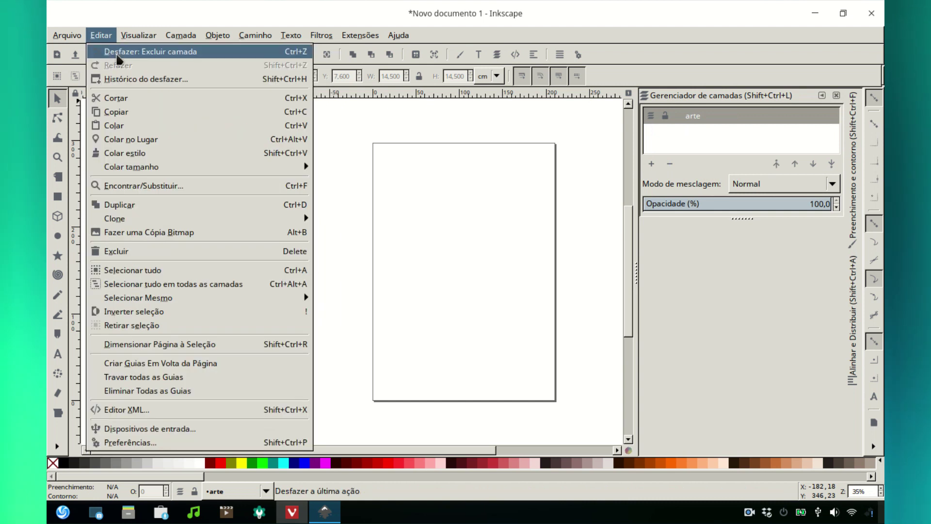
{"action": "left_click", "coordinate": [117, 55]}
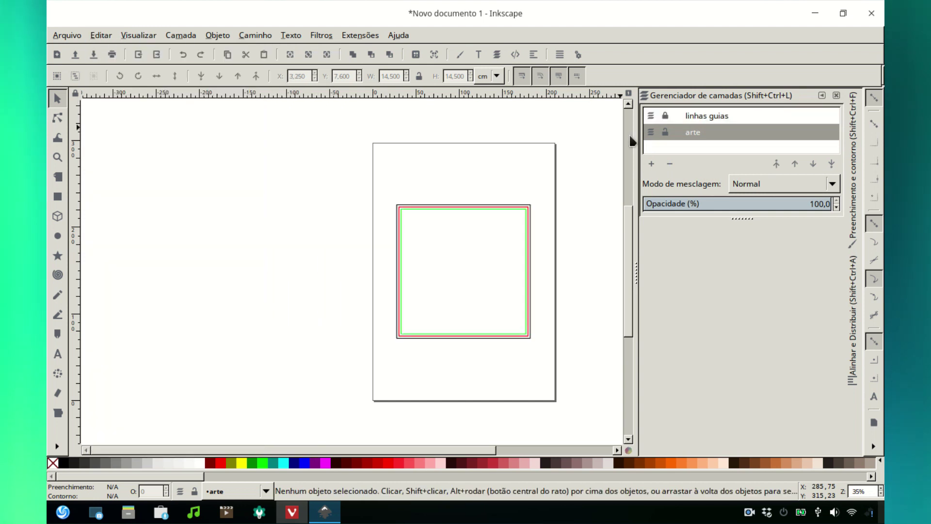
Hide the linhas guias layer and show it again, returning to arte as the active layer
{"action": "left_click", "coordinate": [657, 115]}
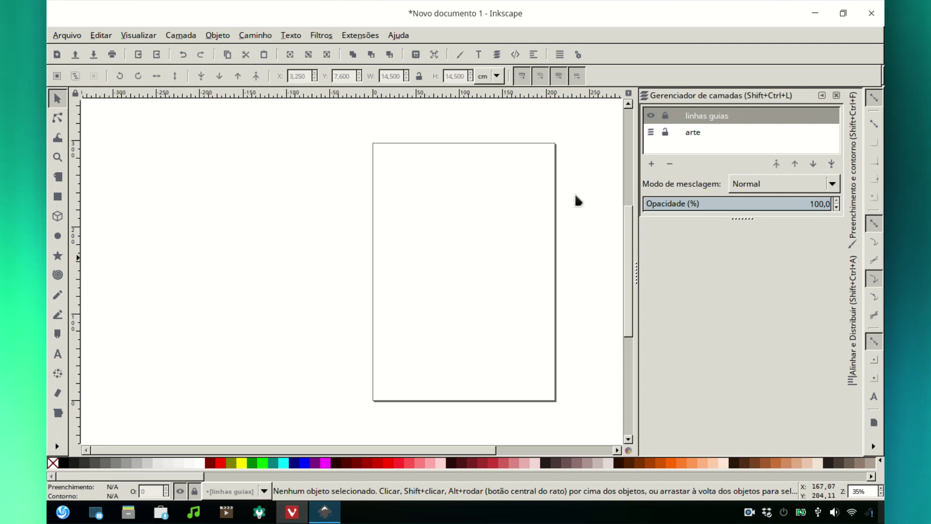
{"action": "left_click", "coordinate": [651, 117]}
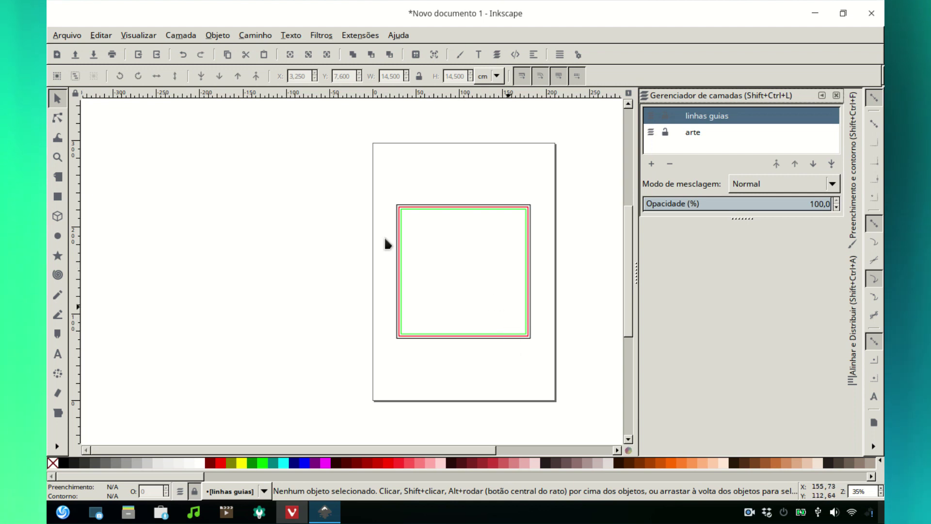
{"action": "left_click", "coordinate": [691, 136]}
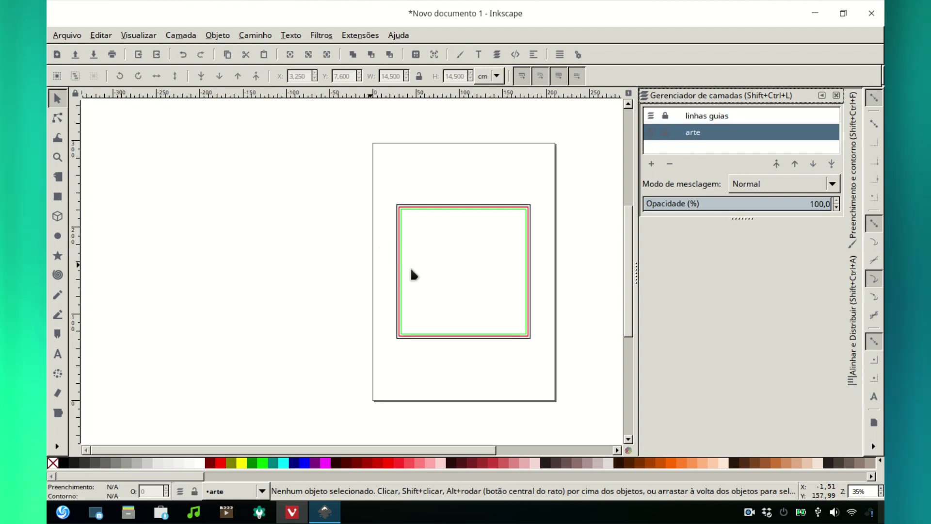
Save the document to the Desktop folder as "gabarito azulejo.svg" in Inkscape SVG format
{"action": "left_click", "coordinate": [67, 35]}
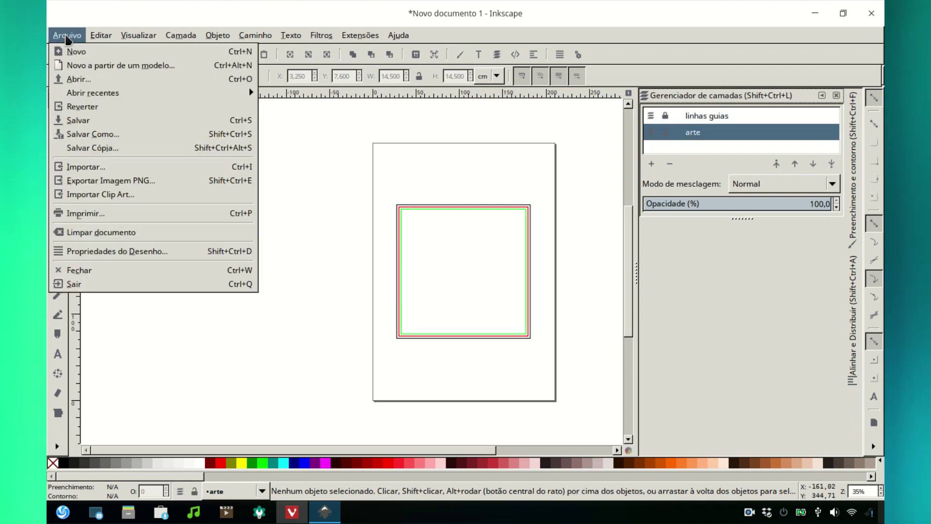
{"action": "left_click", "coordinate": [84, 122]}
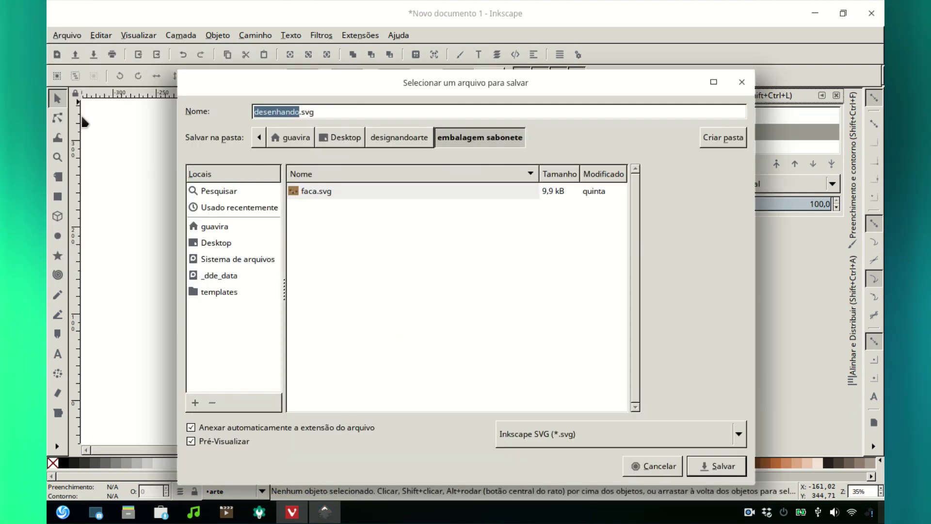
{"action": "key", "text": "BackSpace"}
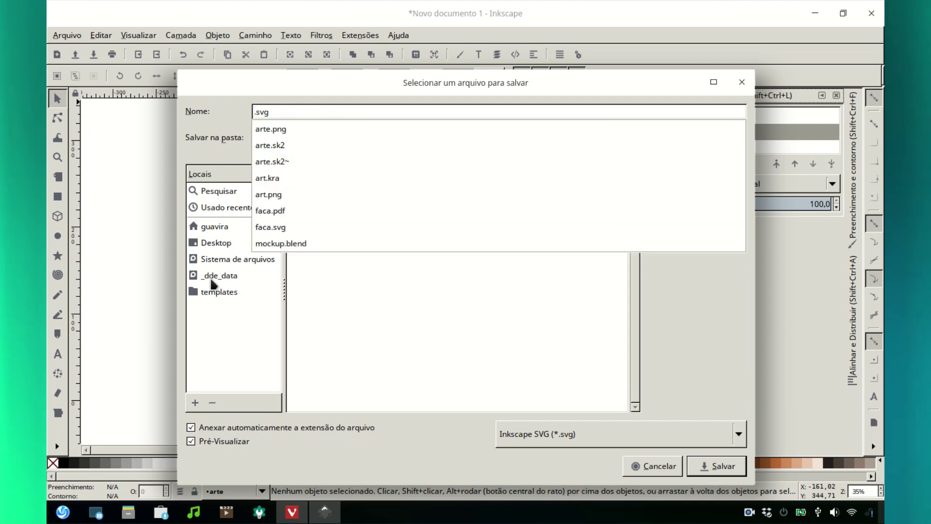
{"action": "left_click", "coordinate": [300, 301]}
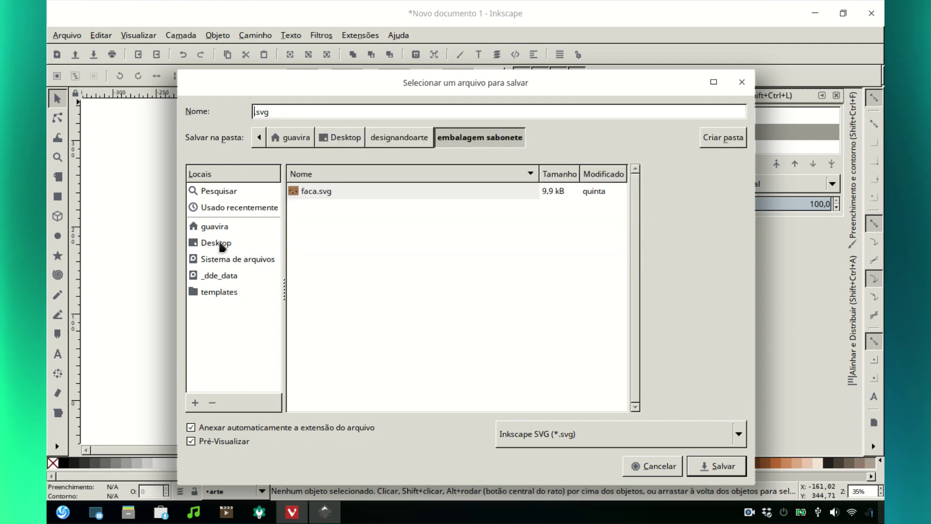
{"action": "left_click", "coordinate": [214, 240]}
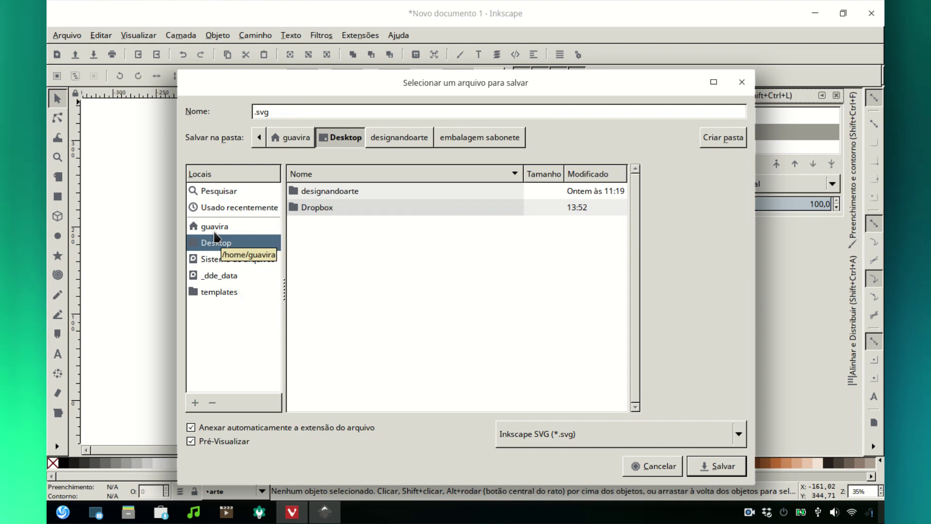
{"action": "type", "text": "g"}
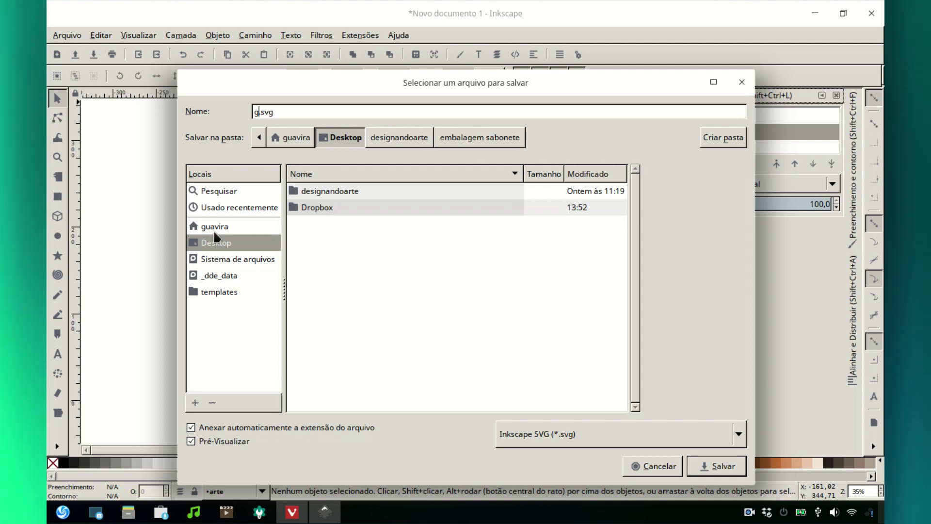
{"action": "type", "text": "abar"}
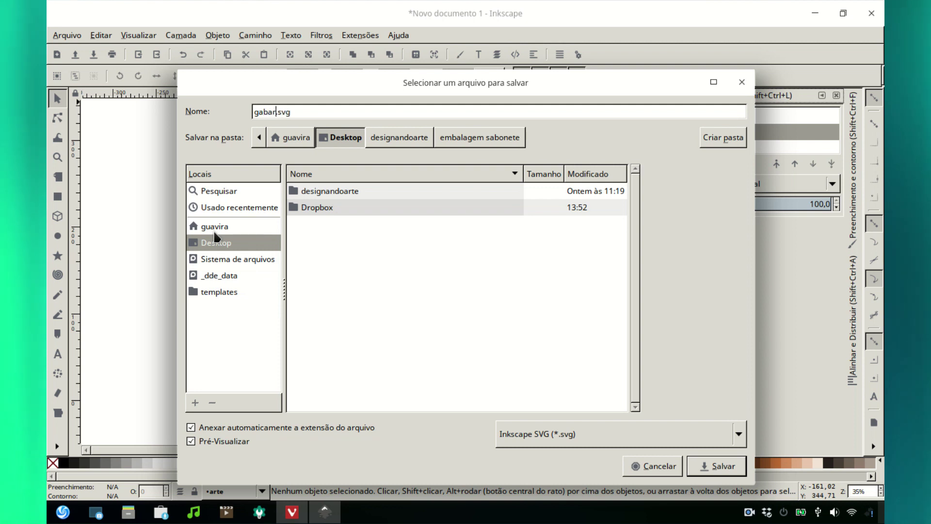
{"action": "type", "text": "ito "}
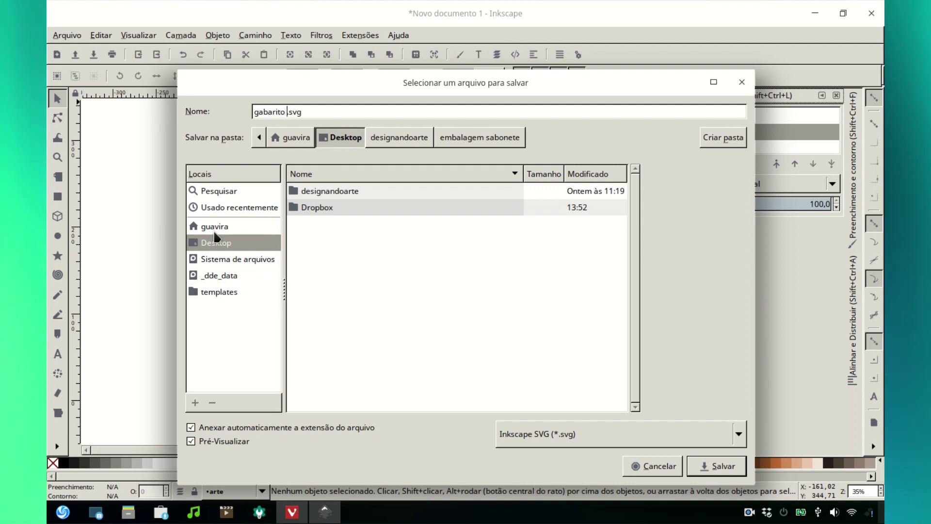
{"action": "type", "text": "azule"}
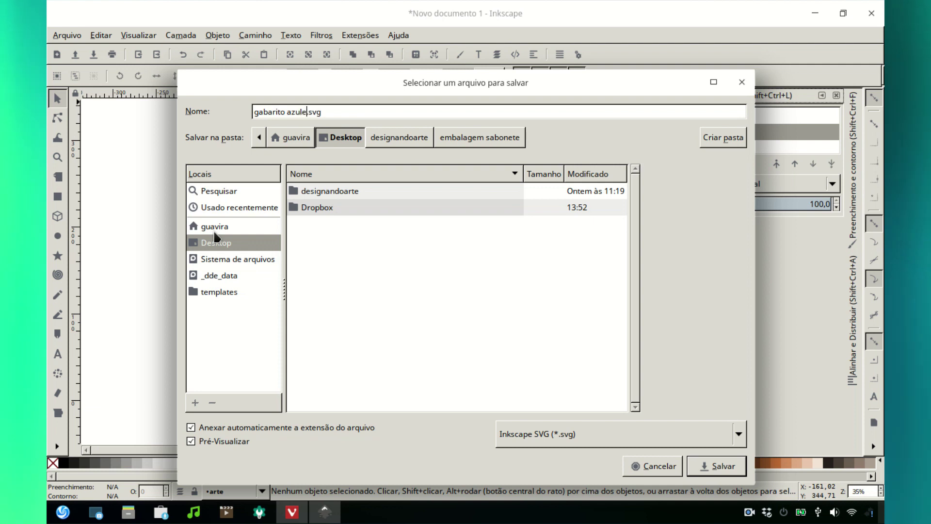
{"action": "type", "text": "jo"}
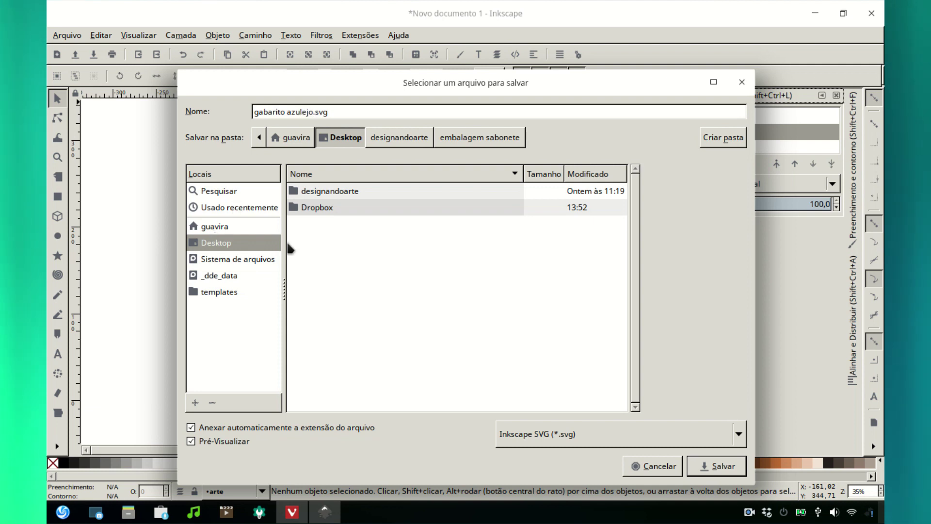
{"action": "left_click", "coordinate": [739, 464]}
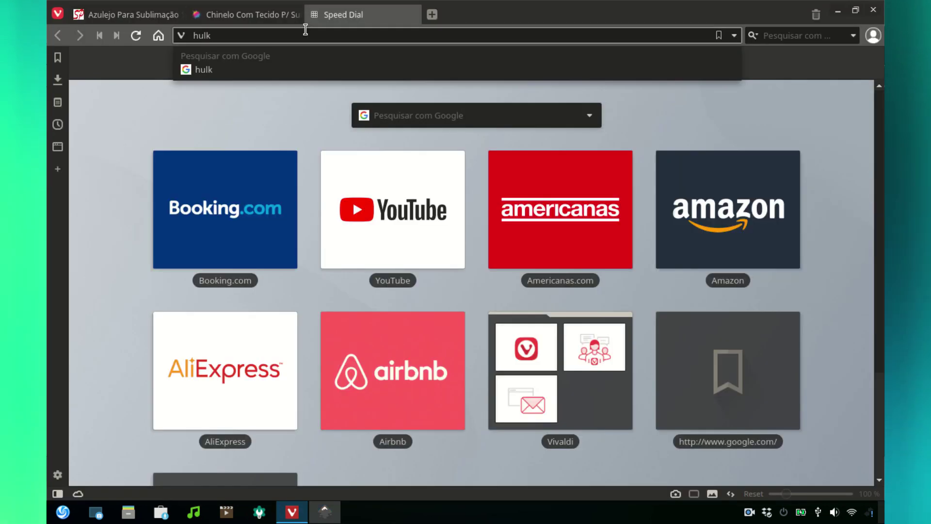
In the Vivaldi browser, search Google Images for "hulk" and open the Thor: Ragnarok result from pt.ign.com
{"action": "key", "text": "Return"}
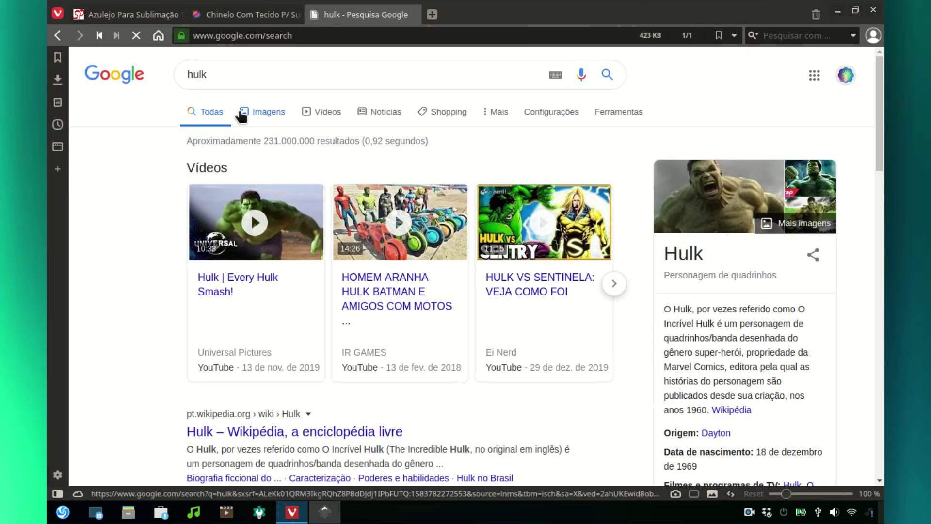
{"action": "left_click", "coordinate": [252, 119]}
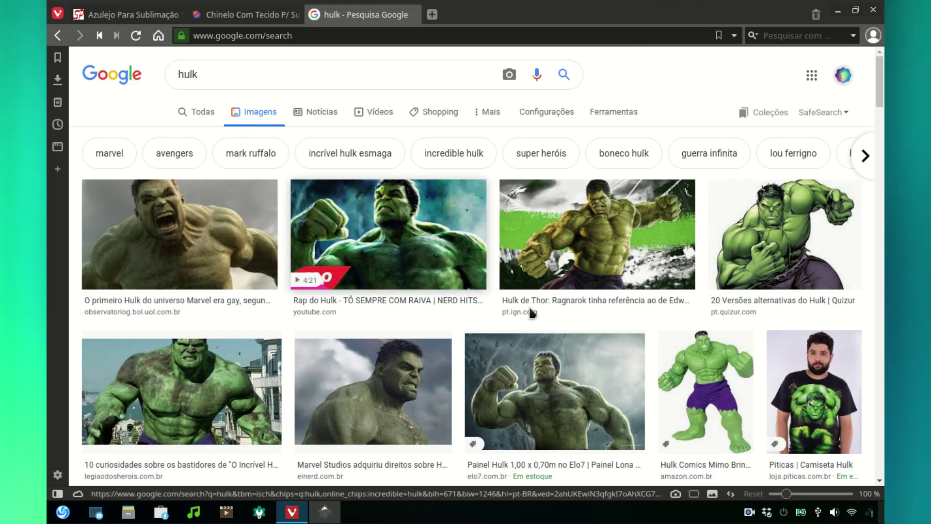
{"action": "left_click", "coordinate": [569, 239]}
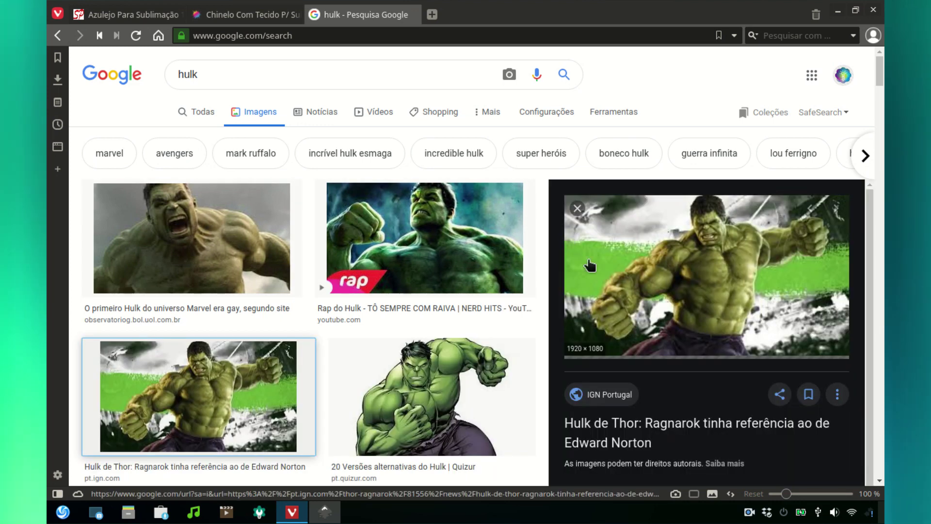
Copy the enlarged Thor: Ragnarok Hulk image to the clipboard
{"action": "scroll", "coordinate": [589, 265], "scroll_direction": "down", "scroll_amount": 3}
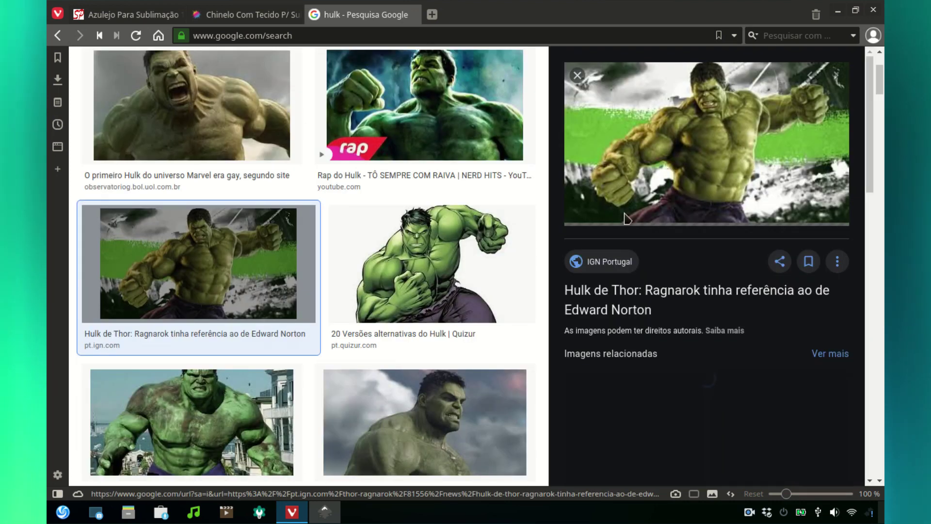
{"action": "right_click", "coordinate": [682, 145]}
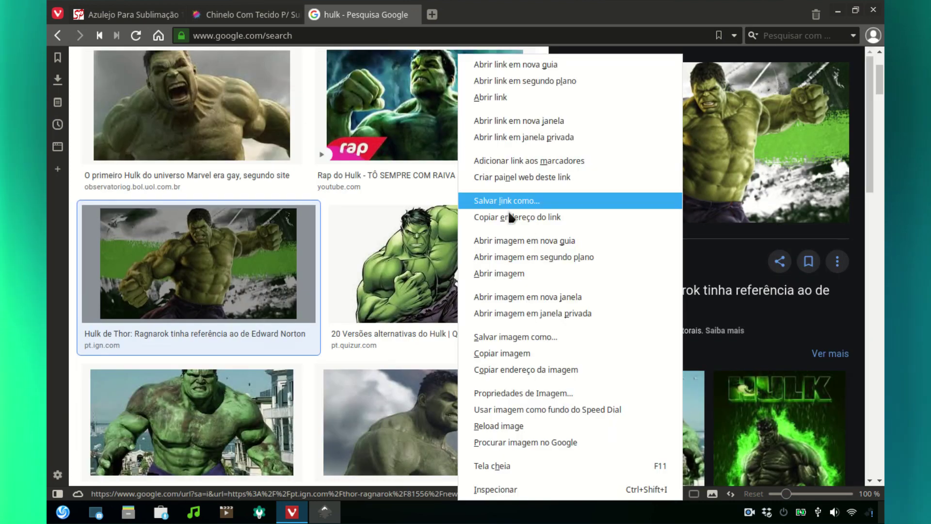
{"action": "left_click", "coordinate": [491, 354]}
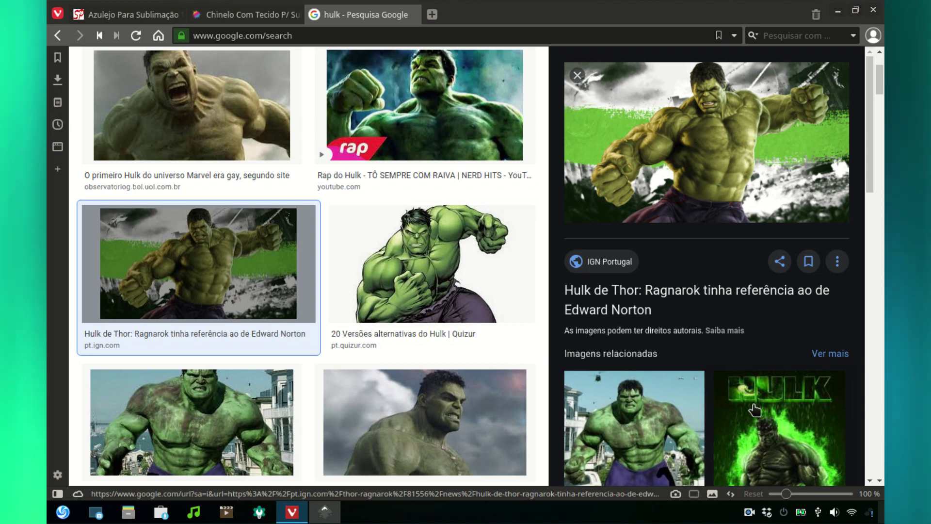
Open the related Hulk fan art with green flames, copy the image, and switch back to Inkscape
{"action": "scroll", "coordinate": [766, 404], "scroll_direction": "down", "scroll_amount": 2}
{"action": "scroll", "coordinate": [766, 404], "scroll_direction": "down", "scroll_amount": 3}
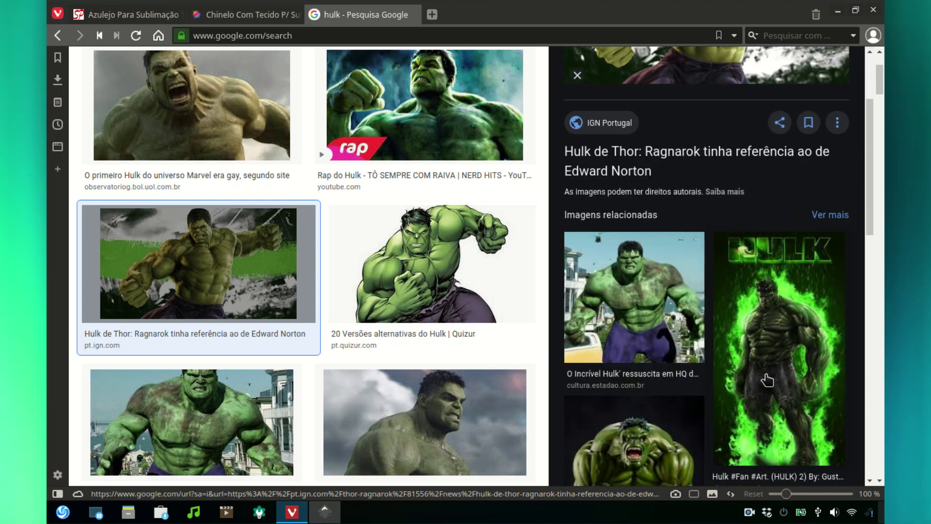
{"action": "left_click", "coordinate": [749, 337]}
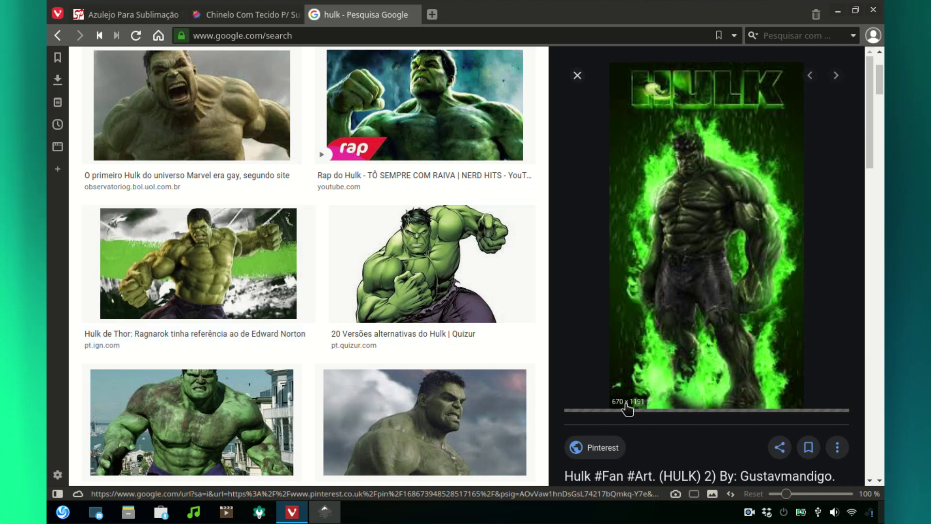
{"action": "right_click", "coordinate": [676, 270]}
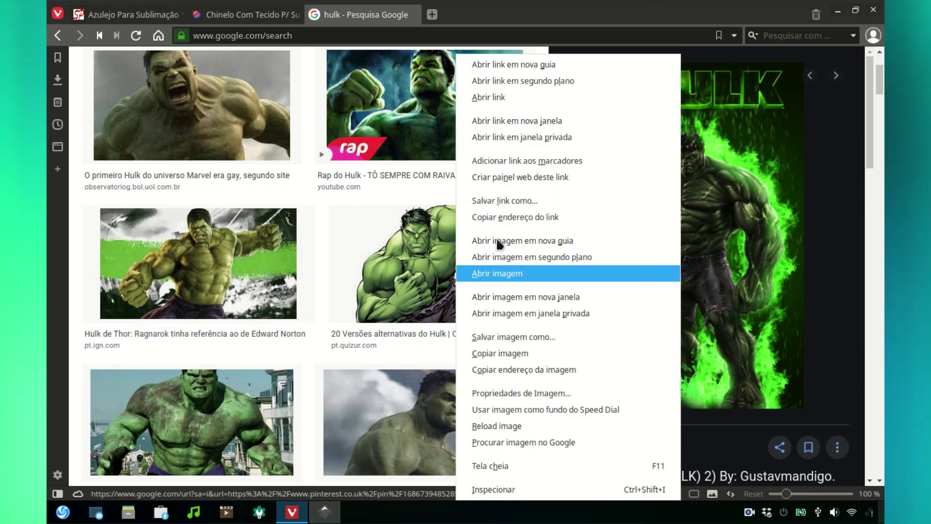
{"action": "left_click", "coordinate": [478, 353]}
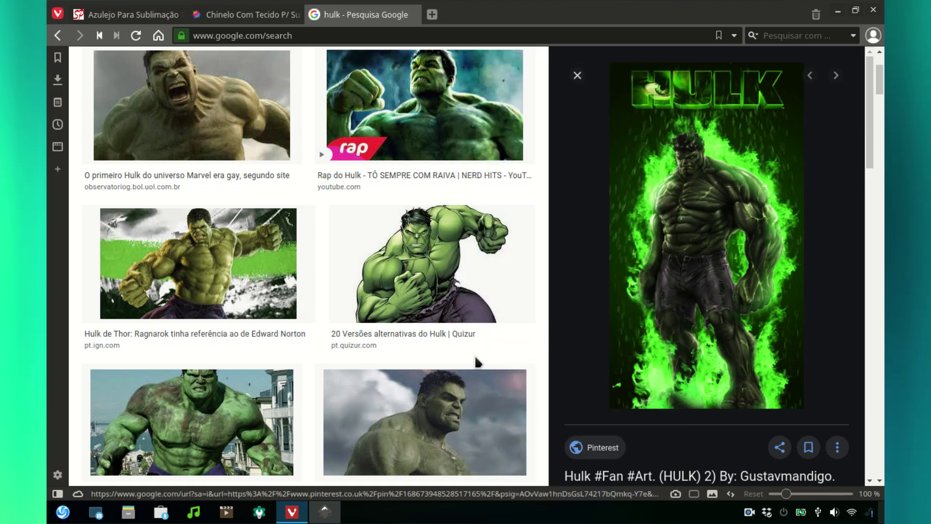
{"action": "left_click", "coordinate": [325, 512]}
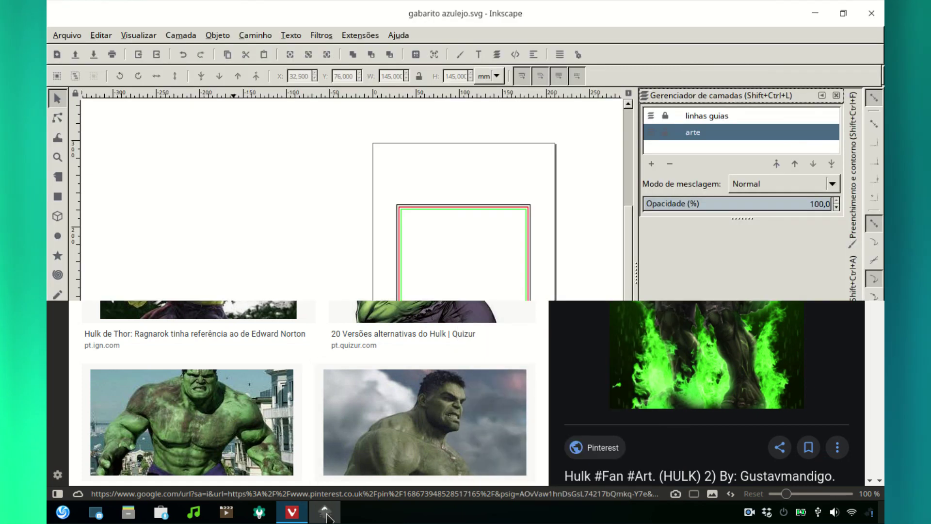
Paste the copied Hulk image onto the "arte" layer and place its upper-left corner on the outer guide square's corner
{"action": "left_click", "coordinate": [111, 36]}
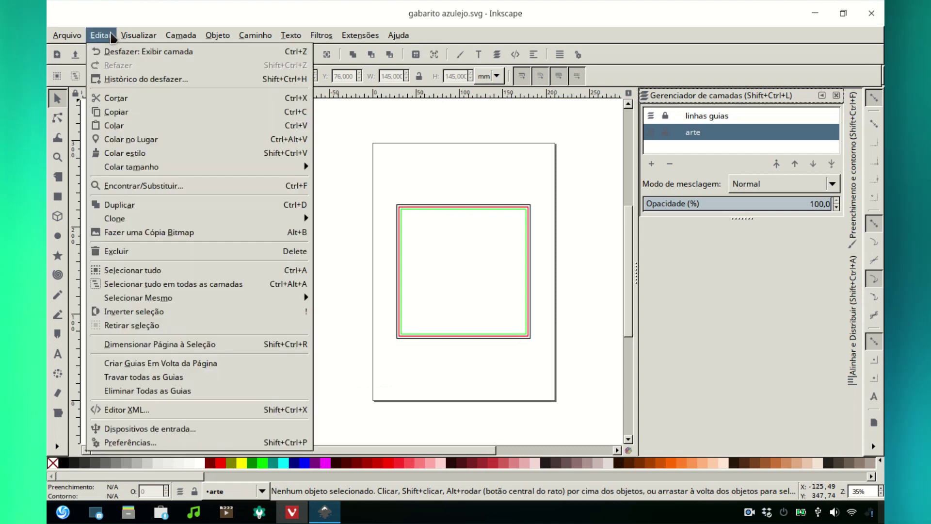
{"action": "left_click", "coordinate": [121, 125]}
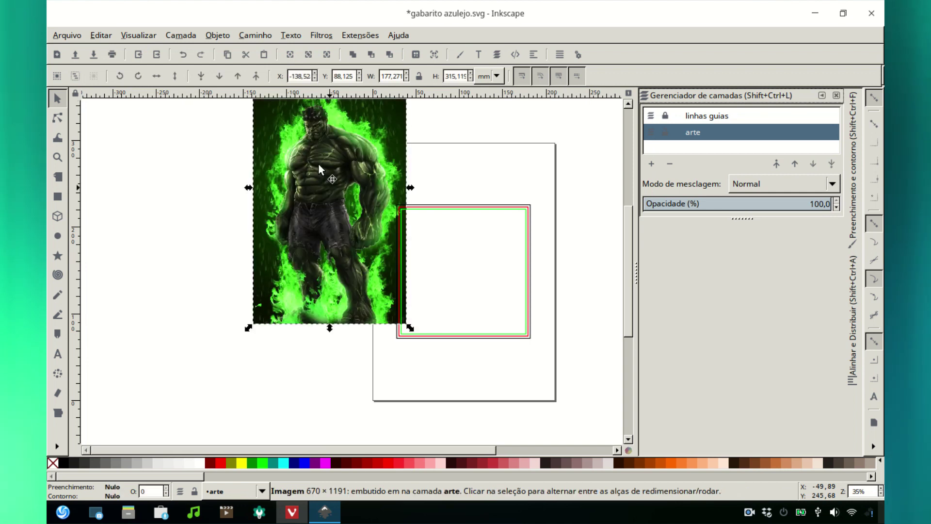
{"action": "left_click_drag", "start_coordinate": [361, 218], "coordinate": [452, 301]}
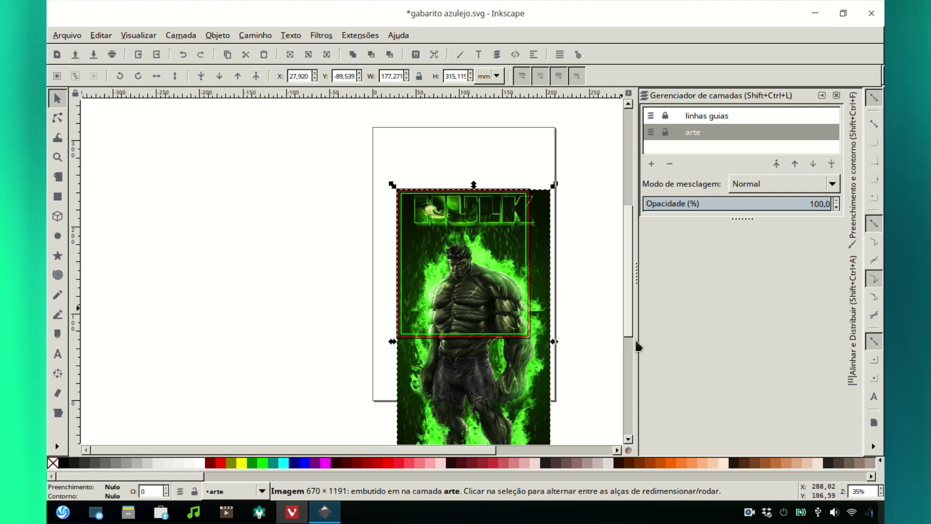
{"action": "scroll", "coordinate": [635, 337], "scroll_direction": "down", "scroll_amount": 3}
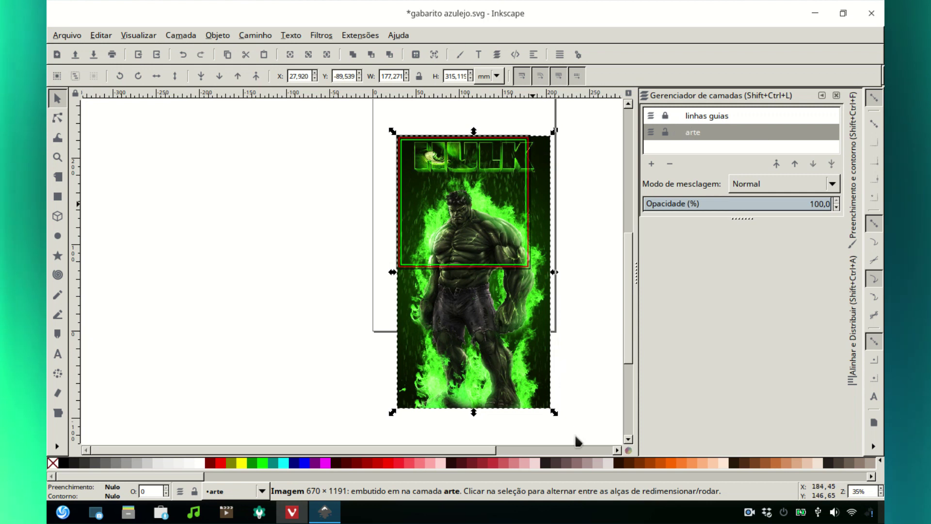
Try the "linhas guias" layer below "arte", and restore it above the art layer
{"action": "left_click", "coordinate": [698, 118]}
{"action": "left_click_drag", "start_coordinate": [698, 121], "coordinate": [694, 146]}
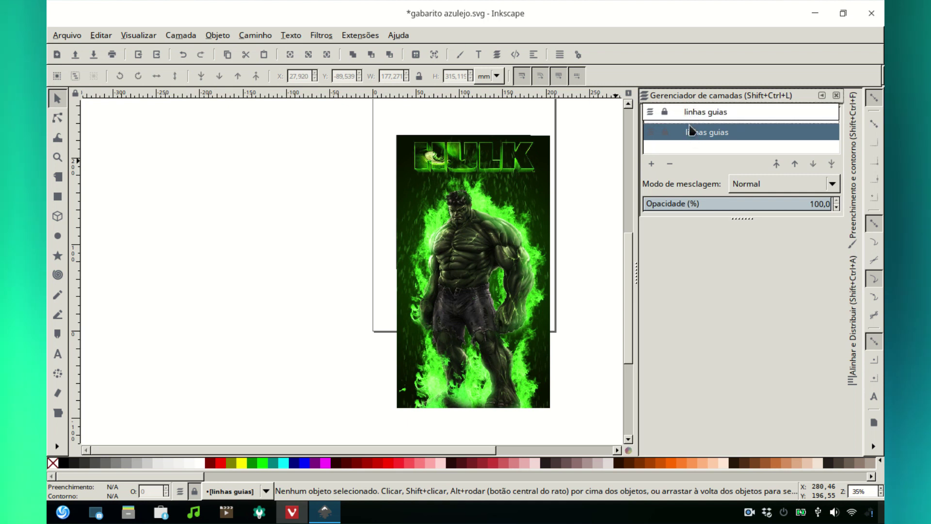
{"action": "left_click_drag", "start_coordinate": [691, 136], "coordinate": [679, 117]}
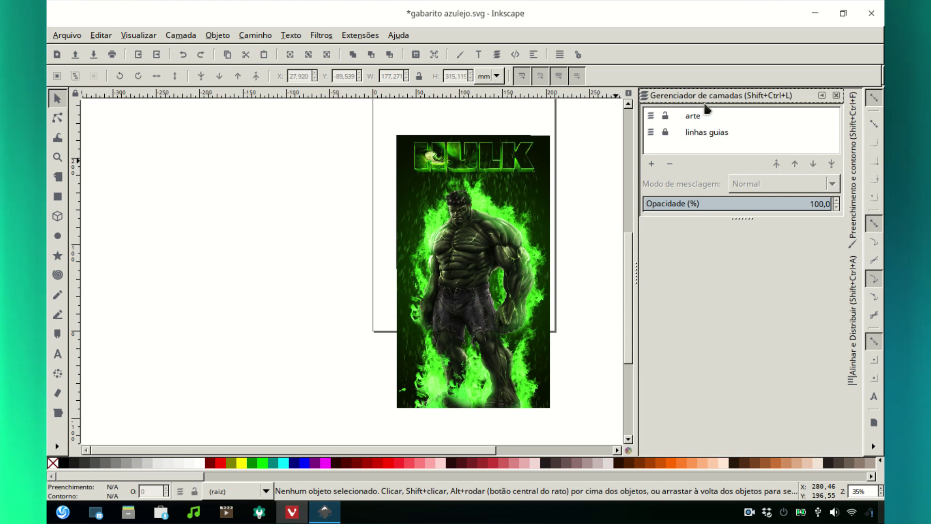
{"action": "left_click_drag", "start_coordinate": [693, 116], "coordinate": [700, 141]}
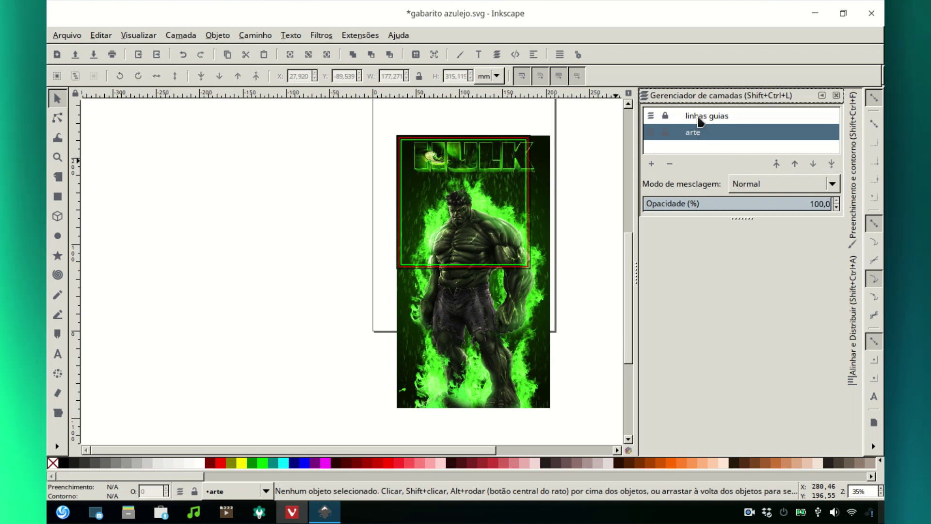
{"action": "mouse_move", "coordinate": [717, 128]}
{"action": "left_mouse_down"}
{"action": "mouse_move", "coordinate": [740, 117]}
{"action": "mouse_move", "coordinate": [714, 137]}
{"action": "mouse_move", "coordinate": [713, 119]}
{"action": "mouse_move", "coordinate": [714, 136]}
{"action": "left_mouse_up"}
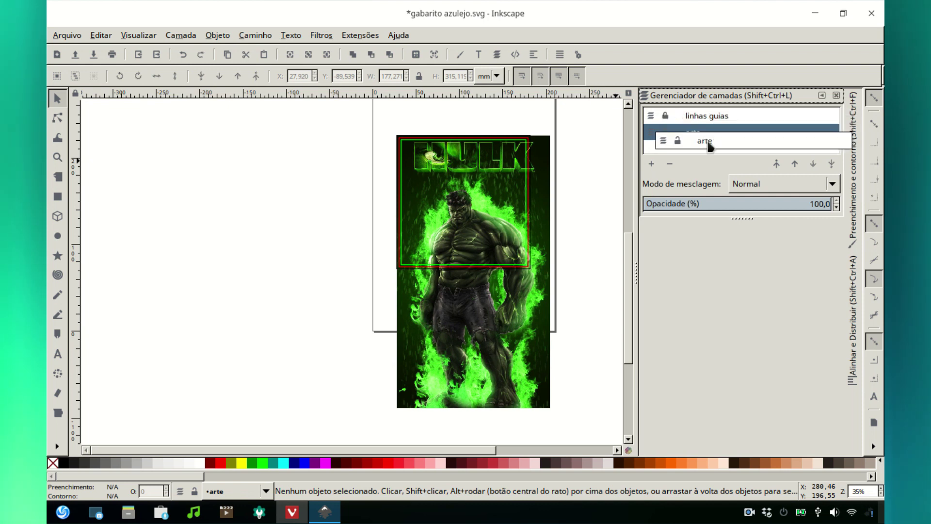
{"action": "left_click_drag", "start_coordinate": [709, 146], "coordinate": [707, 142]}
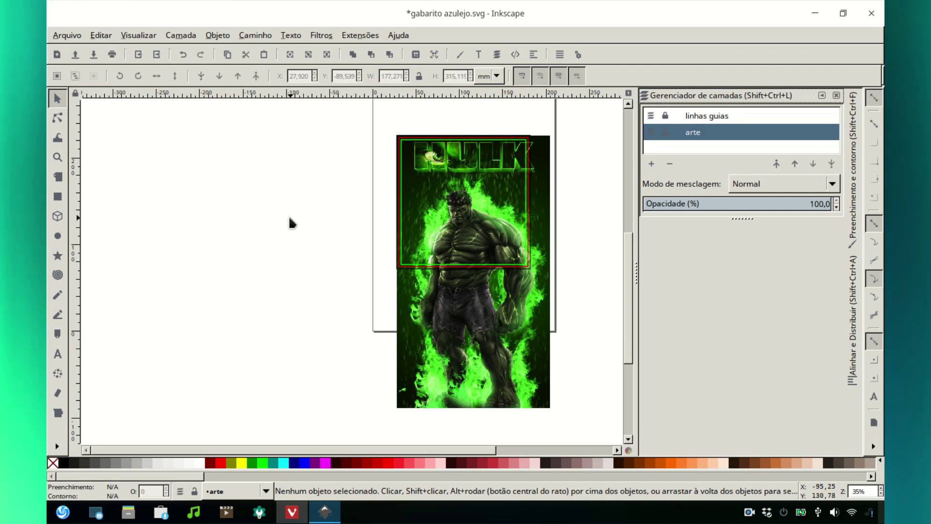
{"action": "left_click", "coordinate": [99, 36]}
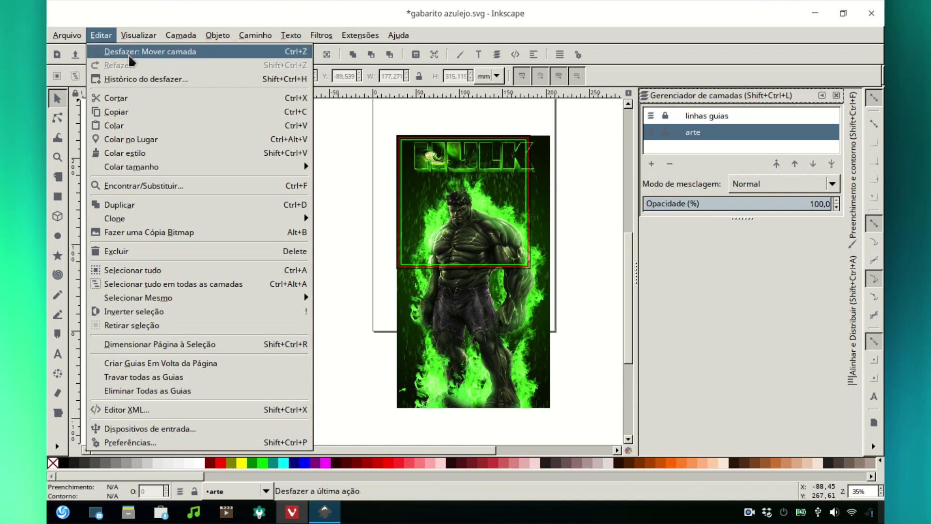
{"action": "left_click", "coordinate": [611, 297]}
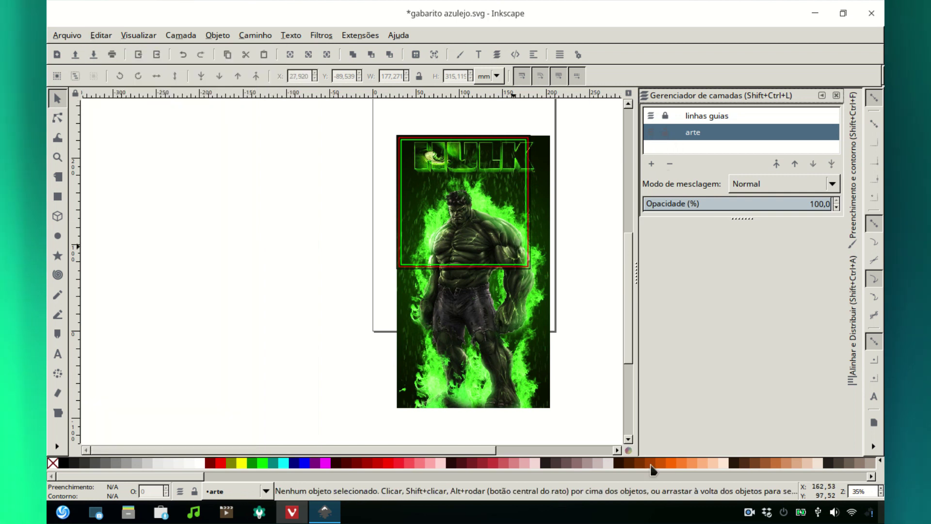
Try scaling the Hulk image without locked proportions to the guide square's width, and undo the scaling
{"action": "left_click", "coordinate": [552, 143]}
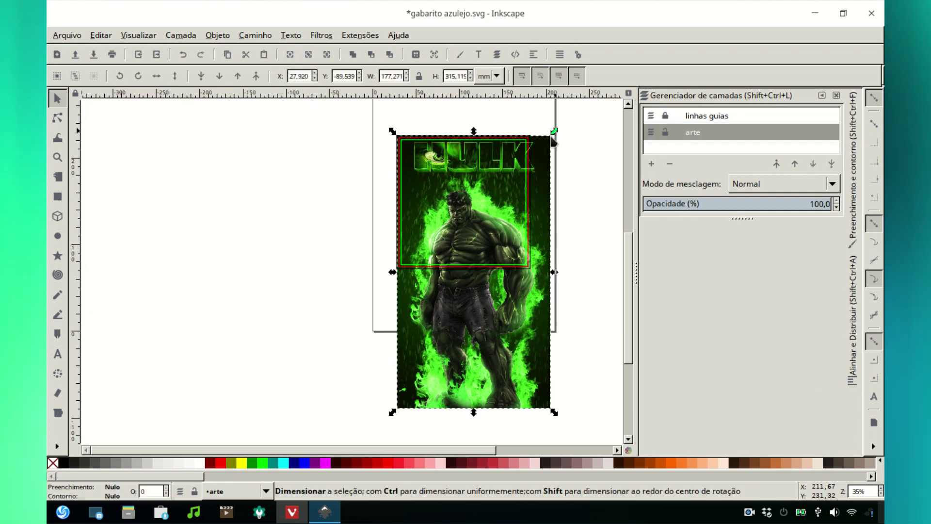
{"action": "left_click_drag", "start_coordinate": [553, 132], "coordinate": [534, 150]}
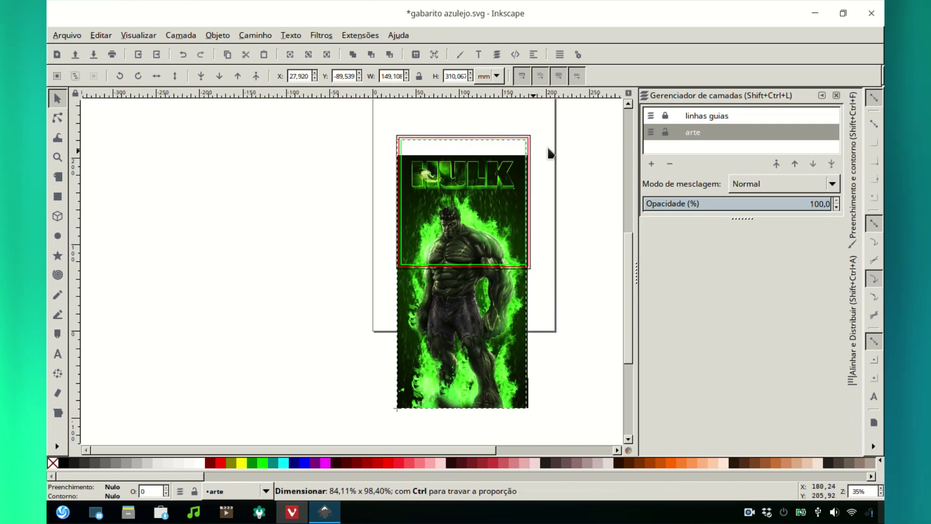
{"action": "left_click", "coordinate": [99, 35]}
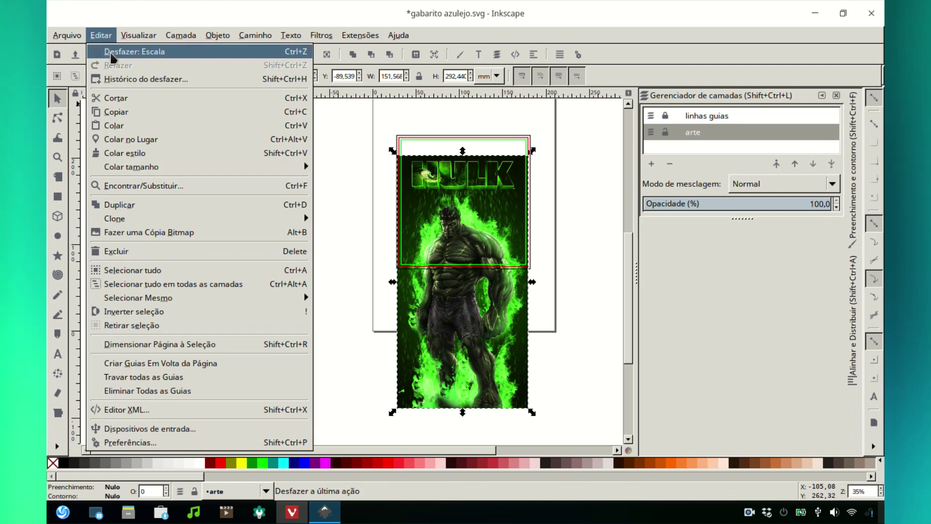
{"action": "key", "text": "Escape"}
Lock the width-height ratio, scale the Hulk image to about 153.8 × 273.5 mm, and move its upper edge to the outer guide square's
{"action": "left_click", "coordinate": [419, 76]}
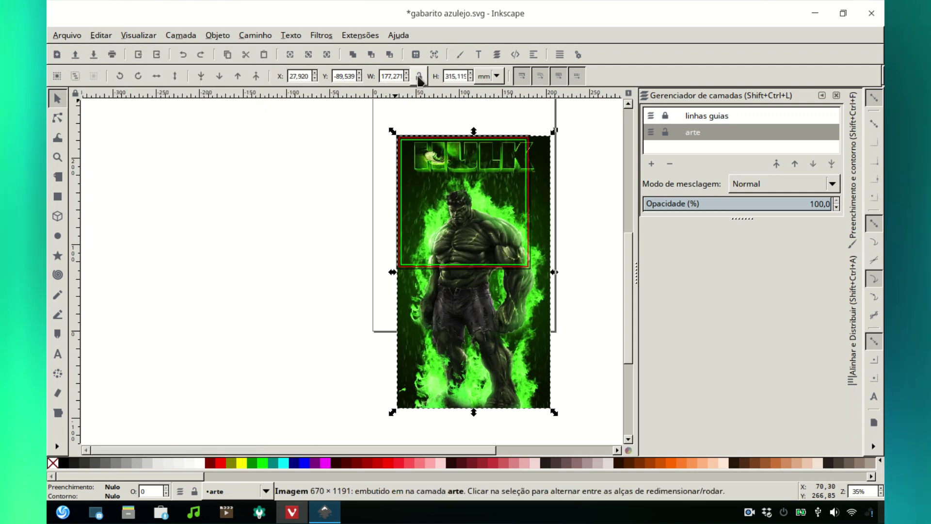
{"action": "left_click_drag", "start_coordinate": [554, 131], "coordinate": [534, 138]}
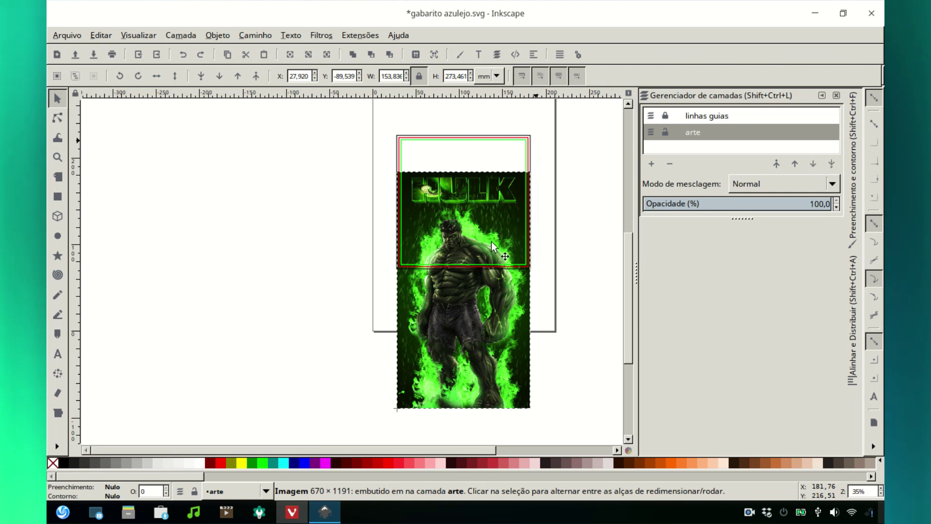
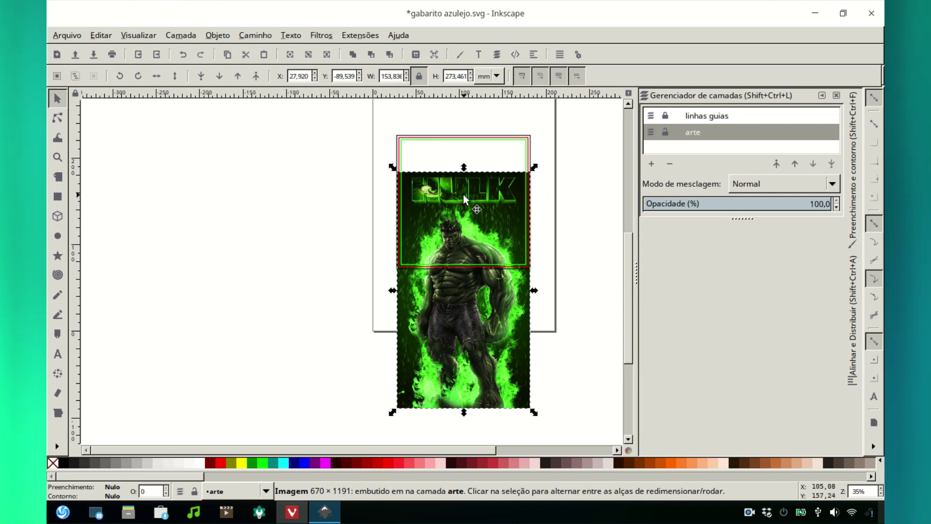
{"action": "left_click_drag", "start_coordinate": [464, 190], "coordinate": [459, 156]}
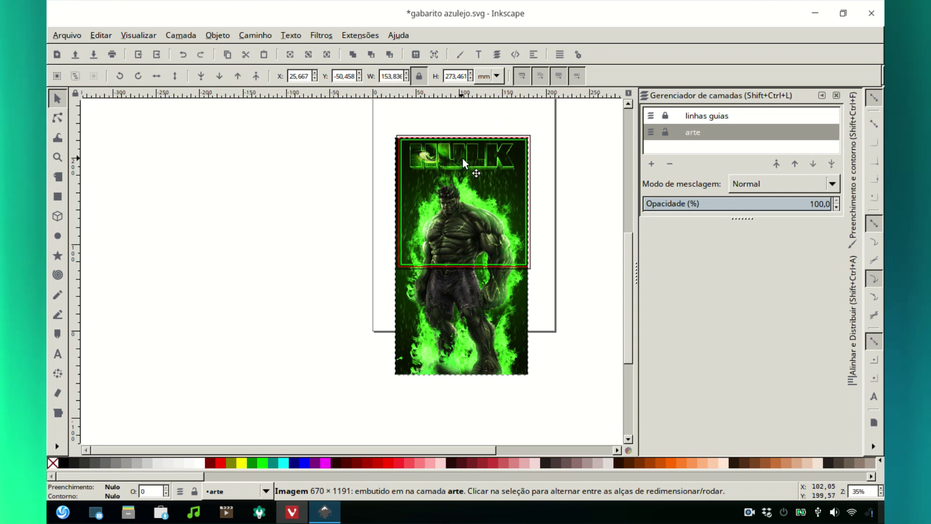
{"action": "left_click_drag", "start_coordinate": [465, 160], "coordinate": [464, 153]}
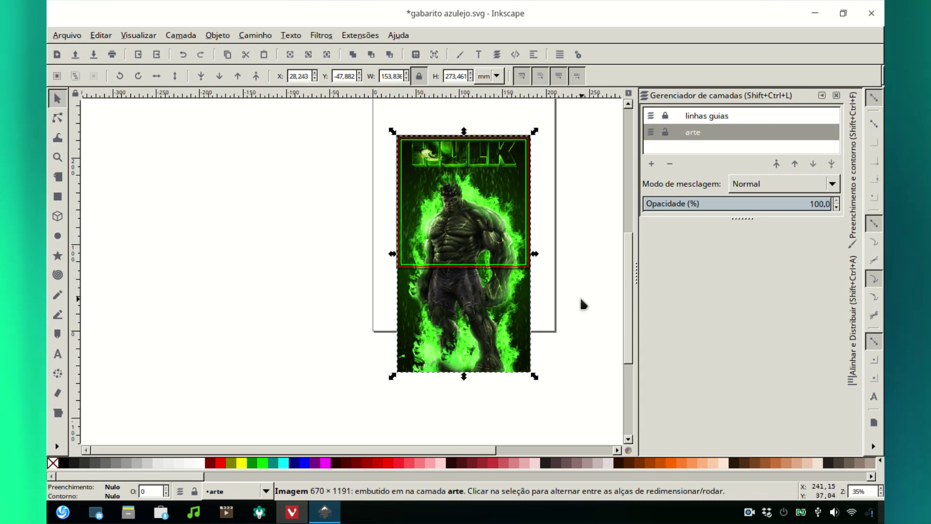
At 50% zoom, nudge the Hulk image to X 27.920 mm to line it up with the outer guide square
{"action": "left_click", "coordinate": [510, 301]}
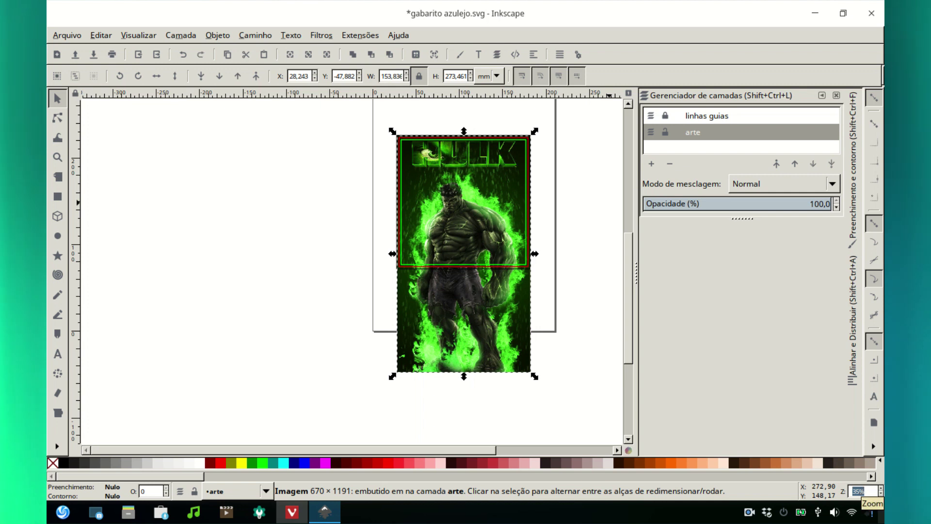
{"action": "type", "text": "50"}
{"action": "key", "text": "Return"}
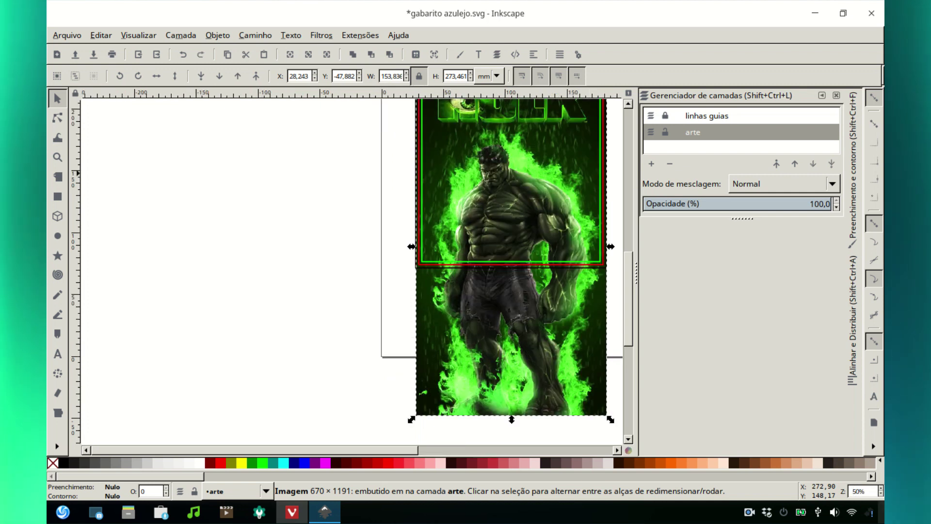
{"action": "left_click", "coordinate": [380, 272]}
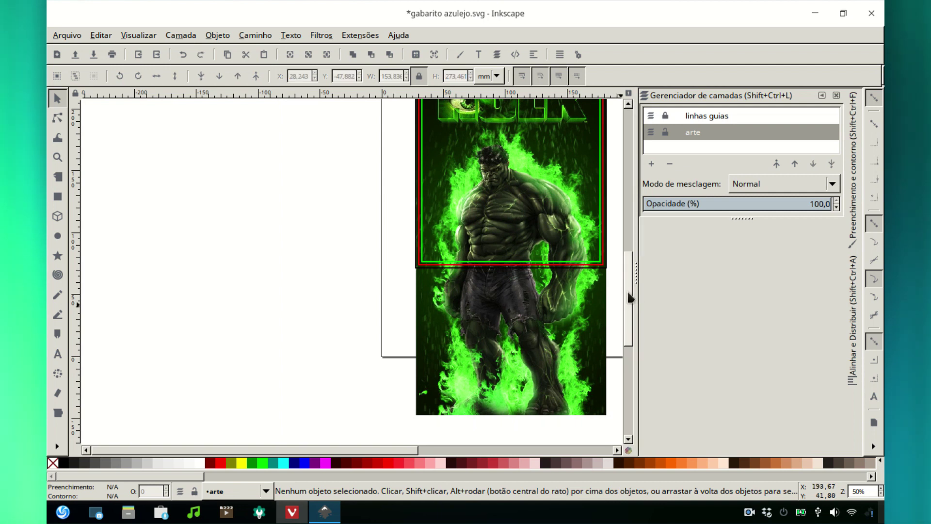
{"action": "scroll", "coordinate": [628, 290], "scroll_direction": "up", "scroll_amount": 3}
{"action": "scroll", "coordinate": [628, 290], "scroll_direction": "up", "scroll_amount": 1}
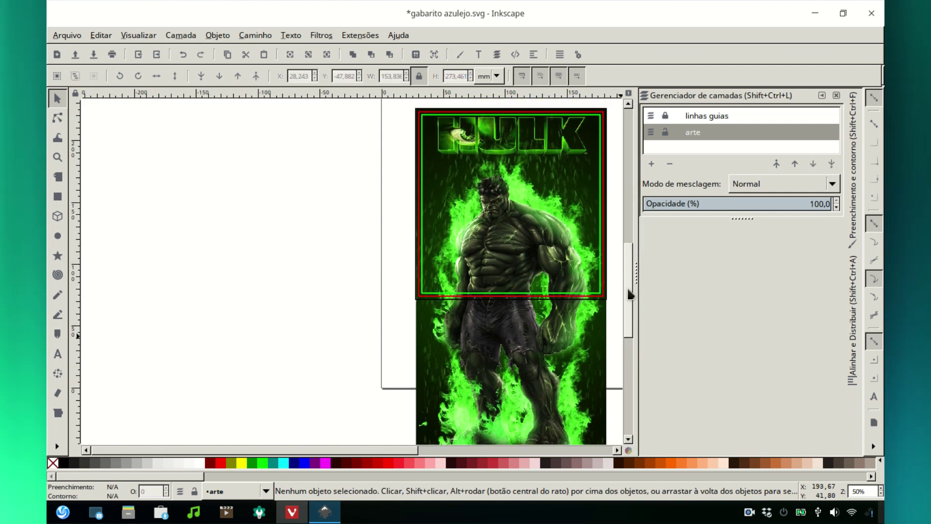
{"action": "left_click", "coordinate": [557, 356]}
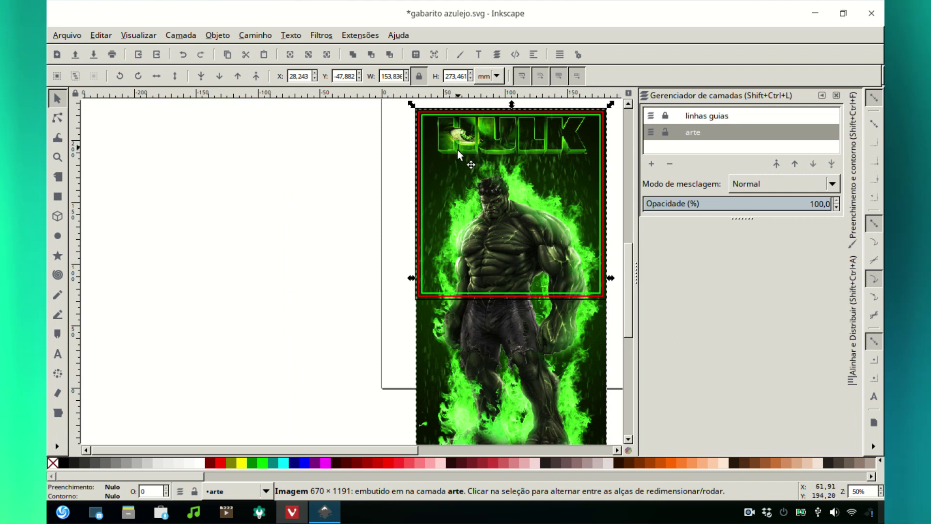
{"action": "left_click_drag", "start_coordinate": [457, 150], "coordinate": [458, 148]}
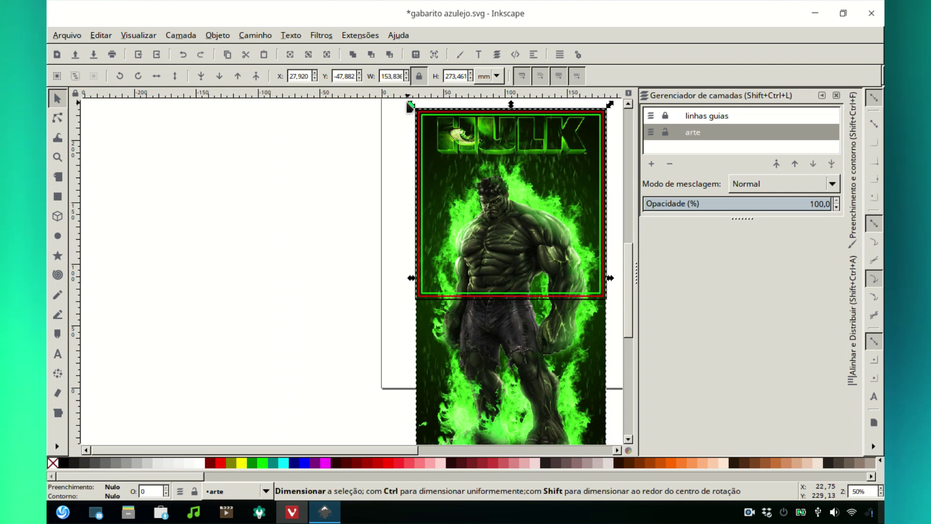
{"action": "left_click", "coordinate": [386, 168]}
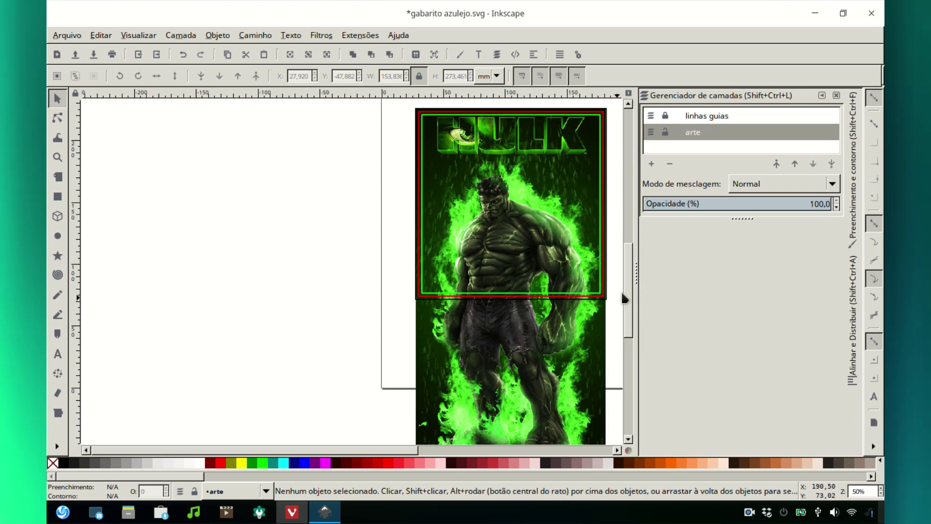
Draw a square of about 154 × 154 mm over the Hulk image, matching the outer guide square's corners
{"action": "scroll", "coordinate": [631, 316], "scroll_direction": "down", "scroll_amount": 2}
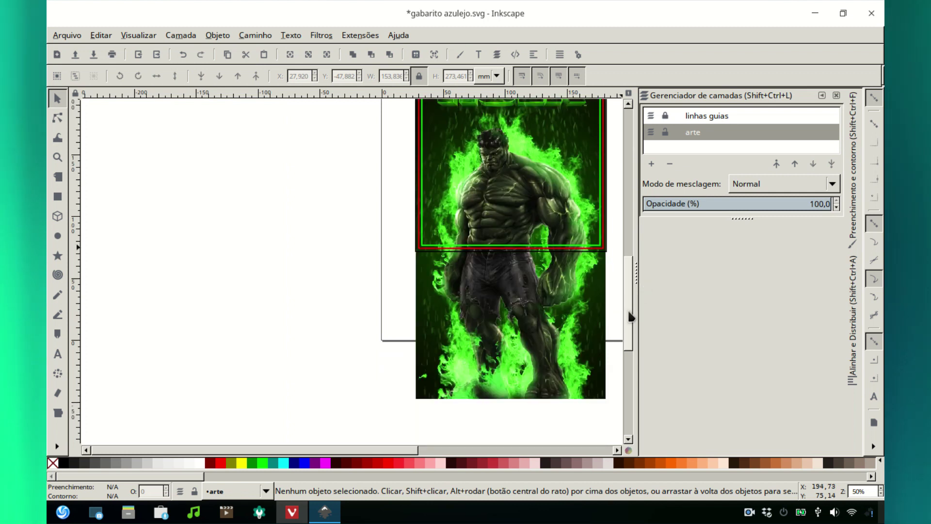
{"action": "left_click", "coordinate": [559, 324]}
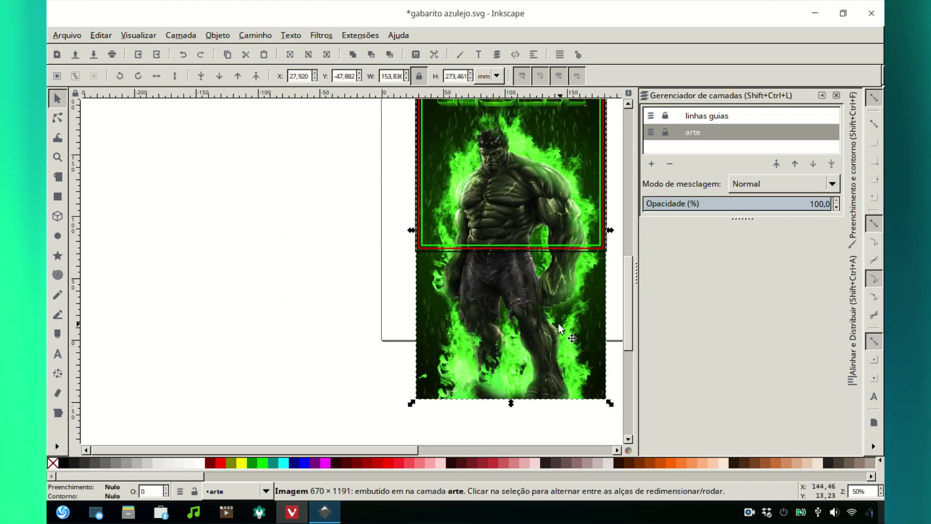
{"action": "left_click", "coordinate": [52, 120]}
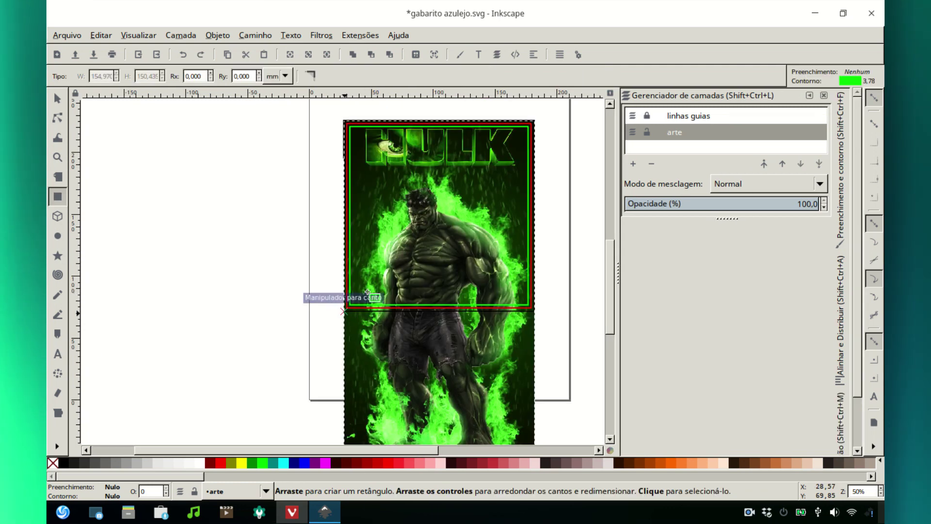
{"action": "left_click_drag", "start_coordinate": [367, 292], "coordinate": [533, 119]}
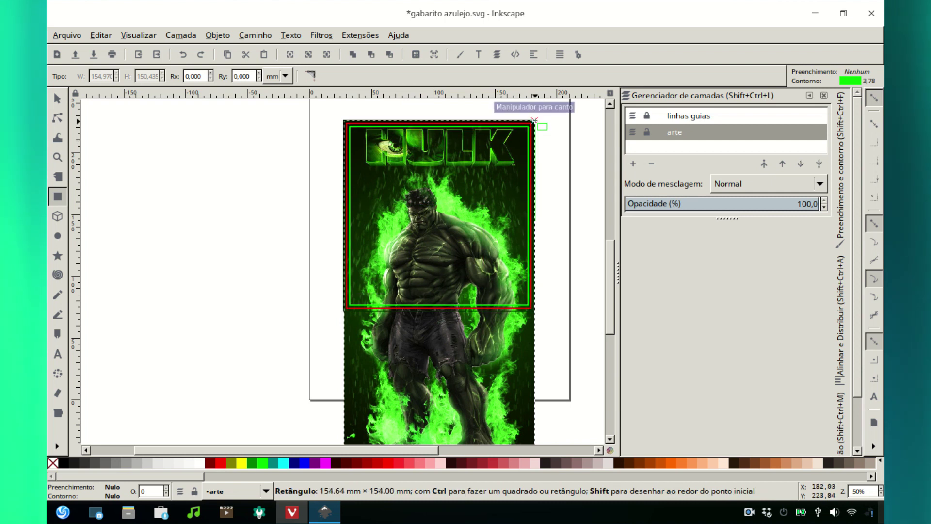
{"action": "left_click_drag", "start_coordinate": [533, 122], "coordinate": [534, 122]}
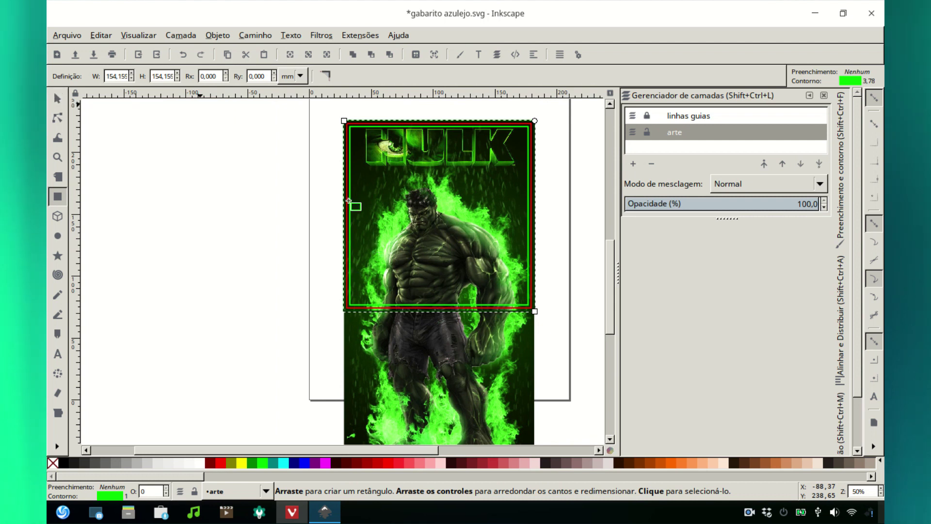
Remove the new square's outline and fill it with yellow (#FFFF00)
{"action": "key", "text": "F1"}
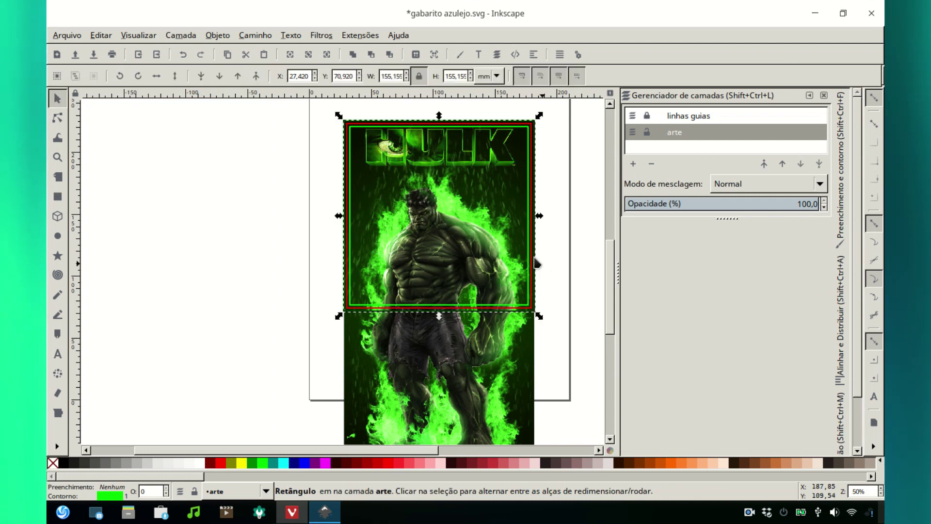
{"action": "right_click", "coordinate": [52, 464]}
{"action": "left_click", "coordinate": [89, 406]}
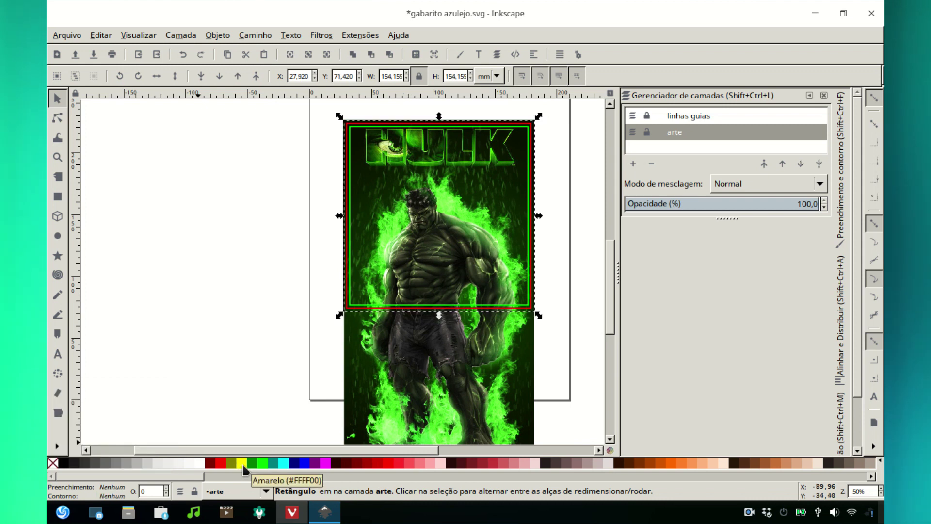
{"action": "left_click", "coordinate": [242, 462]}
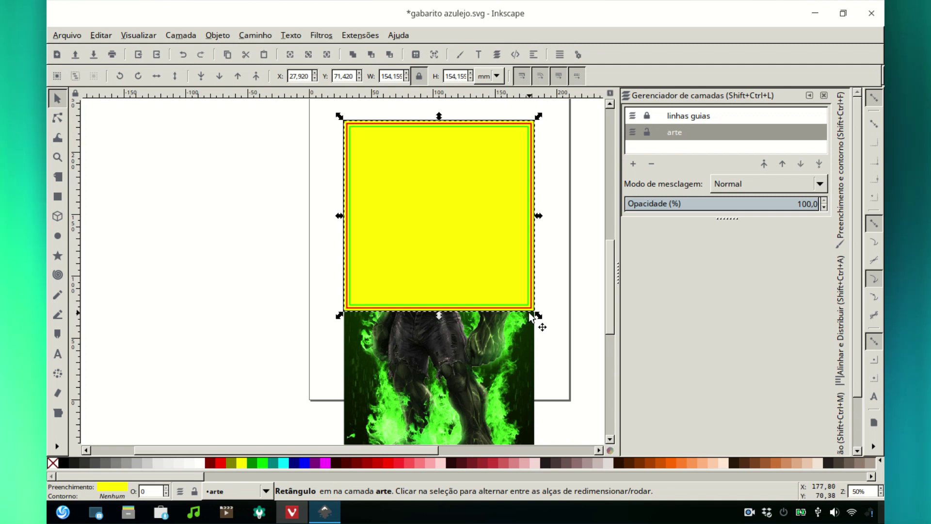
Add the Hulk image to the selection and apply a clip using the yellow square
{"action": "left_click", "coordinate": [485, 342], "text": "shift"}
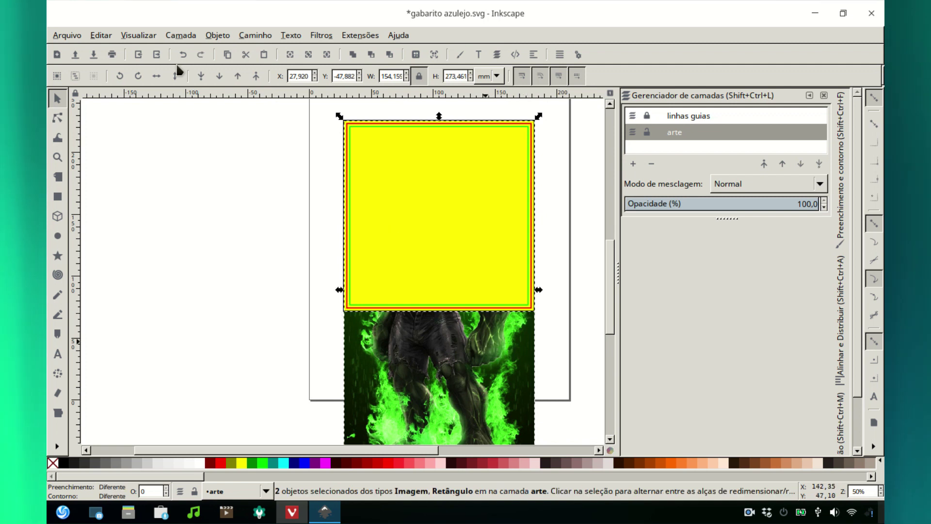
{"action": "left_click", "coordinate": [182, 36]}
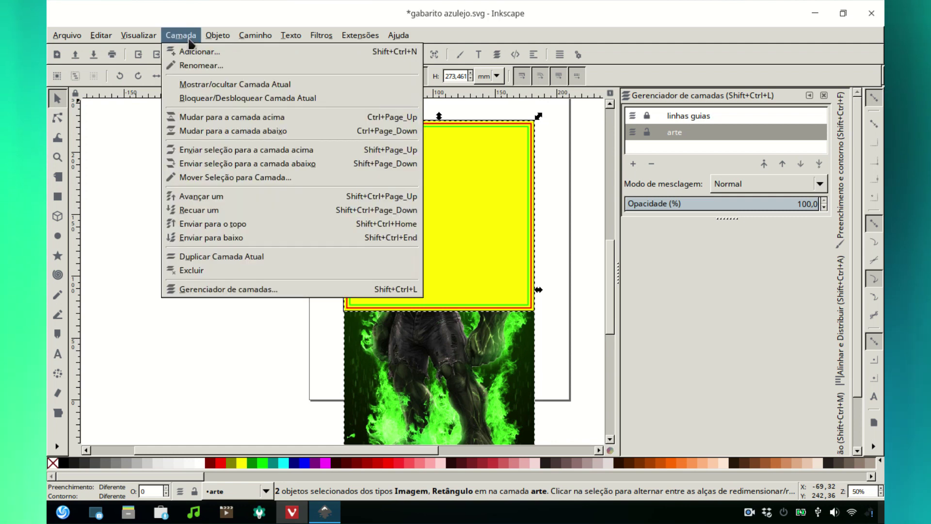
{"action": "key", "text": "Escape"}
{"action": "left_click", "coordinate": [217, 37]}
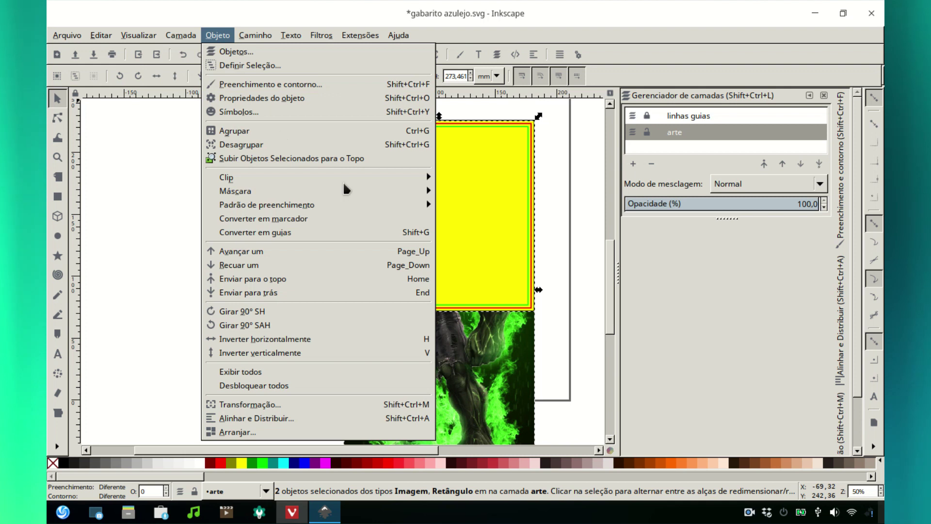
{"action": "mouse_move", "coordinate": [369, 180]}
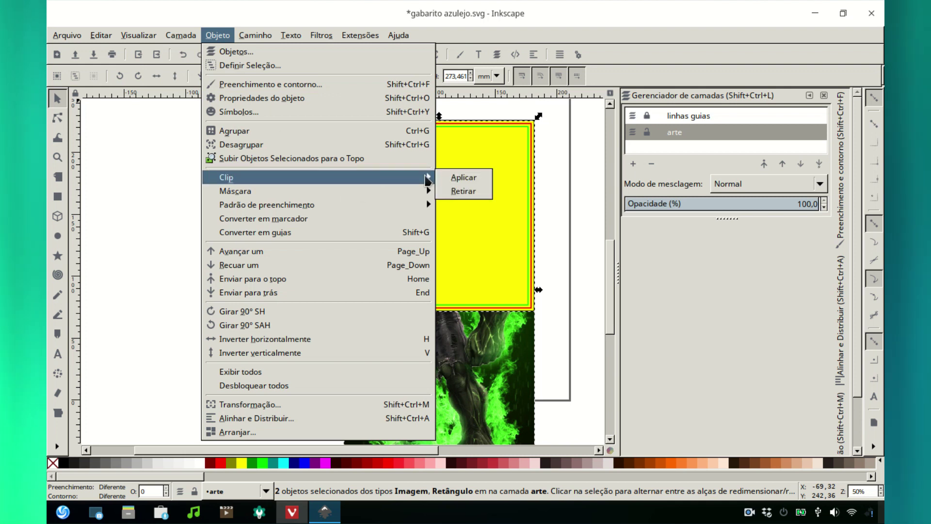
{"action": "left_click", "coordinate": [460, 176]}
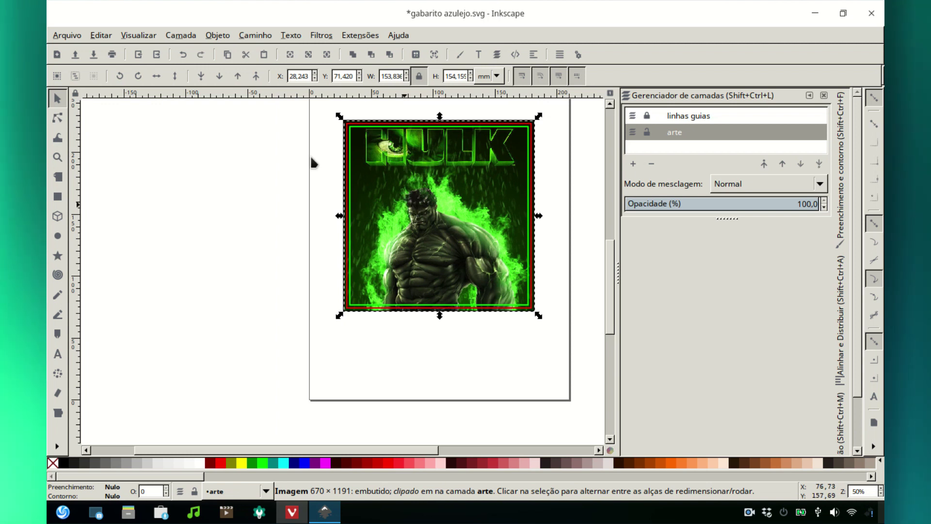
Undo the clip on the Hulk image and clear the selection
{"action": "left_click", "coordinate": [100, 36]}
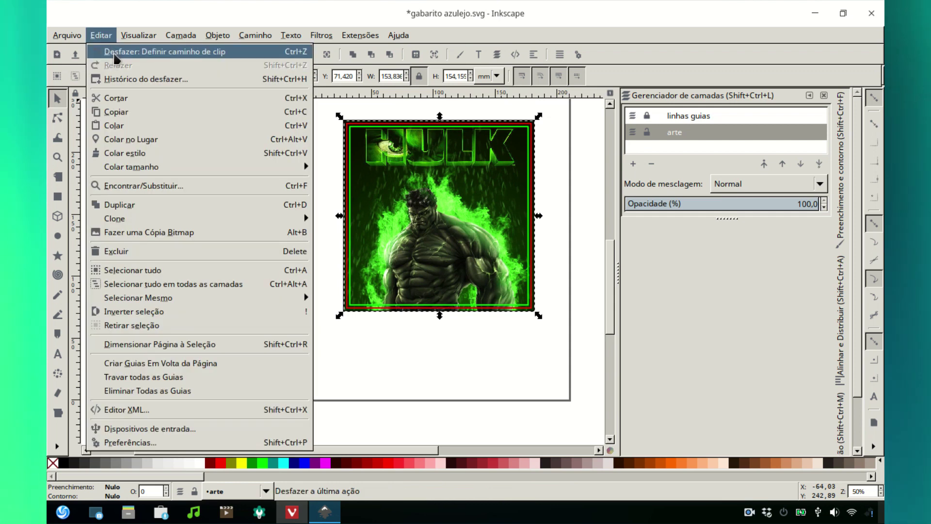
{"action": "left_click", "coordinate": [112, 51]}
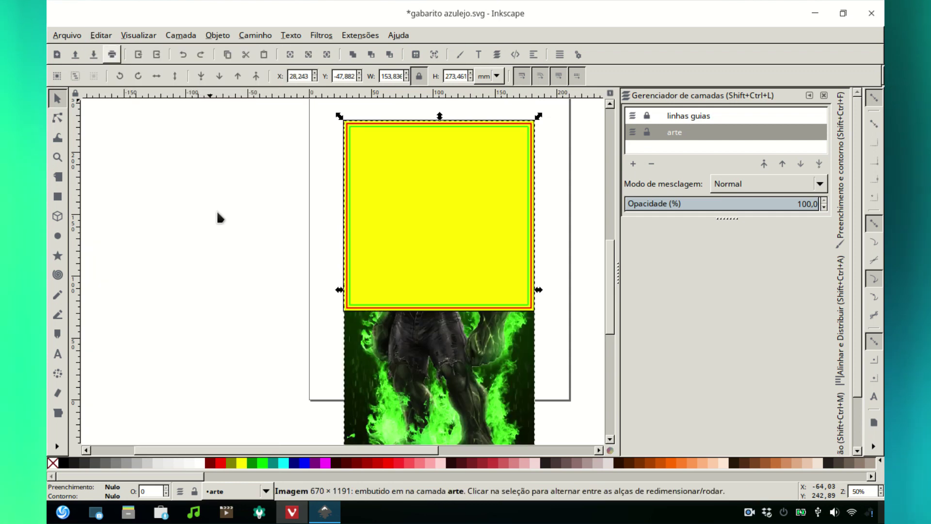
{"action": "key", "text": "Escape"}
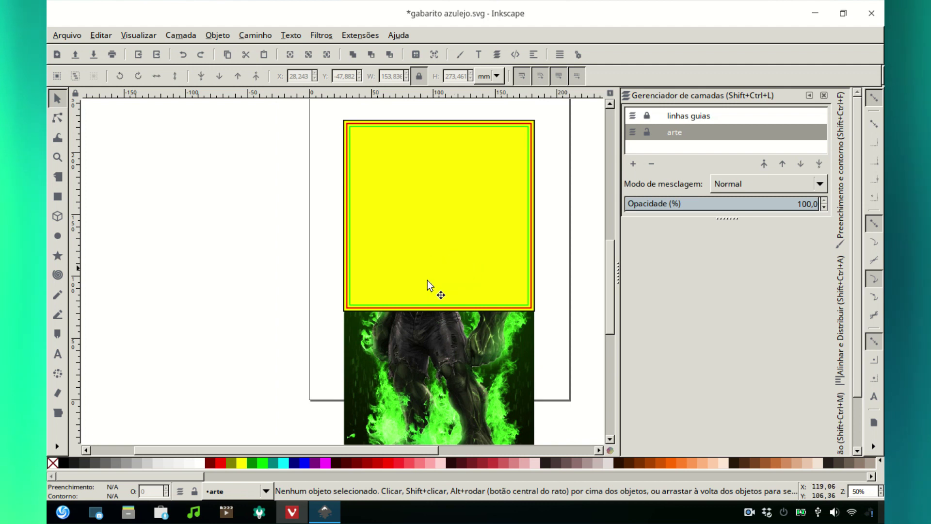
Bring the yellow square to the top of the stacking order, above the Hulk image
{"action": "left_click", "coordinate": [398, 287]}
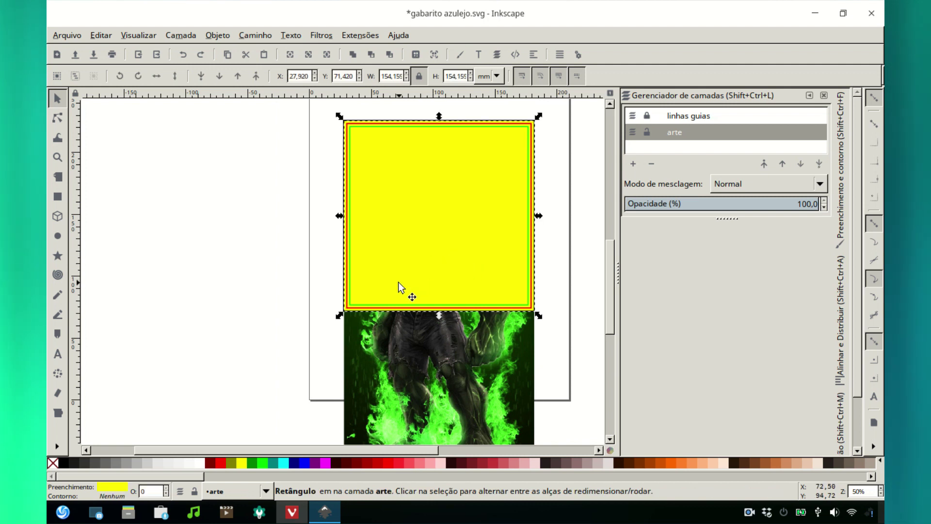
{"action": "left_click", "coordinate": [228, 36]}
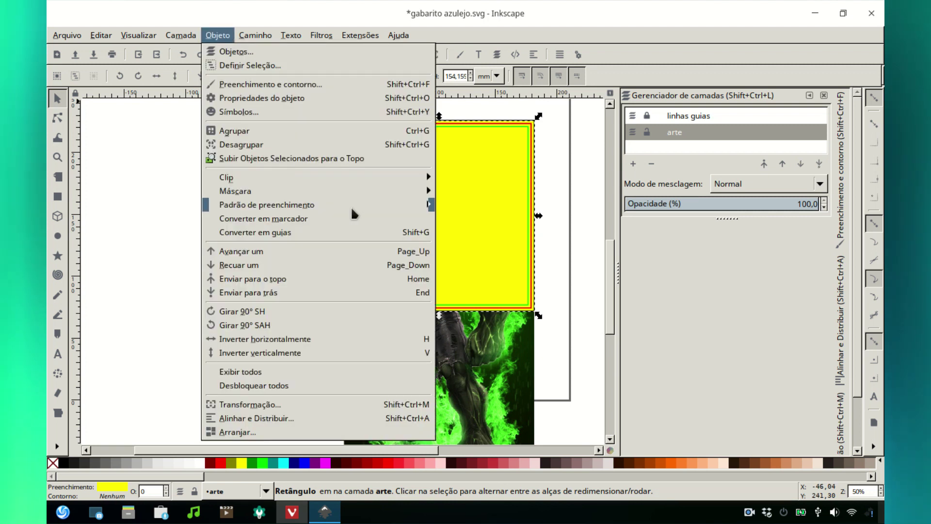
{"action": "mouse_move", "coordinate": [350, 206]}
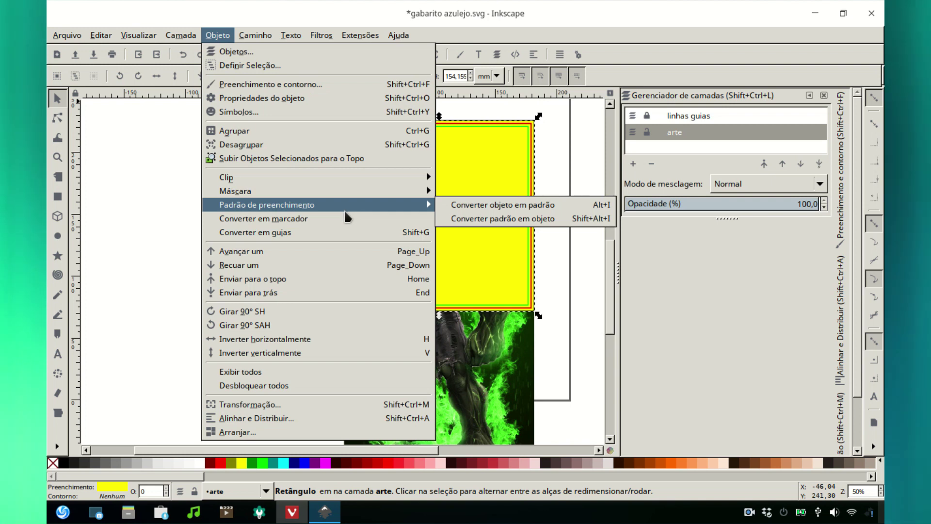
{"action": "left_click", "coordinate": [264, 282]}
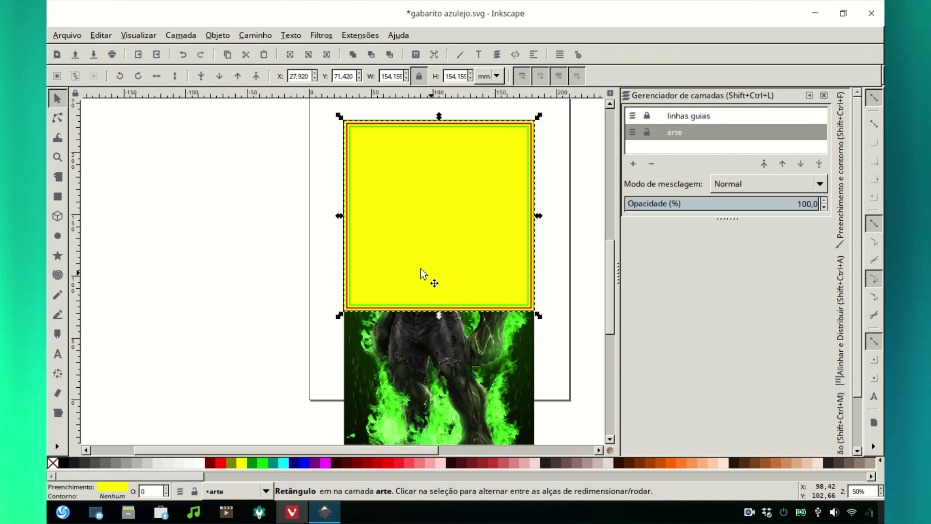
Clip the Hulk image to the yellow square so it is cropped to the tile area, and clear the selection
{"action": "left_click", "coordinate": [415, 344], "text": "shift"}
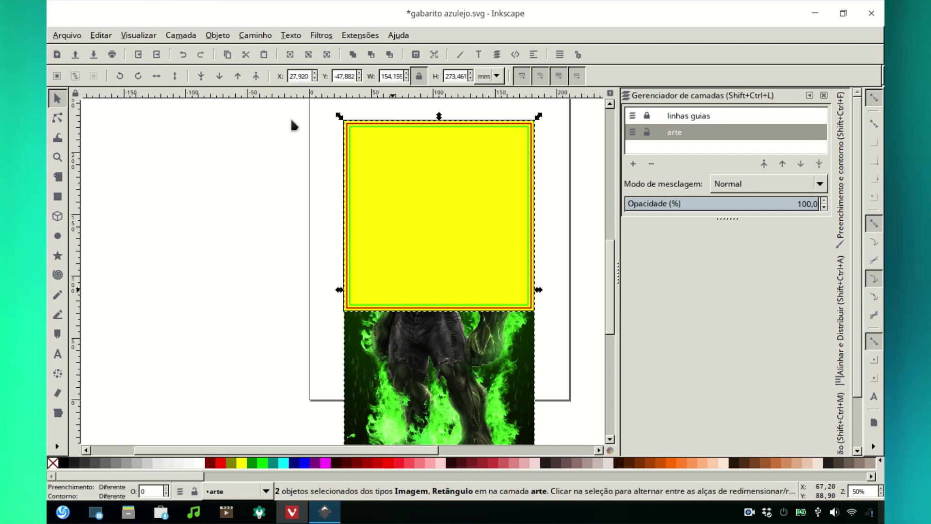
{"action": "left_click", "coordinate": [183, 37]}
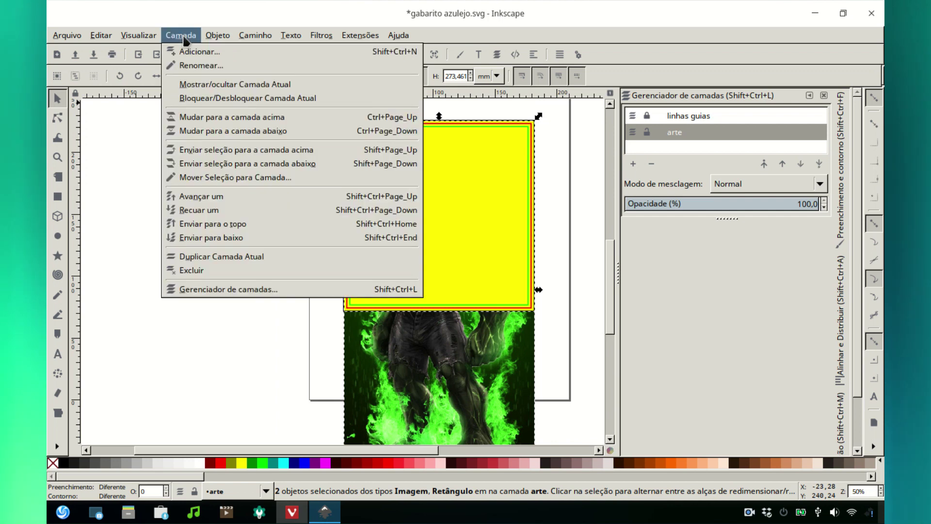
{"action": "mouse_move", "coordinate": [209, 39]}
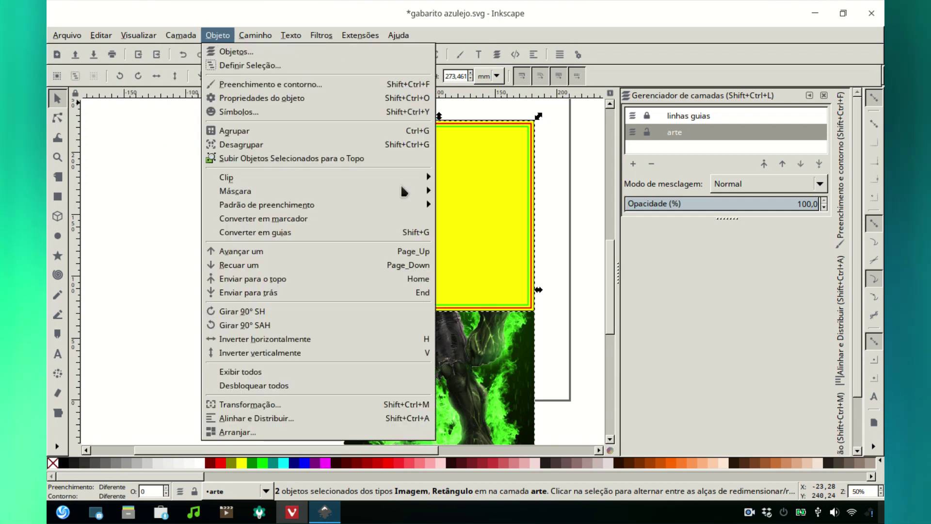
{"action": "mouse_move", "coordinate": [421, 177]}
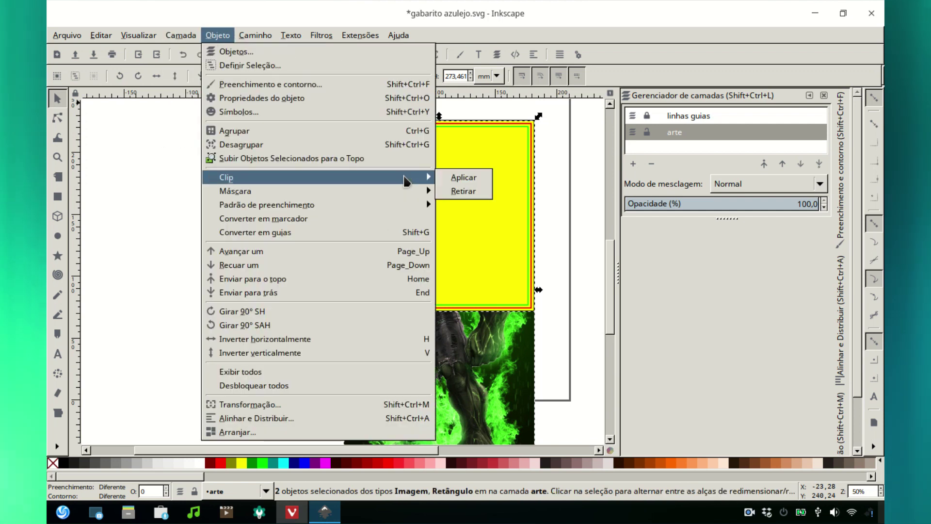
{"action": "left_click", "coordinate": [458, 178]}
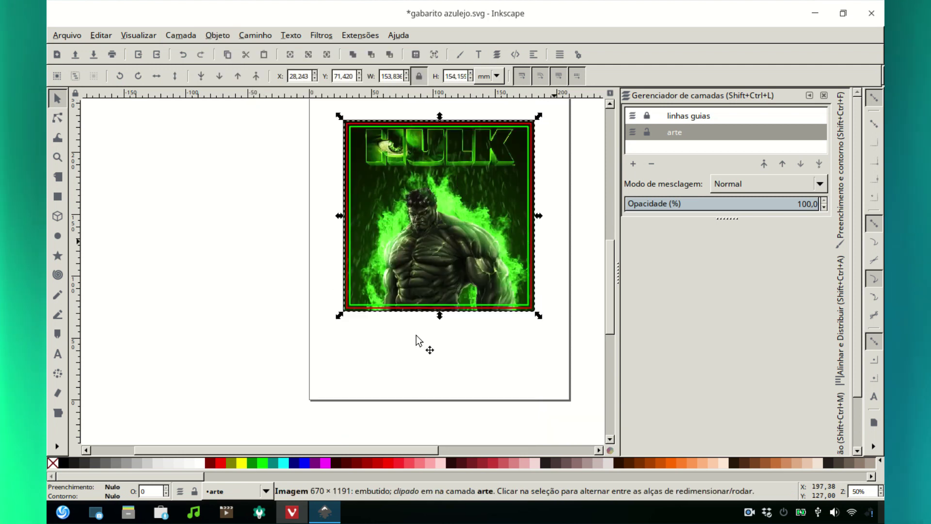
{"action": "left_click", "coordinate": [392, 333]}
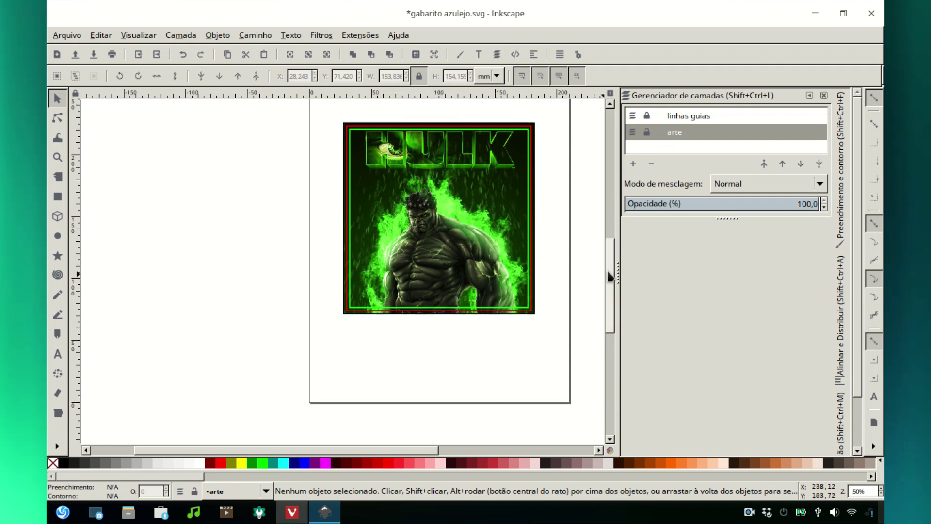
Delete the "linhas guias" layer so only the "arte" layer is kept
{"action": "scroll", "coordinate": [607, 267], "scroll_direction": "up", "scroll_amount": 1}
{"action": "scroll", "coordinate": [607, 267], "scroll_direction": "up", "scroll_amount": 2}
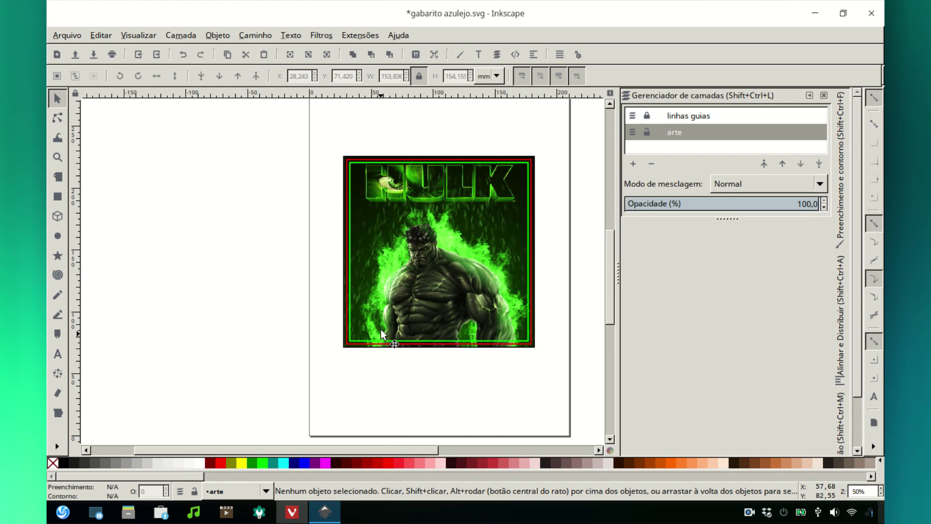
{"action": "left_click", "coordinate": [689, 116]}
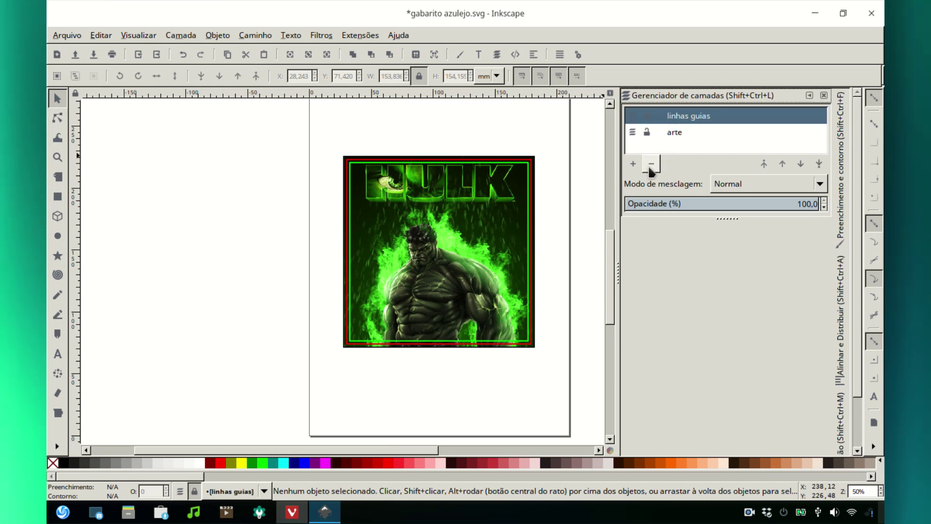
{"action": "left_click", "coordinate": [650, 164]}
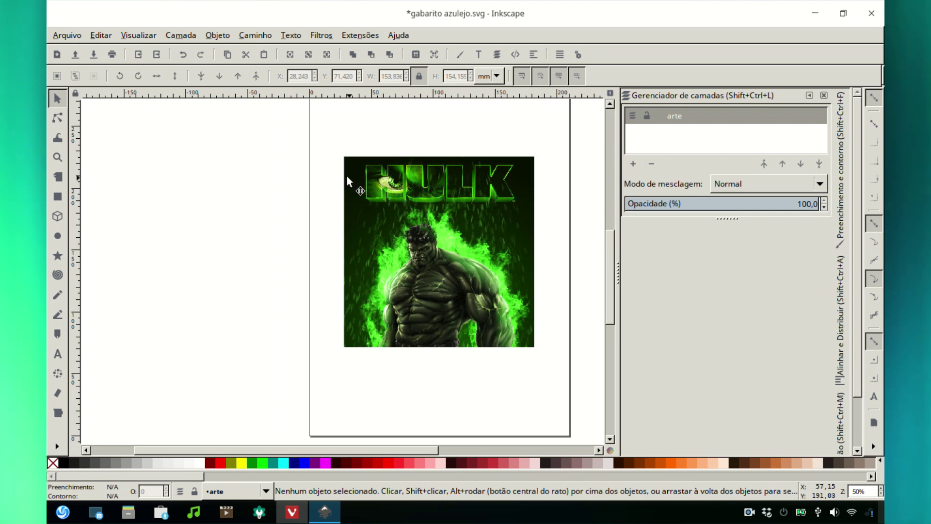
Save the document under the new name "hulk azulejo.svg" in the Desktop folder
{"action": "left_click", "coordinate": [68, 35]}
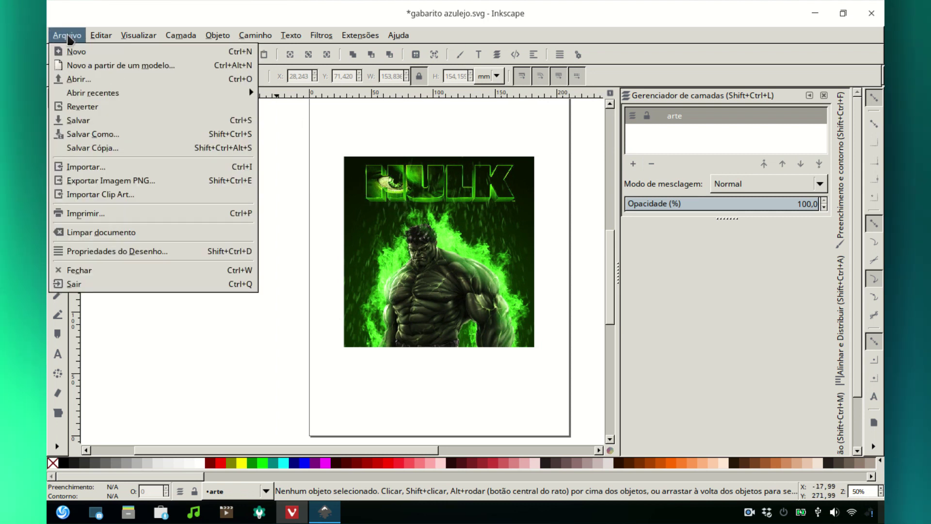
{"action": "left_click", "coordinate": [98, 137]}
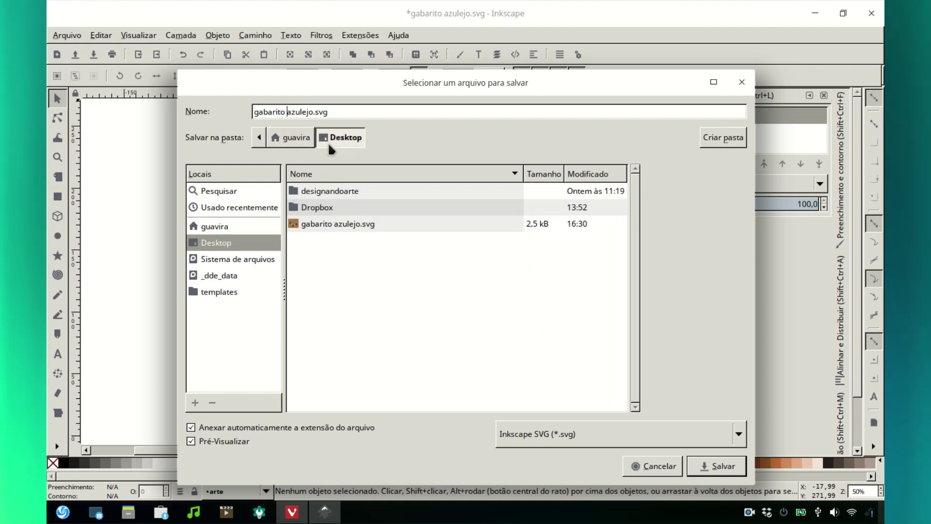
{"action": "key", "text": "BackSpace"}
{"action": "key", "text": "BackSpace"}
{"action": "key", "text": "BackSpace"}
{"action": "key", "text": "BackSpace"}
{"action": "key", "text": "BackSpace"}
{"action": "key", "text": "BackSpace"}
{"action": "key", "text": "BackSpace"}
{"action": "key", "text": "BackSpace"}
{"action": "key", "text": "BackSpace"}
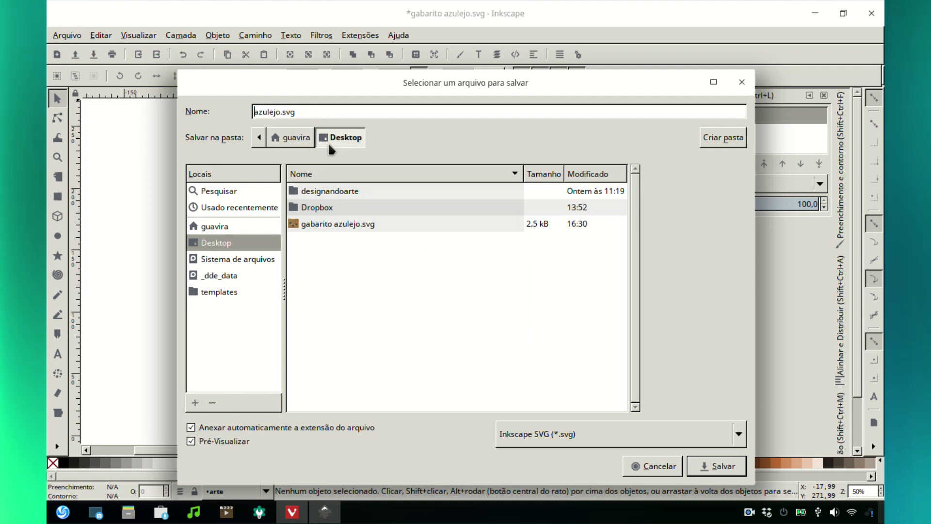
{"action": "type", "text": "hulk"}
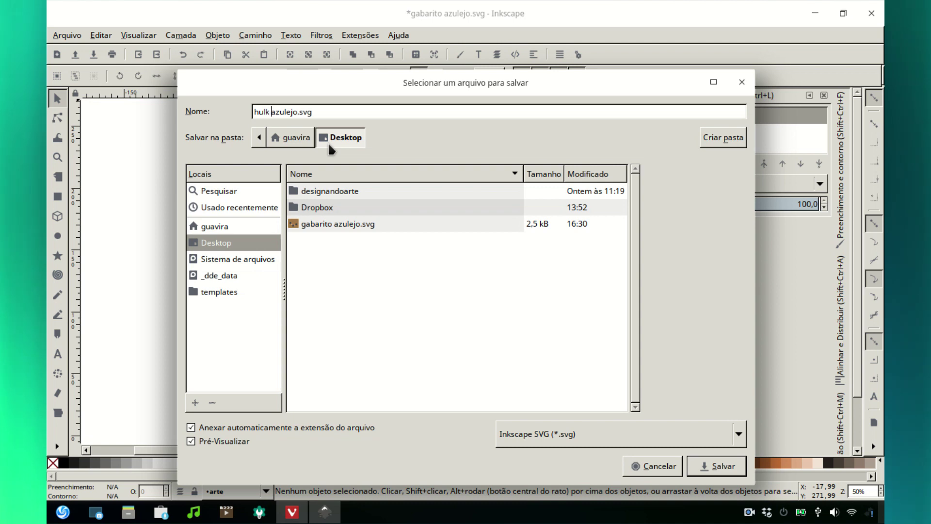
{"action": "left_click", "coordinate": [737, 466]}
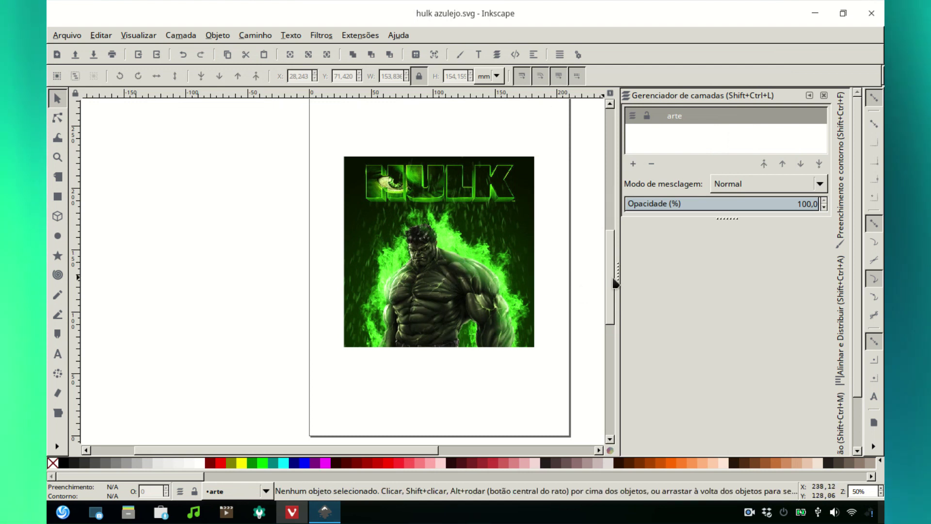
Save a PDF copy named "hulk azulejo.pdf" to the Desktop, converting texts to paths and using the document's page size
{"action": "scroll", "coordinate": [522, 196], "scroll_direction": "up", "scroll_amount": 2}
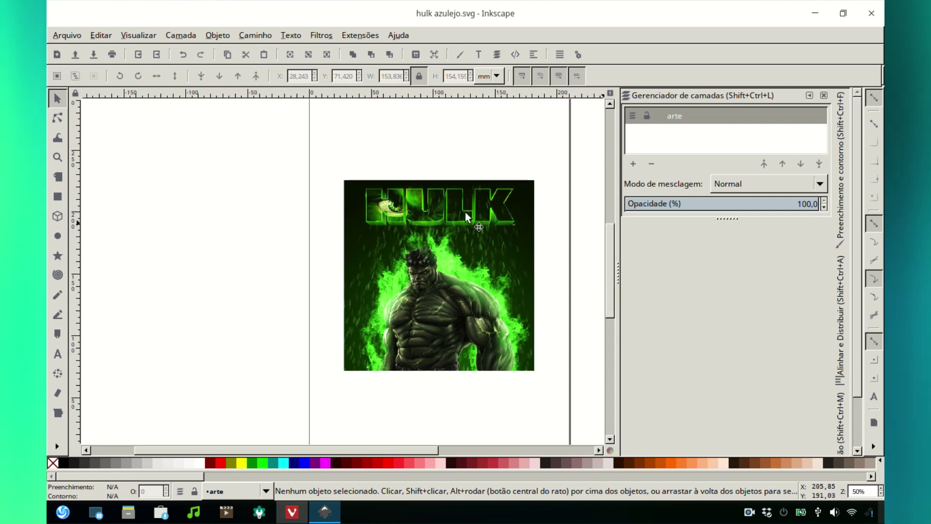
{"action": "left_click", "coordinate": [71, 37]}
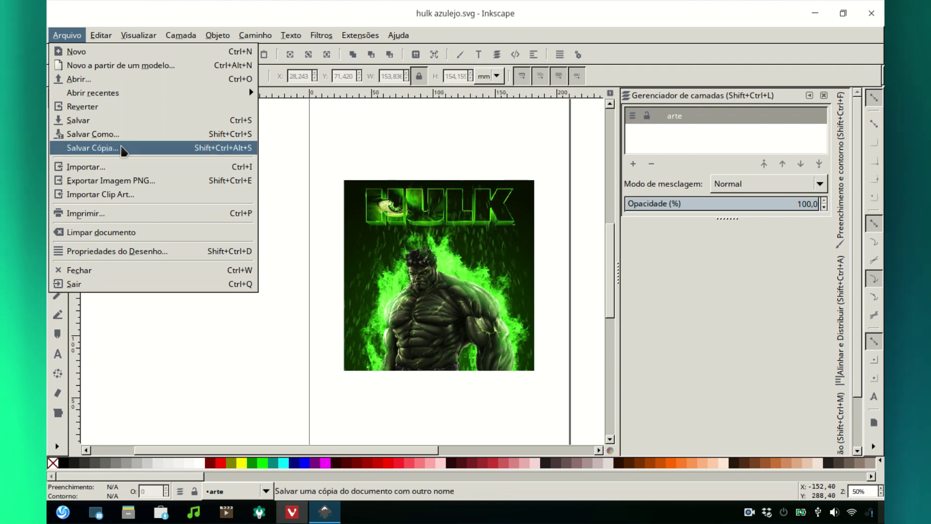
{"action": "left_click", "coordinate": [122, 149]}
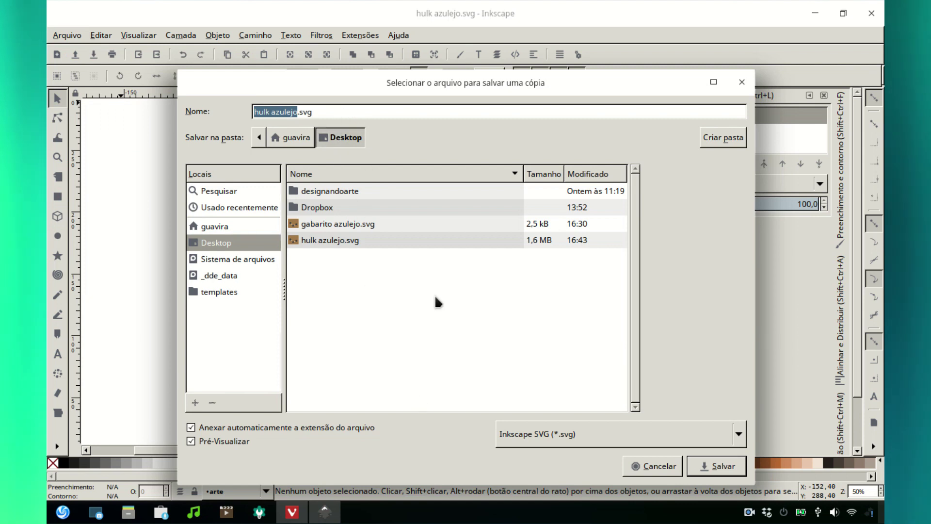
{"action": "left_click", "coordinate": [544, 439]}
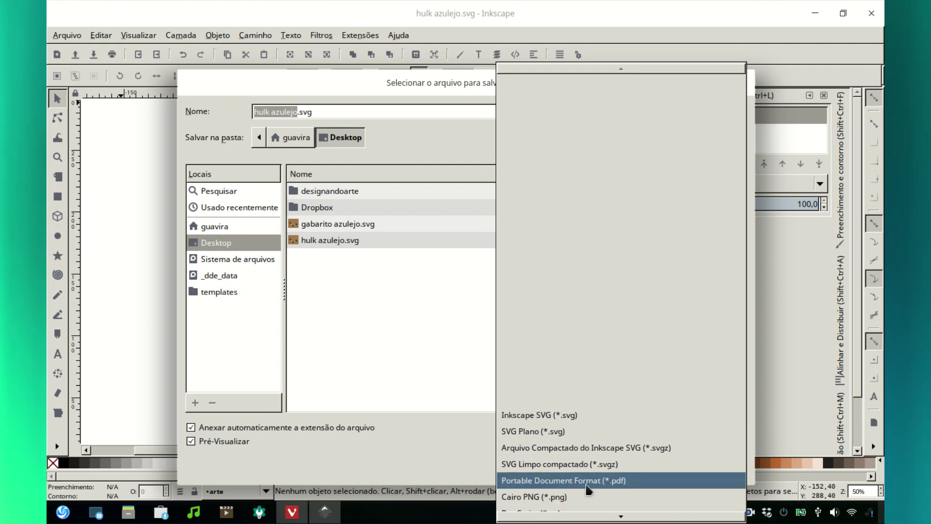
{"action": "left_click", "coordinate": [629, 481]}
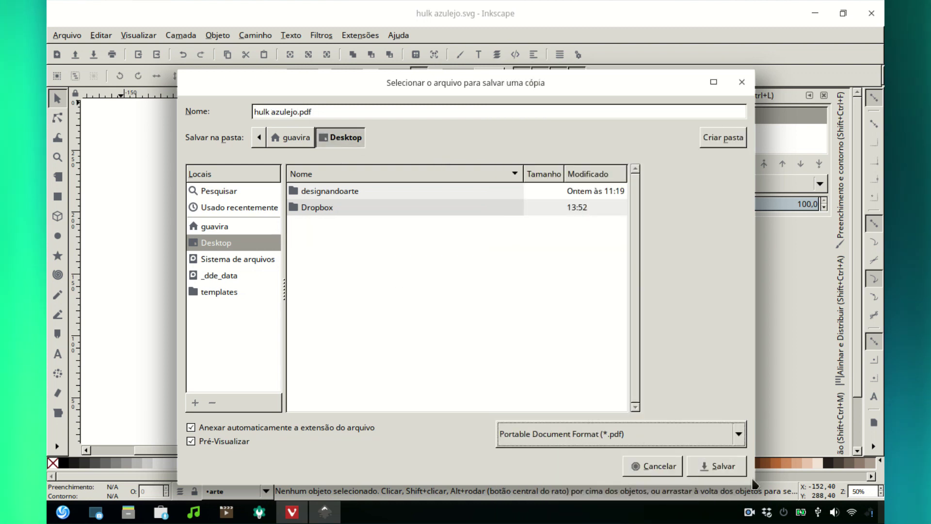
{"action": "left_click", "coordinate": [723, 465]}
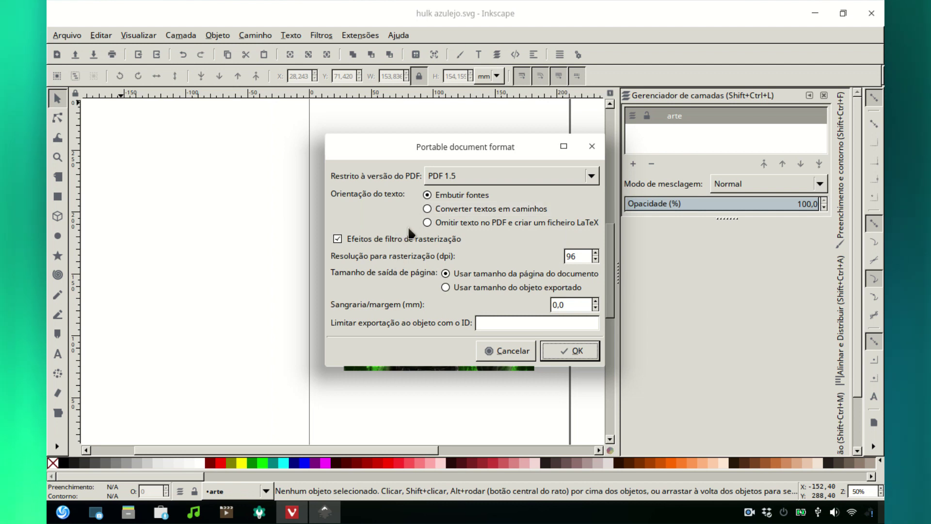
{"action": "left_click", "coordinate": [425, 207]}
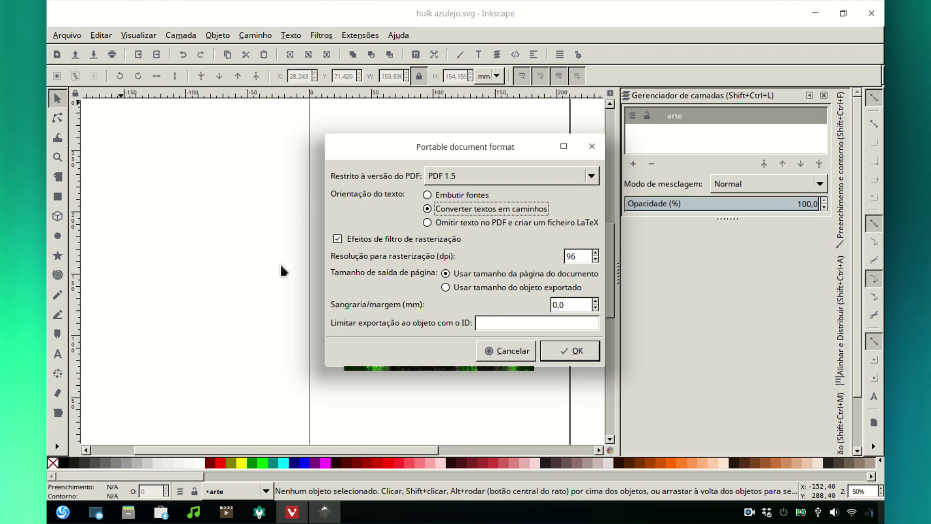
{"action": "left_click", "coordinate": [563, 357]}
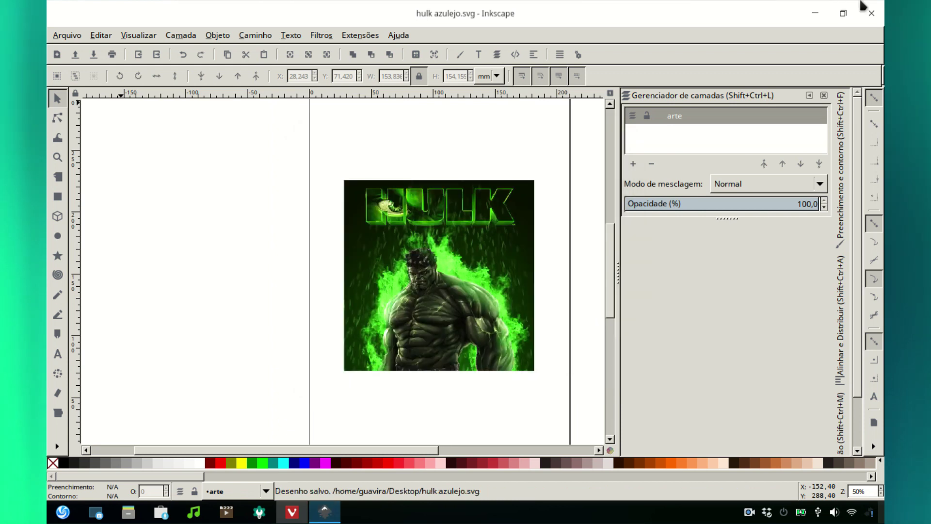
Open "hulk azulejo.pdf" from the desktop, examine the exported tile art over the whole page, and close the viewer
{"action": "left_click", "coordinate": [816, 14]}
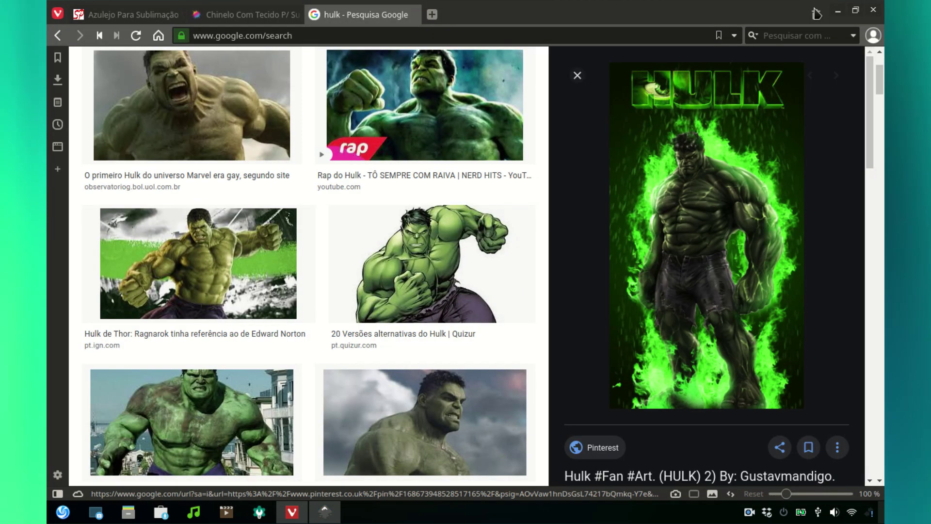
{"action": "left_click", "coordinate": [840, 13]}
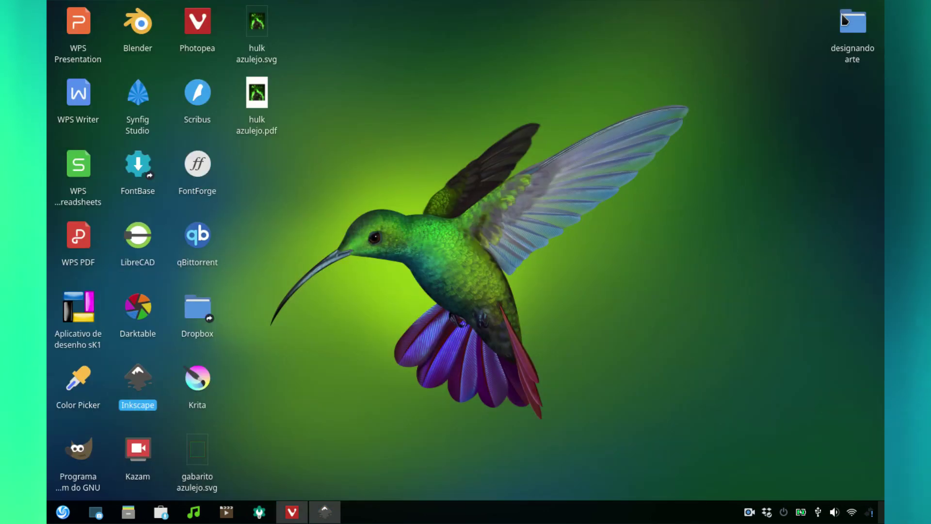
{"action": "left_click", "coordinate": [264, 102]}
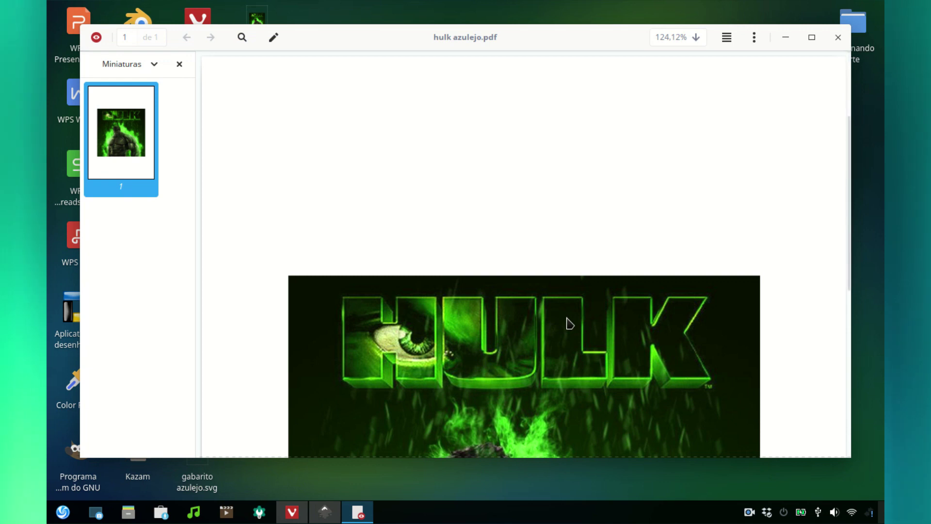
{"action": "scroll", "coordinate": [582, 273], "scroll_direction": "down", "scroll_amount": 3}
{"action": "scroll", "coordinate": [580, 274], "scroll_direction": "down", "scroll_amount": 3}
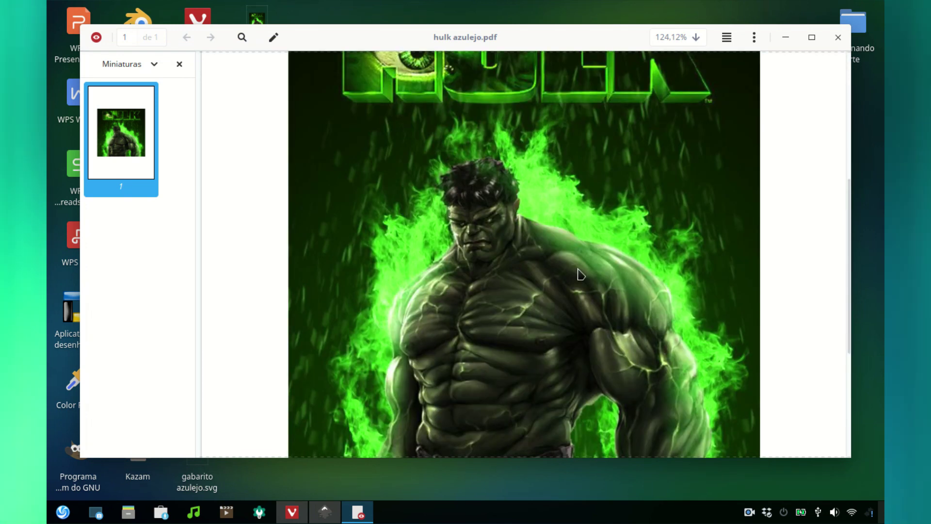
{"action": "scroll", "coordinate": [581, 274], "scroll_direction": "down", "scroll_amount": 3}
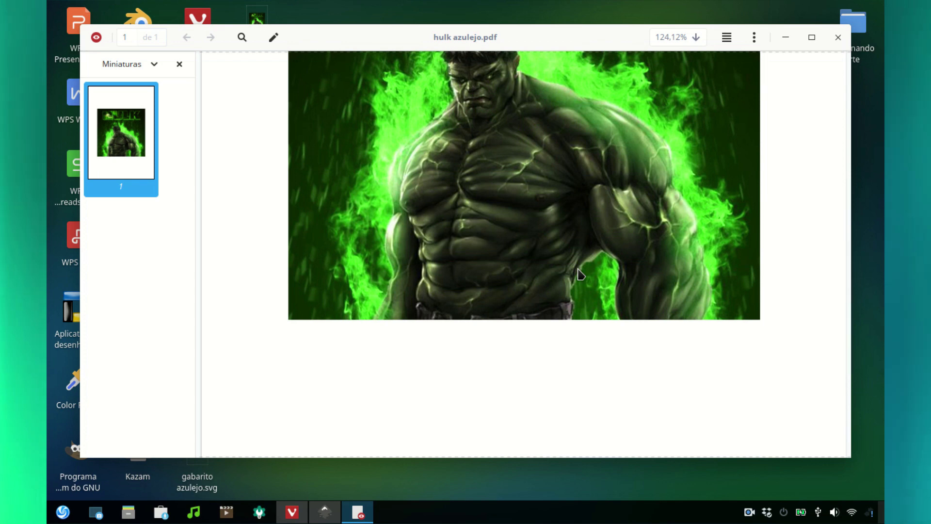
{"action": "scroll", "coordinate": [610, 218], "scroll_direction": "up", "scroll_amount": 6}
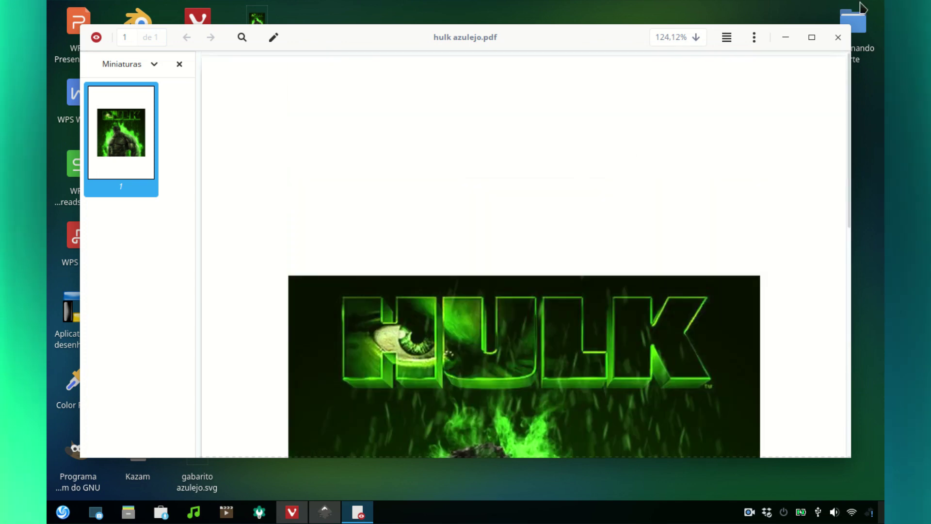
{"action": "left_click", "coordinate": [834, 42]}
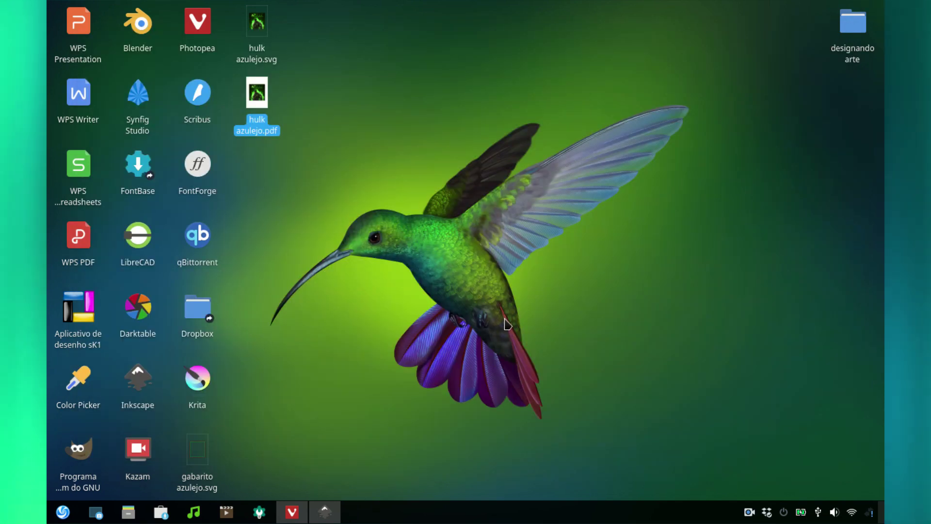
Switch back to Inkscape, create a new document, and draw a yellow rectangle about 263 × 107 mm across the upper part of the page
{"action": "left_click", "coordinate": [323, 512]}
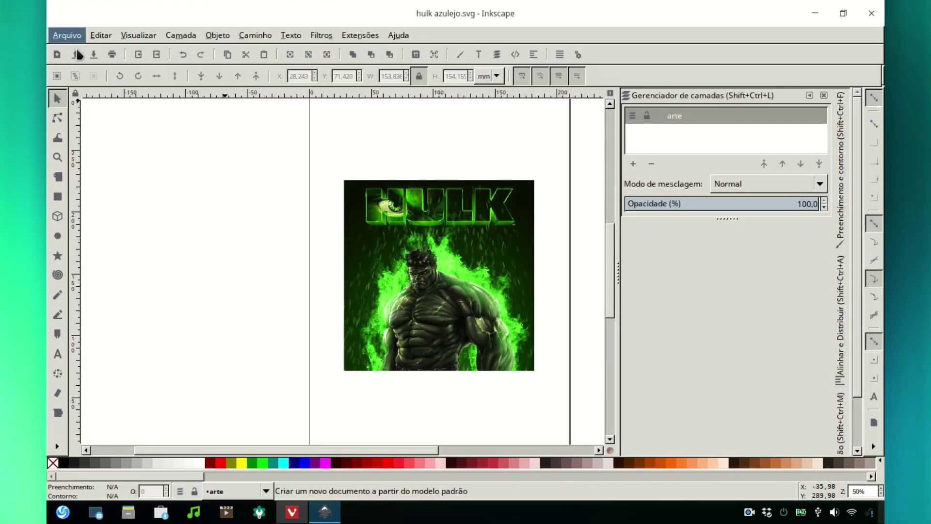
{"action": "left_click", "coordinate": [57, 54]}
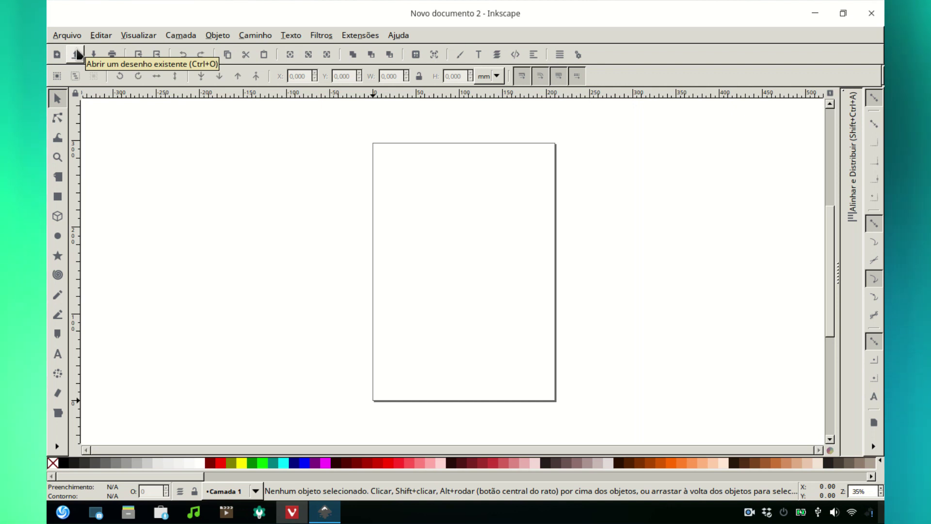
{"action": "left_click", "coordinate": [58, 197]}
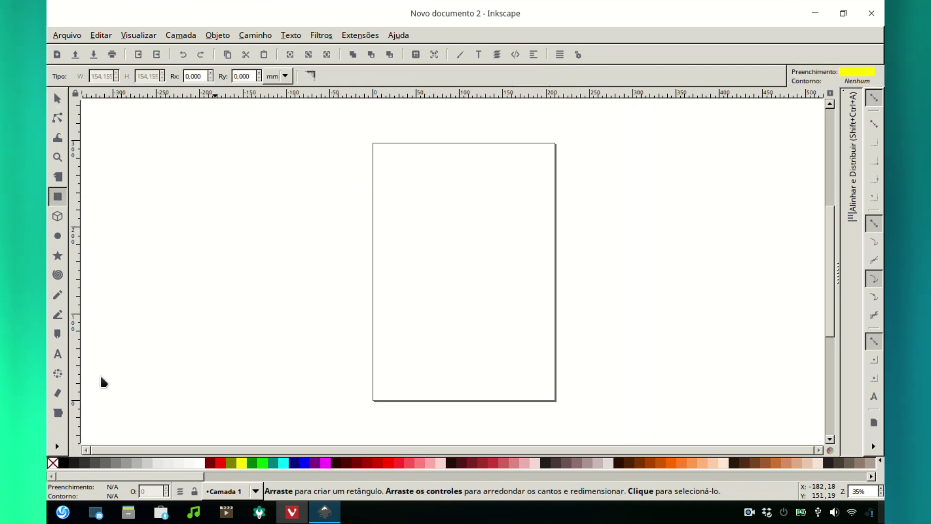
{"action": "left_click_drag", "start_coordinate": [350, 167], "coordinate": [579, 260]}
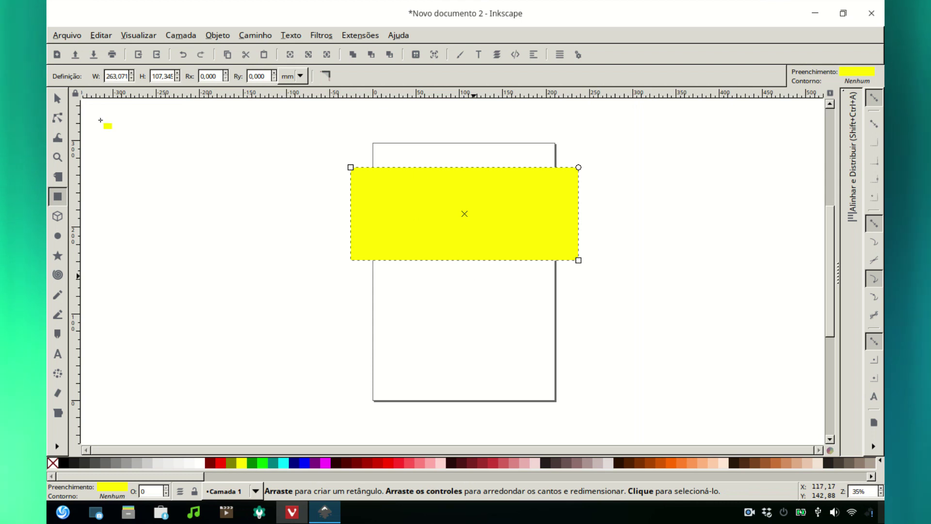
{"action": "left_click", "coordinate": [203, 231]}
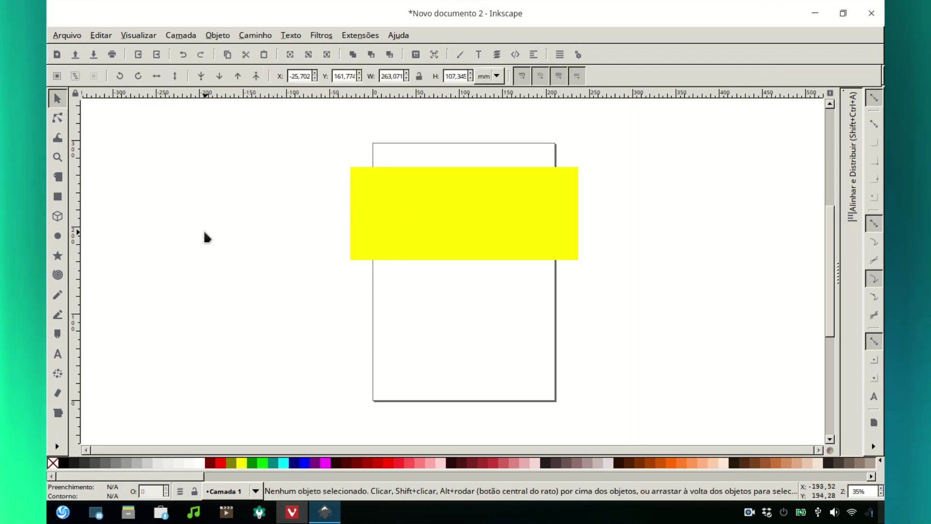
Set the A4 page orientation to landscape (Paisagem) in the document properties and close them
{"action": "left_click", "coordinate": [69, 42]}
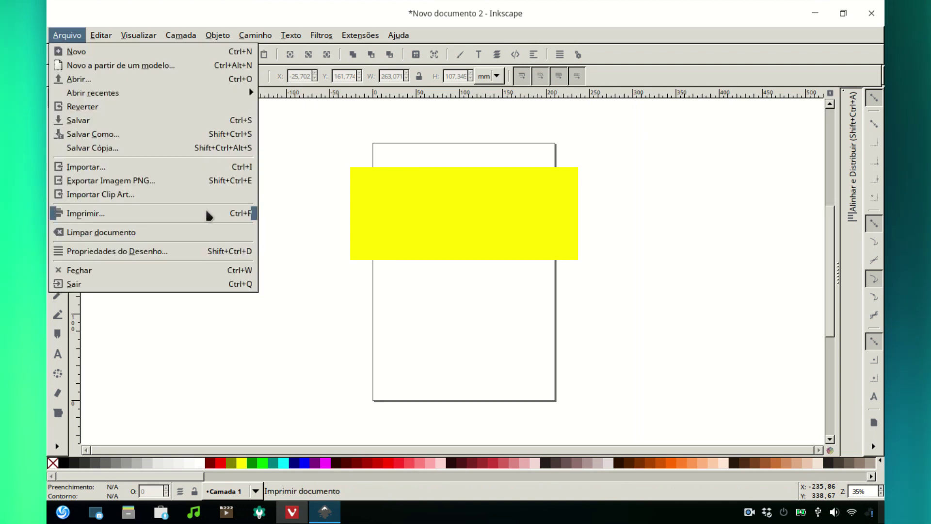
{"action": "left_click", "coordinate": [144, 251]}
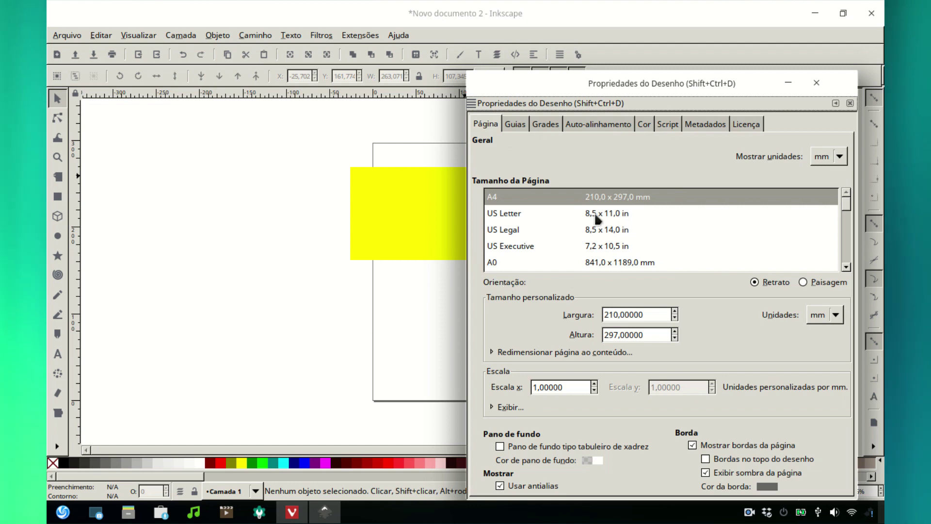
{"action": "left_click_drag", "start_coordinate": [583, 40], "coordinate": [577, 45]}
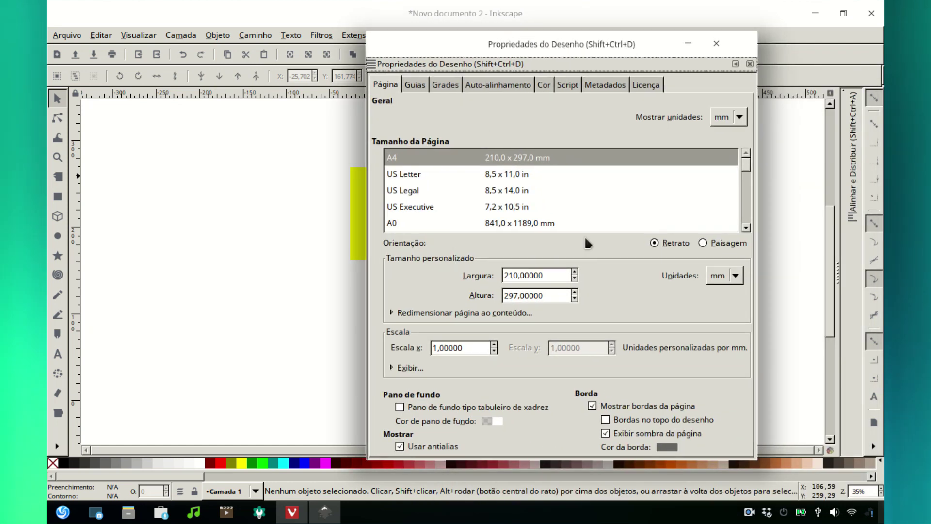
{"action": "left_click", "coordinate": [710, 243]}
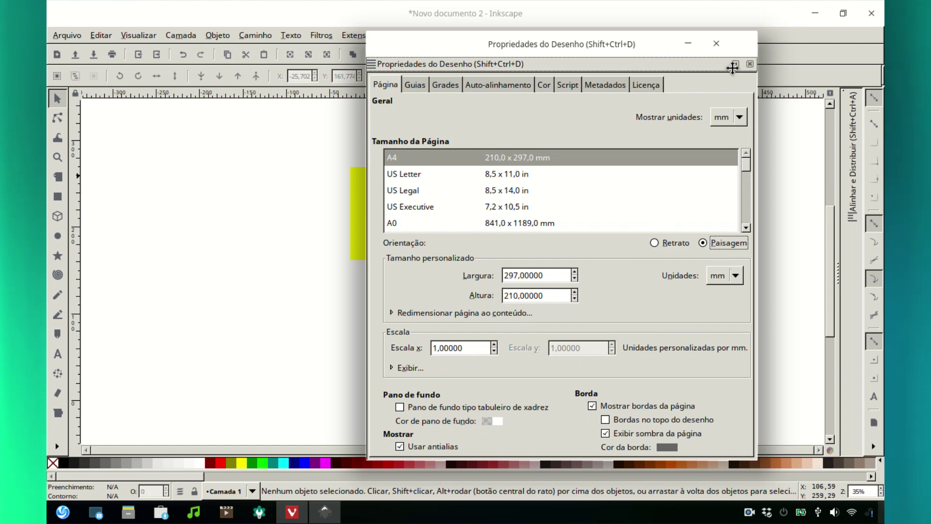
{"action": "left_click_drag", "start_coordinate": [732, 68], "coordinate": [527, 23]}
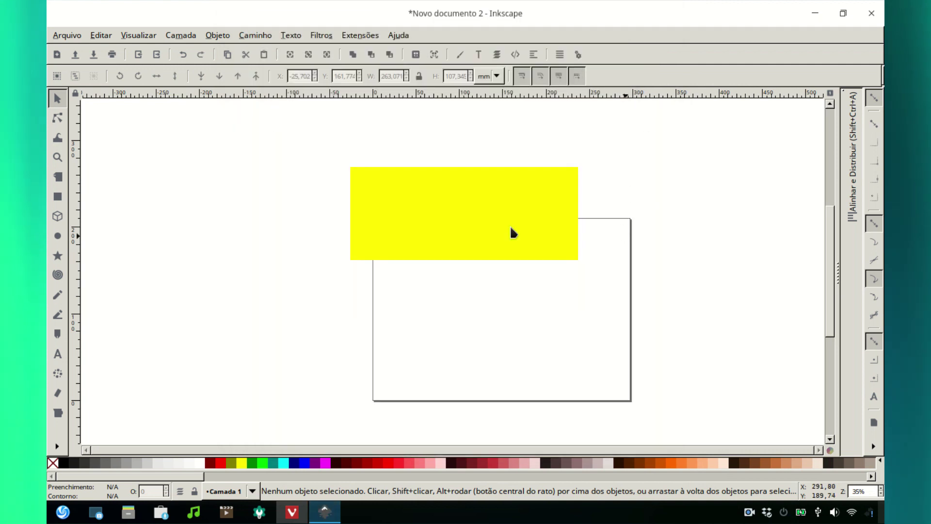
Move the yellow rectangle so it lies entirely inside the landscape page, and keep it selected
{"action": "left_click_drag", "start_coordinate": [428, 246], "coordinate": [365, 186]}
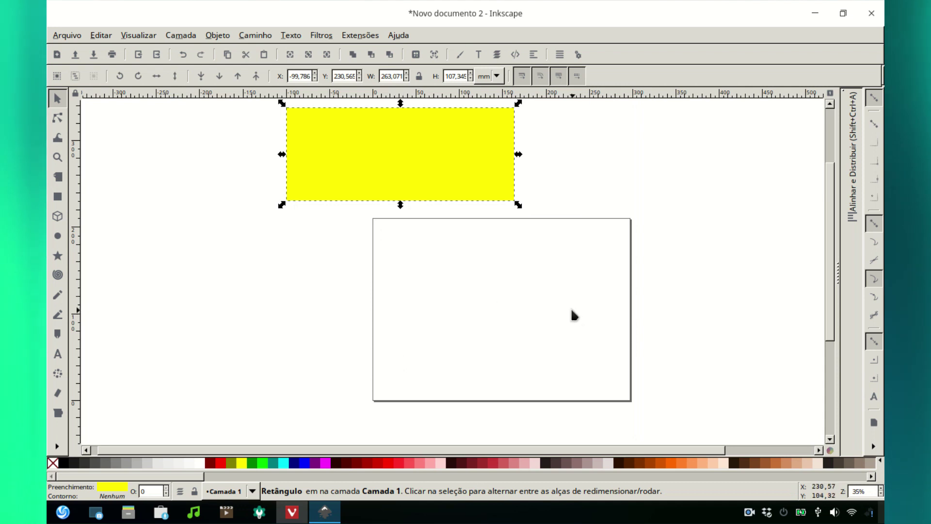
{"action": "left_click_drag", "start_coordinate": [443, 164], "coordinate": [548, 287]}
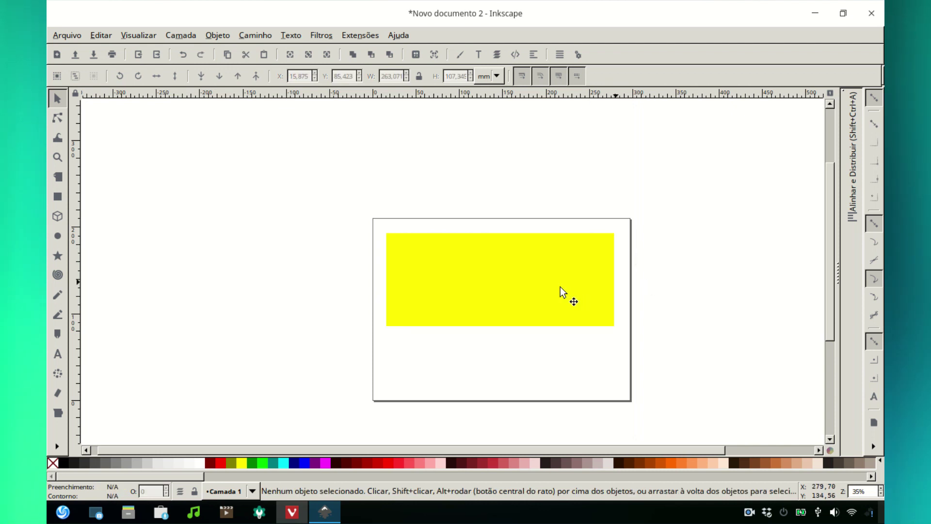
{"action": "left_click", "coordinate": [560, 288]}
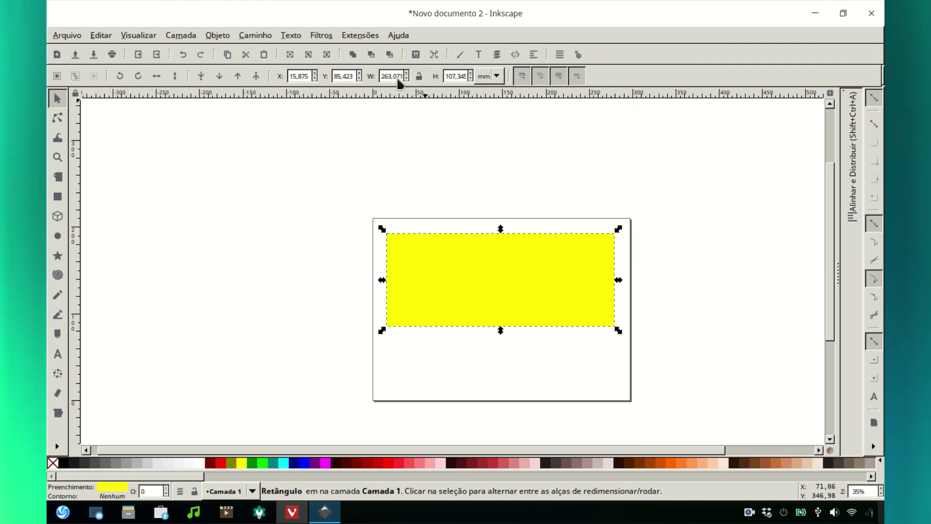
{"action": "left_click", "coordinate": [382, 76]}
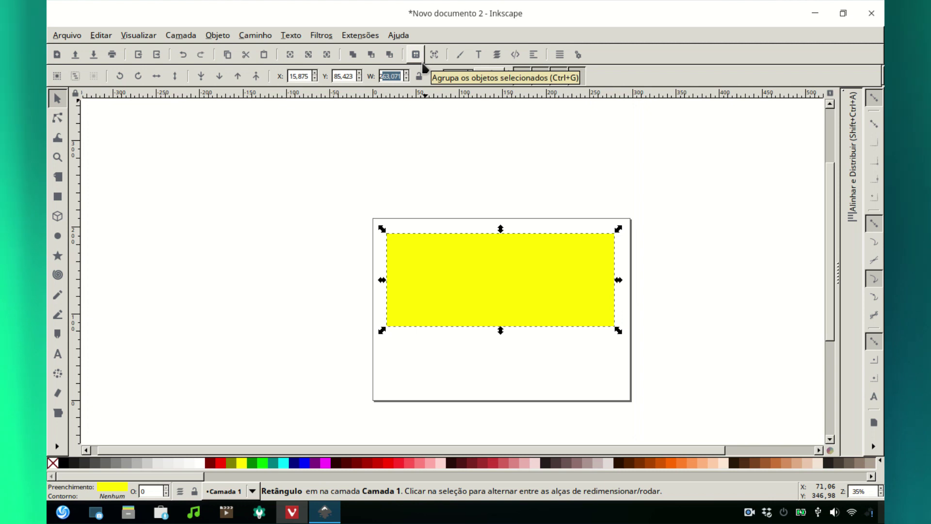
{"action": "key", "text": "Escape"}
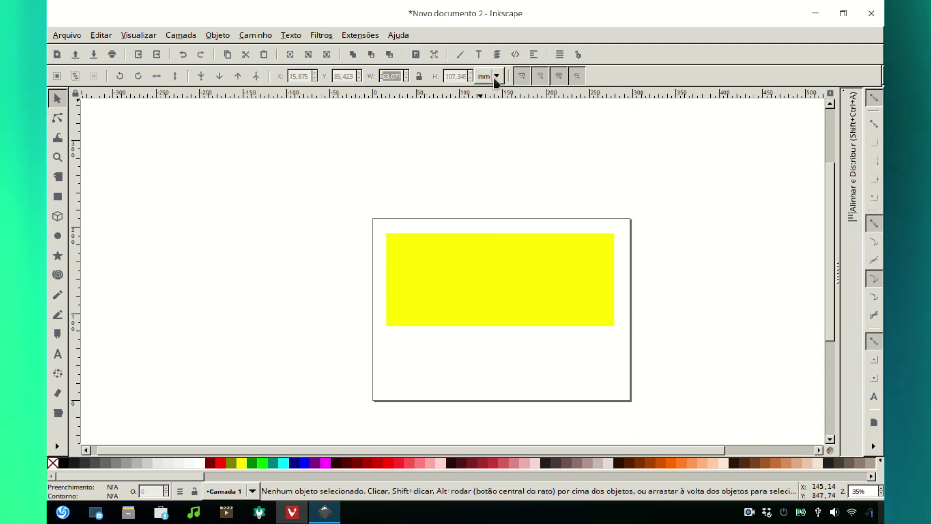
{"action": "left_click", "coordinate": [499, 77]}
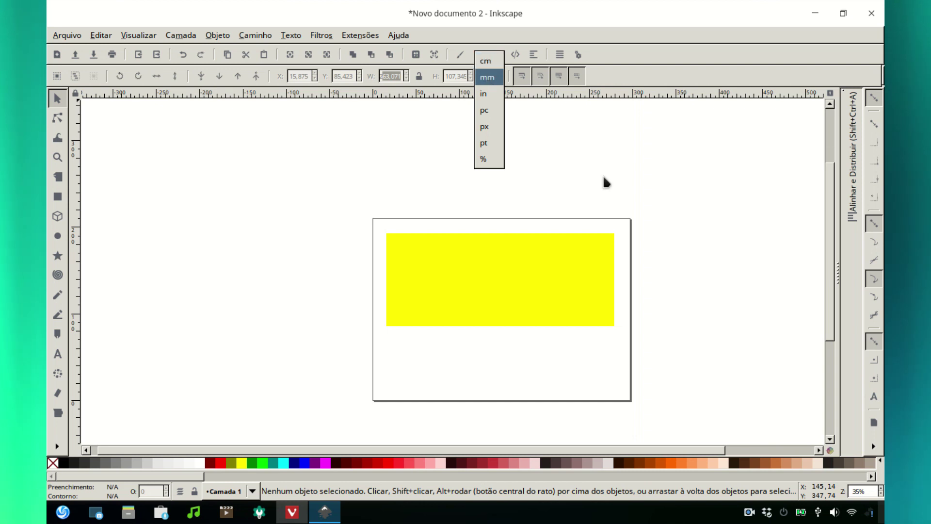
Set the yellow rectangle's width to 225 mm
{"action": "left_click", "coordinate": [512, 269]}
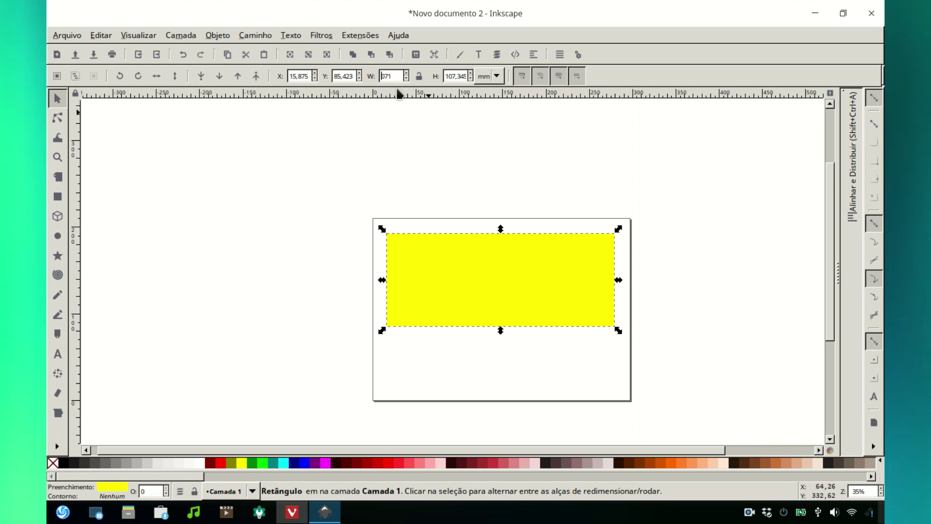
{"action": "left_click_drag", "start_coordinate": [406, 75], "coordinate": [374, 79]}
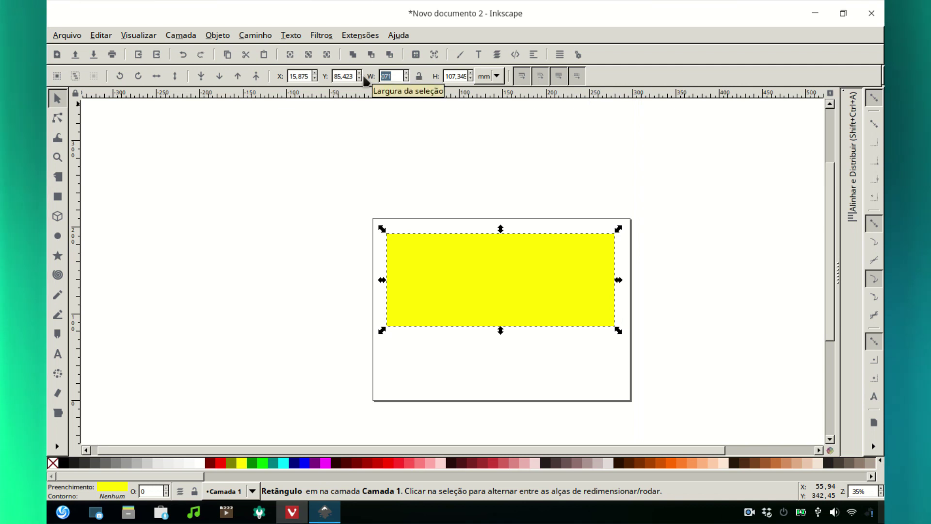
{"action": "type", "text": "225"}
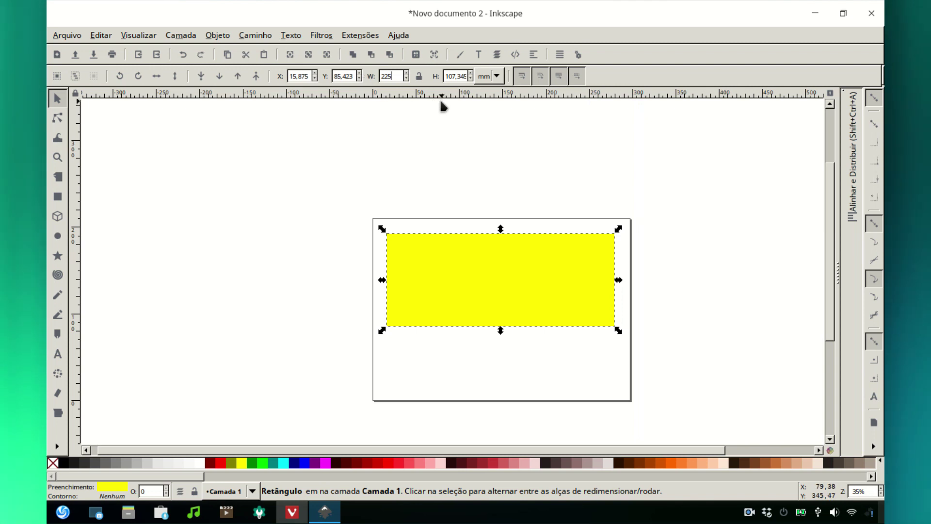
{"action": "key", "text": "Return"}
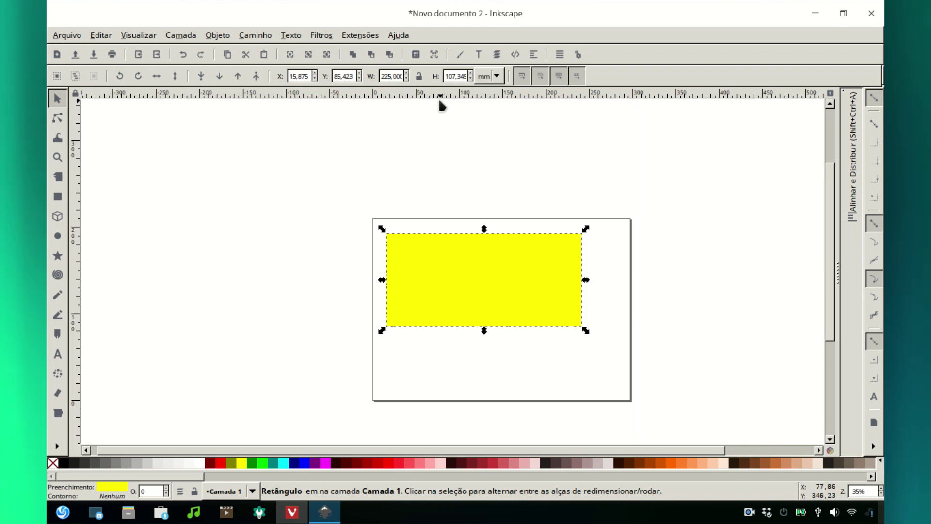
Set the yellow rectangle's height to 96 mm
{"action": "left_click_drag", "start_coordinate": [448, 76], "coordinate": [485, 83]}
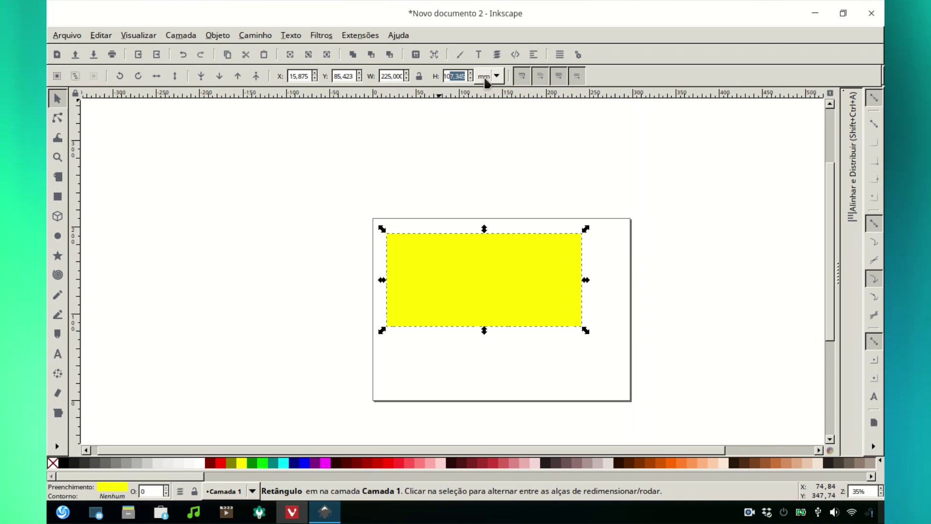
{"action": "key", "text": "BackSpace"}
{"action": "key", "text": "BackSpace"}
{"action": "key", "text": "BackSpace"}
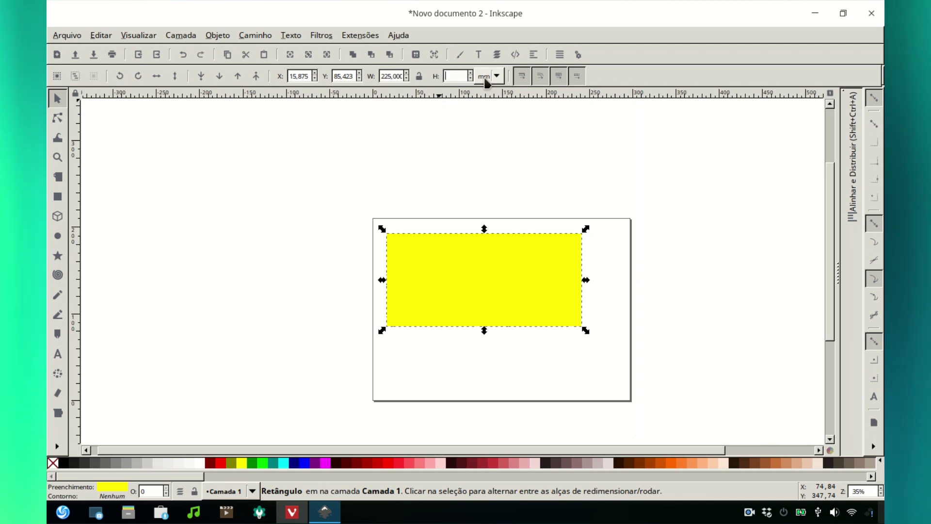
{"action": "type", "text": "96"}
{"action": "key", "text": "Return"}
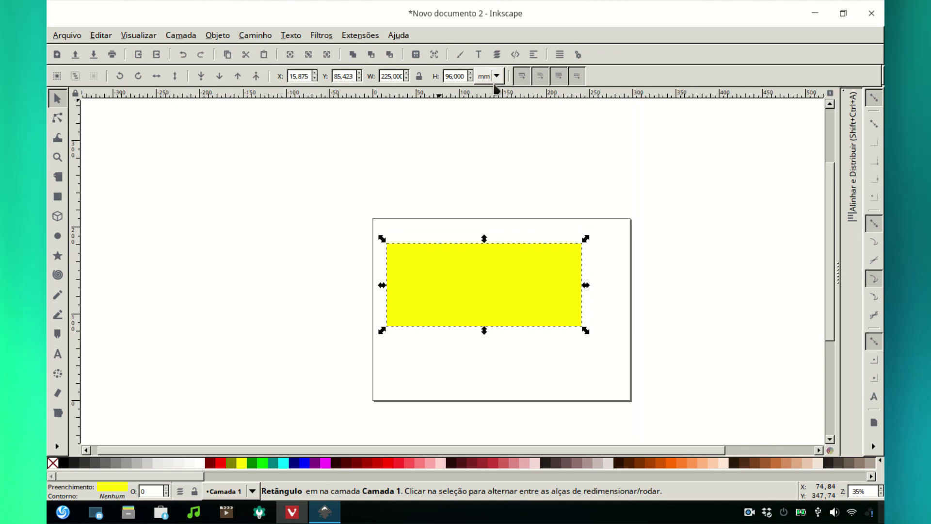
Bring up the Align and Distribute options for the selected yellow rectangle
{"action": "left_click", "coordinate": [543, 303]}
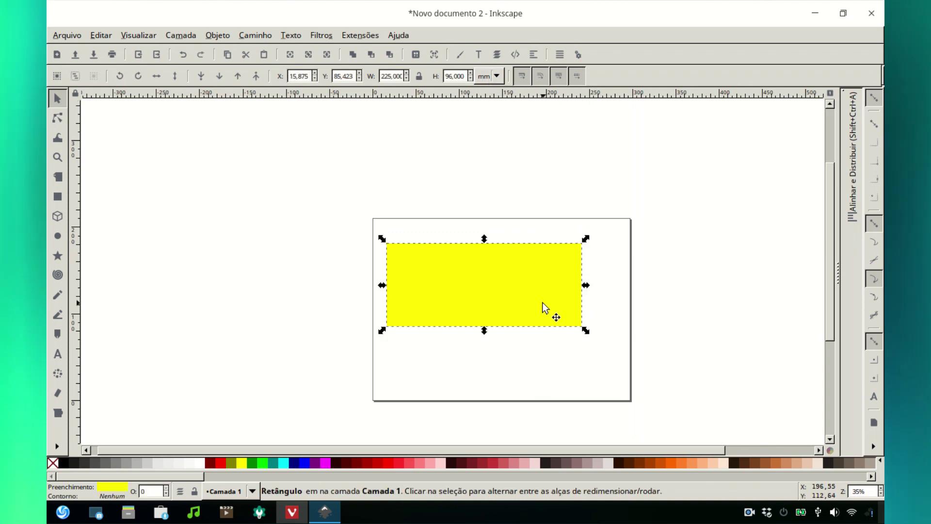
{"action": "left_click", "coordinate": [854, 184]}
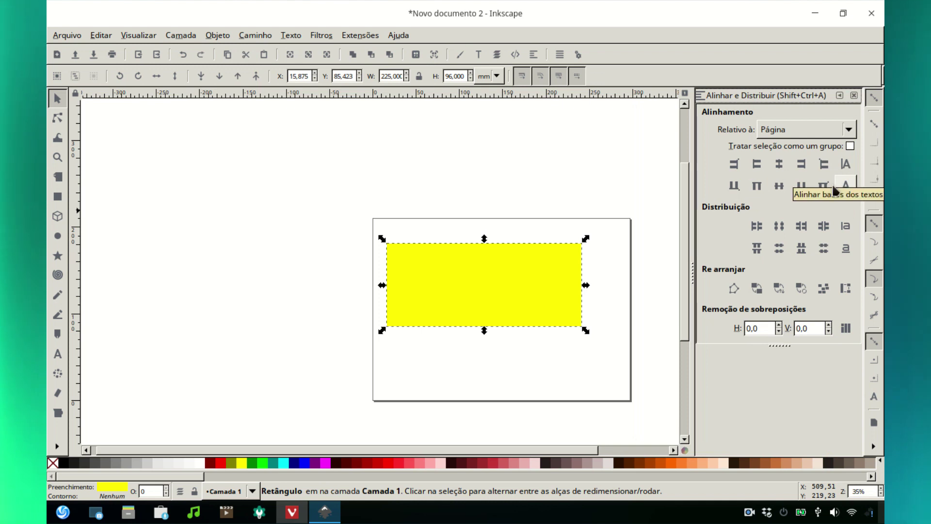
Centre the yellow rectangle horizontally on the page and move it up near the page's upper edge, at about Y 103.6 mm
{"action": "left_click", "coordinate": [779, 165]}
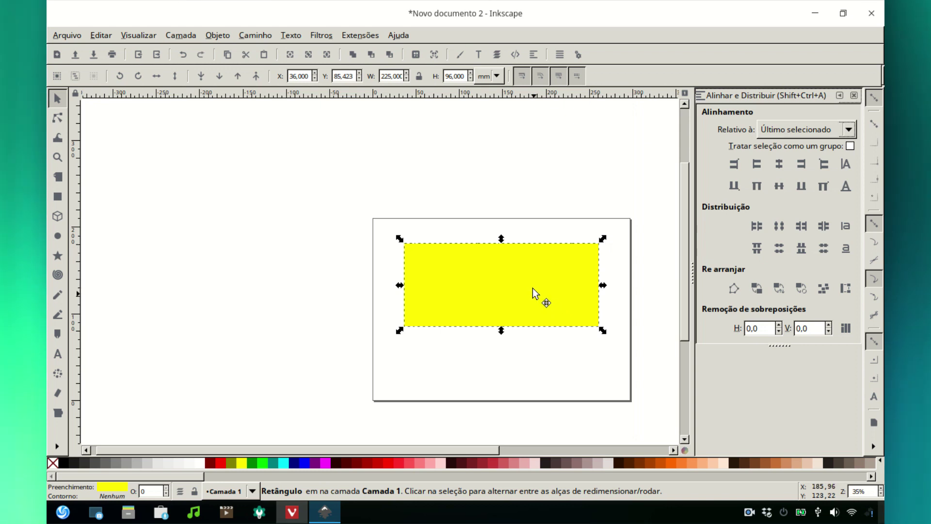
{"action": "mouse_move", "coordinate": [532, 278]}
{"action": "left_mouse_down"}
{"action": "mouse_move", "coordinate": [532, 269]}
{"action": "mouse_move", "coordinate": [534, 277]}
{"action": "left_mouse_up"}
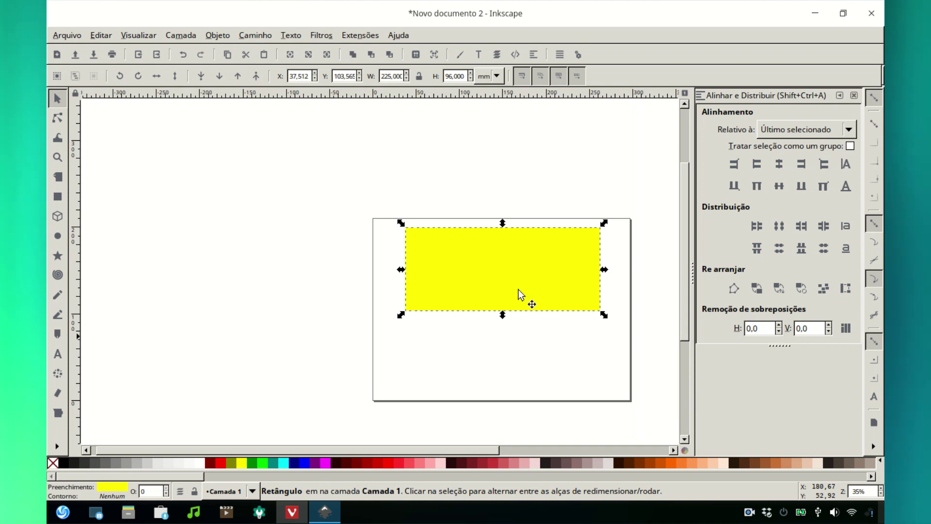
Copy the yellow rectangle, paste a duplicate and place it in the empty area beside the page
{"action": "left_click", "coordinate": [100, 35]}
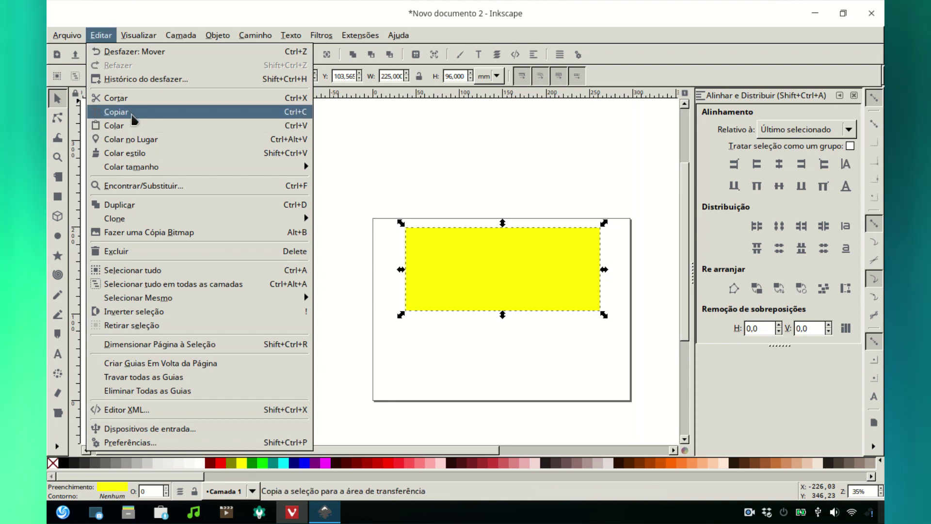
{"action": "left_click", "coordinate": [117, 112]}
{"action": "left_click", "coordinate": [203, 174]}
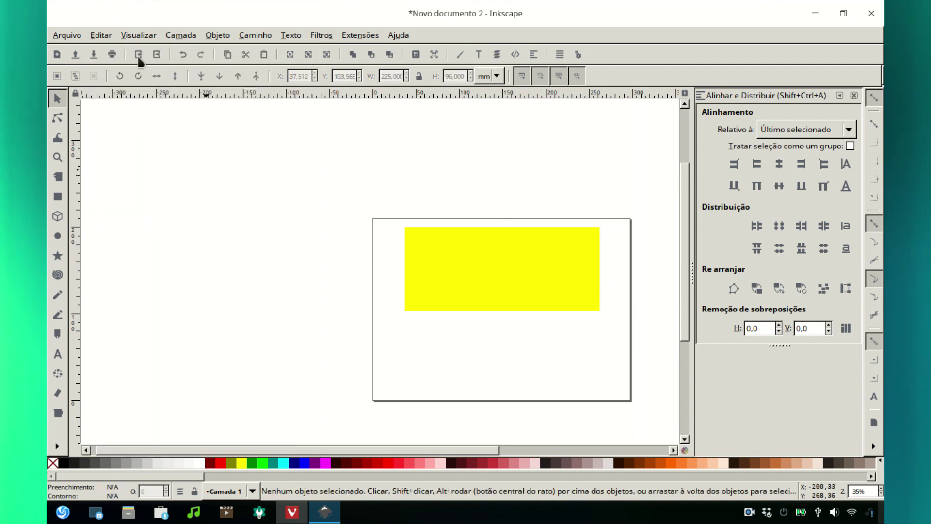
{"action": "left_click", "coordinate": [100, 35]}
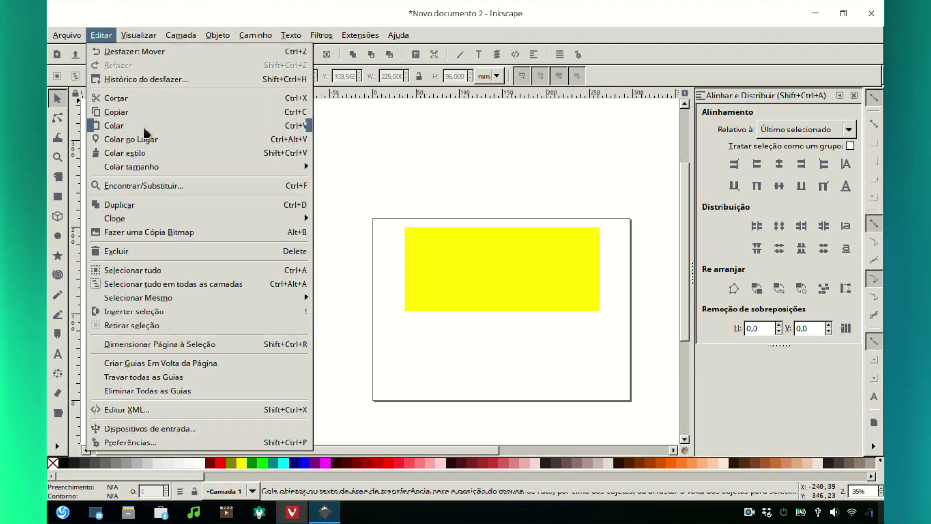
{"action": "left_click", "coordinate": [143, 127]}
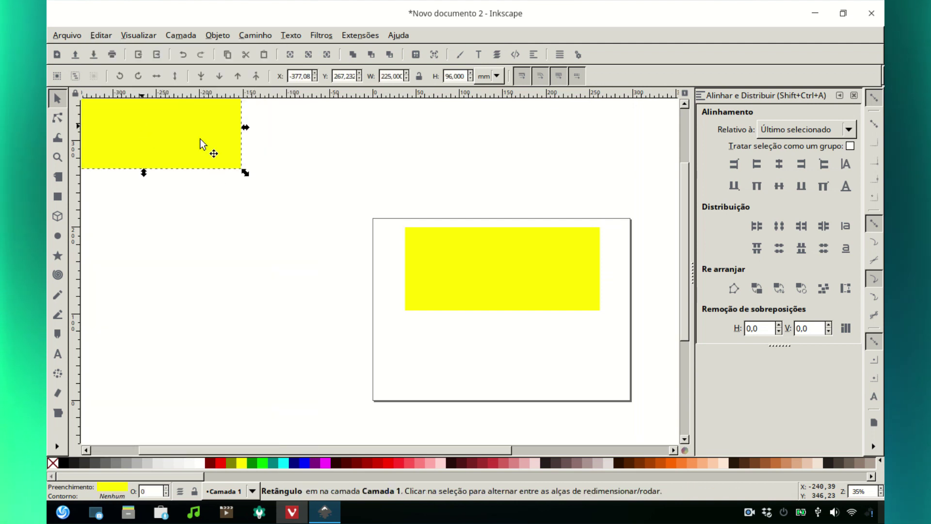
{"action": "left_click_drag", "start_coordinate": [250, 242], "coordinate": [314, 377]}
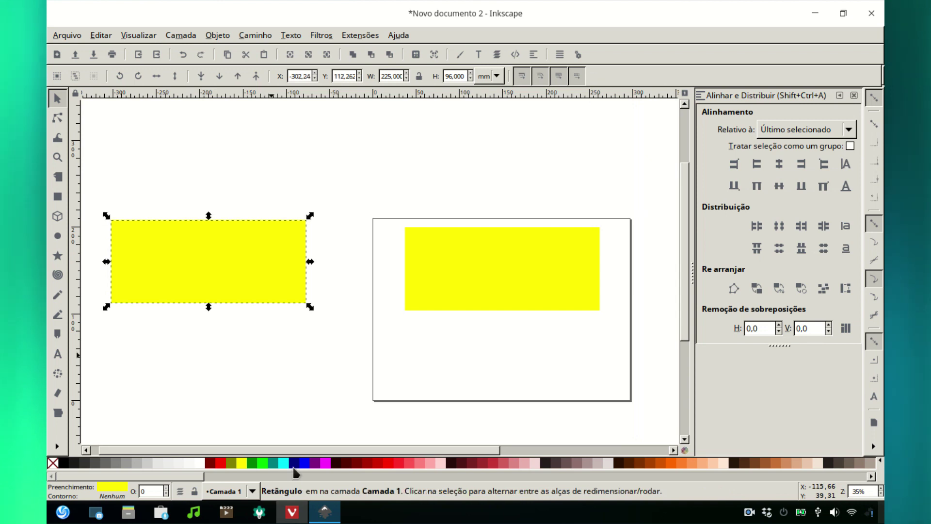
Recolour the duplicate rectangle navy blue and snap it corner to corner directly beneath the yellow rectangle
{"action": "left_click_drag", "start_coordinate": [253, 336], "coordinate": [257, 264]}
{"action": "left_click_drag", "start_coordinate": [411, 312], "coordinate": [558, 341]}
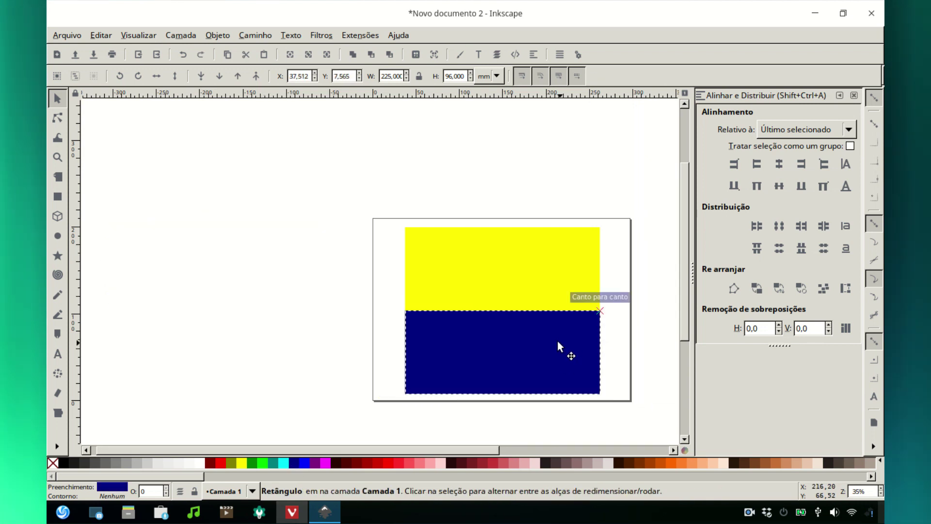
{"action": "key", "text": "Escape"}
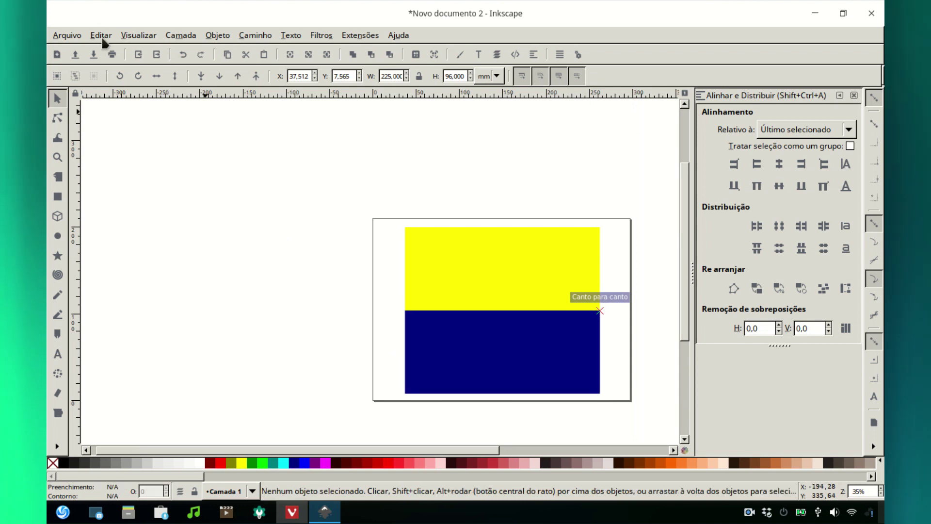
Nudge the yellow rectangle up away from the blue one and snap it back onto the blue rectangle's corner
{"action": "left_click", "coordinate": [101, 36]}
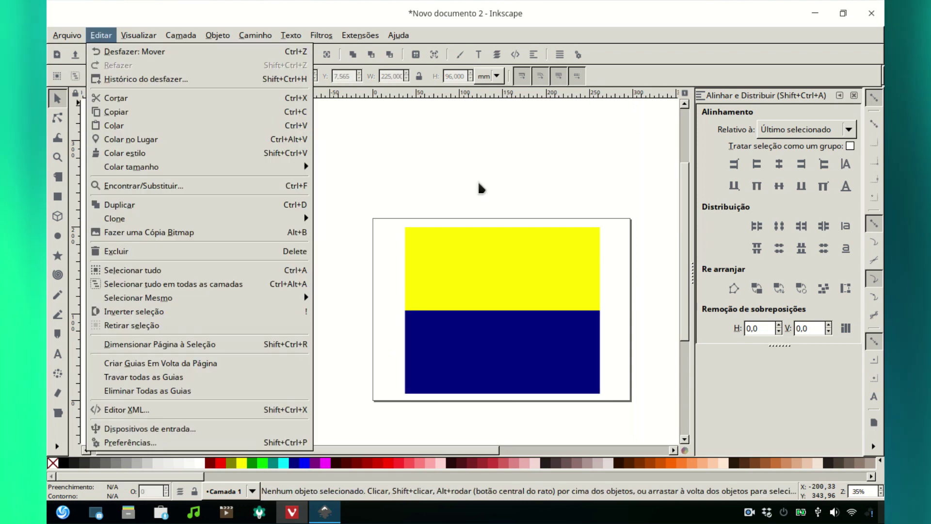
{"action": "left_click", "coordinate": [476, 256]}
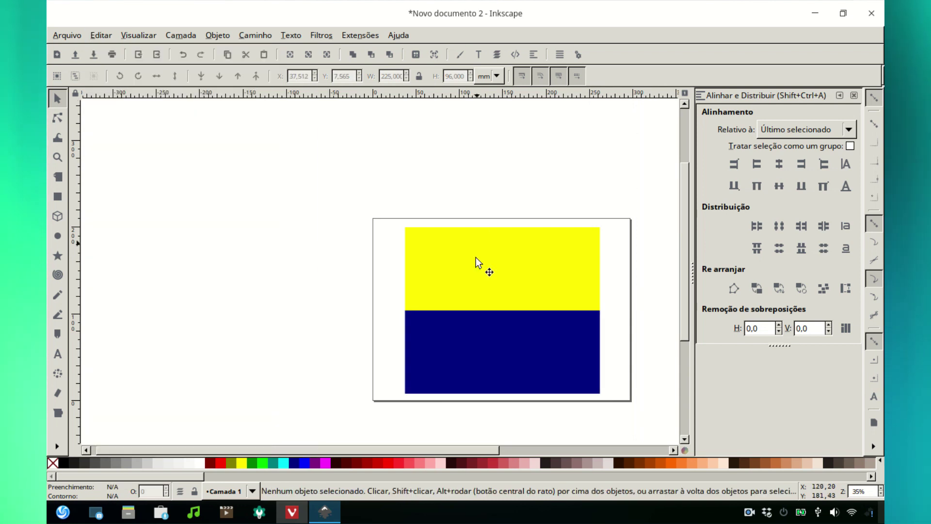
{"action": "left_click", "coordinate": [475, 257]}
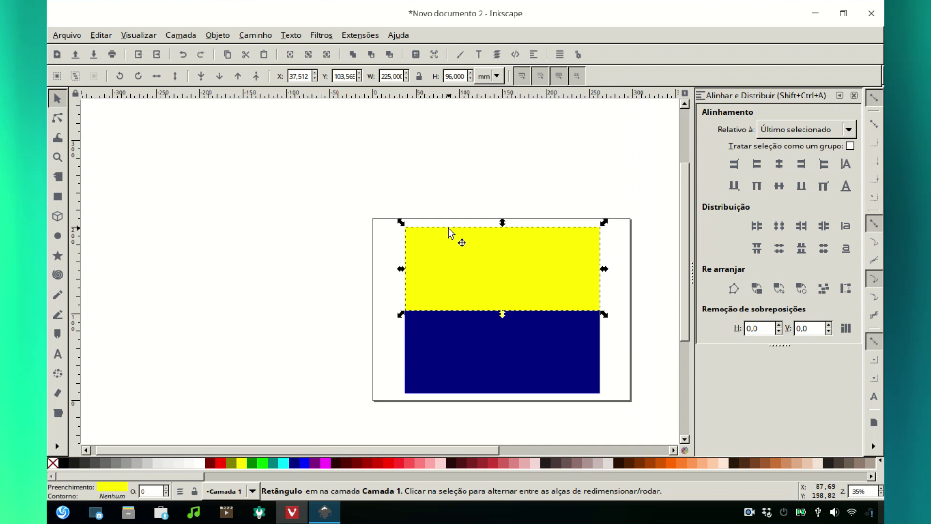
{"action": "key", "text": "Up"}
{"action": "key", "text": "Up"}
{"action": "key", "text": "Up"}
{"action": "key", "text": "Up"}
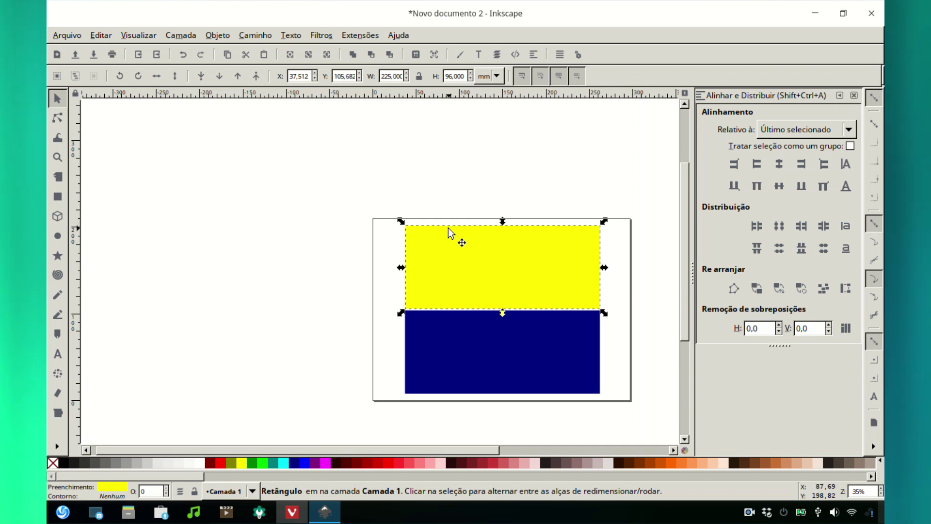
{"action": "left_click_drag", "start_coordinate": [433, 295], "coordinate": [416, 313]}
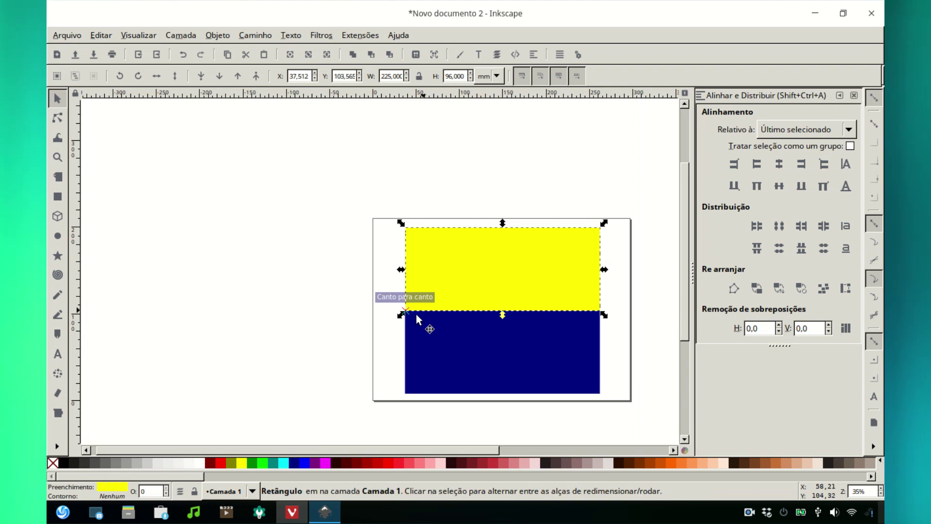
Apply a black outline to both the blue and the yellow rectangle
{"action": "left_click", "coordinate": [581, 334]}
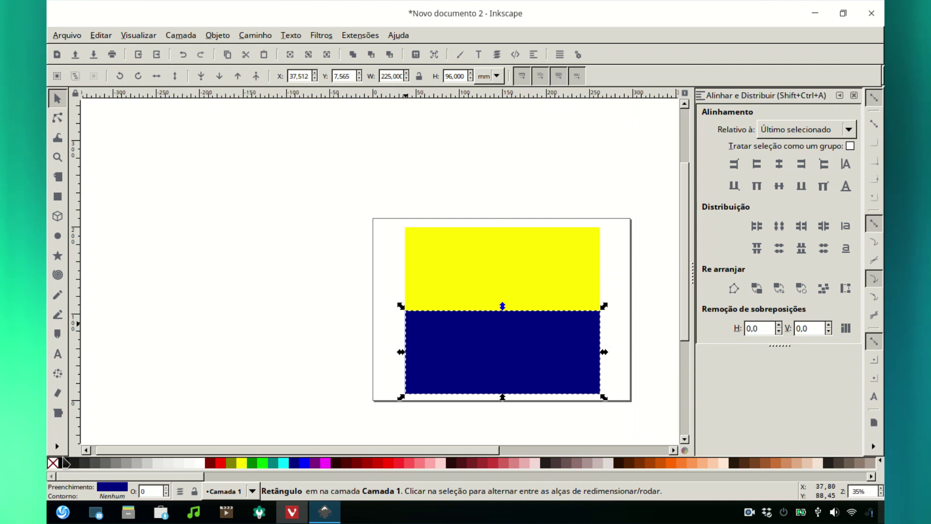
{"action": "right_click", "coordinate": [64, 467]}
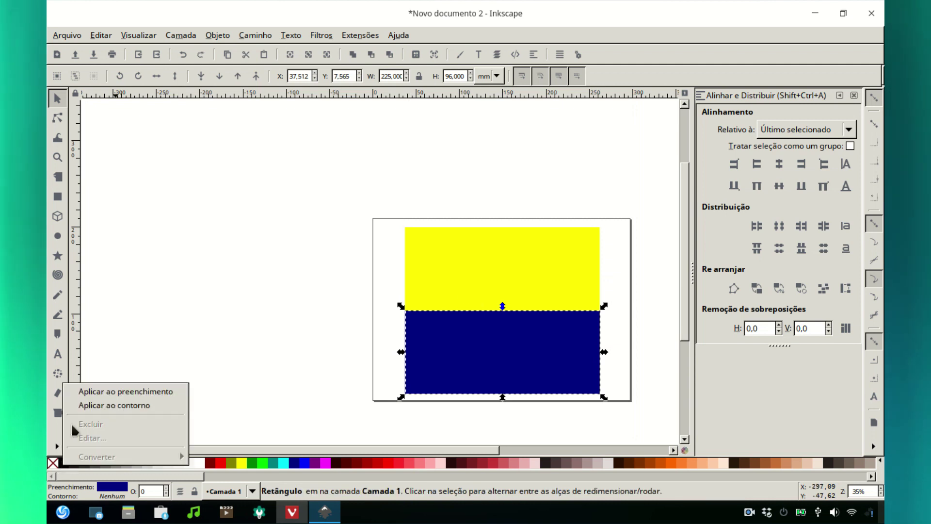
{"action": "left_click", "coordinate": [109, 406]}
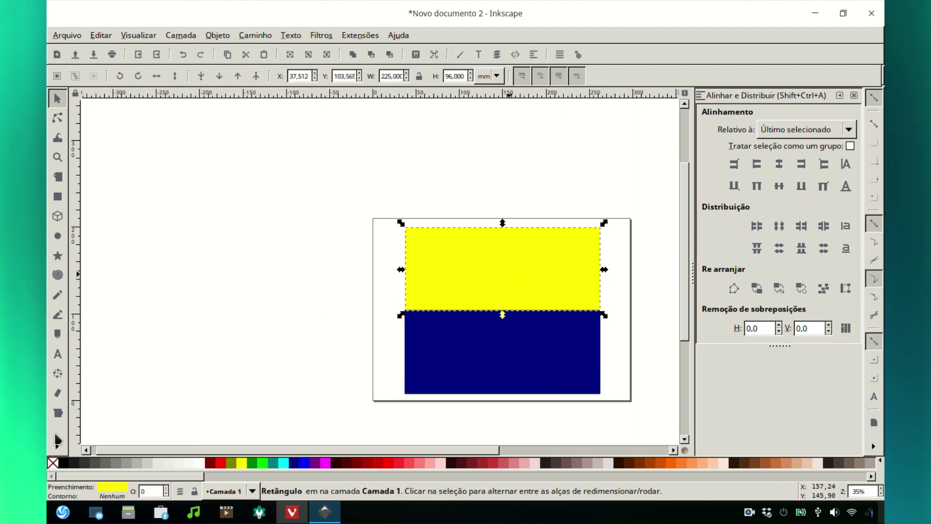
{"action": "right_click", "coordinate": [64, 467]}
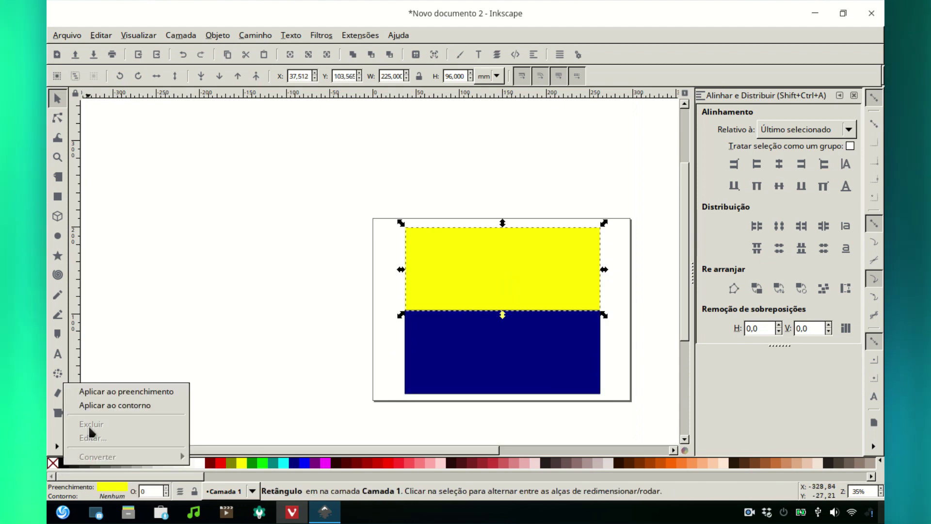
{"action": "left_click", "coordinate": [104, 406]}
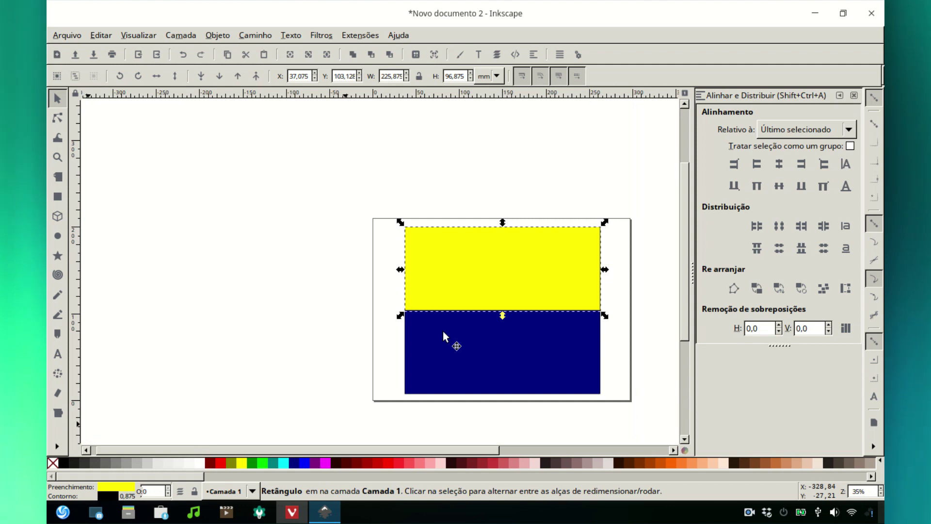
{"action": "key", "text": "Escape"}
Remove the fill from both rectangles so only their black outlines remain, and clear the selection
{"action": "left_click", "coordinate": [421, 342]}
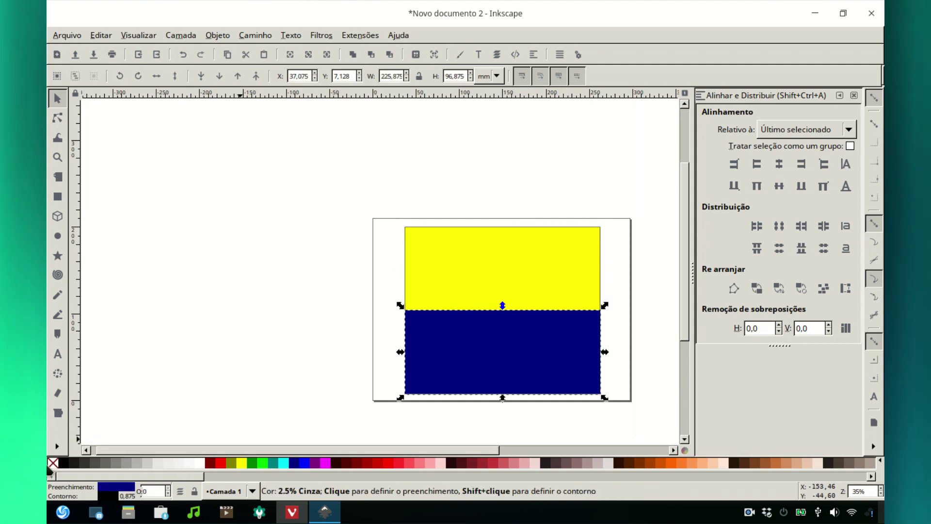
{"action": "left_click", "coordinate": [53, 464]}
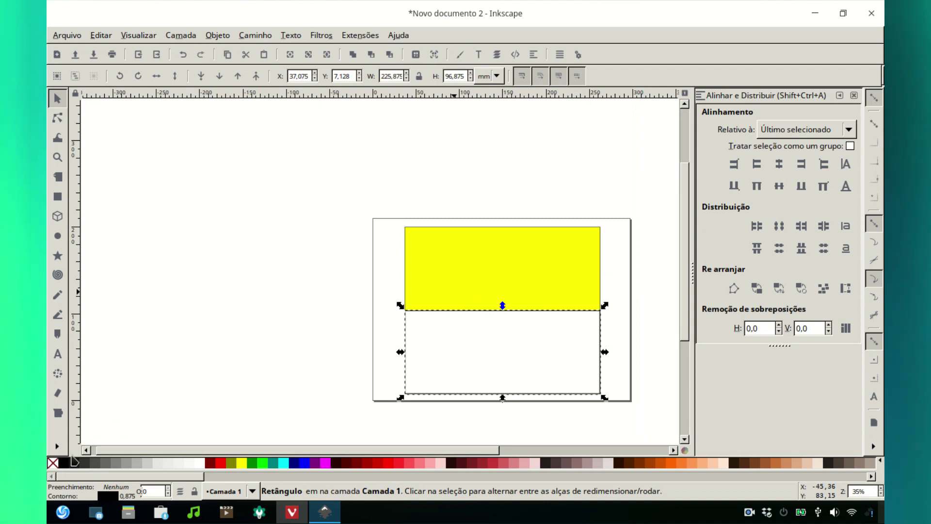
{"action": "left_click", "coordinate": [54, 462]}
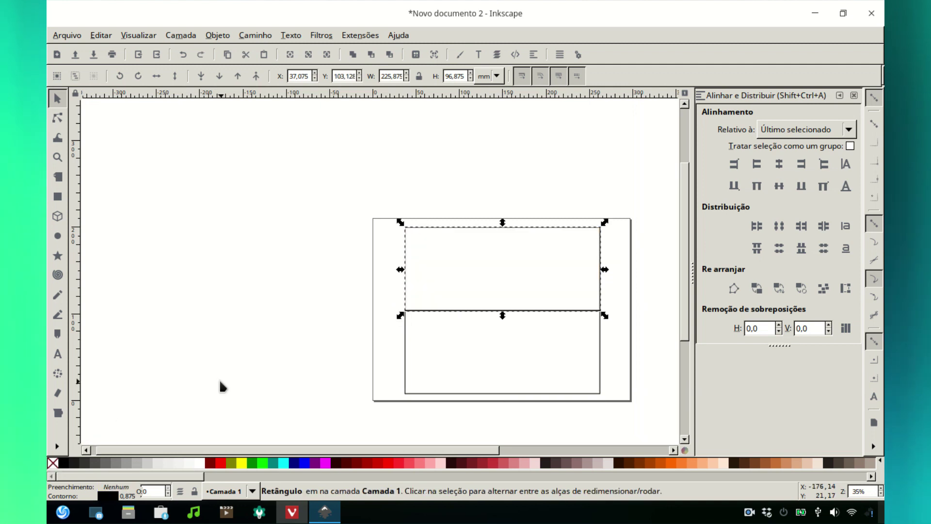
{"action": "left_click", "coordinate": [390, 373]}
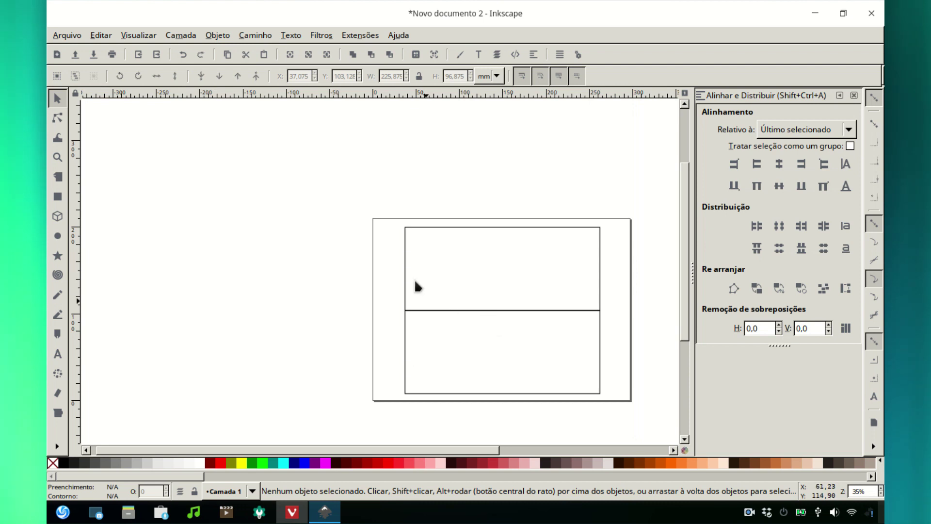
{"action": "left_click", "coordinate": [486, 311]}
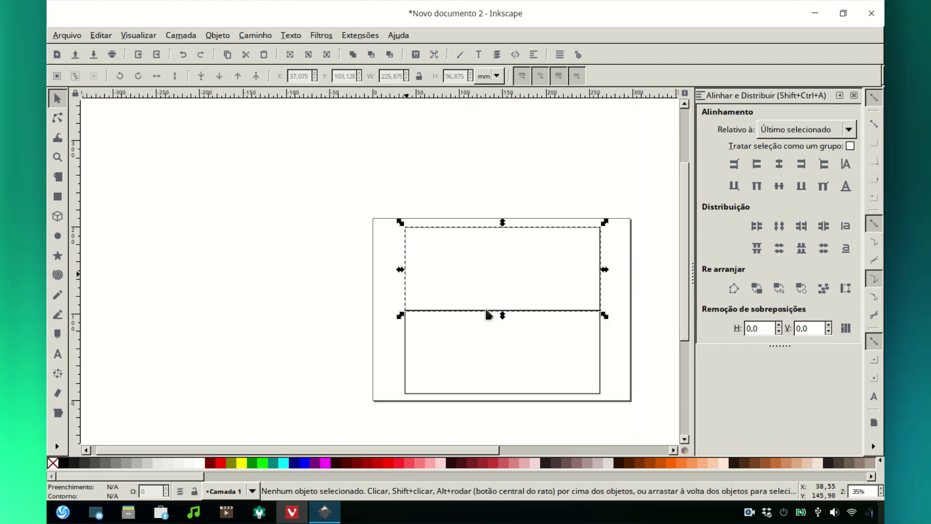
{"action": "left_click", "coordinate": [392, 297]}
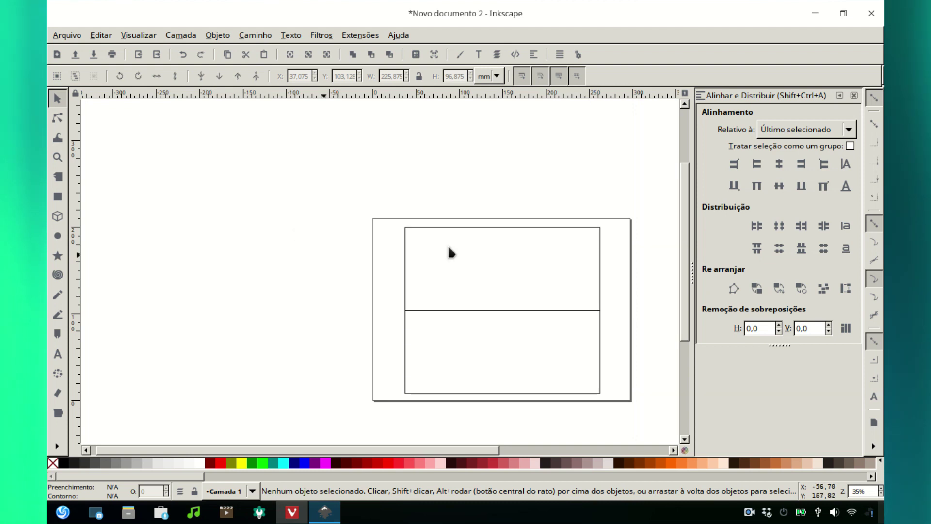
{"action": "left_click", "coordinate": [429, 228]}
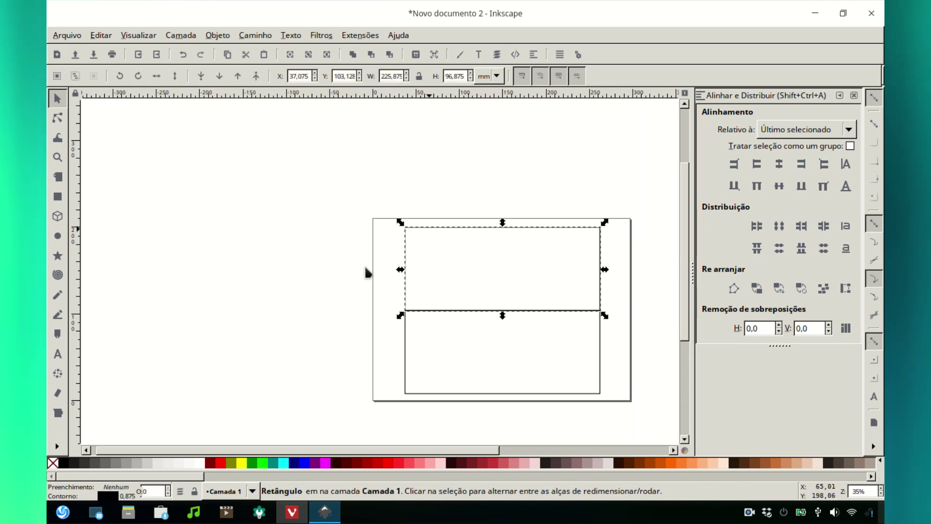
{"action": "left_click", "coordinate": [563, 332]}
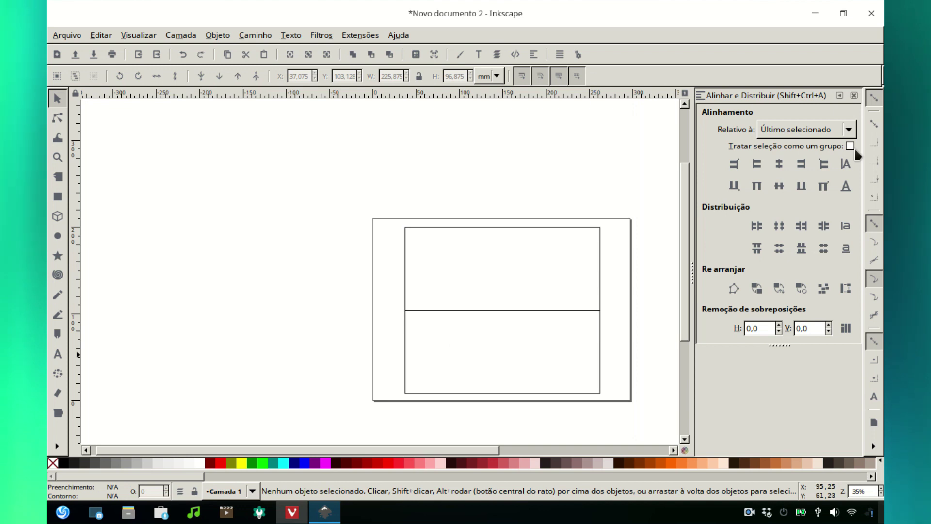
Collapse the docked Align and Distribute dialog to widen the canvas
{"action": "left_click", "coordinate": [839, 96]}
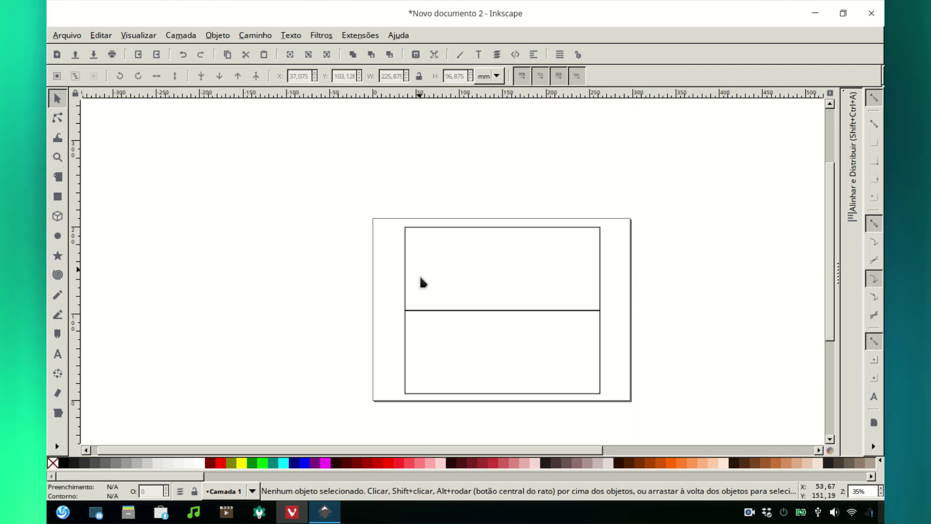
Switch to the hulk azulejo.svg document, examine its Hulk image, and return to the two-rectangle document
{"action": "left_click", "coordinate": [332, 517]}
{"action": "left_click", "coordinate": [333, 517]}
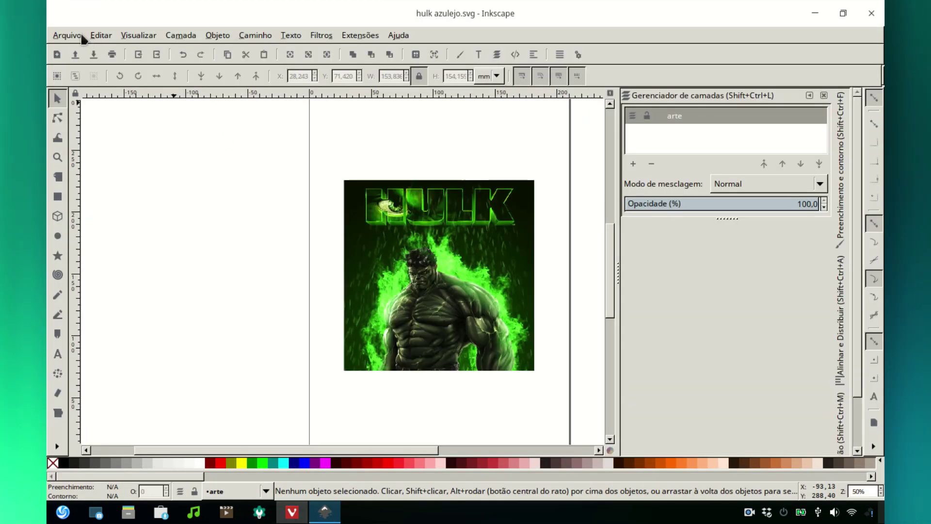
{"action": "left_click", "coordinate": [74, 34]}
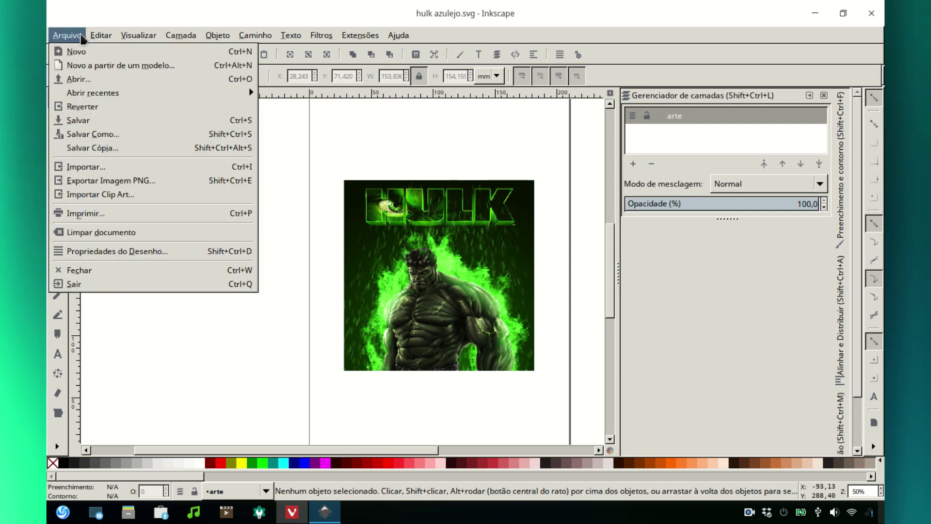
{"action": "left_click", "coordinate": [310, 276]}
{"action": "left_click", "coordinate": [412, 301]}
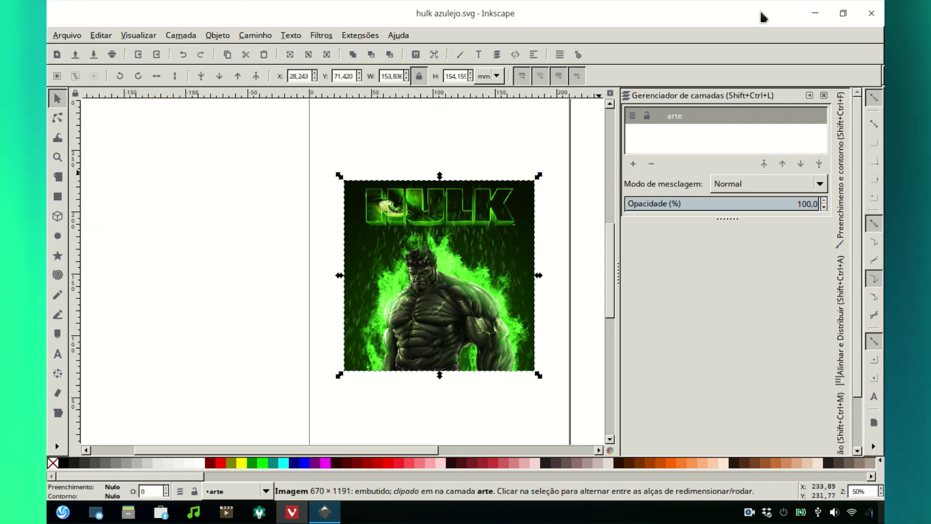
{"action": "left_click", "coordinate": [814, 14]}
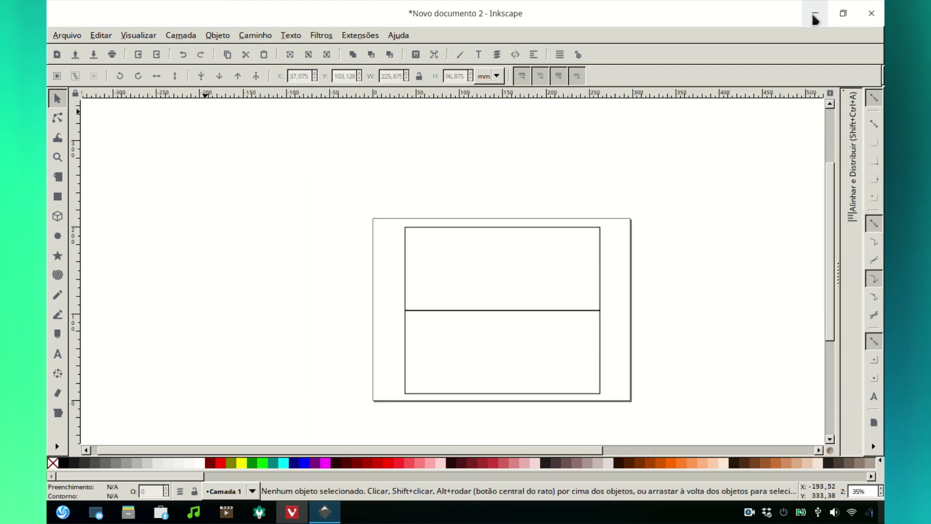
Save the two-rectangle template to the Desktop as an Inkscape SVG named gabarito caneca.svg
{"action": "left_click", "coordinate": [72, 37]}
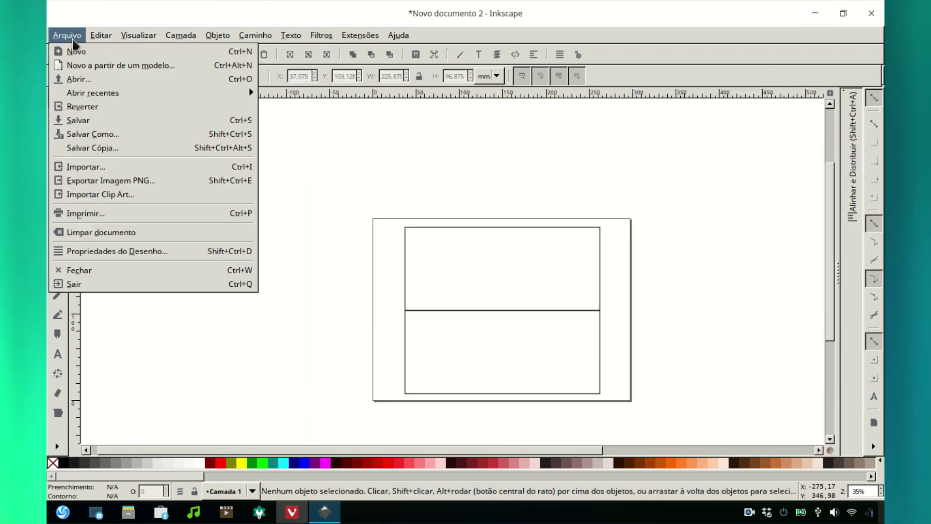
{"action": "left_click", "coordinate": [77, 121]}
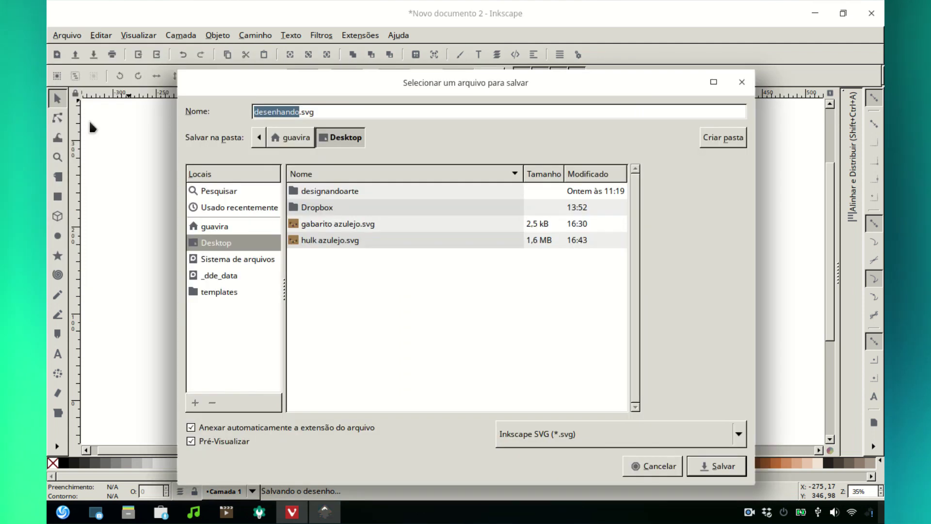
{"action": "type", "text": "ga"}
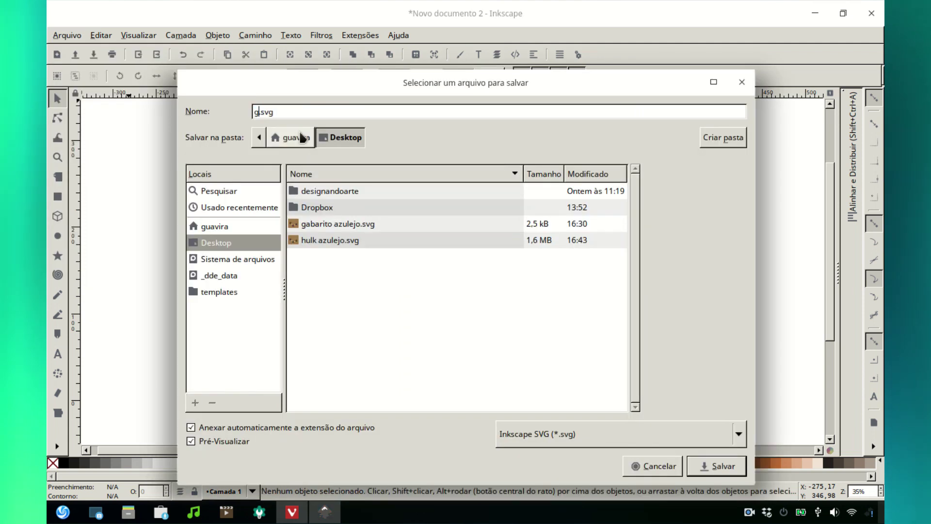
{"action": "type", "text": "bar"}
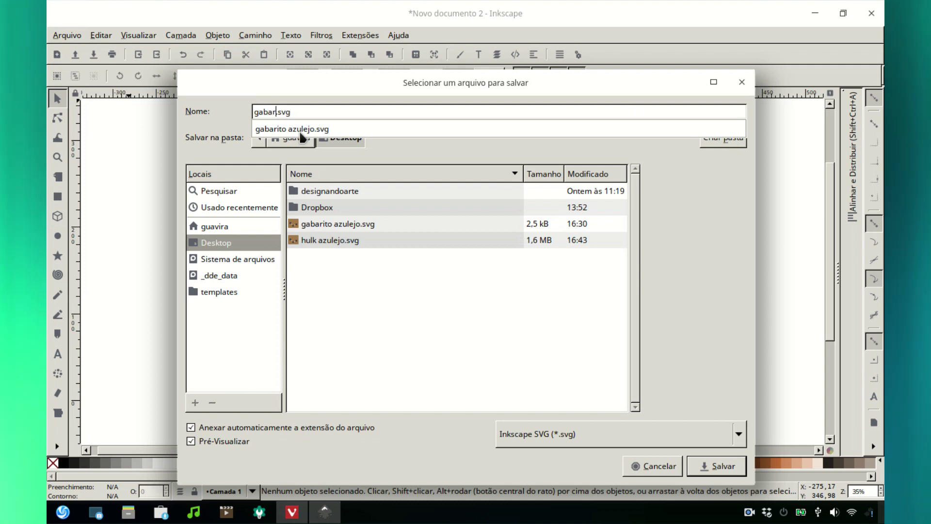
{"action": "type", "text": "ito "}
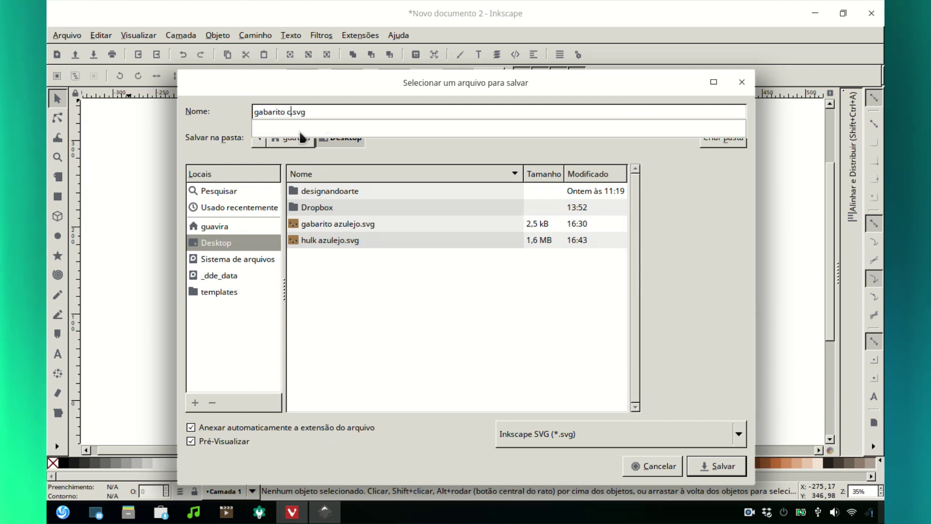
{"action": "type", "text": "ca"}
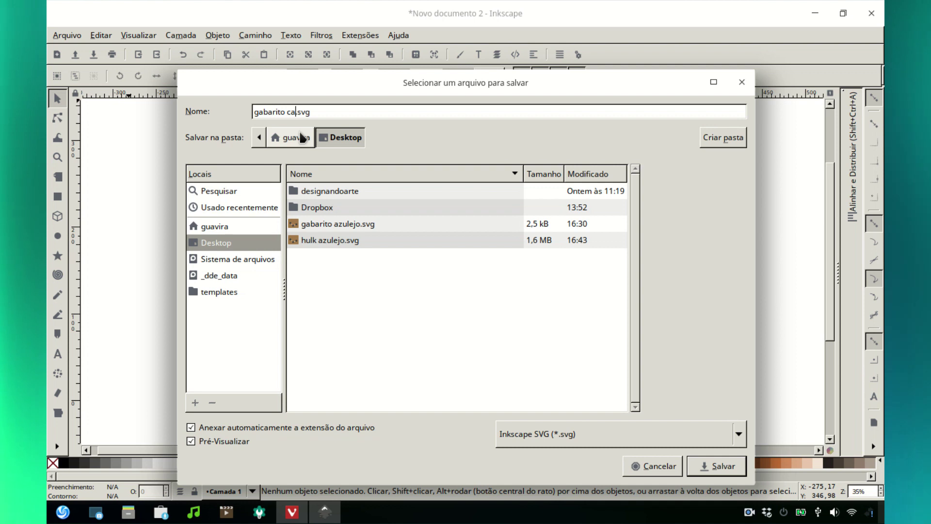
{"action": "type", "text": "nec"}
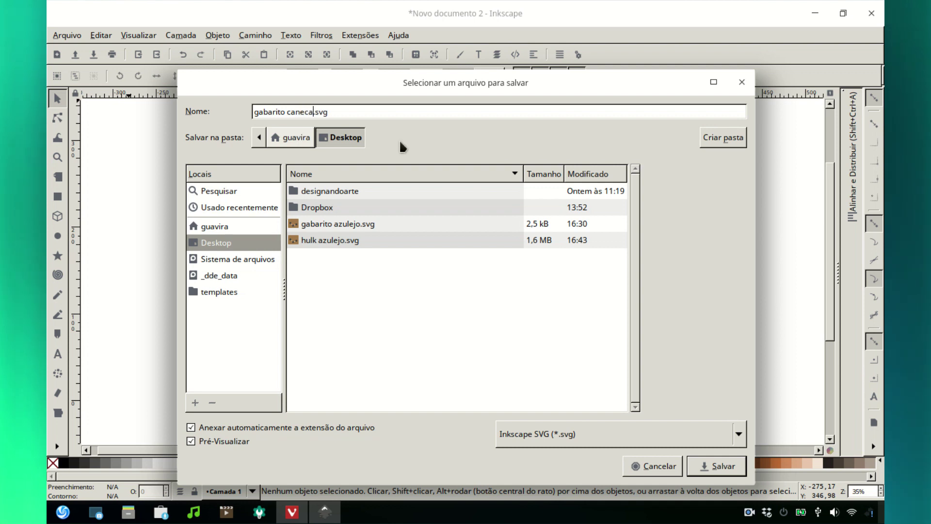
{"action": "type", "text": "a"}
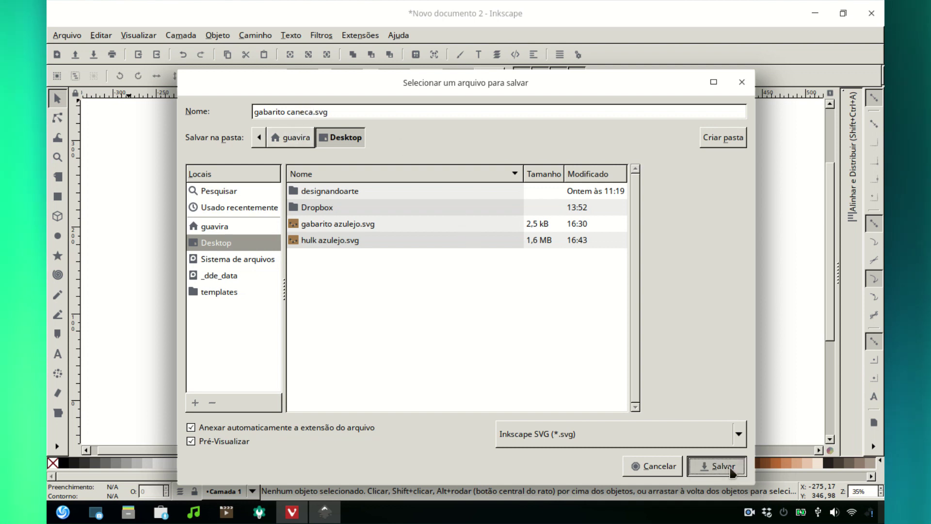
{"action": "left_click", "coordinate": [731, 468]}
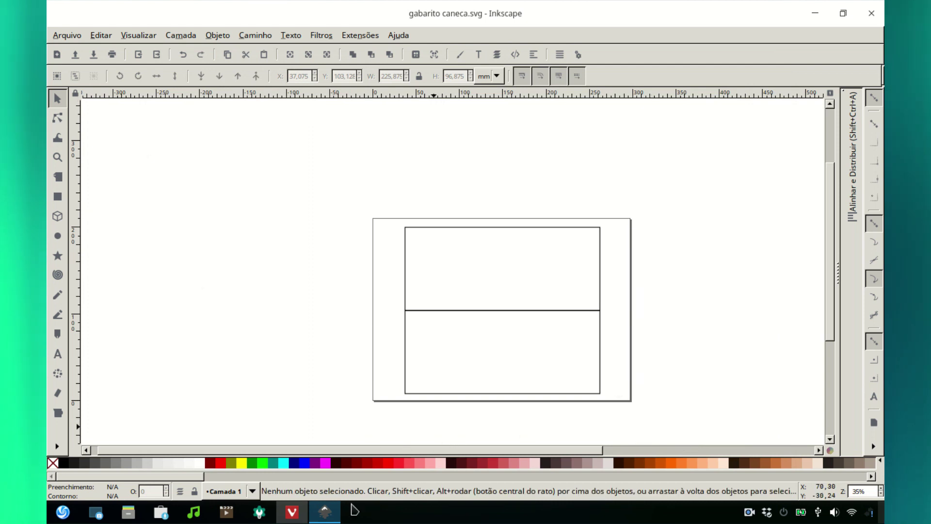
Switch to the Vivaldi browser and copy the "Painel Hulk 1,00 x 0,70m" image from the hulk image search
{"action": "left_click", "coordinate": [293, 512]}
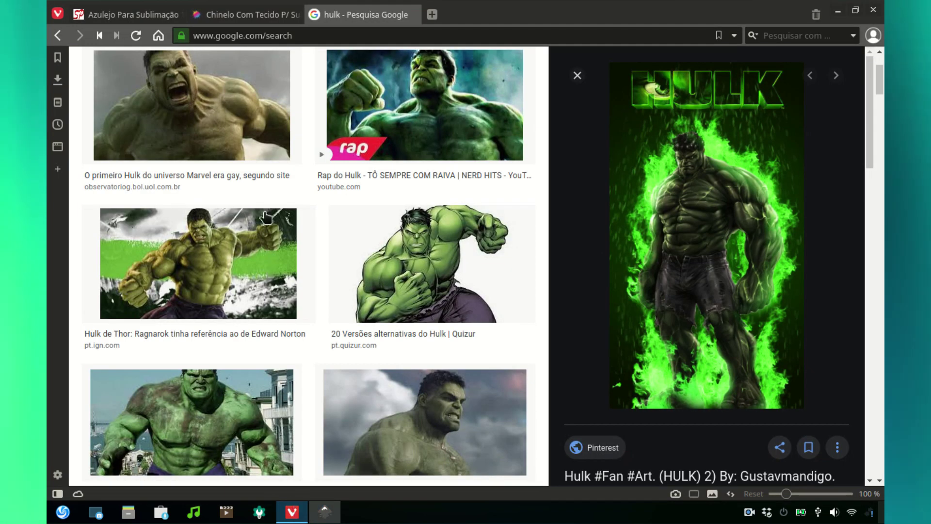
{"action": "scroll", "coordinate": [296, 191], "scroll_direction": "down", "scroll_amount": 2}
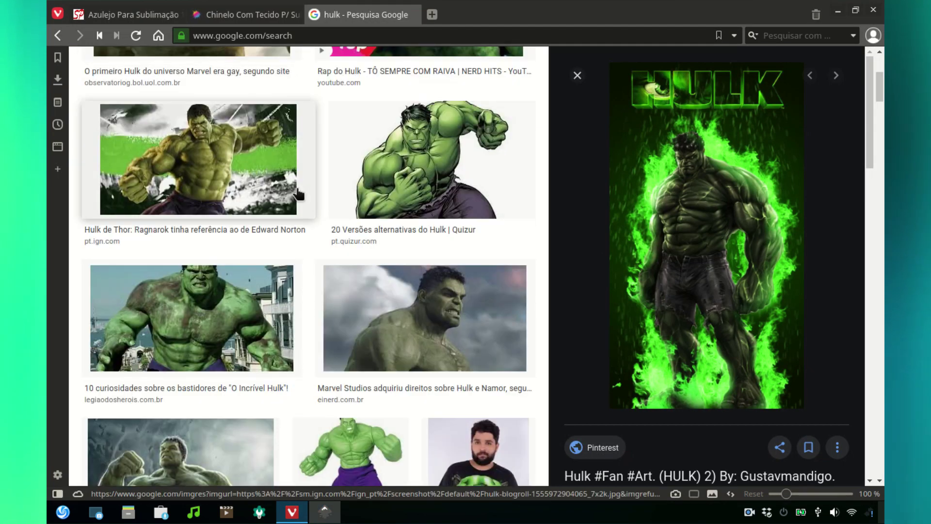
{"action": "scroll", "coordinate": [298, 194], "scroll_direction": "up", "scroll_amount": 5}
{"action": "scroll", "coordinate": [298, 193], "scroll_direction": "down", "scroll_amount": 5}
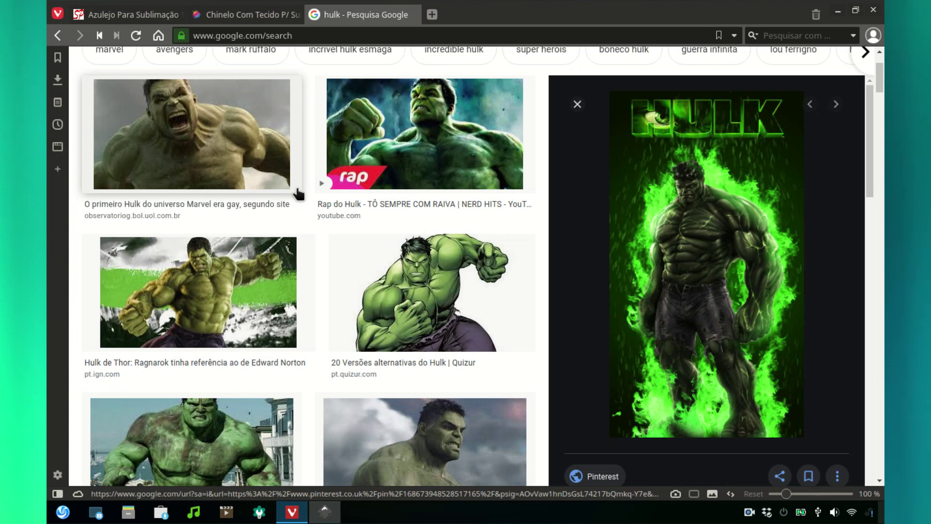
{"action": "scroll", "coordinate": [298, 194], "scroll_direction": "down", "scroll_amount": 2}
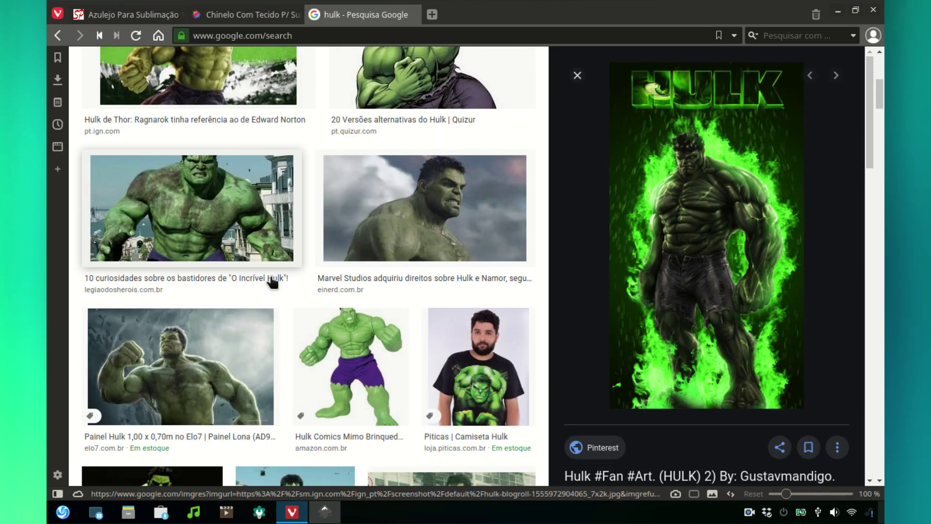
{"action": "scroll", "coordinate": [208, 310], "scroll_direction": "down", "scroll_amount": 2}
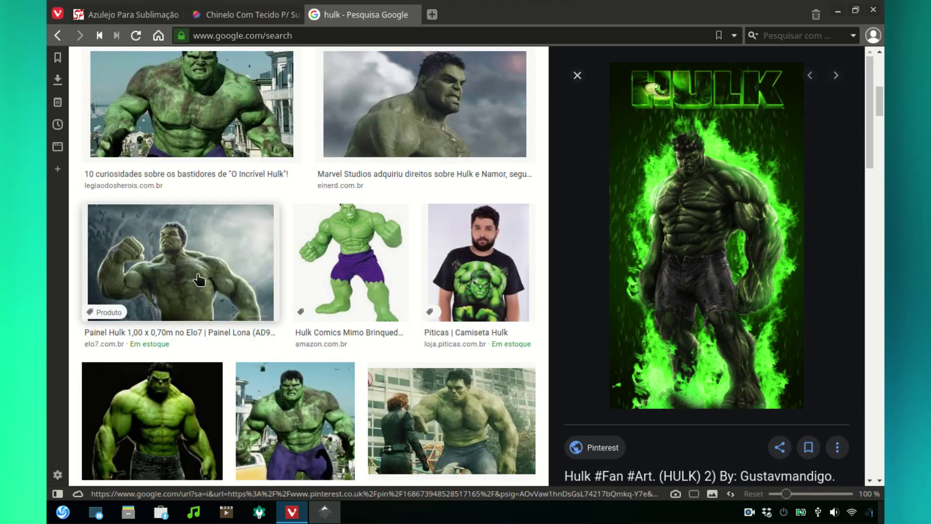
{"action": "left_click", "coordinate": [199, 280]}
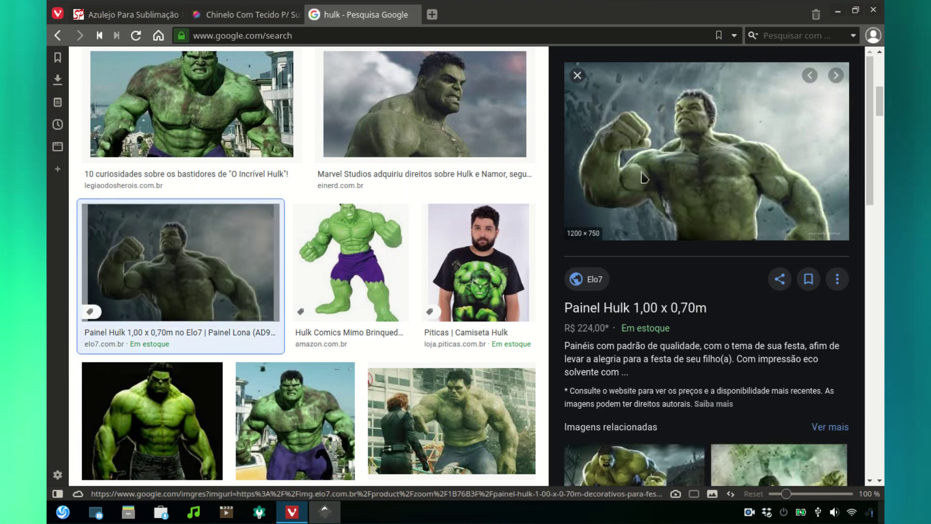
{"action": "right_click", "coordinate": [730, 141]}
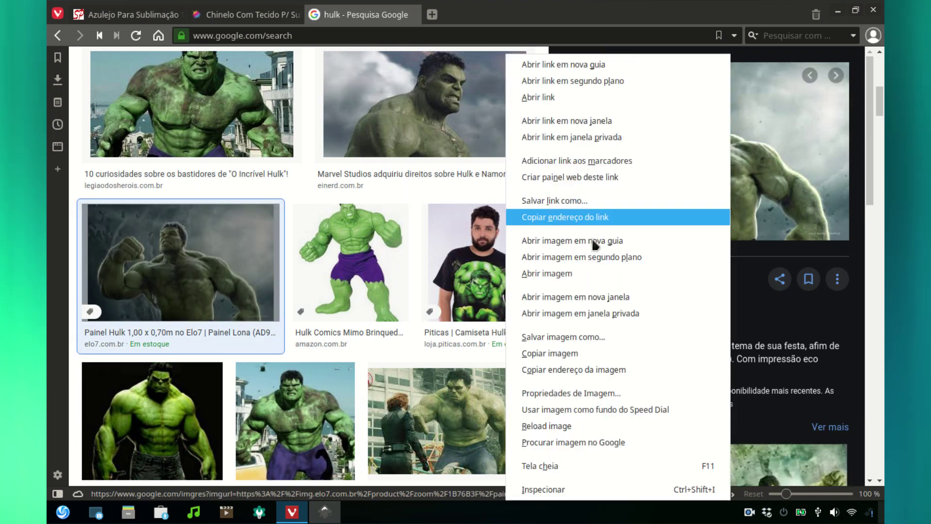
{"action": "left_click", "coordinate": [601, 354]}
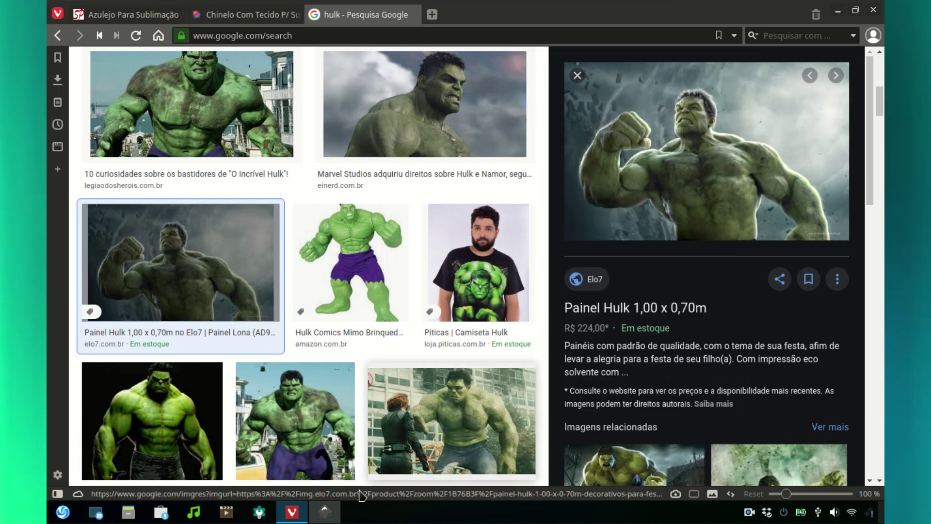
Return to Inkscape, paste the copied Hulk image into gabarito caneca.svg, and place it over the upper rectangle
{"action": "left_click", "coordinate": [333, 513]}
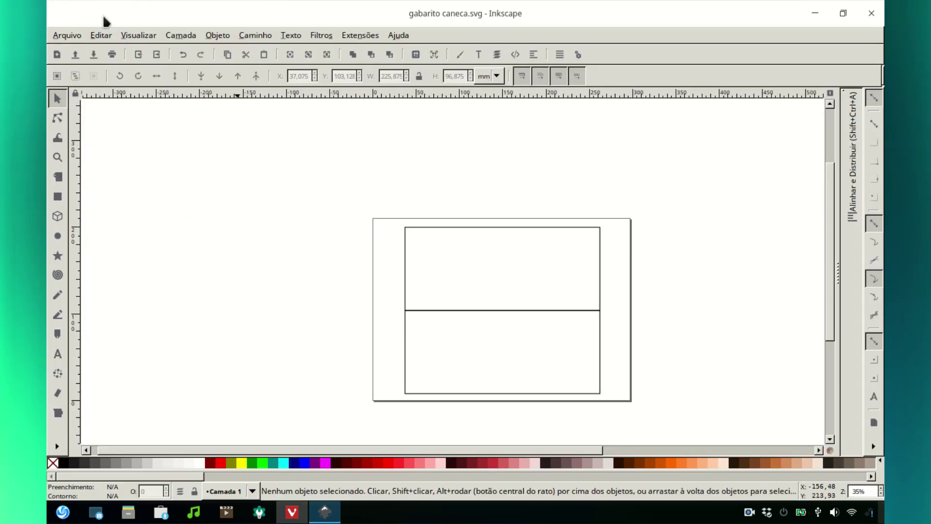
{"action": "left_click", "coordinate": [99, 35]}
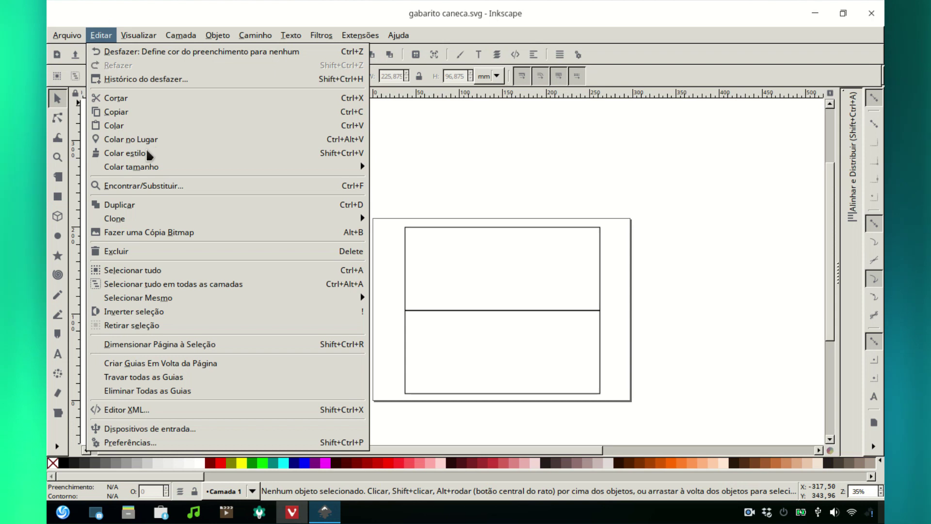
{"action": "left_click", "coordinate": [125, 127]}
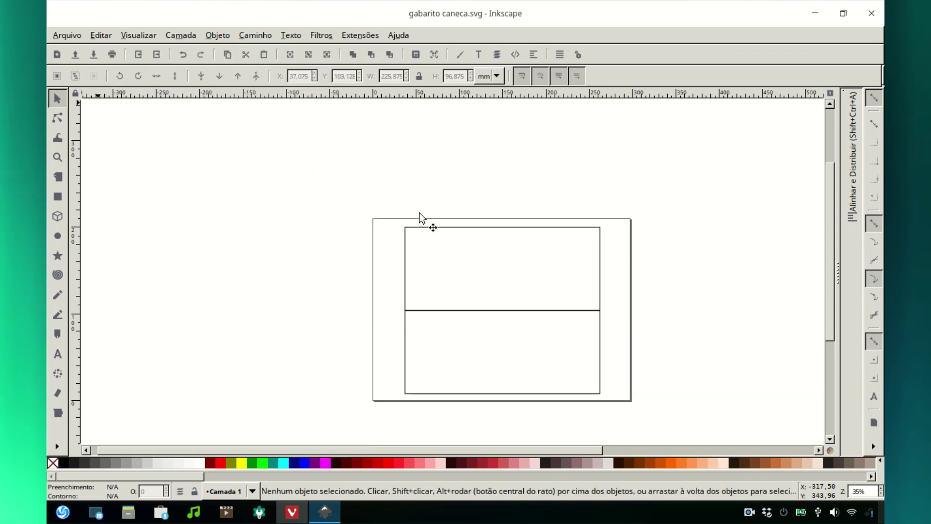
{"action": "left_click_drag", "start_coordinate": [359, 202], "coordinate": [451, 240]}
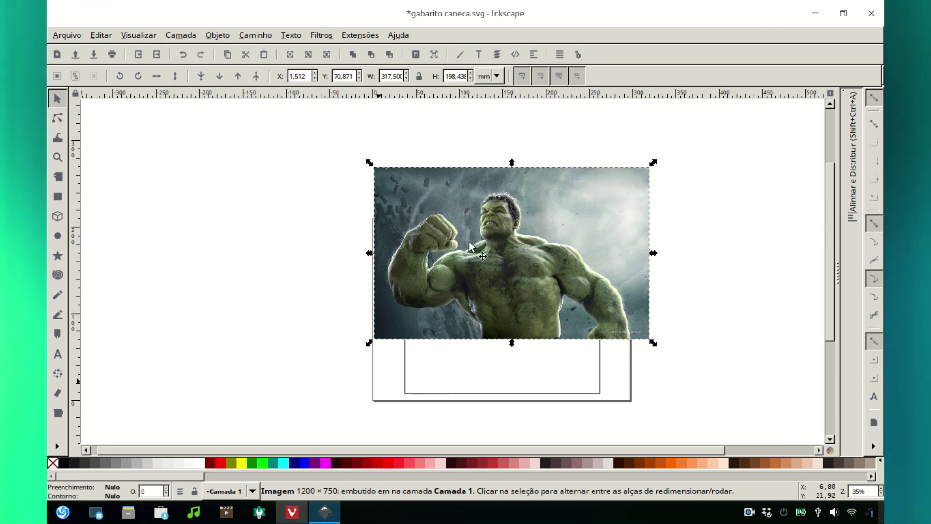
{"action": "right_click", "coordinate": [435, 201]}
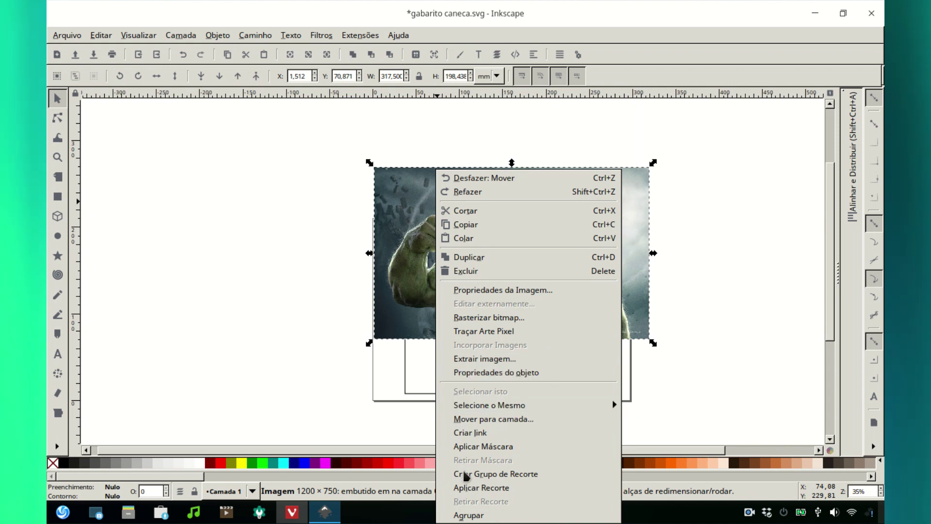
{"action": "left_click", "coordinate": [397, 184]}
{"action": "right_click", "coordinate": [406, 150]}
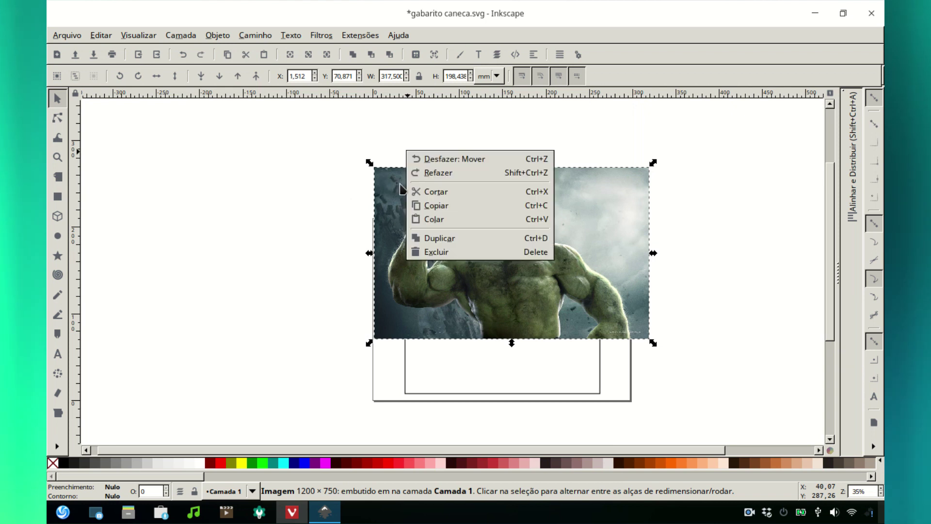
{"action": "left_click", "coordinate": [399, 190]}
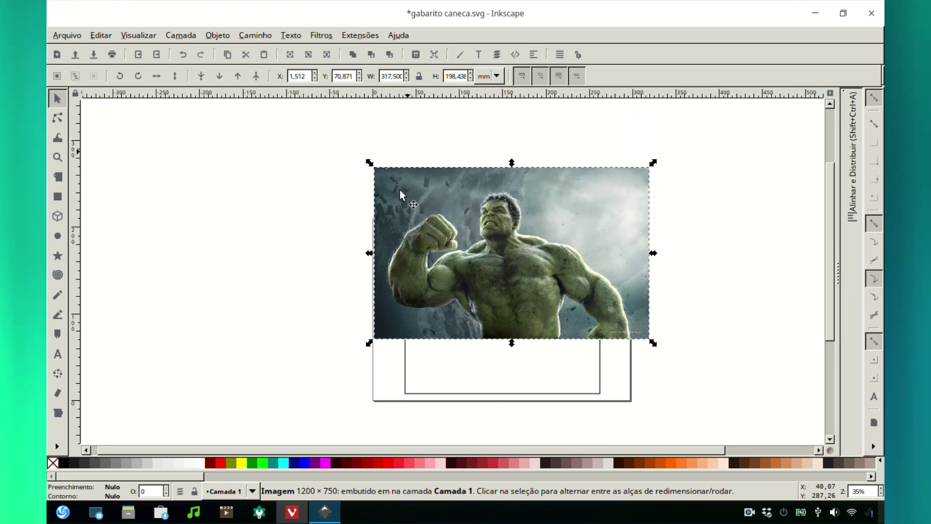
{"action": "right_click", "coordinate": [424, 182]}
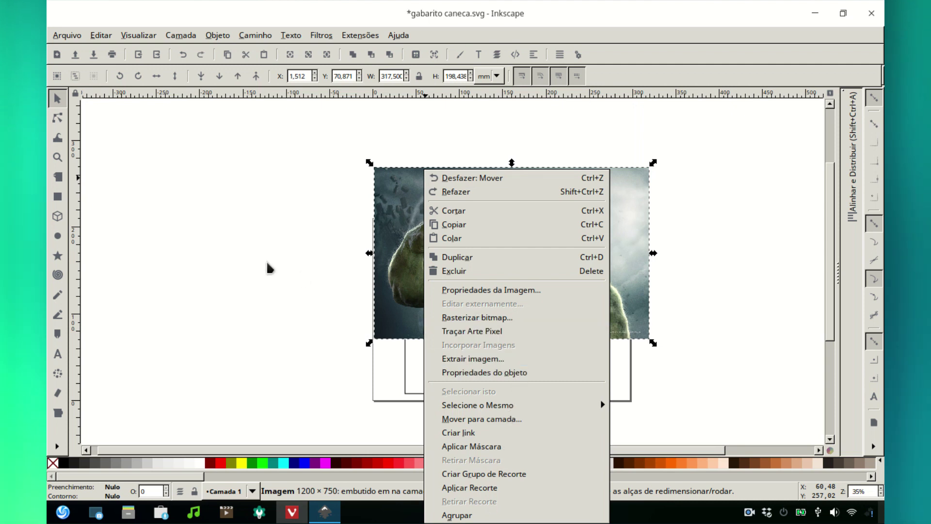
{"action": "left_click", "coordinate": [322, 258]}
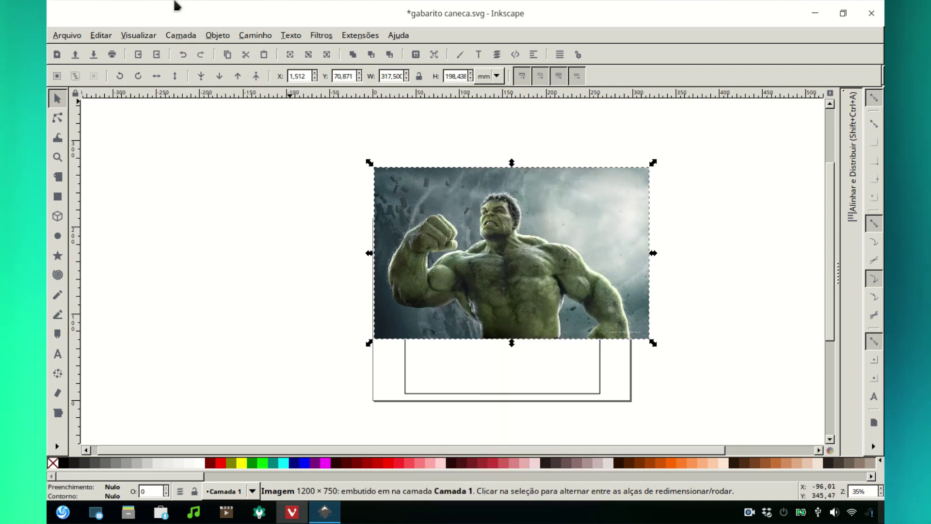
Send the Hulk image to the back, behind the two rectangle outlines
{"action": "left_click", "coordinate": [217, 36]}
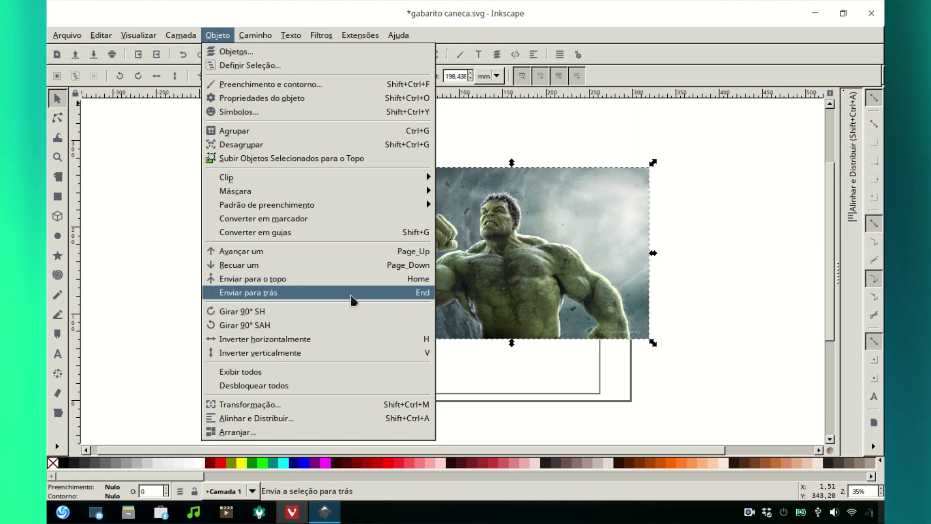
{"action": "left_click", "coordinate": [265, 293]}
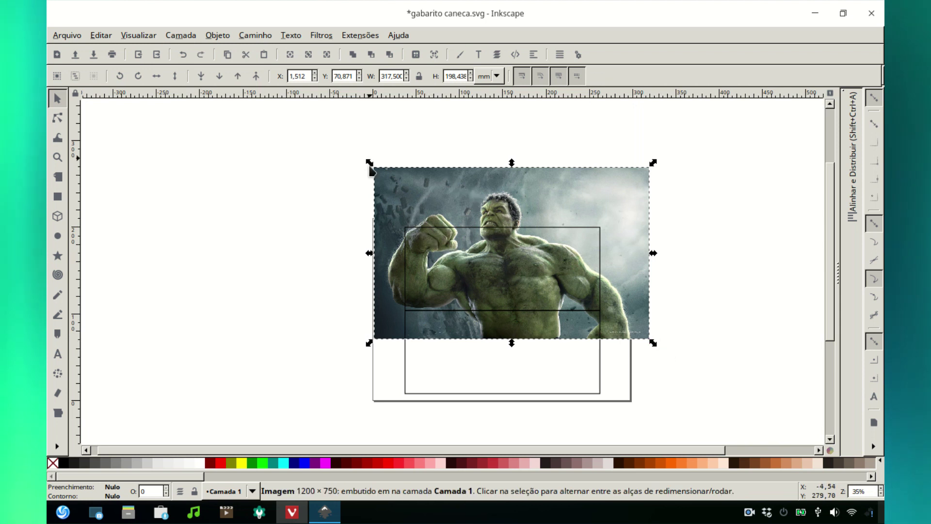
Try to shrink the Hulk image from its upper-left corner without locked proportions, and undo the scaling
{"action": "left_click_drag", "start_coordinate": [371, 166], "coordinate": [400, 202]}
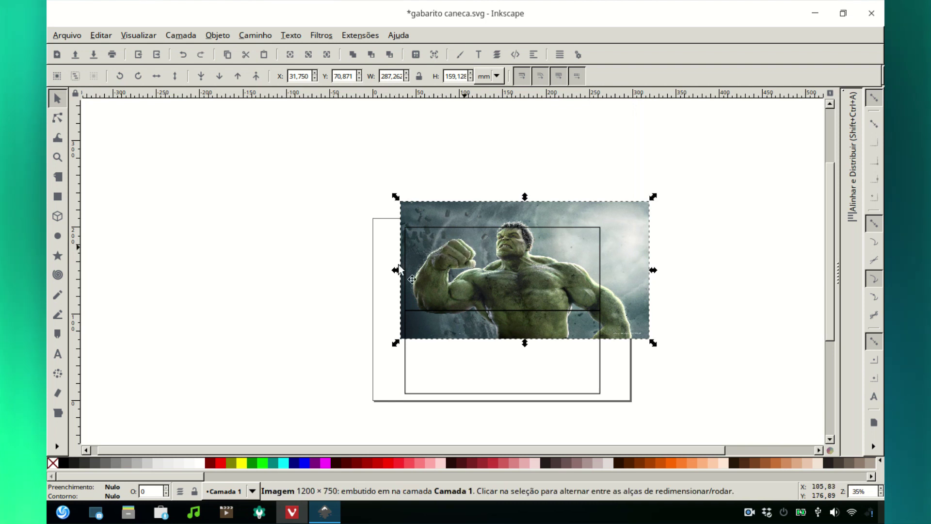
{"action": "left_click", "coordinate": [99, 36]}
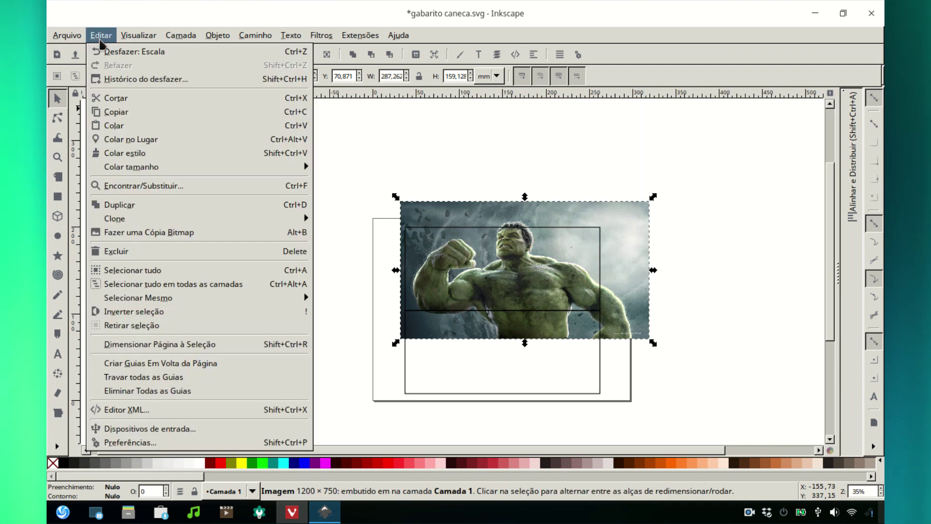
{"action": "left_click", "coordinate": [116, 52]}
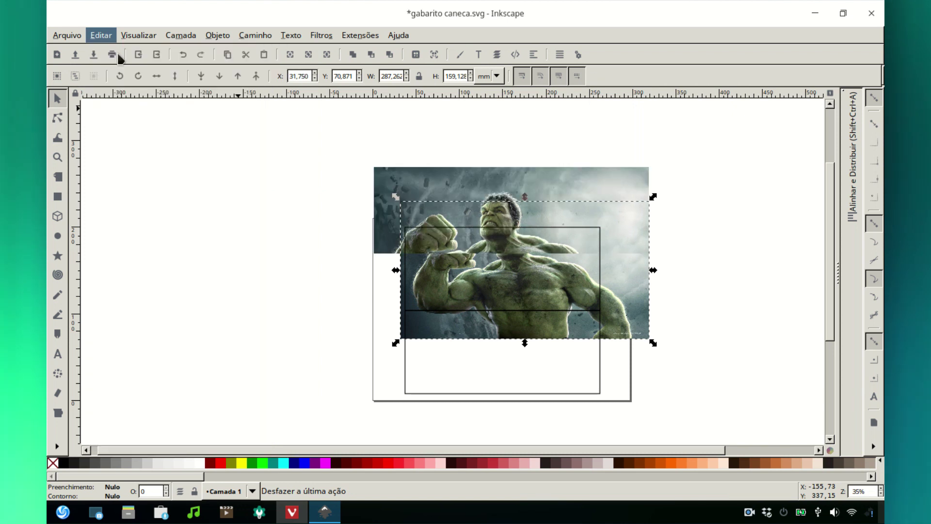
Lock the width-to-height ratio and scale the Hulk image over the upper rectangle to about 237 × 148 mm
{"action": "left_click", "coordinate": [418, 76]}
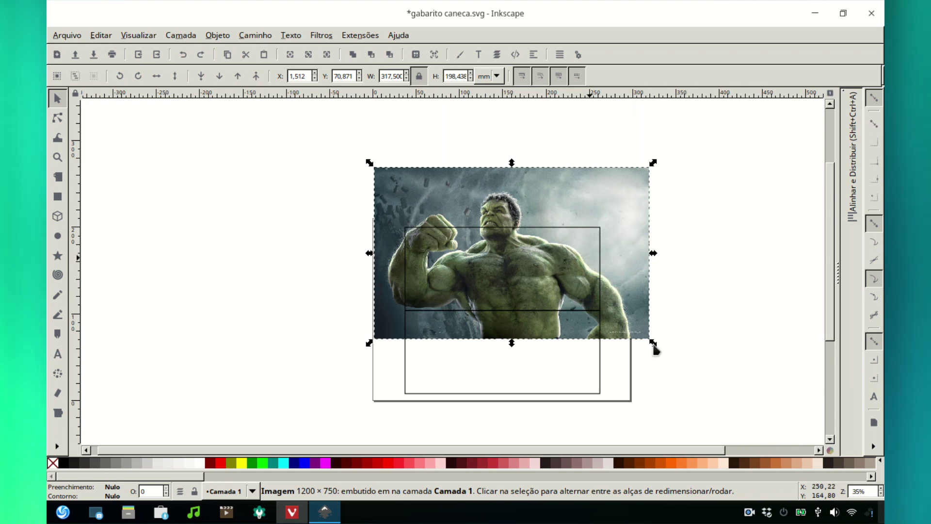
{"action": "left_click_drag", "start_coordinate": [631, 323], "coordinate": [629, 322]}
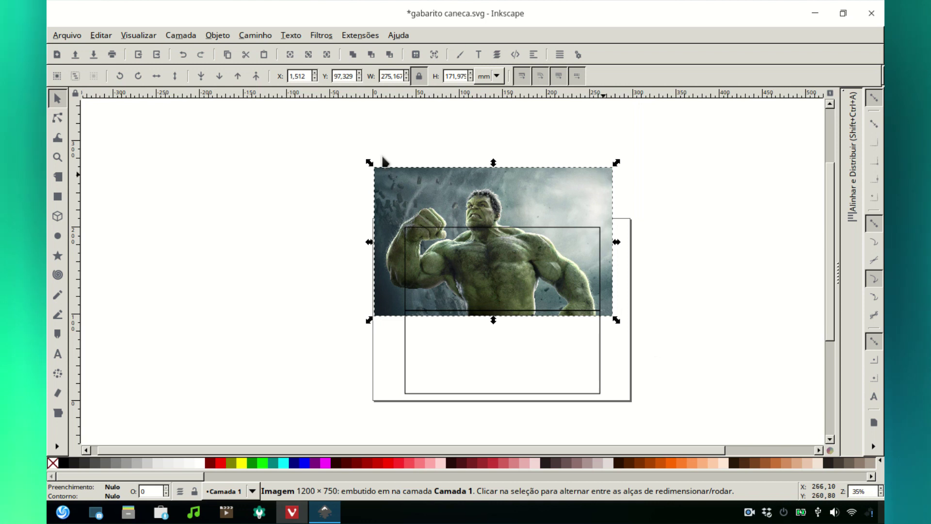
{"action": "left_click_drag", "start_coordinate": [369, 162], "coordinate": [360, 183]}
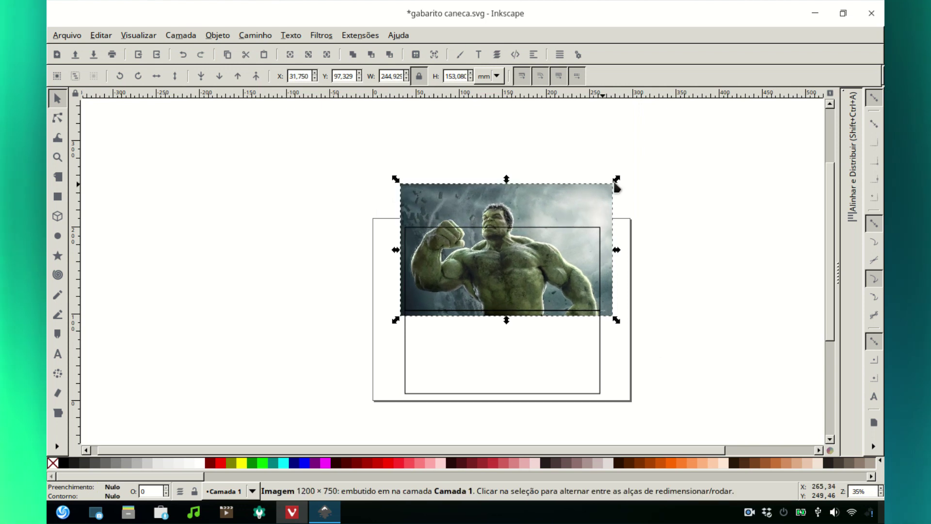
{"action": "left_click_drag", "start_coordinate": [596, 196], "coordinate": [609, 336]}
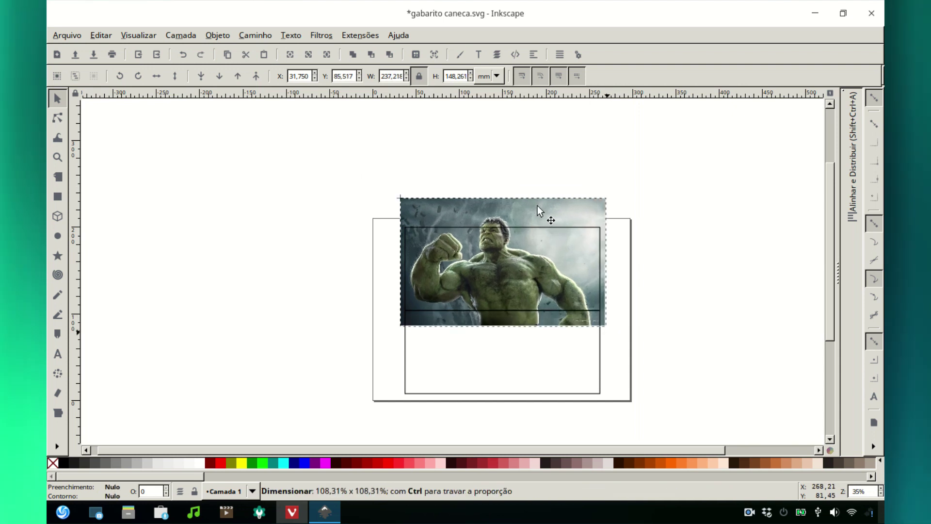
Move the Hulk image down so it covers the upper rectangle, at about 236 × 148 mm
{"action": "left_click_drag", "start_coordinate": [537, 215], "coordinate": [538, 220]}
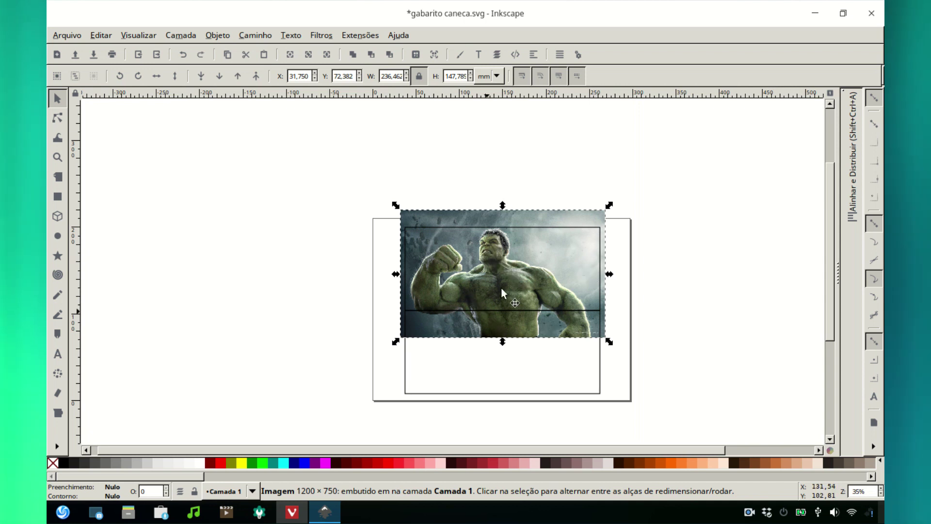
{"action": "left_click", "coordinate": [368, 206]}
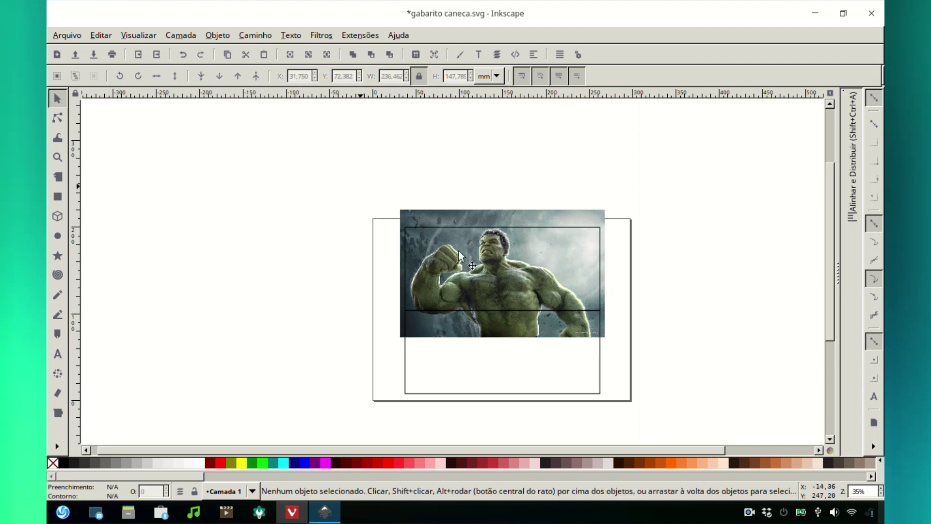
Clip the Hulk image to the upper rectangle's outline
{"action": "left_click", "coordinate": [423, 227]}
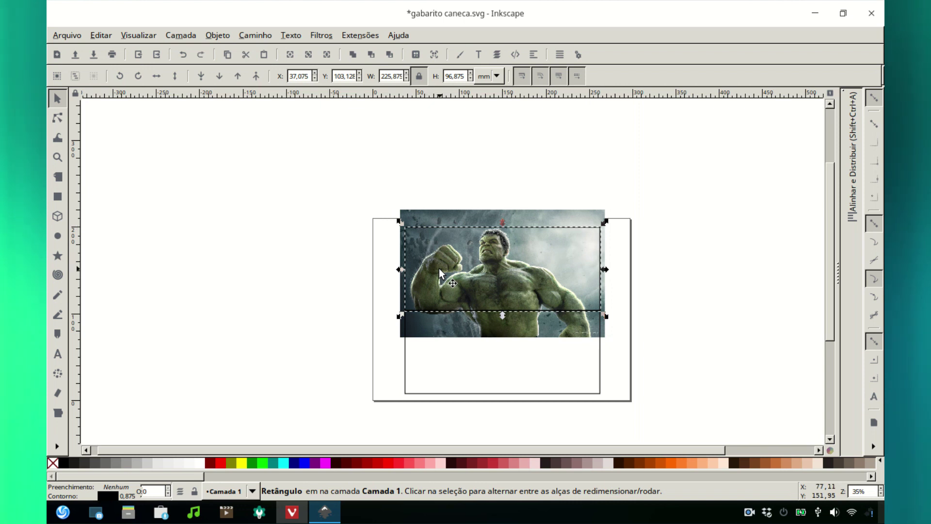
{"action": "left_click", "coordinate": [453, 216]}
{"action": "left_click", "coordinate": [359, 192]}
{"action": "left_click_drag", "start_coordinate": [330, 191], "coordinate": [627, 339]}
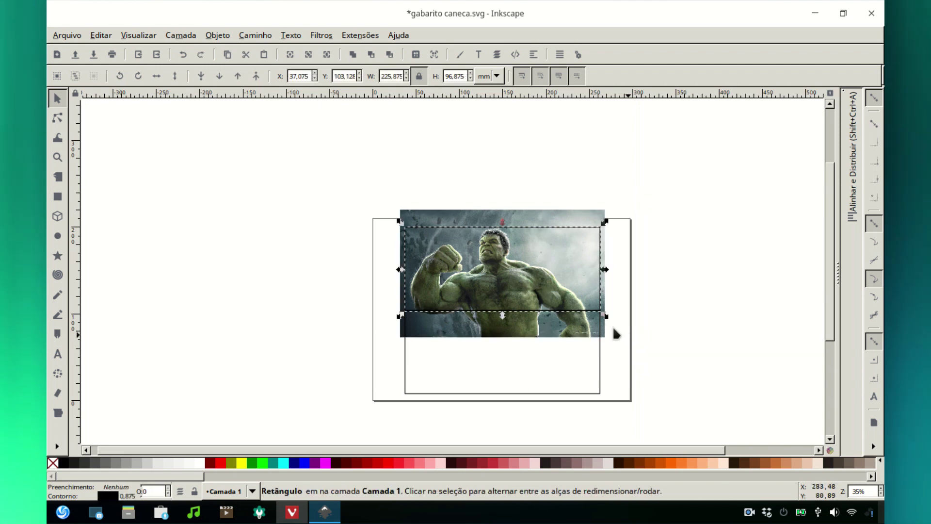
{"action": "left_click_drag", "start_coordinate": [679, 368], "coordinate": [232, 148]}
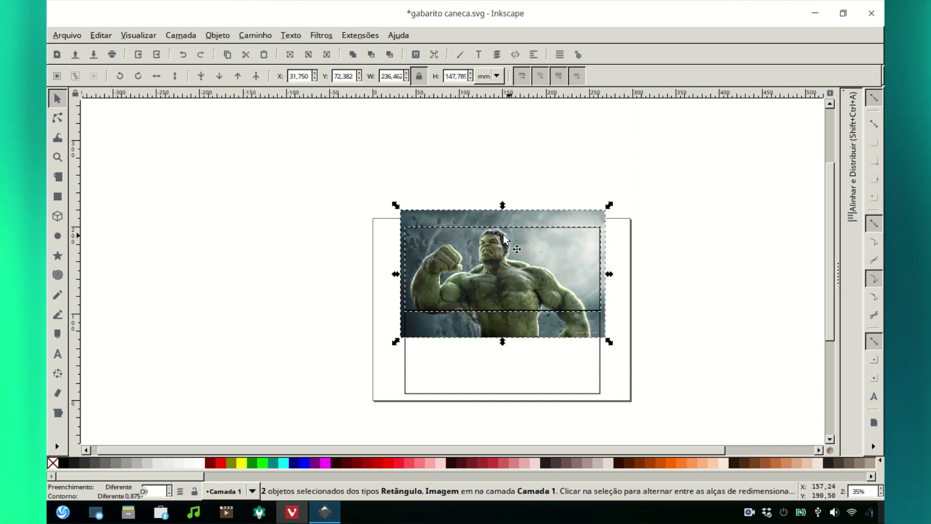
{"action": "left_click", "coordinate": [217, 36]}
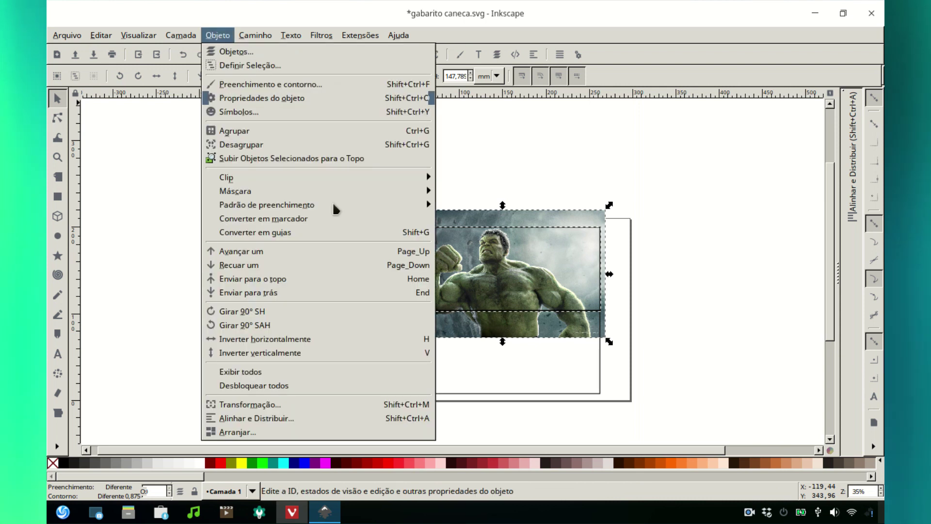
{"action": "mouse_move", "coordinate": [369, 179]}
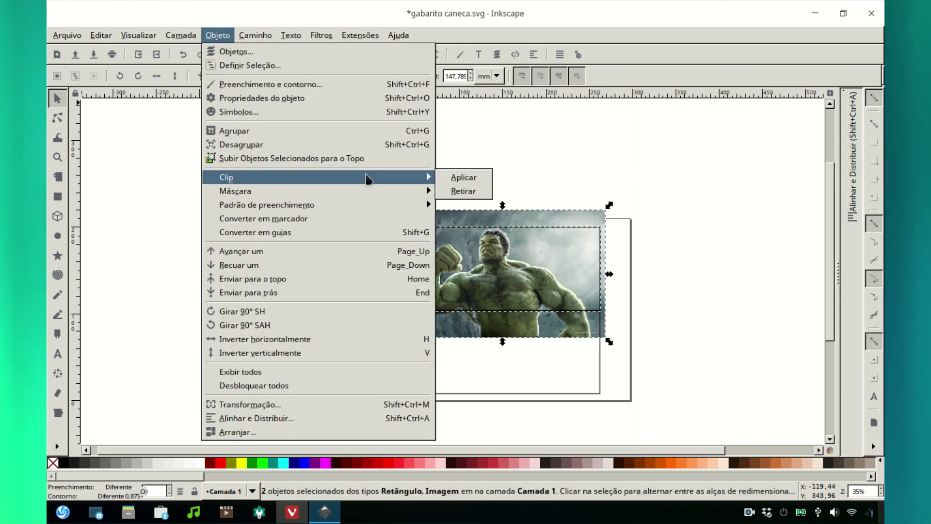
{"action": "left_click", "coordinate": [451, 178]}
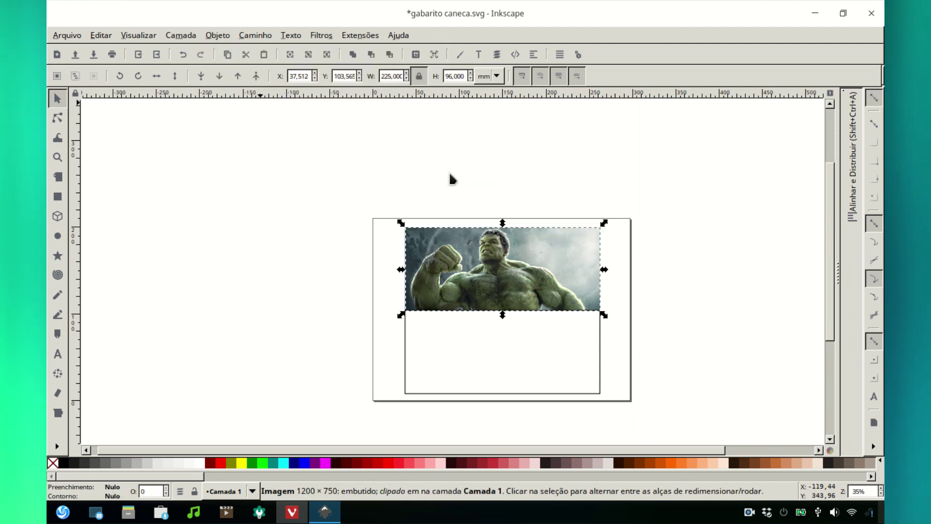
{"action": "left_click", "coordinate": [668, 297]}
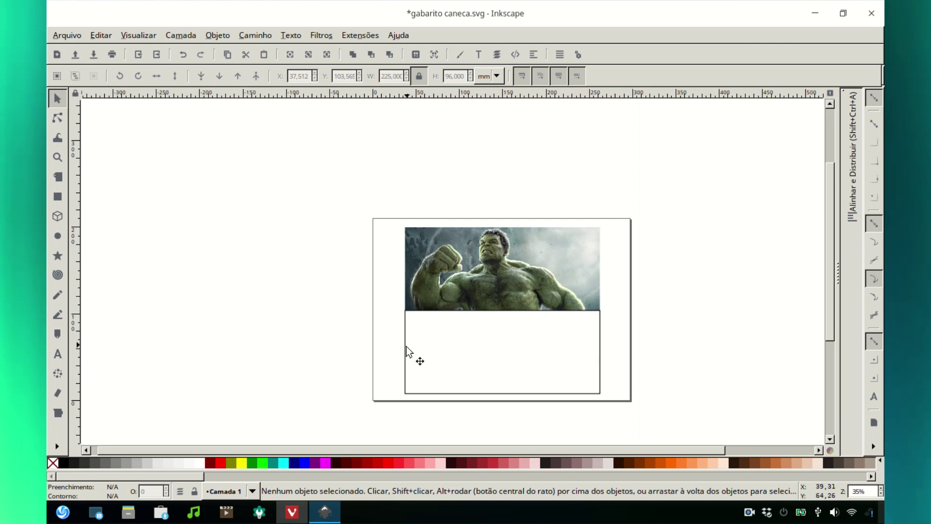
Fill the lower rectangle with light pink and replace that fill with crimson red
{"action": "left_click", "coordinate": [441, 390]}
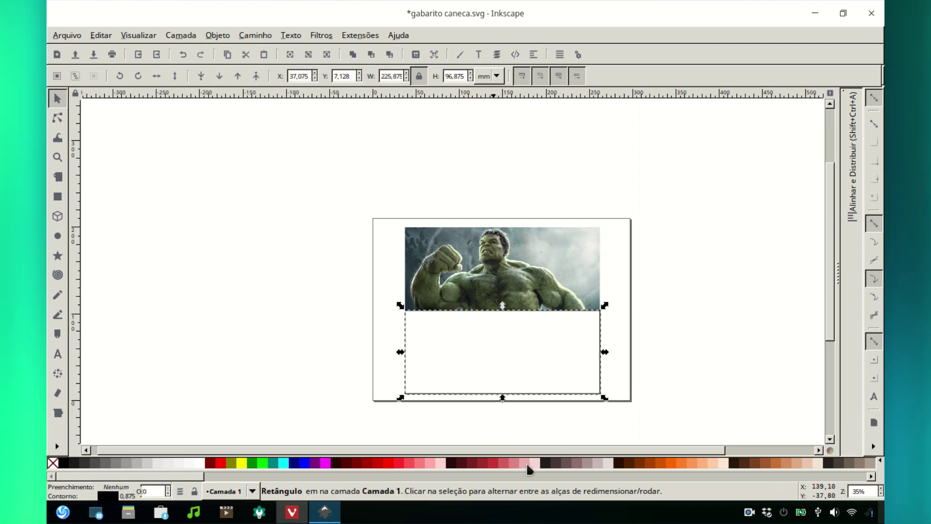
{"action": "left_click", "coordinate": [525, 462]}
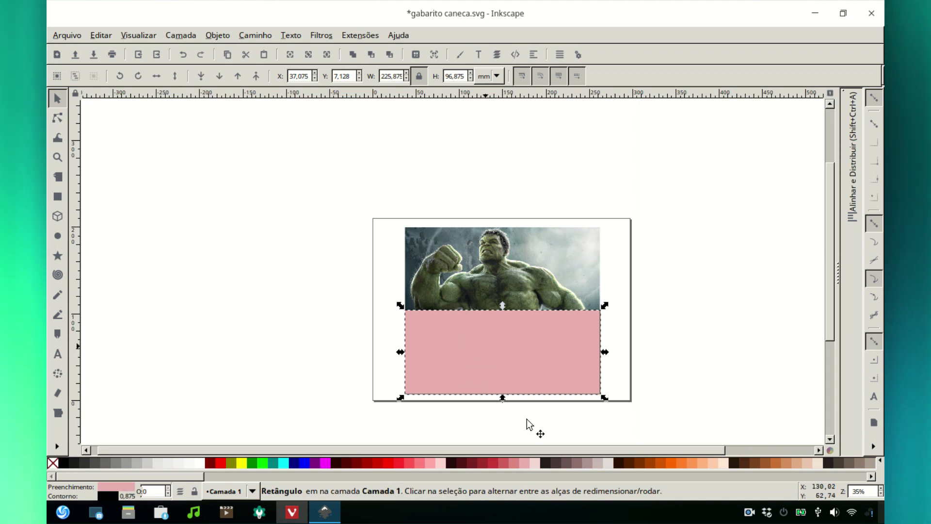
{"action": "key", "text": "Escape"}
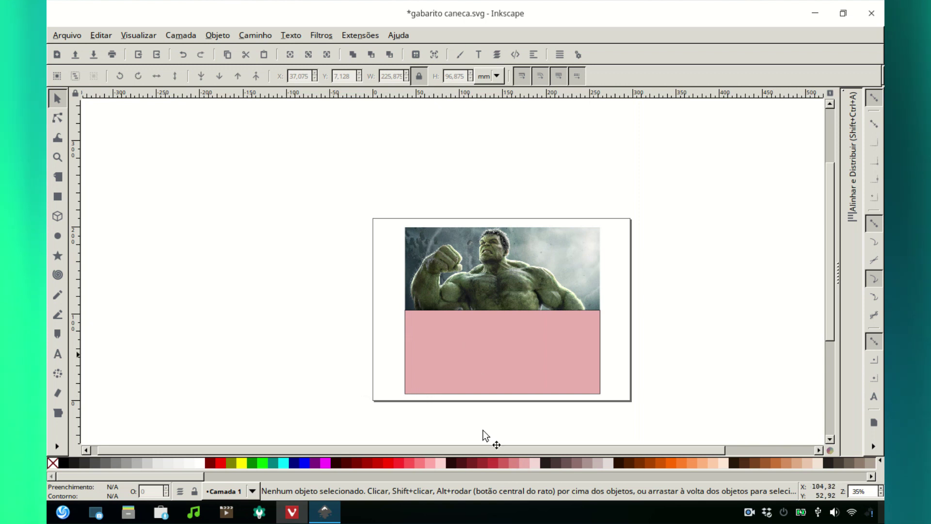
{"action": "key", "text": "Tab"}
{"action": "left_click", "coordinate": [494, 464]}
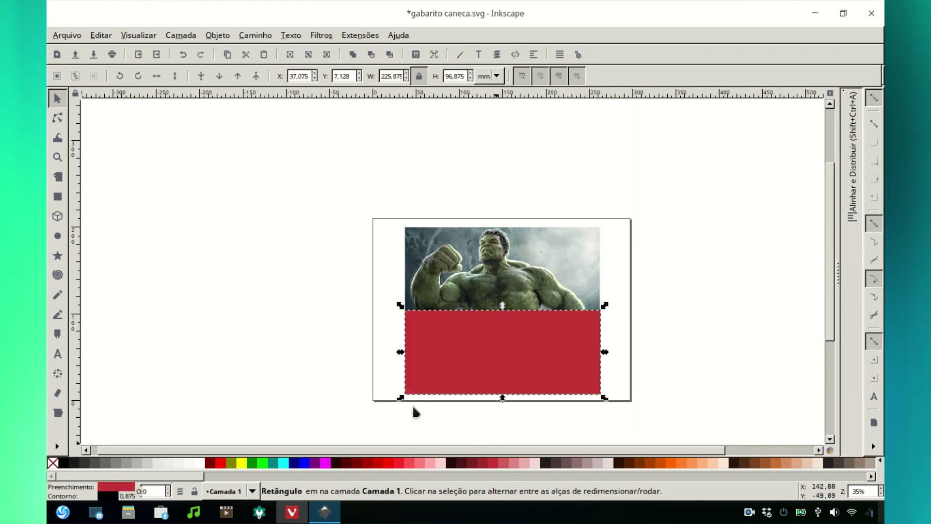
{"action": "left_click", "coordinate": [414, 411]}
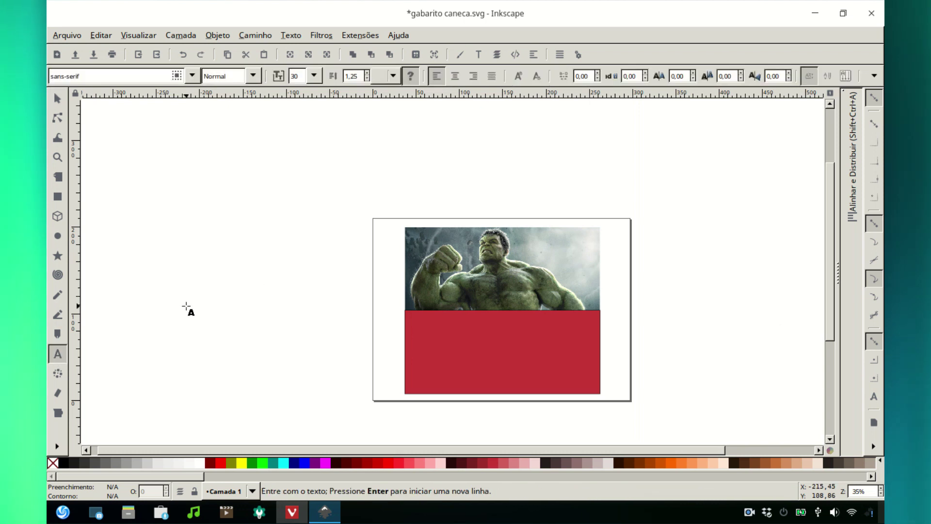
Add the text "testeee" beside the page and enlarge it to about 95 × 18 mm
{"action": "type", "text": "H"}
{"action": "type", "text": "t"}
{"action": "type", "text": "e"}
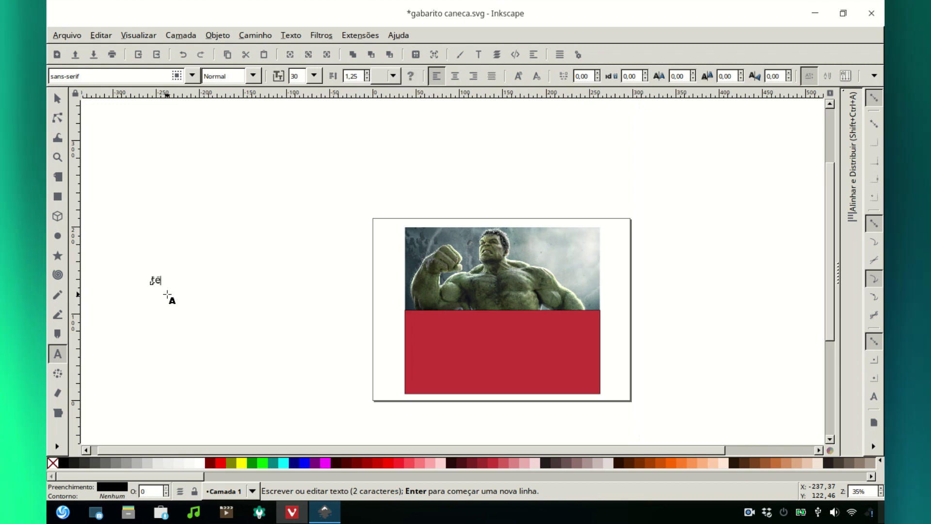
{"action": "type", "text": "steee"}
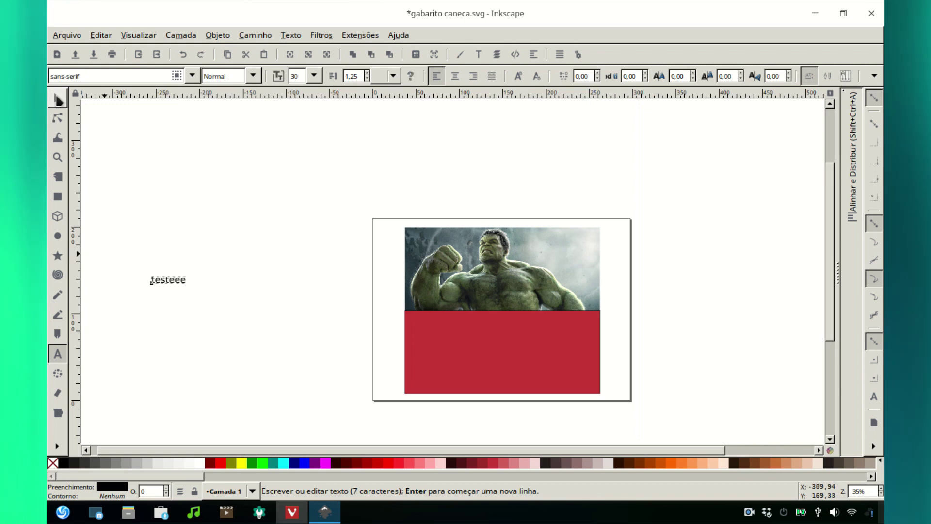
{"action": "left_click", "coordinate": [58, 100]}
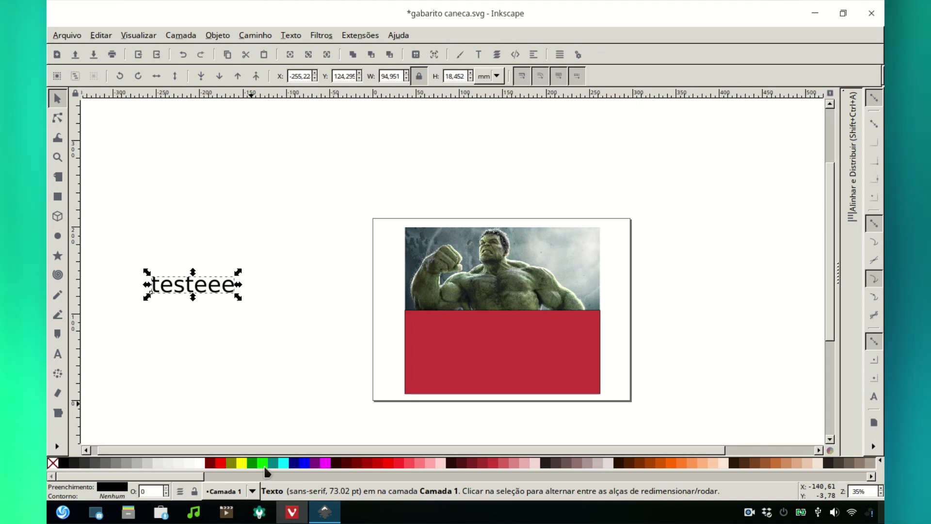
Switch to the Vivaldi browser and open the full image of Hulk facing the red-haired woman from the Google image results
{"action": "left_click", "coordinate": [294, 513]}
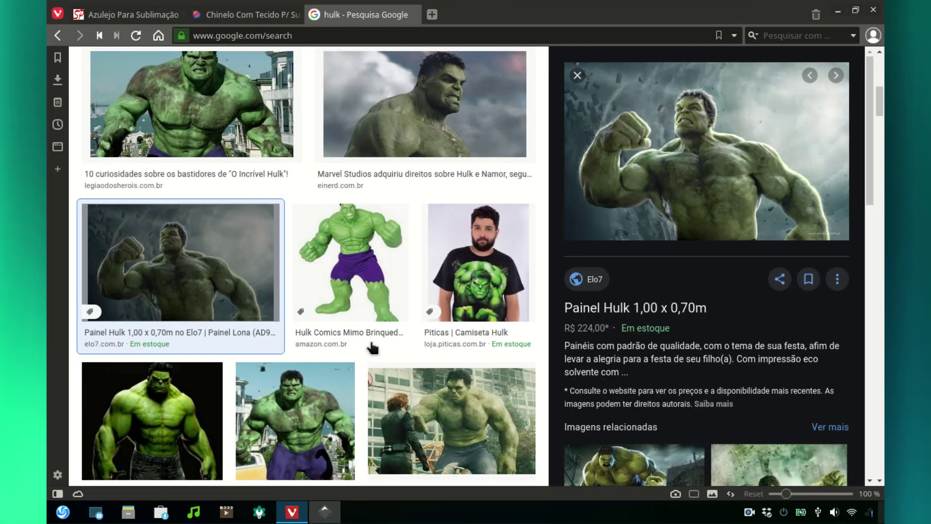
{"action": "scroll", "coordinate": [371, 347], "scroll_direction": "up", "scroll_amount": 1}
{"action": "scroll", "coordinate": [372, 348], "scroll_direction": "down", "scroll_amount": 2}
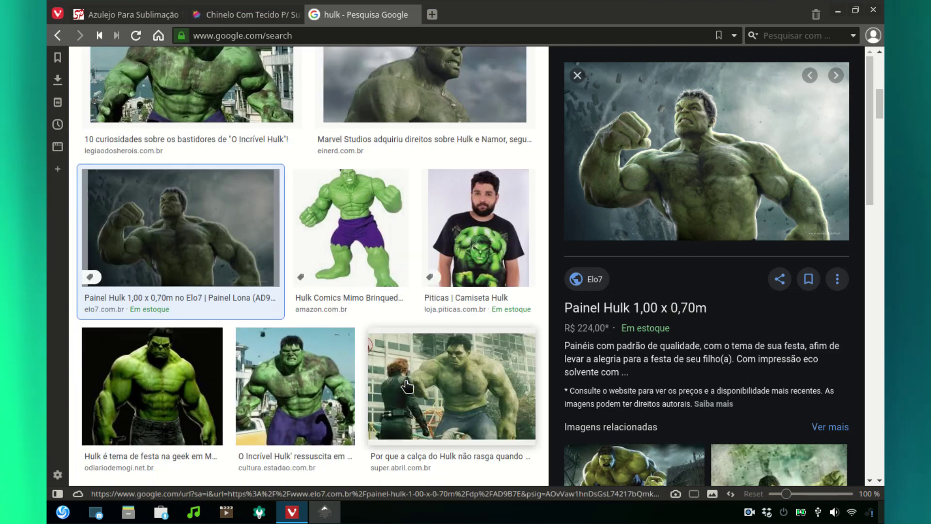
{"action": "left_click", "coordinate": [446, 357]}
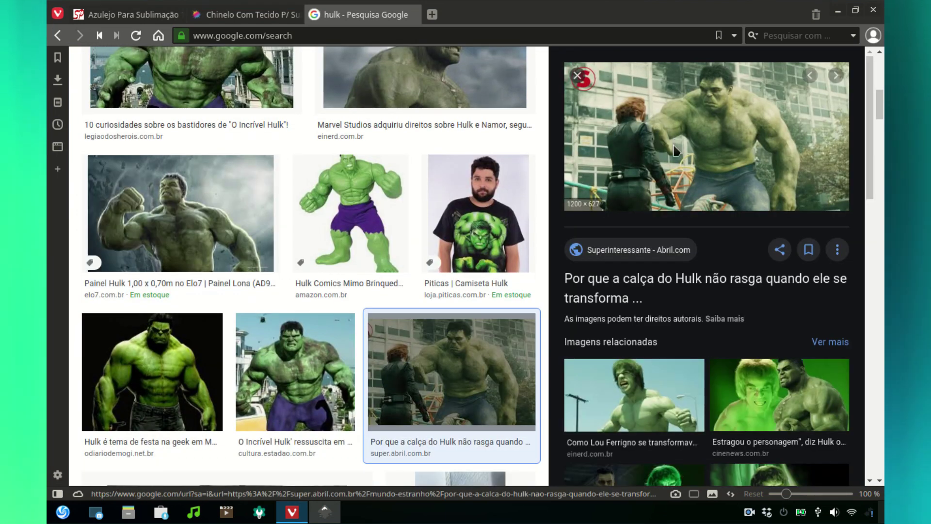
{"action": "right_click", "coordinate": [676, 150]}
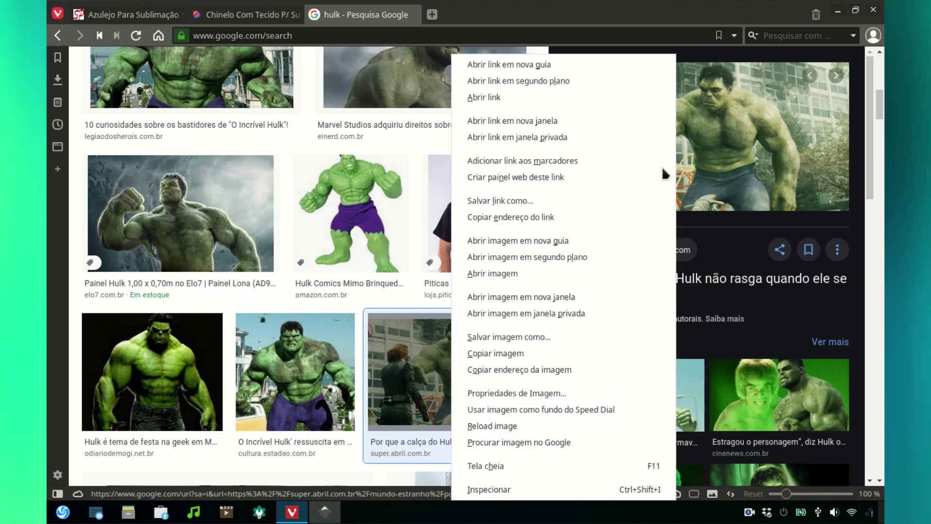
{"action": "left_click", "coordinate": [506, 292]}
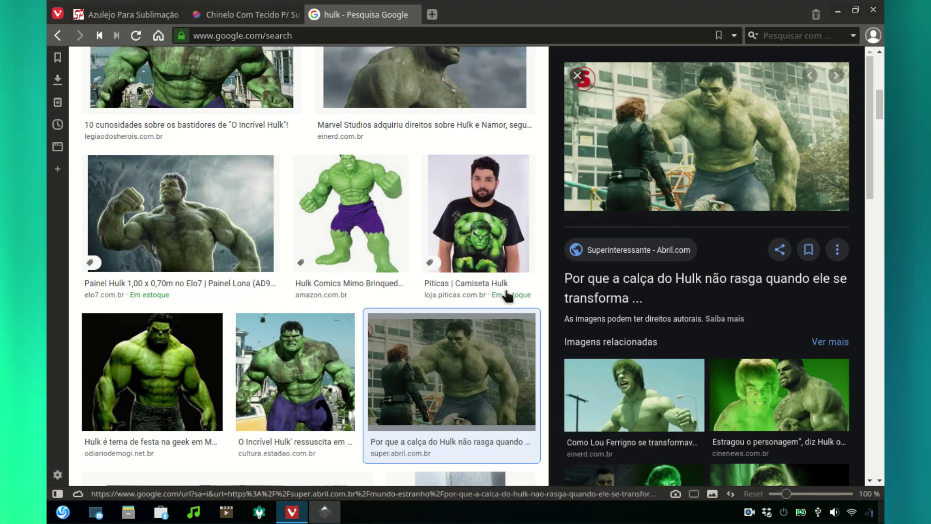
Return to Inkscape, try to paste the clipboard image beside the page, and undo the paste
{"action": "left_click", "coordinate": [326, 512]}
{"action": "left_click", "coordinate": [208, 146]}
{"action": "key", "text": "ctrl+v"}
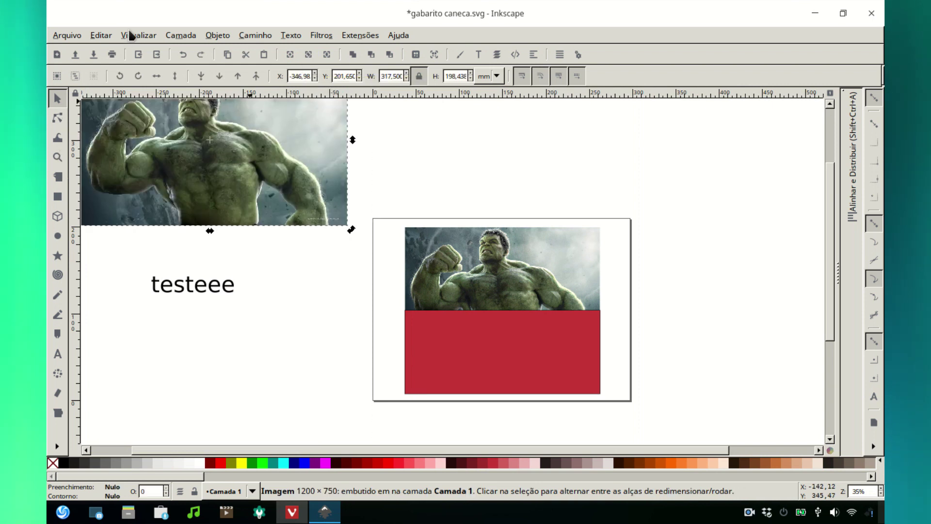
{"action": "left_click", "coordinate": [101, 36]}
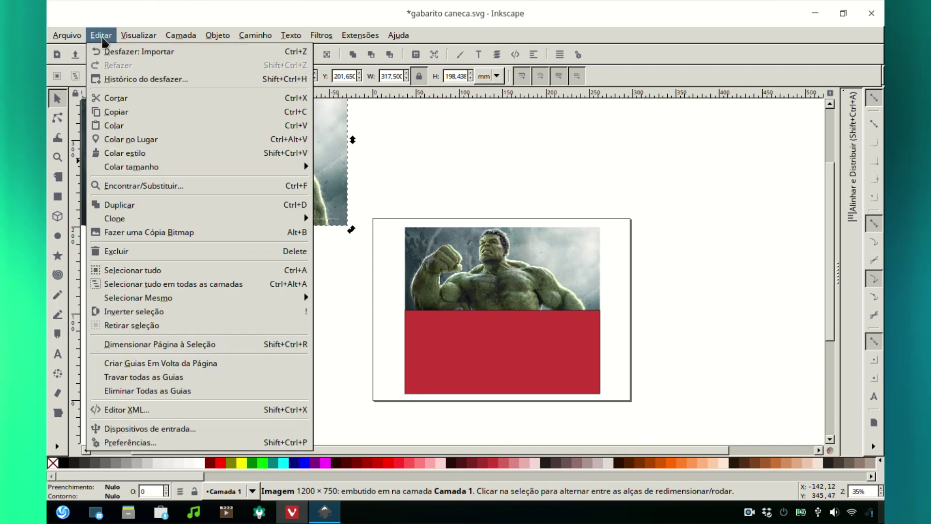
{"action": "left_click", "coordinate": [120, 54]}
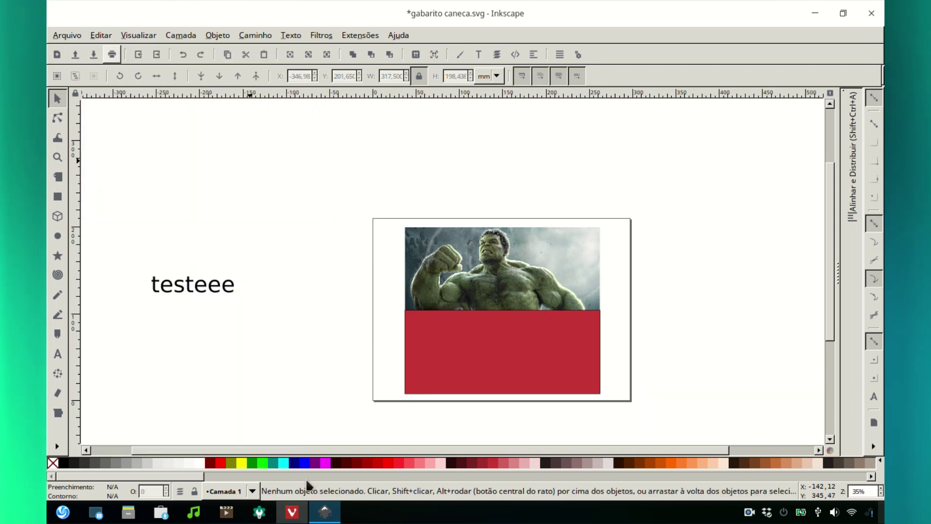
Switch to Vivaldi and copy the opened si_hulk_fb.jpg image
{"action": "left_click", "coordinate": [292, 512]}
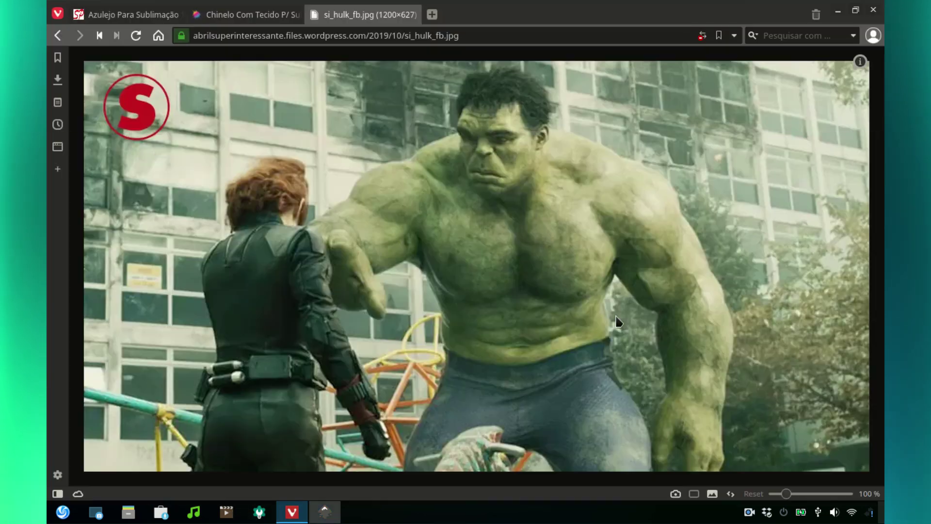
{"action": "right_click", "coordinate": [324, 148]}
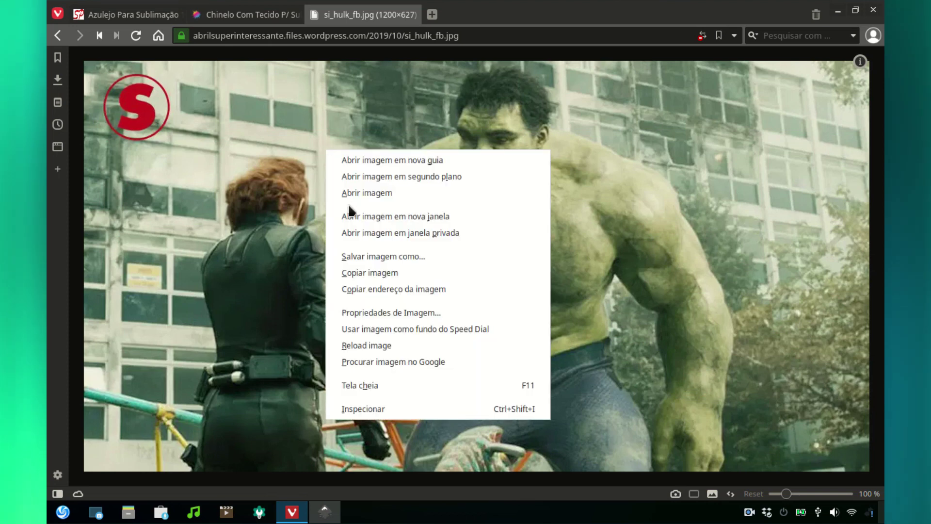
{"action": "left_click", "coordinate": [354, 274]}
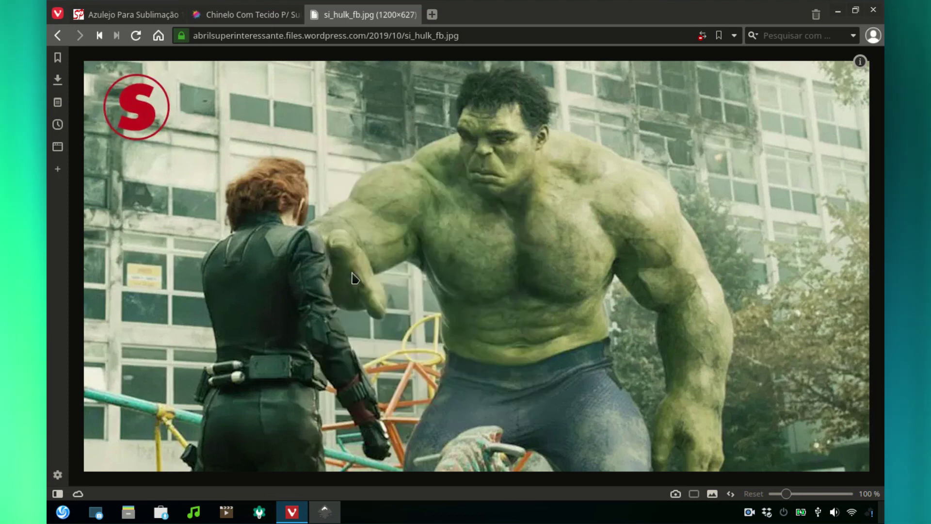
Return to Inkscape, paste the copied image, and place it above the "testeee" text
{"action": "left_click", "coordinate": [325, 512]}
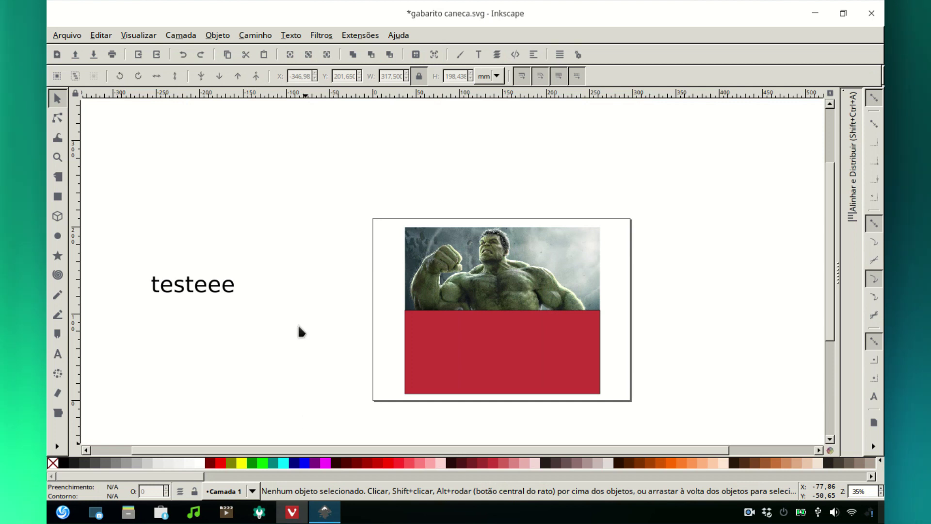
{"action": "left_click", "coordinate": [103, 35]}
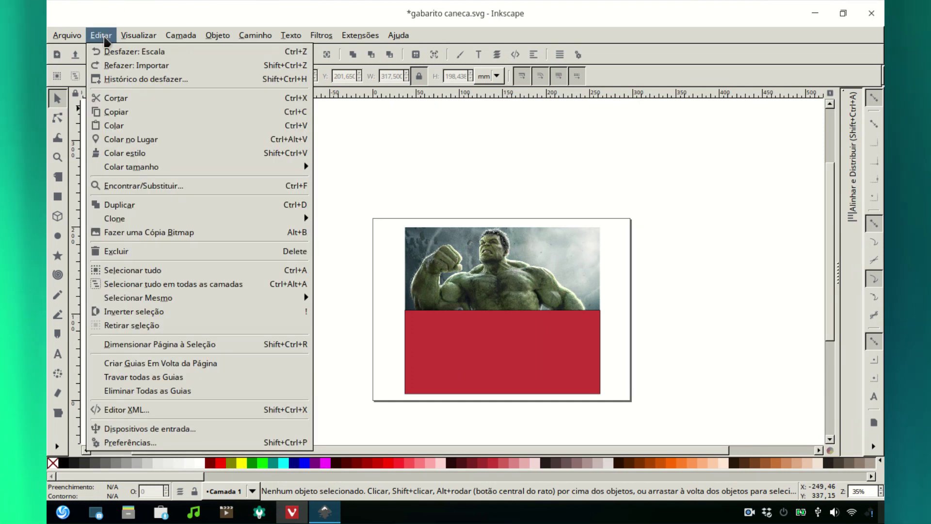
{"action": "left_click", "coordinate": [124, 124]}
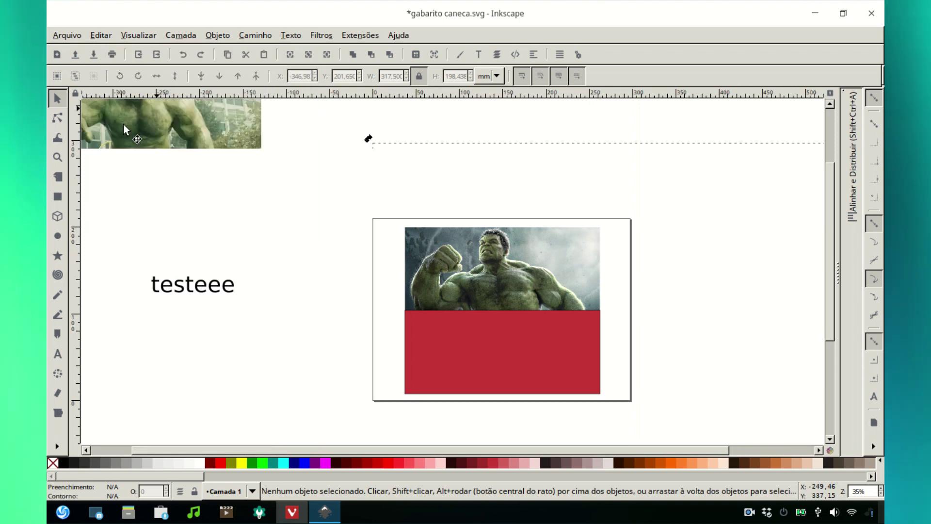
{"action": "left_click_drag", "start_coordinate": [272, 173], "coordinate": [318, 191]}
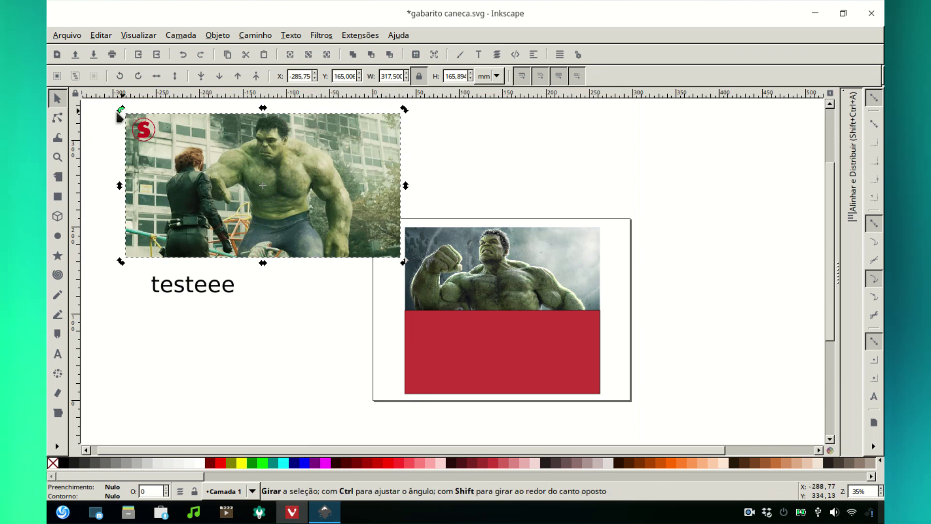
Shrink the pasted image proportionally to about 243 × 127 mm and move it over the red lower rectangle
{"action": "left_click_drag", "start_coordinate": [403, 110], "coordinate": [339, 140]}
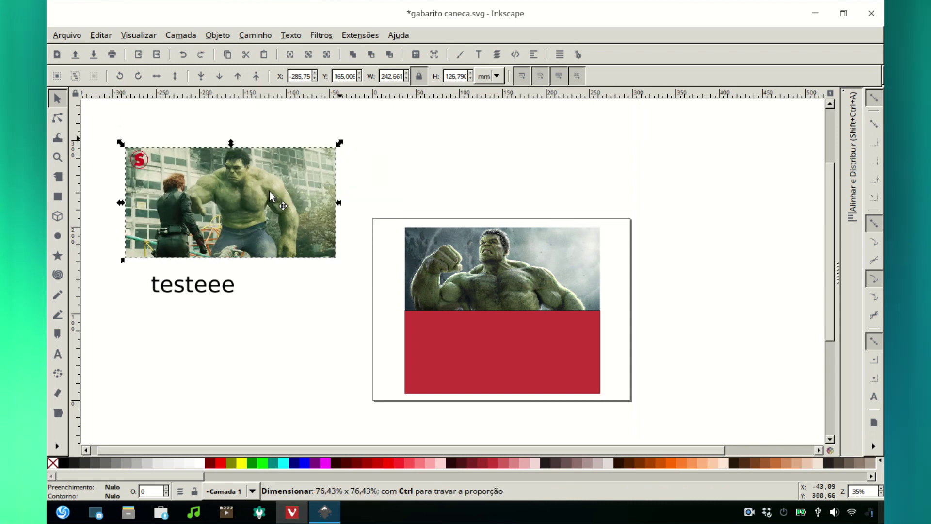
{"action": "left_click_drag", "start_coordinate": [231, 179], "coordinate": [529, 357]}
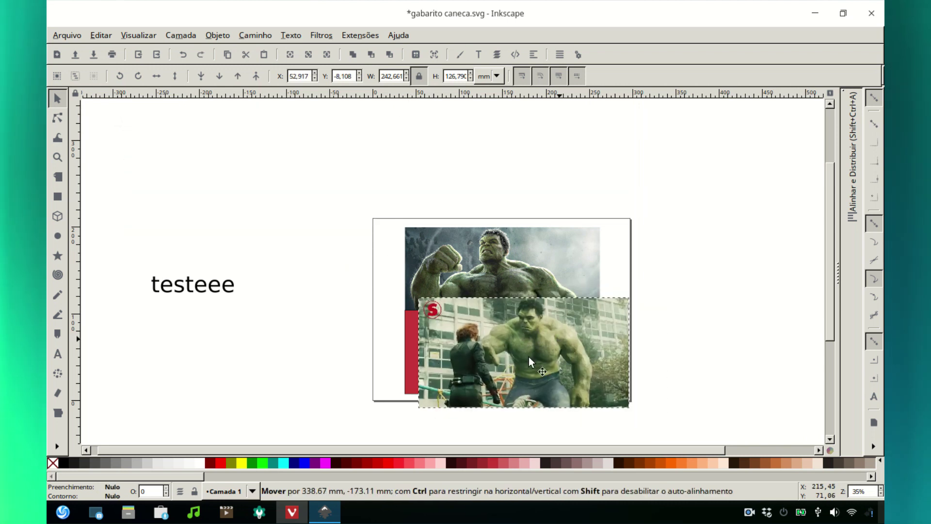
{"action": "left_click_drag", "start_coordinate": [475, 368], "coordinate": [474, 368]}
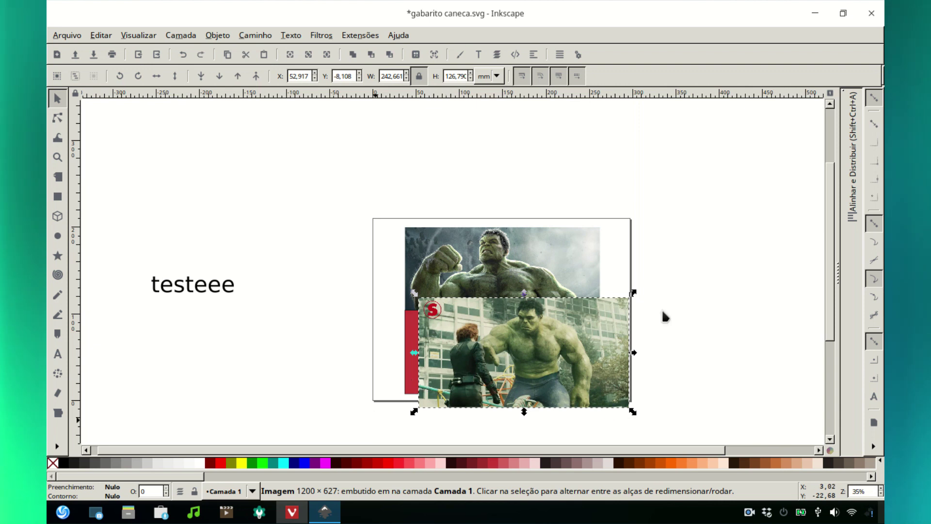
Try to clip the second Hulk image together with the lower rectangle behind it, and undo the clip
{"action": "left_click_drag", "start_coordinate": [376, 425], "coordinate": [676, 279]}
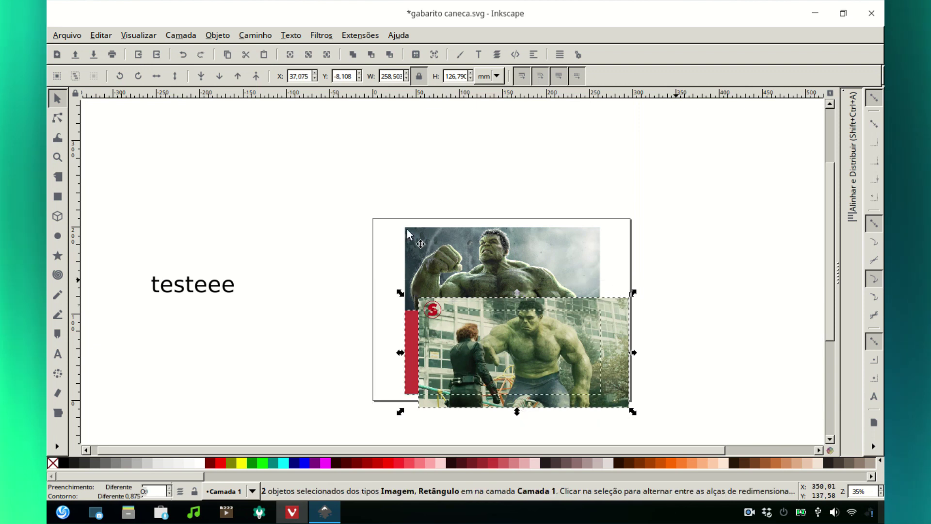
{"action": "left_click", "coordinate": [229, 37]}
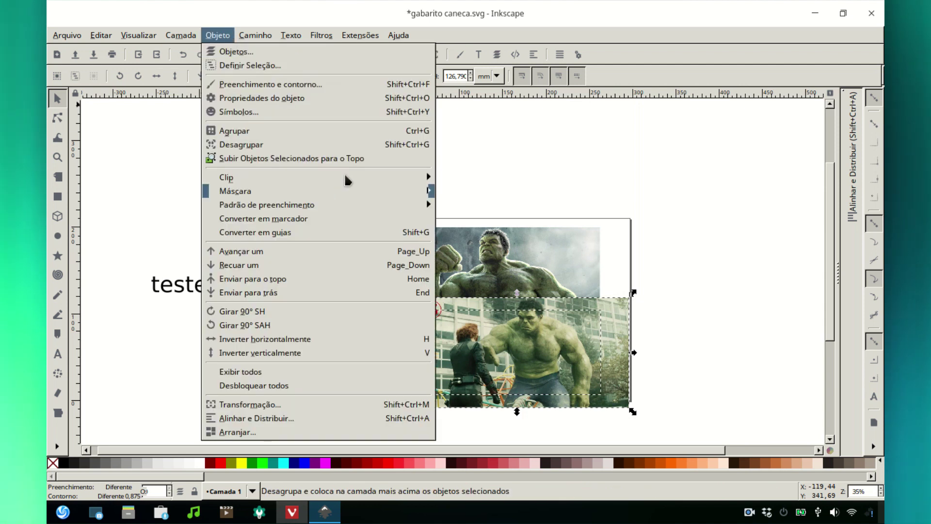
{"action": "mouse_move", "coordinate": [344, 177]}
{"action": "left_click", "coordinate": [461, 178]}
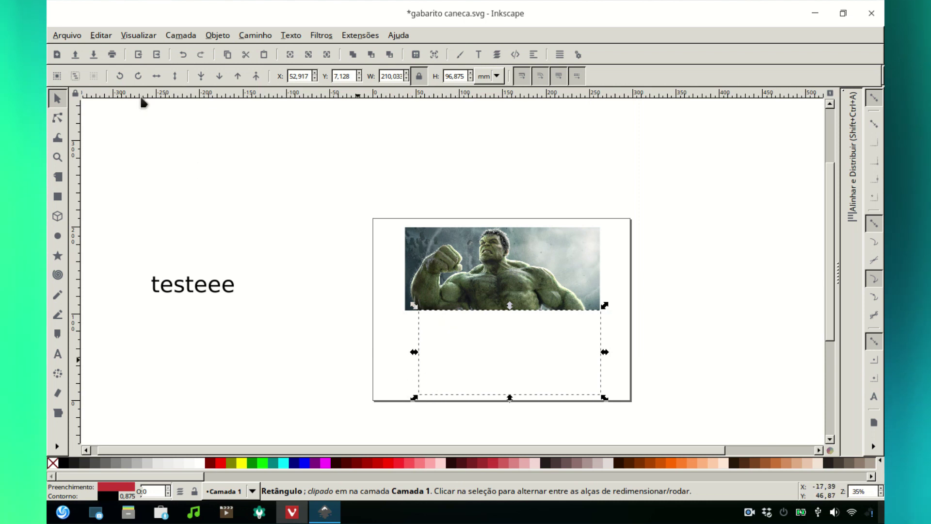
{"action": "left_click", "coordinate": [112, 35]}
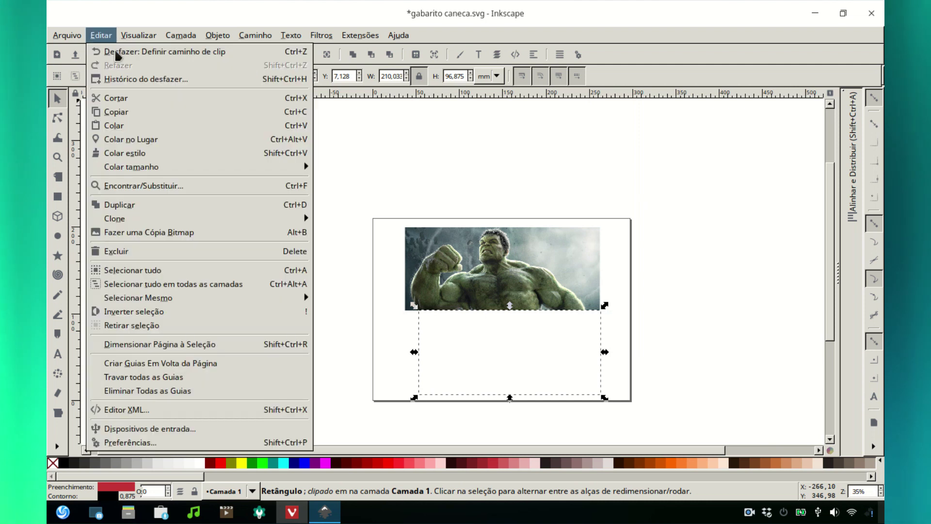
{"action": "left_click", "coordinate": [115, 51]}
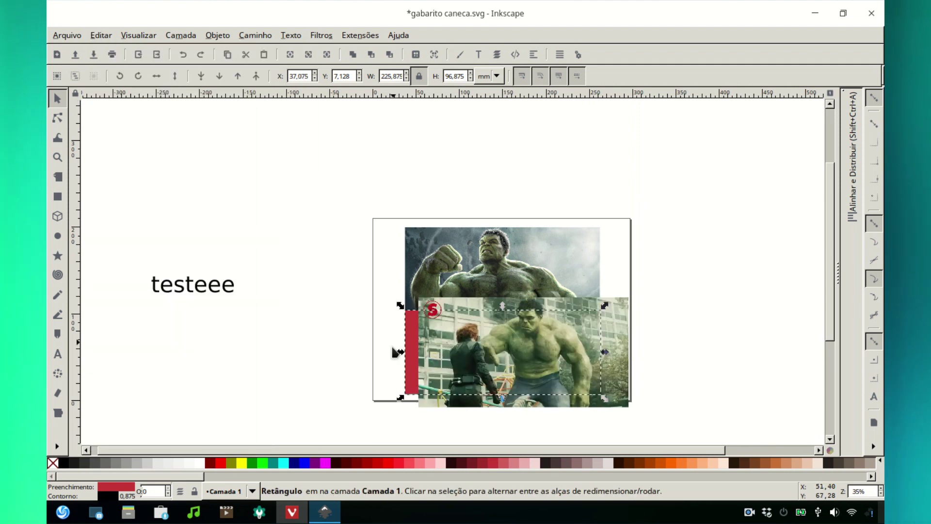
Bring the red lower rectangle to the front and snap the second Hulk image's upper-left corner to the rectangle's corner
{"action": "left_click", "coordinate": [409, 343]}
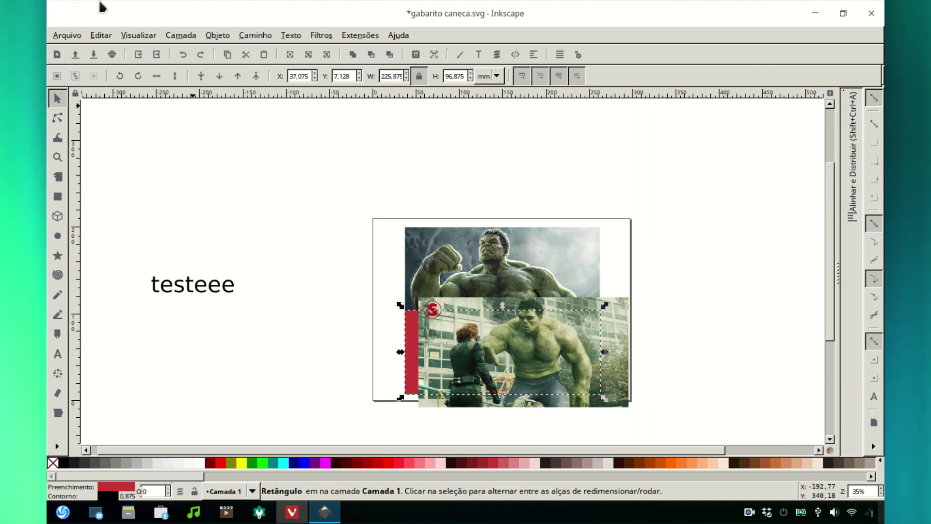
{"action": "left_click", "coordinate": [395, 338]}
{"action": "left_click", "coordinate": [404, 339]}
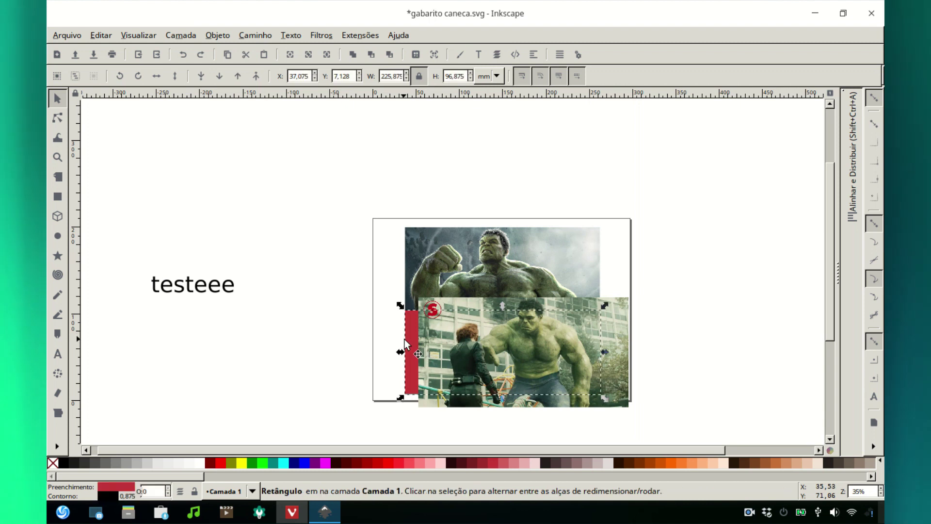
{"action": "right_click", "coordinate": [404, 339]}
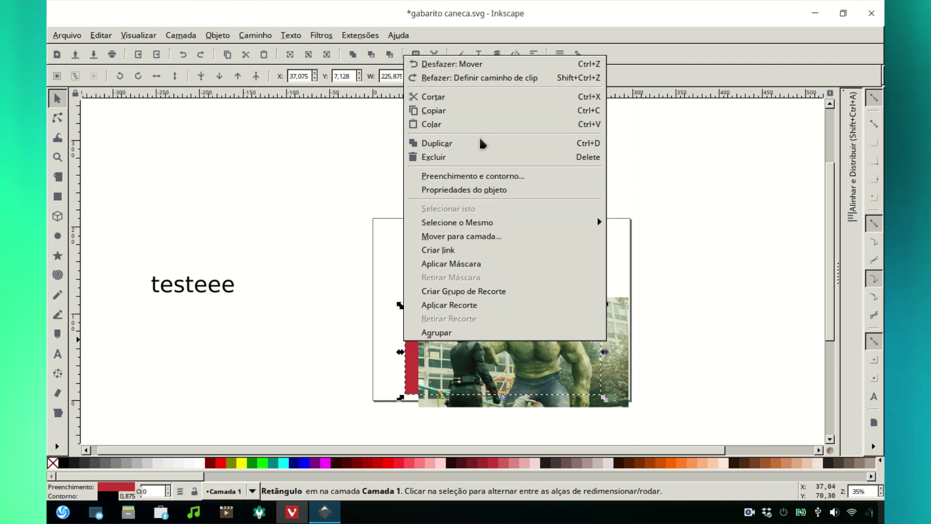
{"action": "left_click", "coordinate": [228, 41]}
{"action": "left_click", "coordinate": [225, 37]}
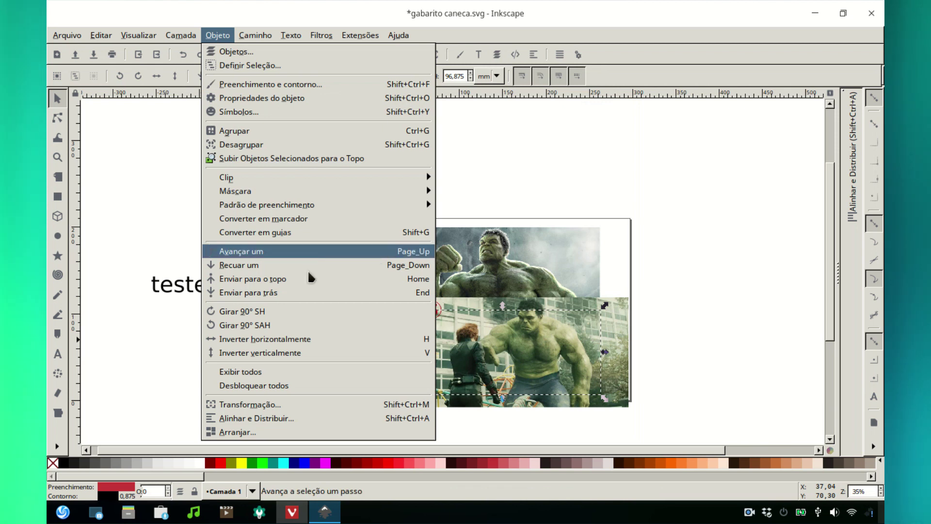
{"action": "left_click", "coordinate": [309, 279]}
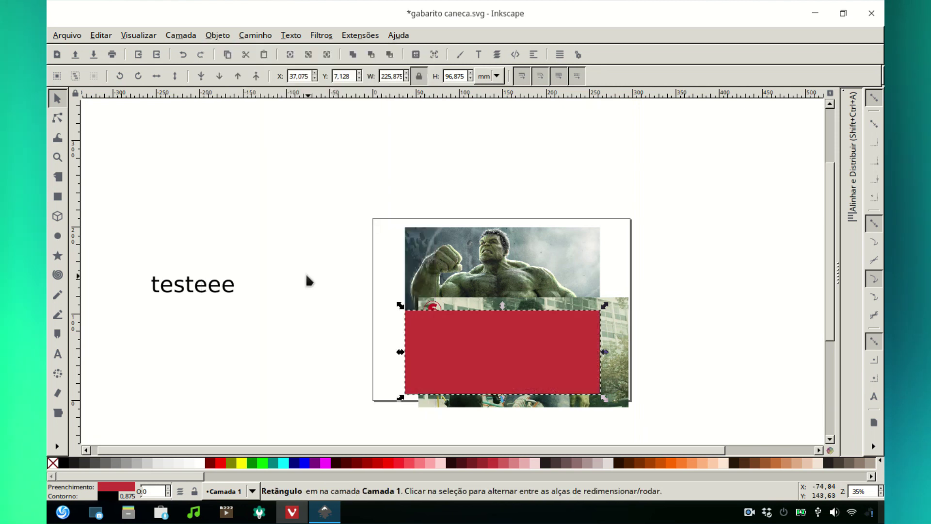
{"action": "left_click_drag", "start_coordinate": [612, 387], "coordinate": [610, 387]}
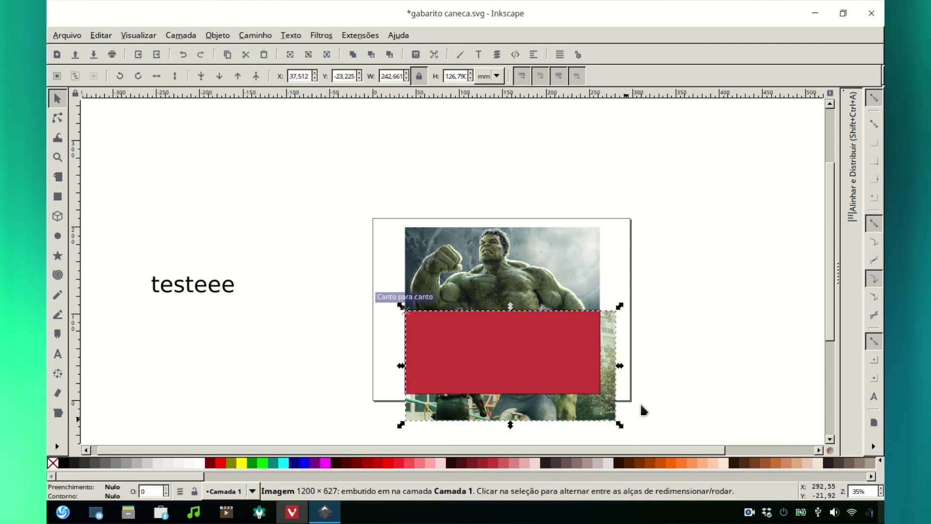
{"action": "key", "text": "Escape"}
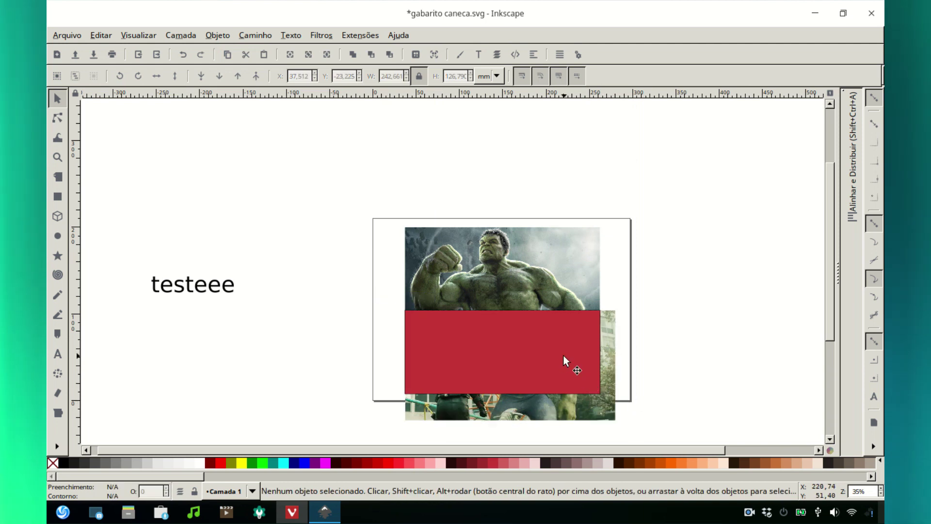
Remove the lower rectangle's fill and shrink the image beneath it proportionally to about 225 × 118 mm, matching the rectangle's width
{"action": "left_click", "coordinate": [565, 359]}
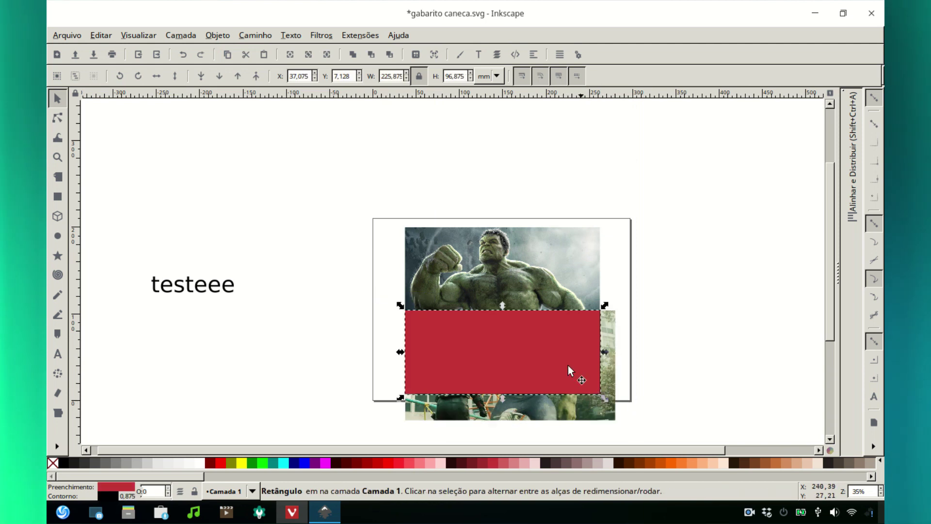
{"action": "left_click", "coordinate": [52, 463]}
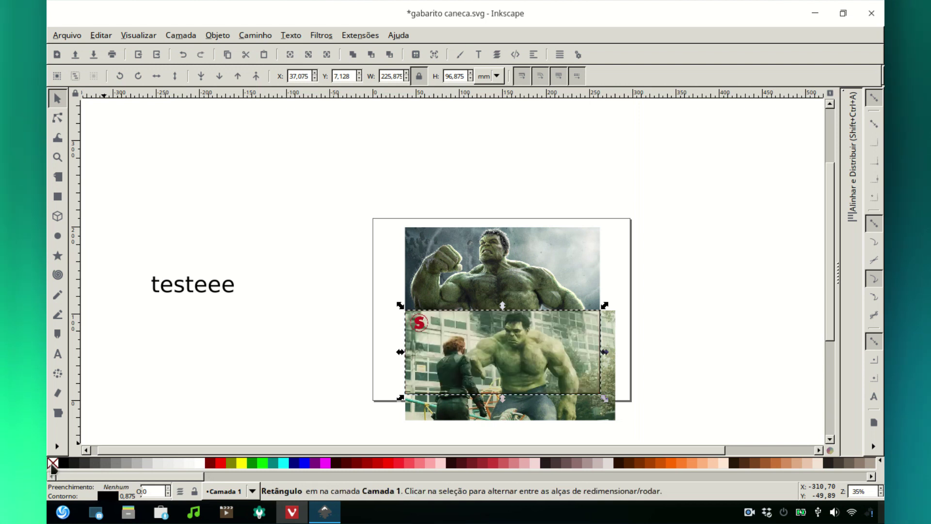
{"action": "left_click", "coordinate": [313, 369]}
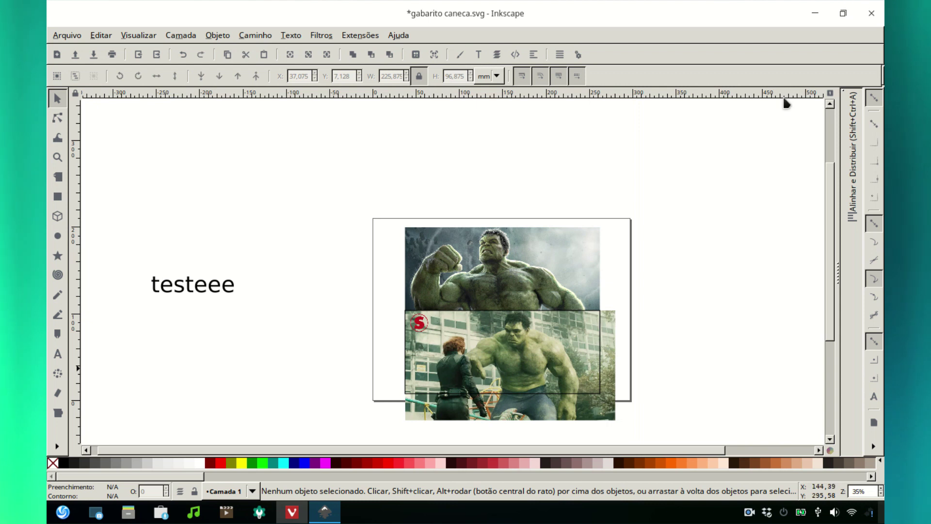
{"action": "left_click", "coordinate": [609, 403]}
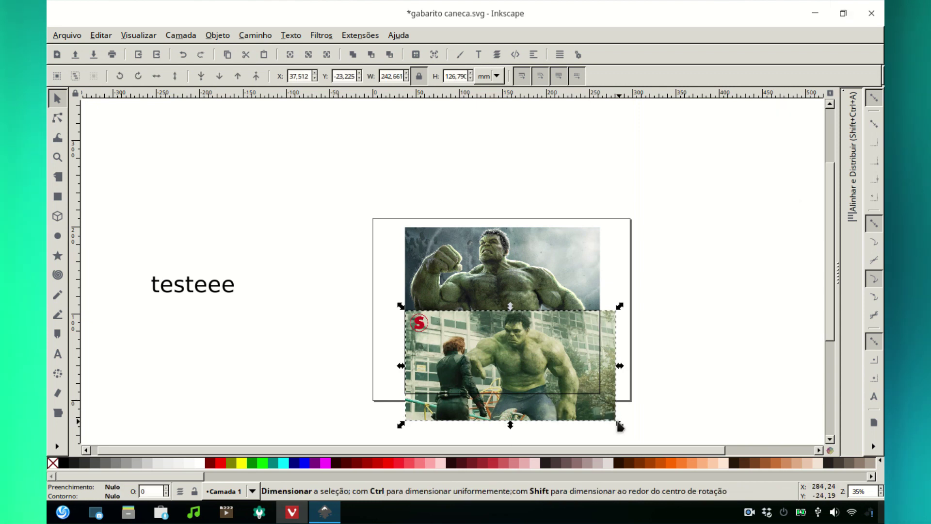
{"action": "left_click_drag", "start_coordinate": [613, 420], "coordinate": [605, 414]}
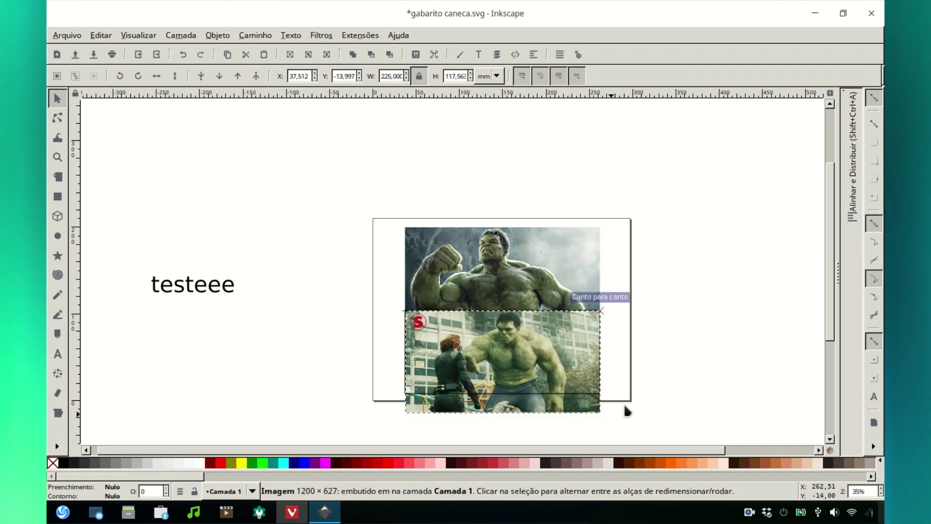
Move the "testeee" text onto the lower-right area of the second Hulk image and raise it one level
{"action": "left_click", "coordinate": [219, 297]}
{"action": "left_click_drag", "start_coordinate": [207, 285], "coordinate": [569, 379]}
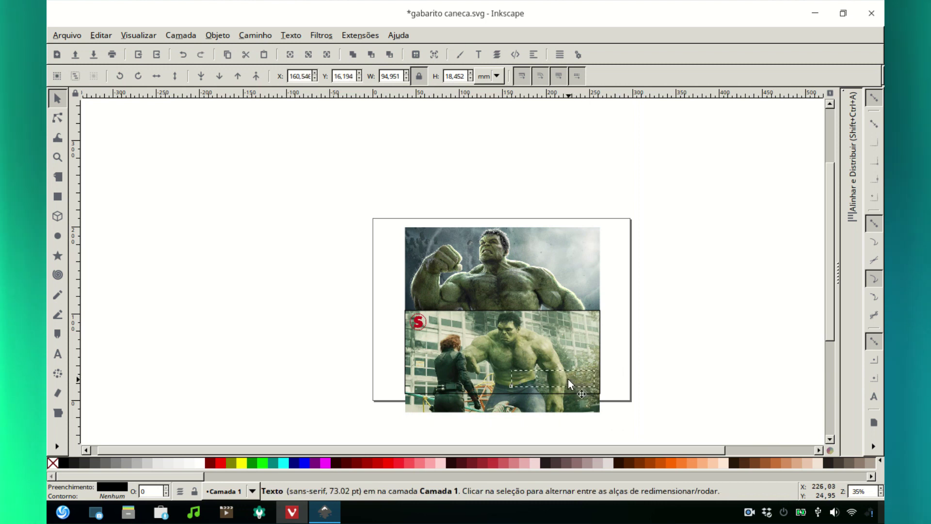
{"action": "left_click", "coordinate": [190, 36]}
{"action": "mouse_move", "coordinate": [209, 37]}
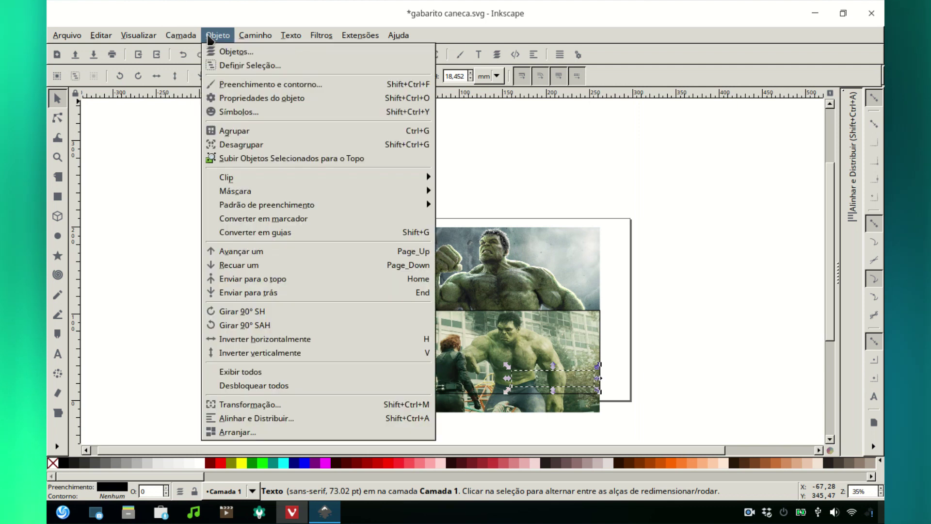
{"action": "left_click", "coordinate": [260, 252]}
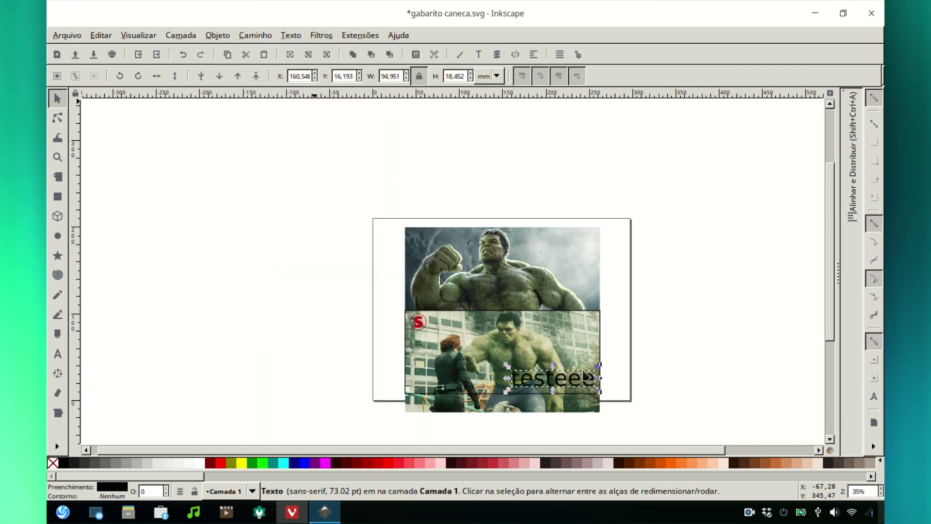
Fill the lower rectangle with bright red and deselect it
{"action": "left_click", "coordinate": [498, 392]}
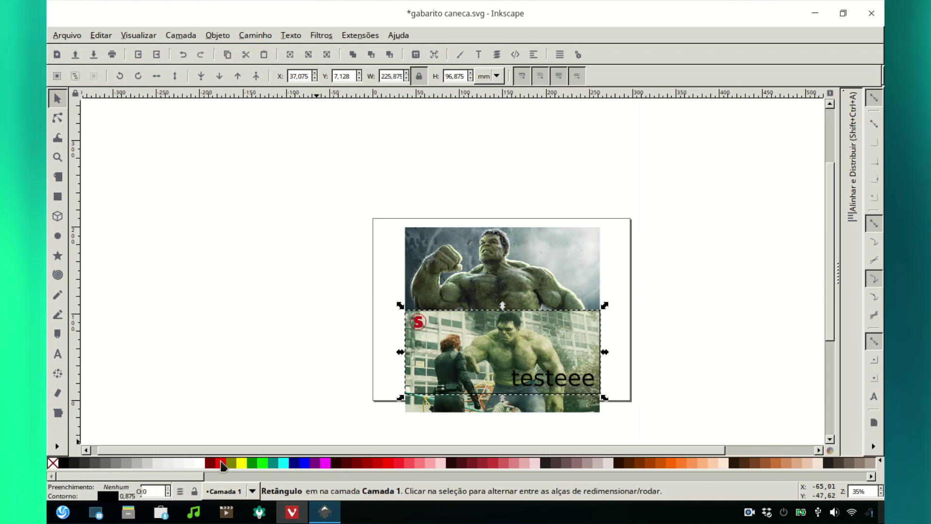
{"action": "left_click", "coordinate": [221, 463]}
{"action": "left_click", "coordinate": [298, 359]}
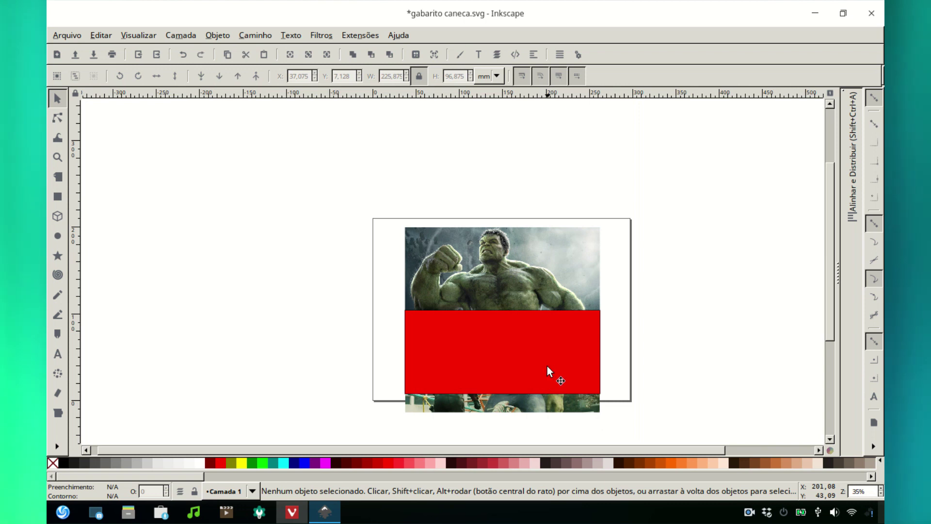
Select the red rectangle, the "testeee" text and the second Hulk image, and clip the text and image to the rectangle
{"action": "left_click_drag", "start_coordinate": [624, 426], "coordinate": [361, 304]}
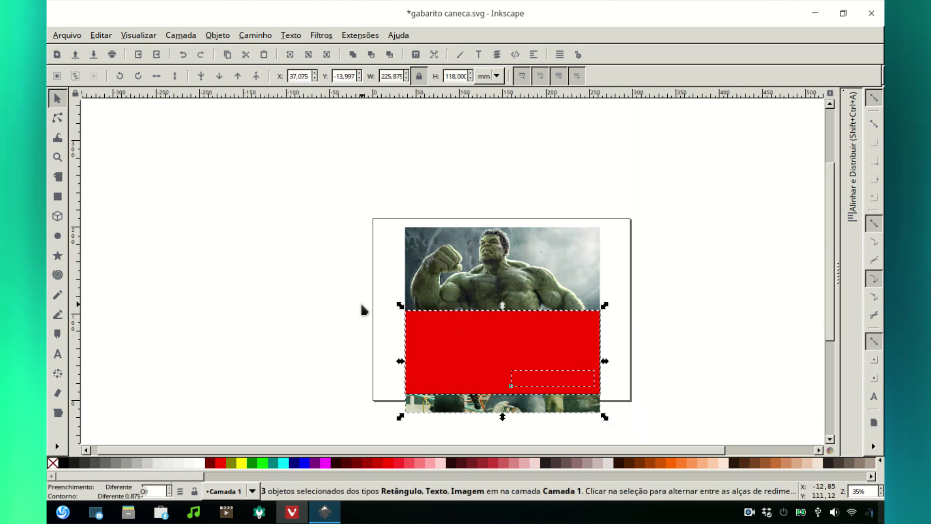
{"action": "left_click", "coordinate": [216, 35]}
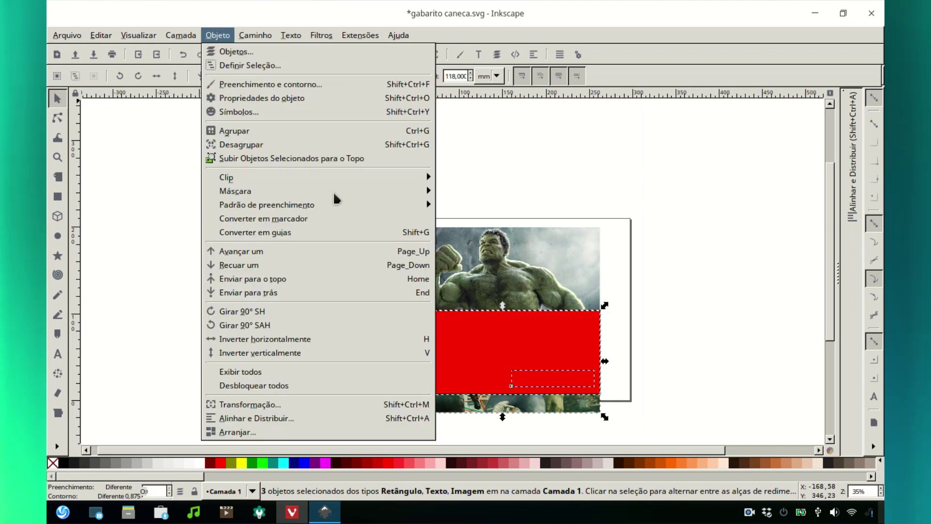
{"action": "mouse_move", "coordinate": [363, 178]}
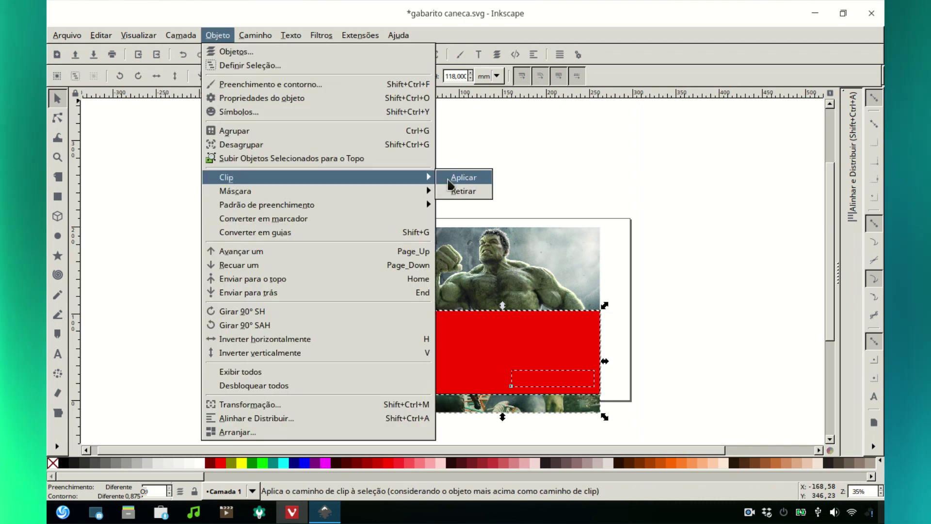
{"action": "left_click", "coordinate": [449, 178]}
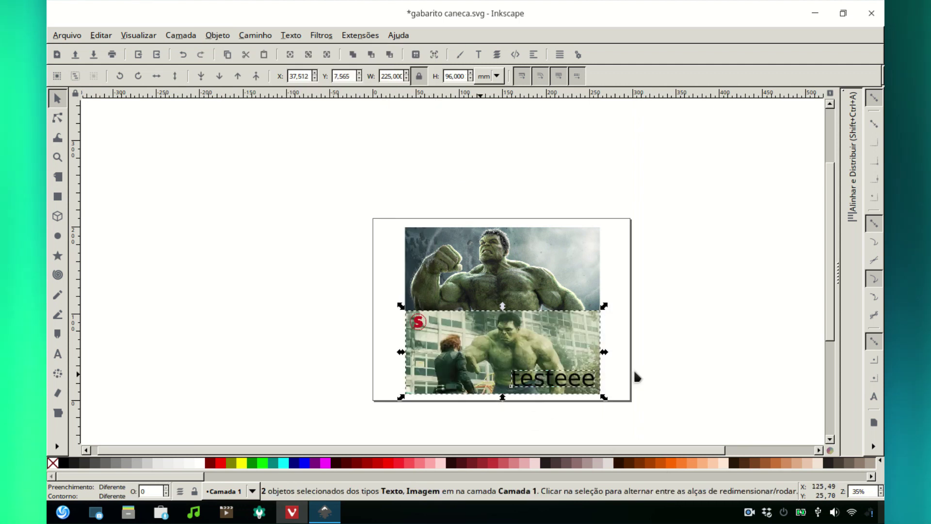
{"action": "left_click", "coordinate": [565, 406]}
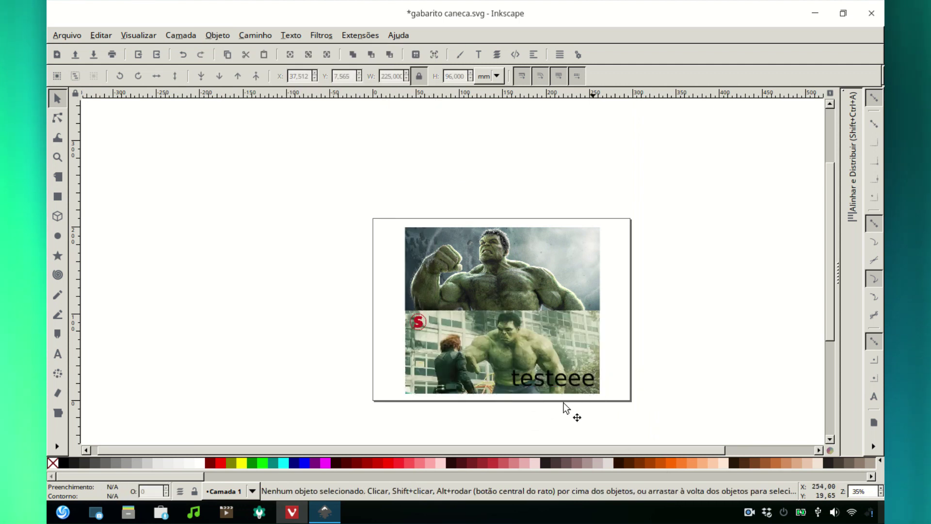
Try moving the clipped "testeee" text onto the upper Hulk image, and undo both the move and the clip
{"action": "left_click", "coordinate": [548, 380]}
{"action": "left_click_drag", "start_coordinate": [547, 380], "coordinate": [502, 277]}
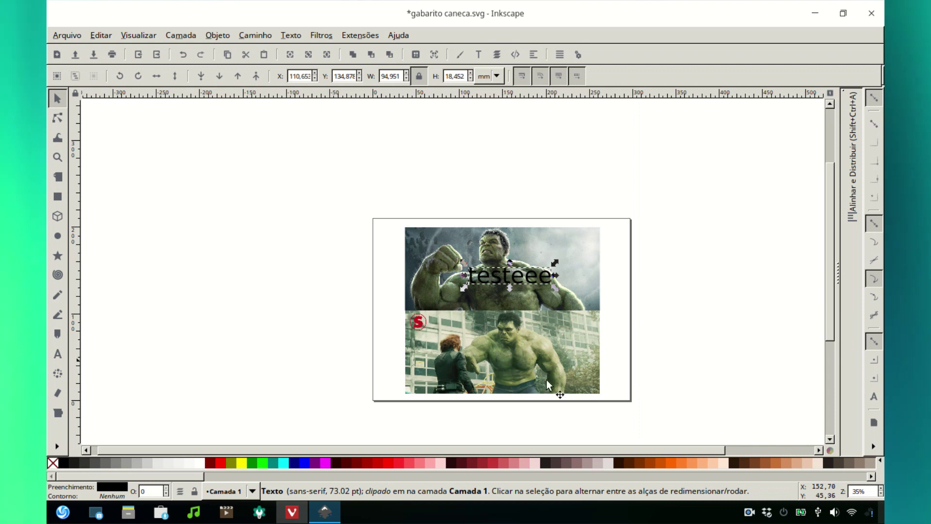
{"action": "left_click", "coordinate": [103, 40]}
{"action": "left_click", "coordinate": [113, 52]}
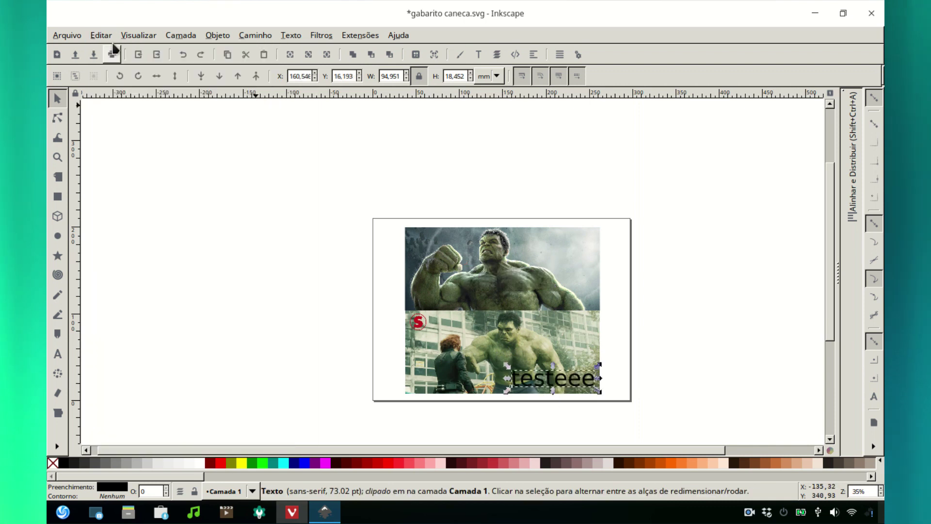
{"action": "left_click", "coordinate": [109, 41]}
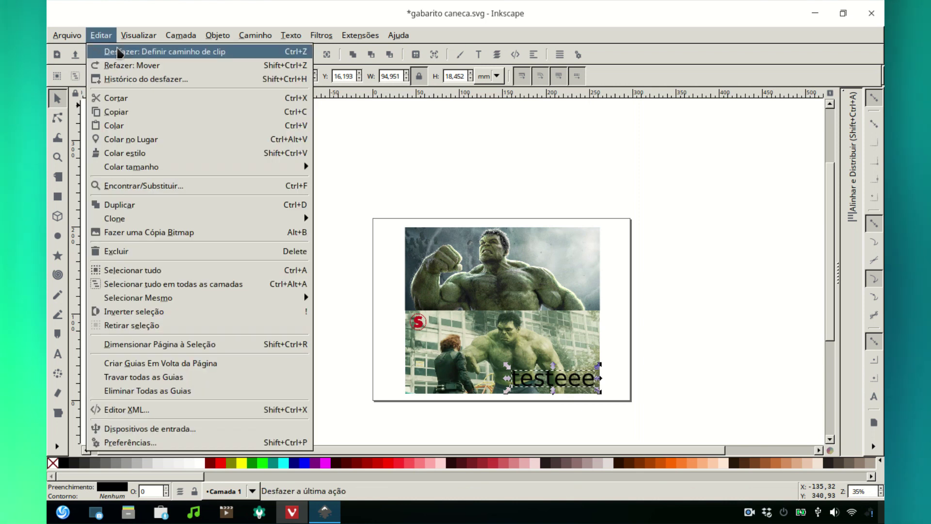
{"action": "left_click", "coordinate": [119, 51]}
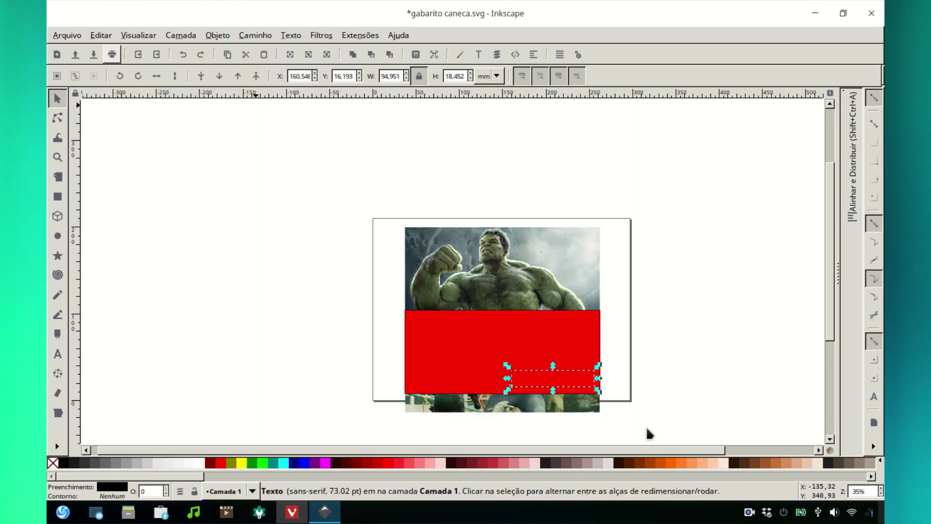
Try grouping the "testeee" text with the red rectangle after discarding a first selection of text and image
{"action": "left_click", "coordinate": [596, 408], "text": "shift"}
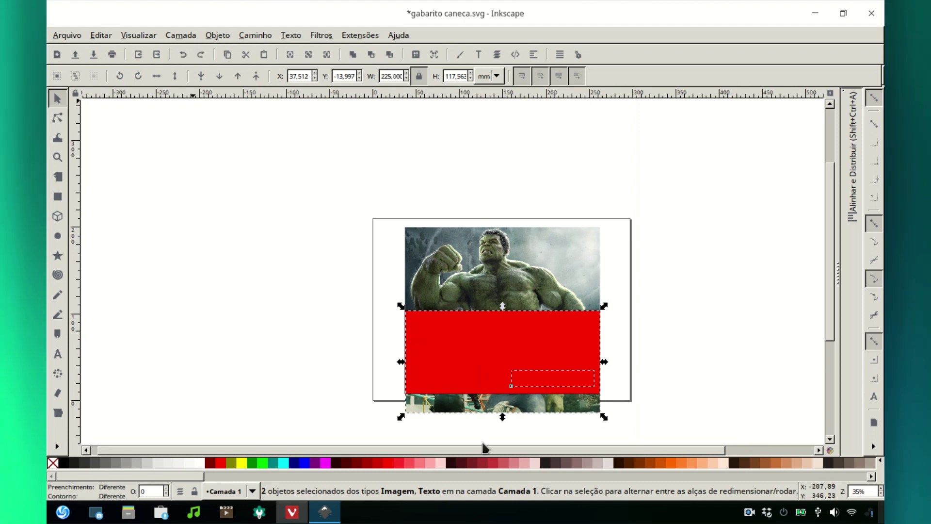
{"action": "left_click", "coordinate": [621, 419]}
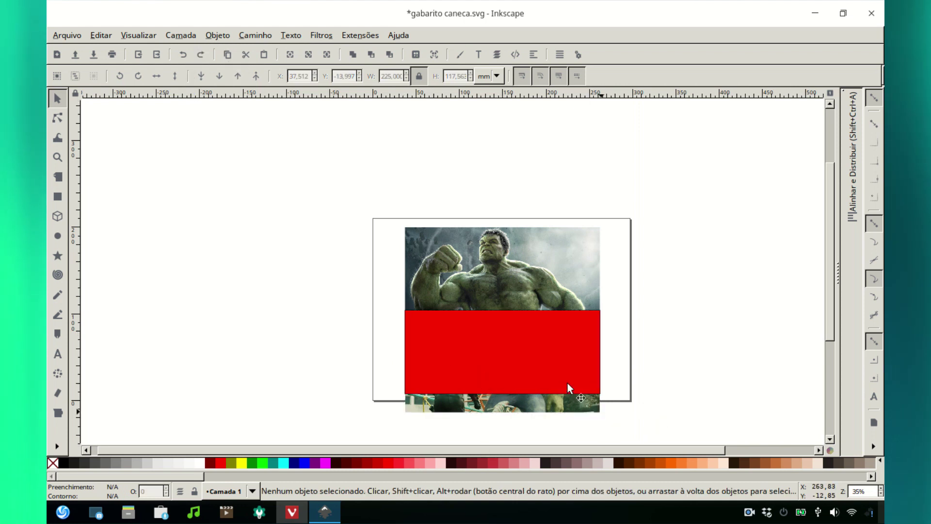
{"action": "left_click_drag", "start_coordinate": [628, 419], "coordinate": [496, 350]}
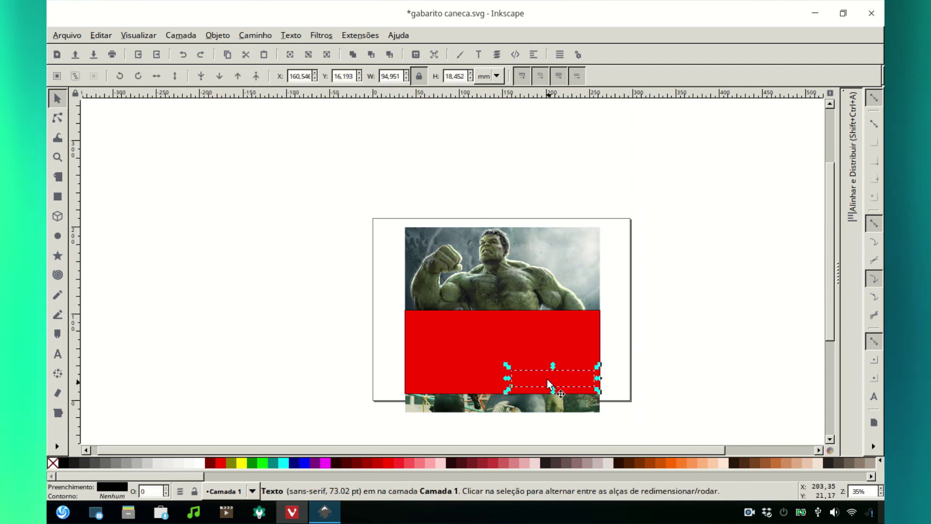
{"action": "left_click", "coordinate": [489, 397], "text": "shift"}
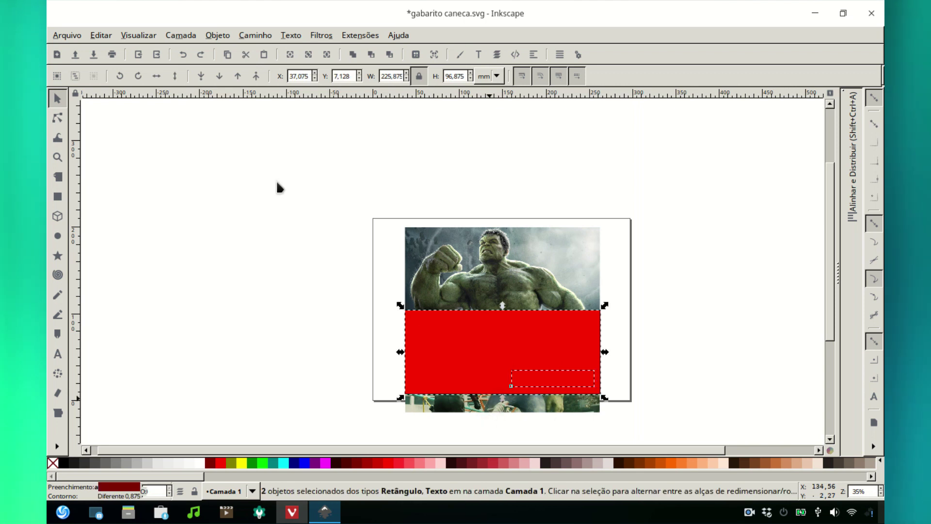
{"action": "left_click", "coordinate": [217, 35]}
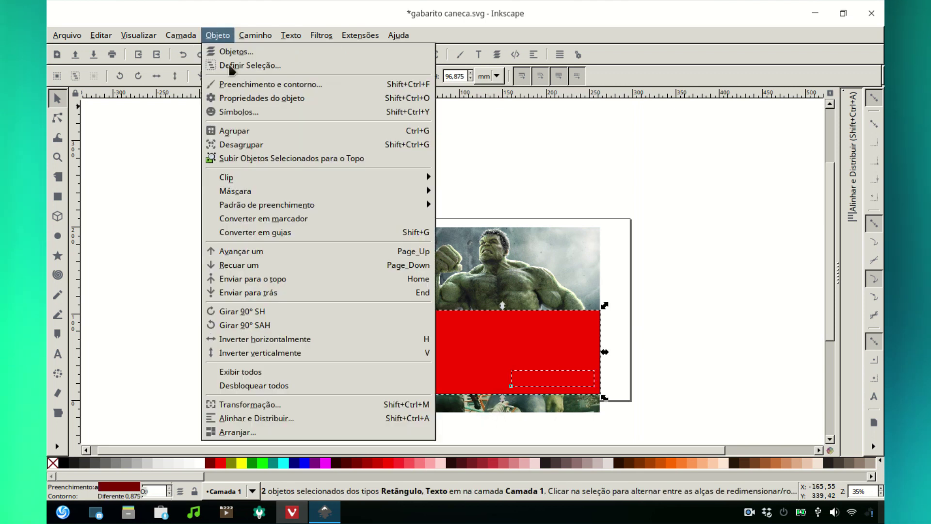
{"action": "left_click", "coordinate": [235, 131]}
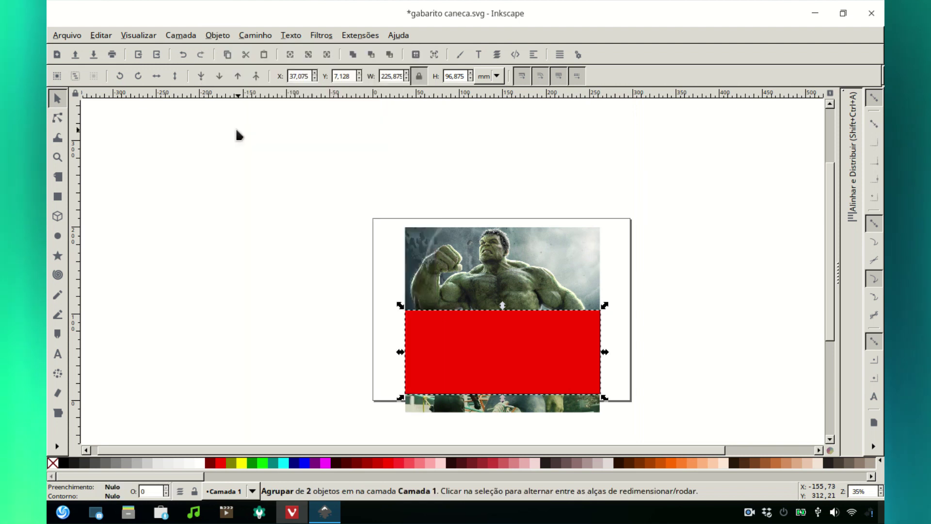
Try moving the red group and the second Hulk image apart, and undo the moves, the grouping and the red fill
{"action": "left_click", "coordinate": [643, 396]}
{"action": "left_click_drag", "start_coordinate": [437, 324], "coordinate": [267, 256]}
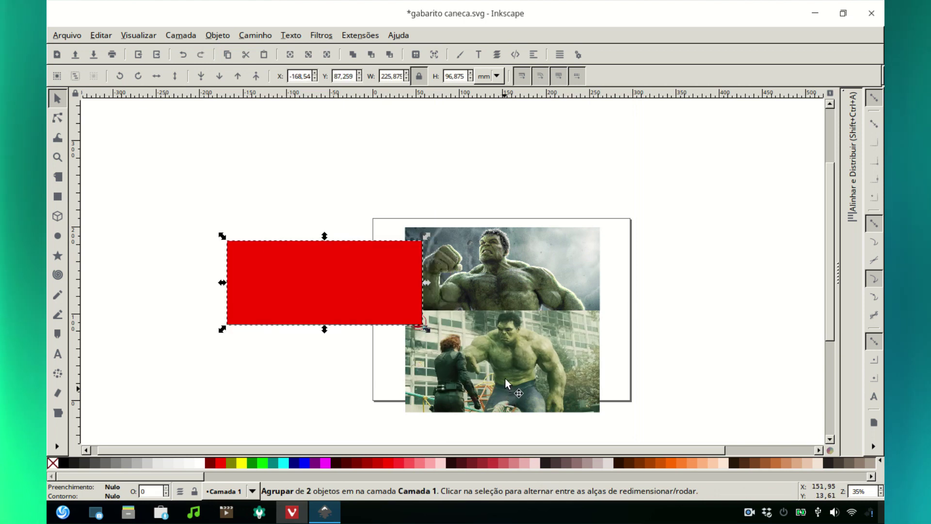
{"action": "left_click_drag", "start_coordinate": [523, 369], "coordinate": [640, 333]}
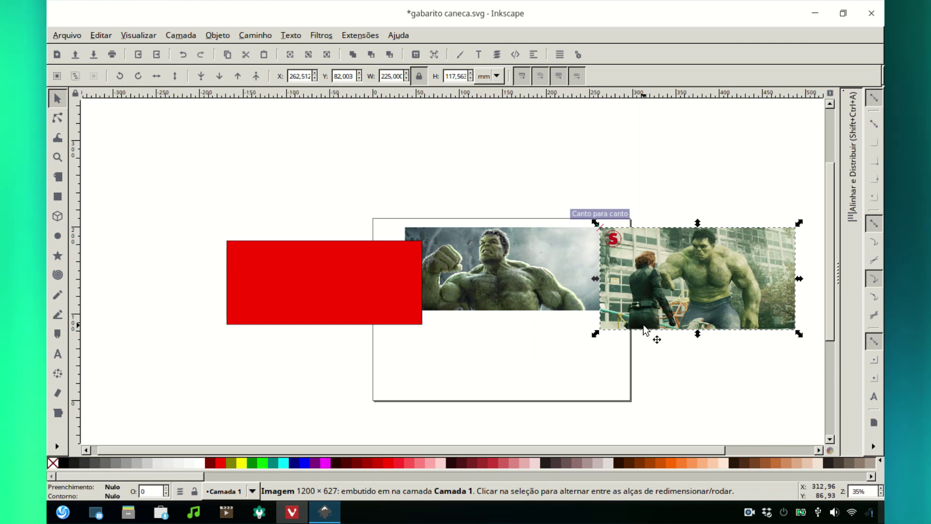
{"action": "key", "text": "ctrl+z"}
{"action": "key", "text": "ctrl+z"}
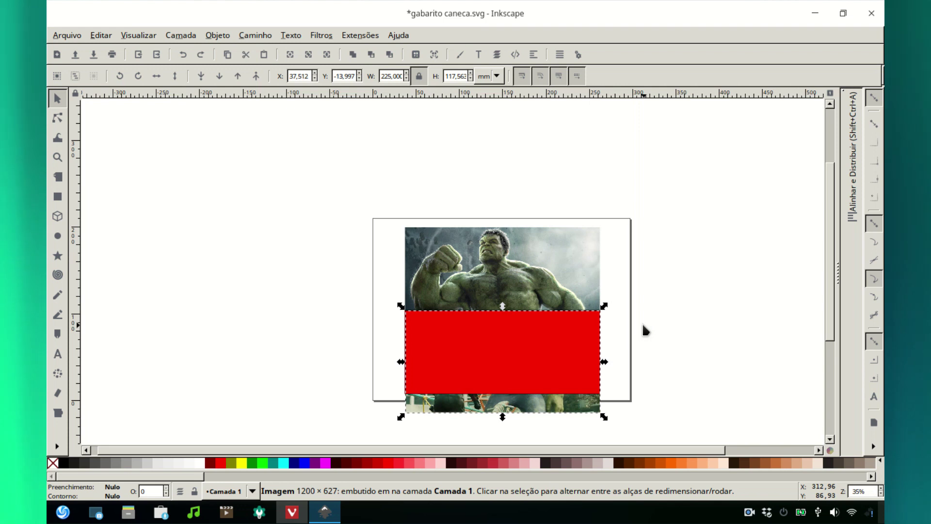
{"action": "key", "text": "ctrl+z"}
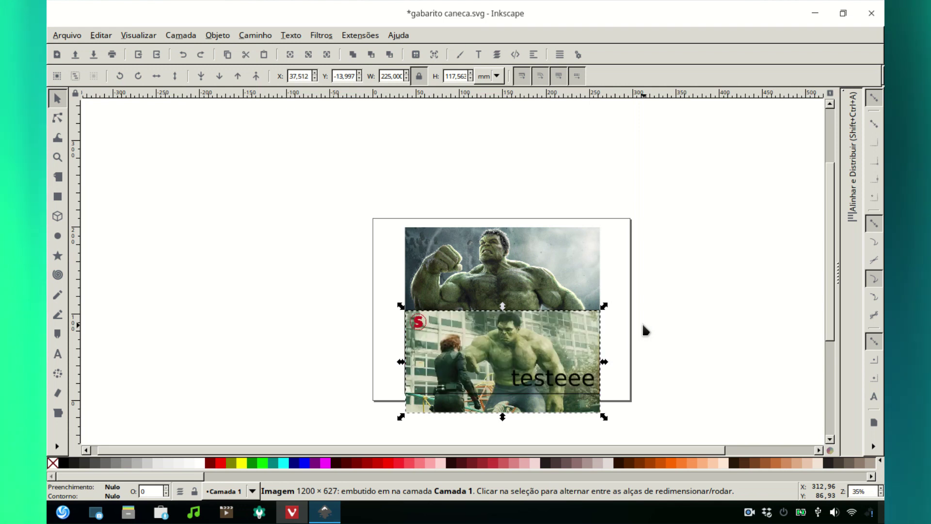
Group the "testeee" text with the second Hulk image and deselect the group
{"action": "left_click", "coordinate": [624, 414]}
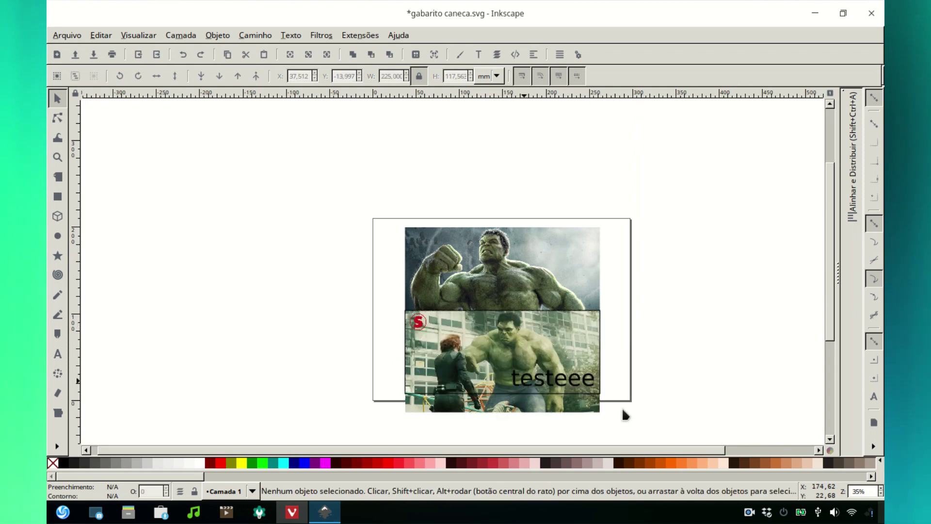
{"action": "left_click_drag", "start_coordinate": [627, 419], "coordinate": [512, 391]}
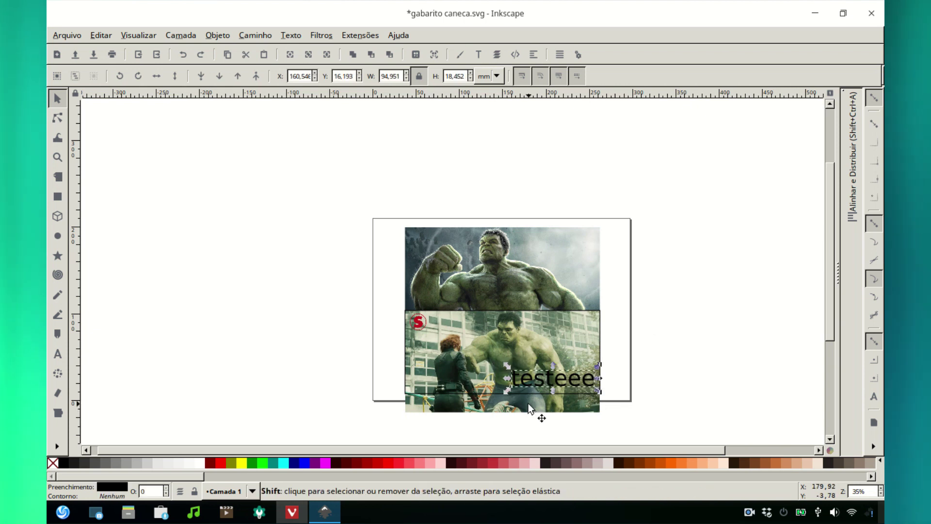
{"action": "left_click", "coordinate": [528, 403], "text": "shift"}
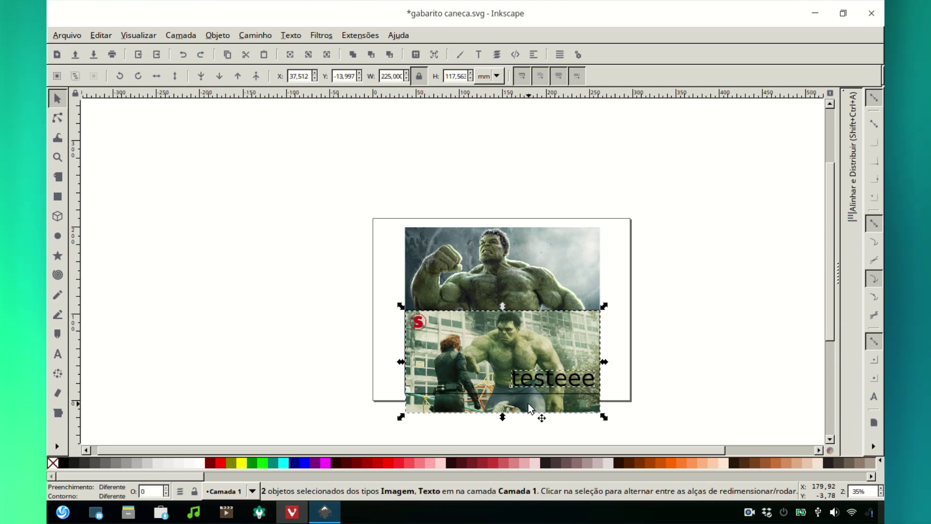
{"action": "left_click", "coordinate": [218, 36]}
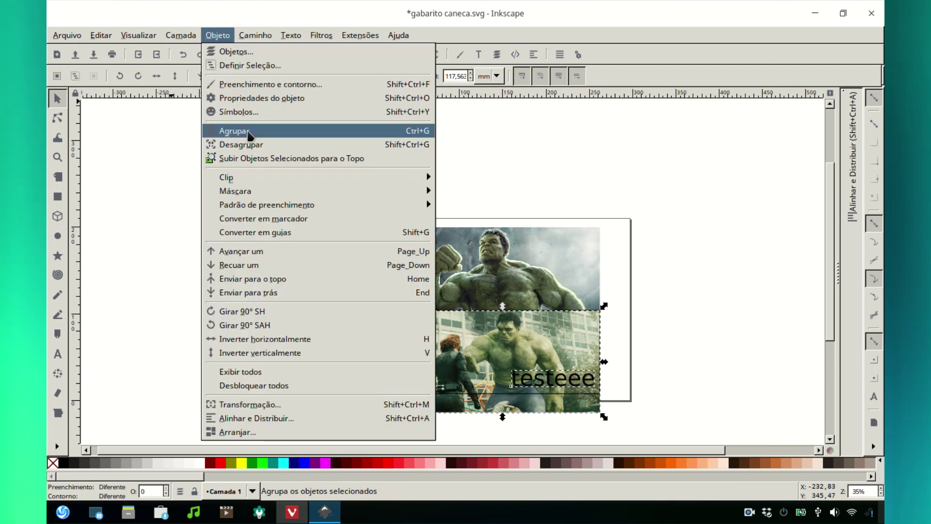
{"action": "left_click", "coordinate": [248, 133]}
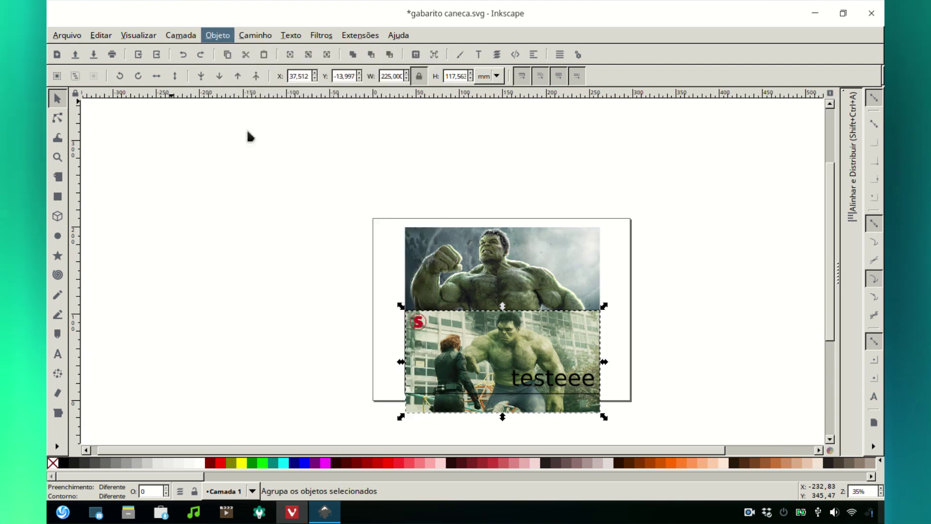
{"action": "left_click", "coordinate": [574, 438]}
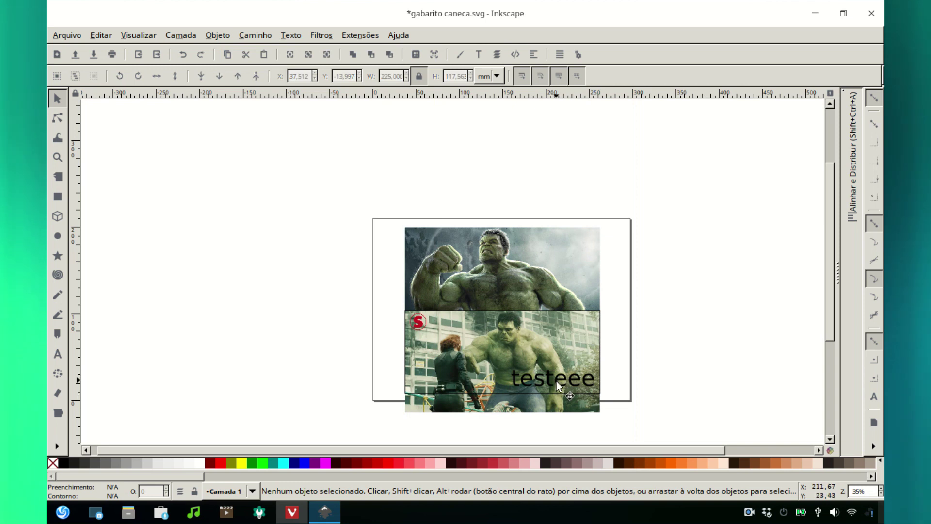
Select the lower rectangle by its outline and fill it with the red #FF2A2A
{"action": "left_click", "coordinate": [557, 383]}
{"action": "left_click", "coordinate": [609, 406]}
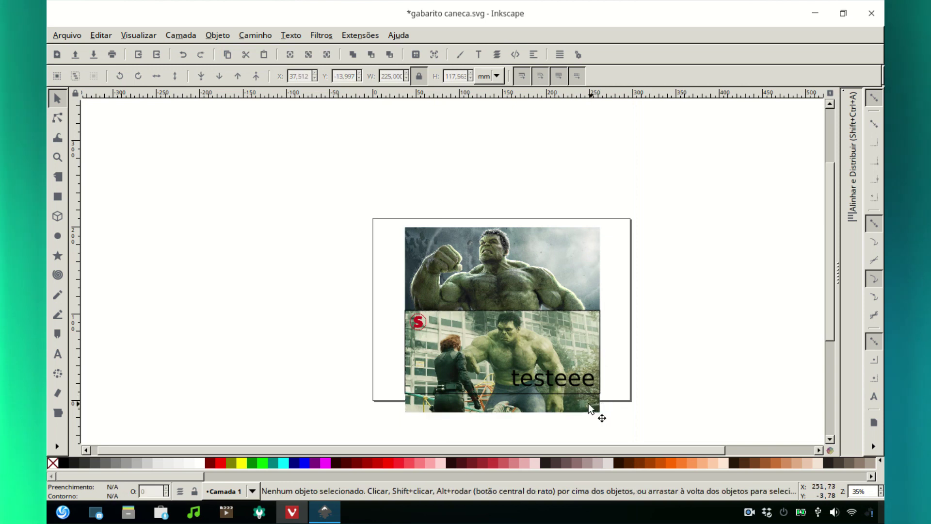
{"action": "left_click", "coordinate": [581, 403]}
{"action": "left_click", "coordinate": [482, 391]}
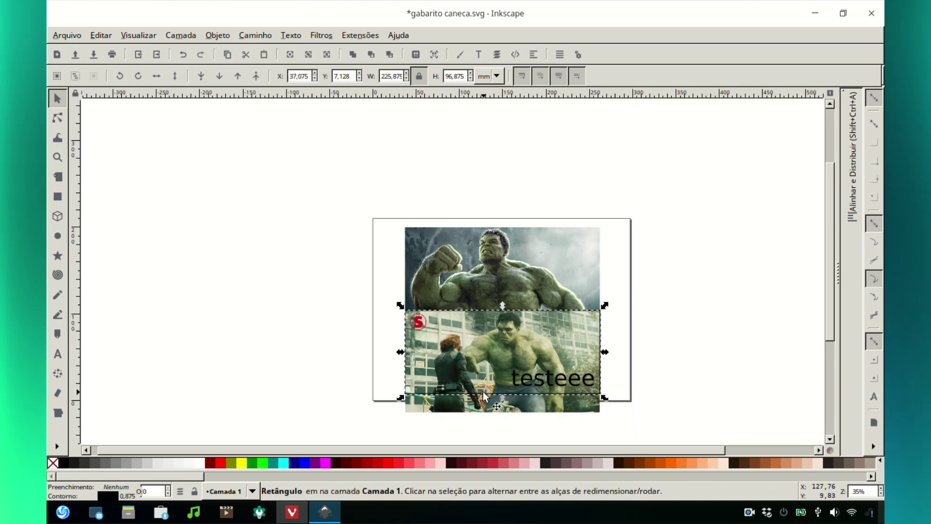
{"action": "left_click", "coordinate": [398, 463]}
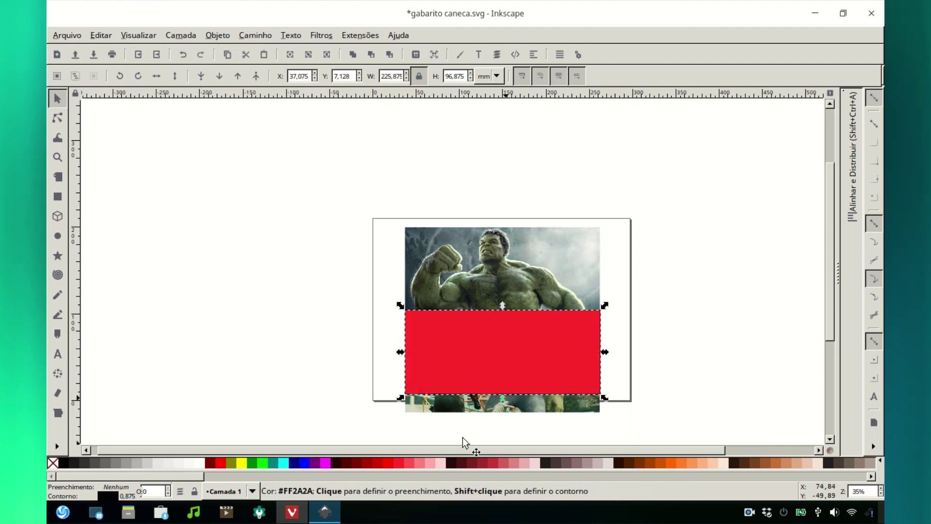
Add the image-and-text group to the selection and clip it to the red rectangle
{"action": "left_click", "coordinate": [467, 411], "text": "shift"}
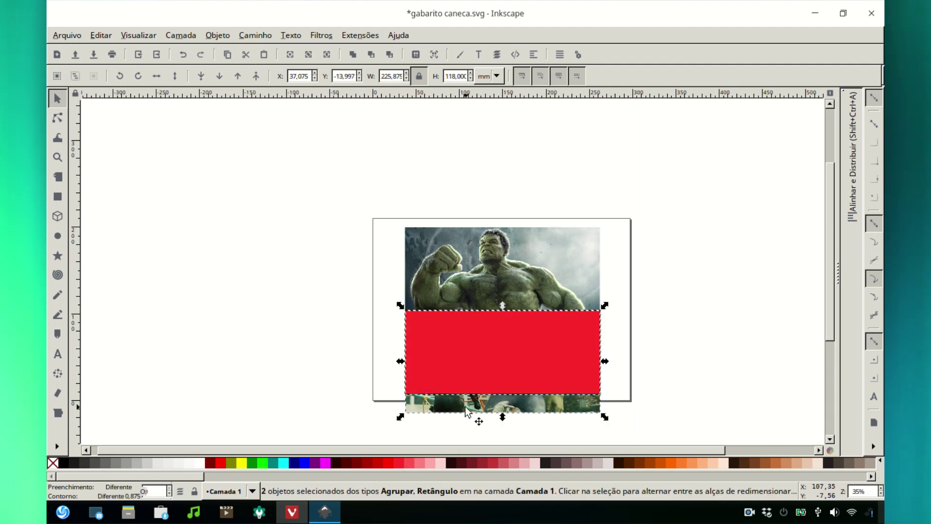
{"action": "left_click", "coordinate": [218, 36]}
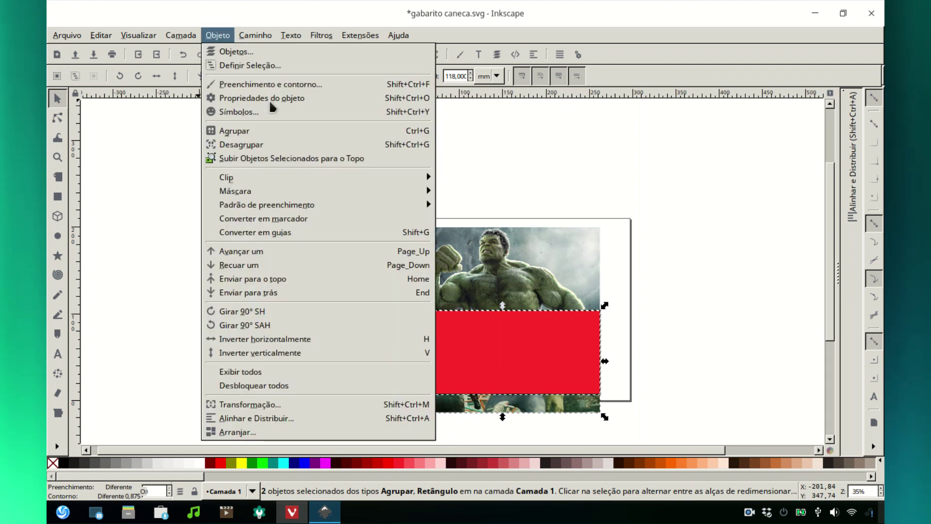
{"action": "left_click", "coordinate": [453, 177]}
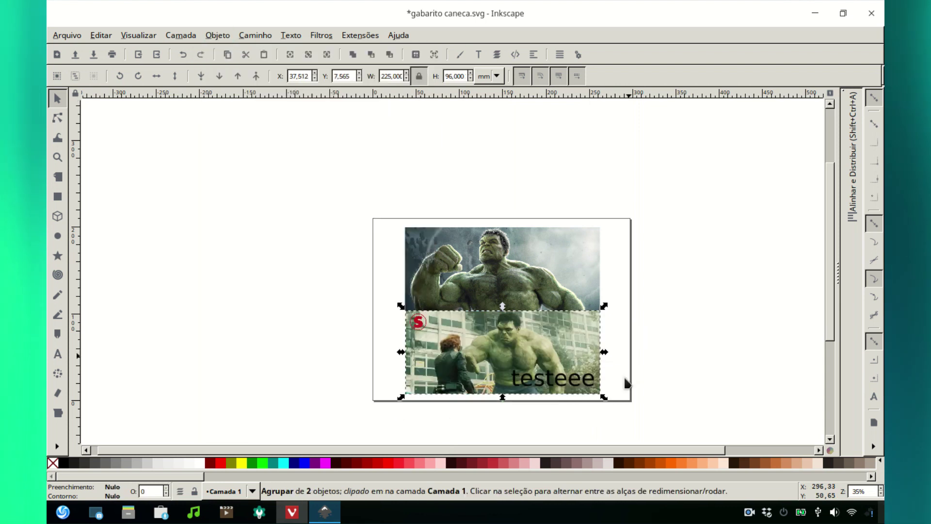
Try moving the clipped group off the page, undo the move and deselect the group
{"action": "left_click_drag", "start_coordinate": [566, 377], "coordinate": [293, 226]}
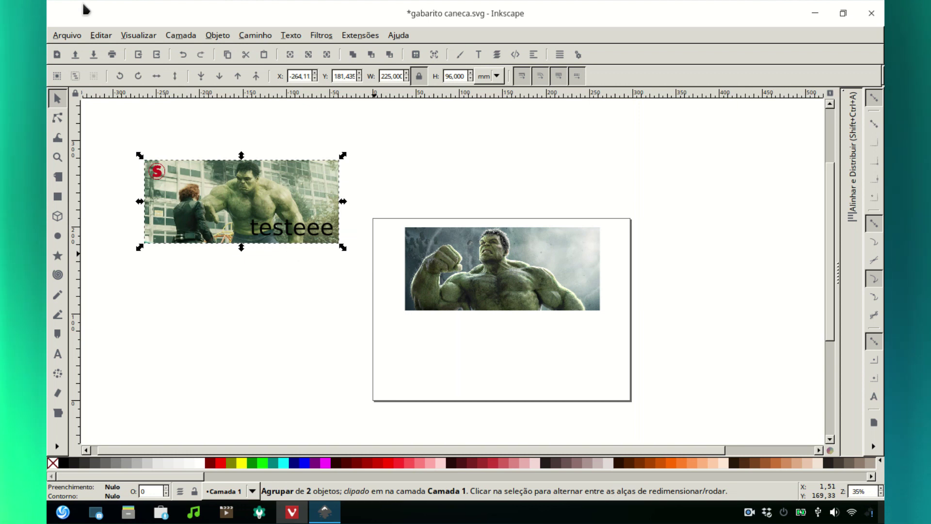
{"action": "left_click", "coordinate": [101, 35]}
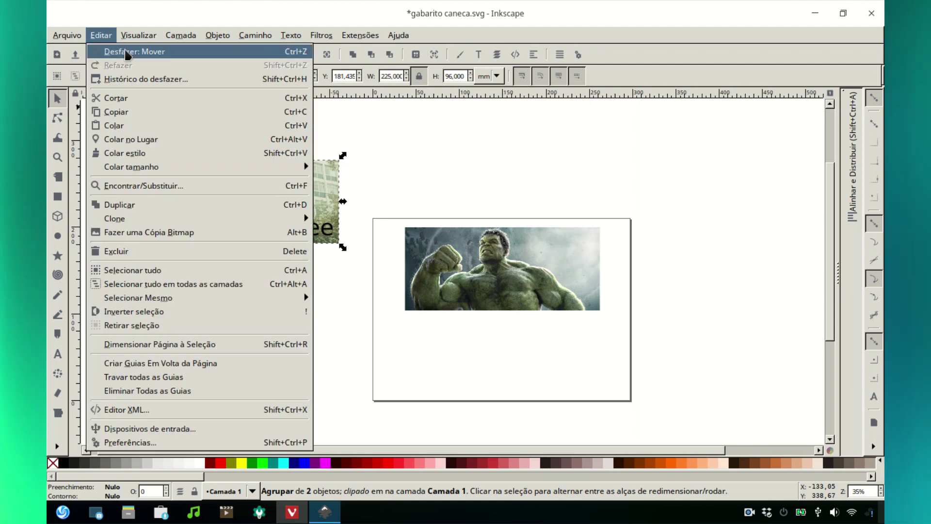
{"action": "left_click", "coordinate": [121, 50]}
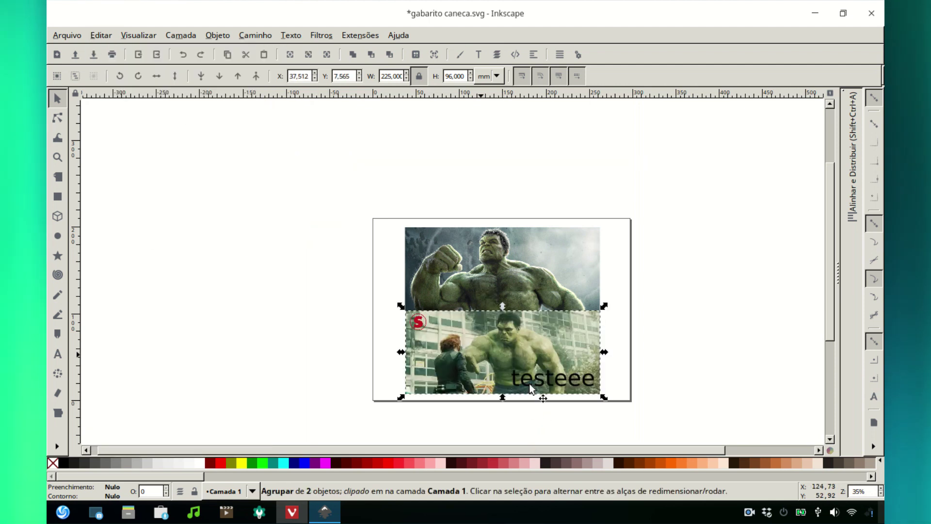
{"action": "left_click", "coordinate": [551, 425]}
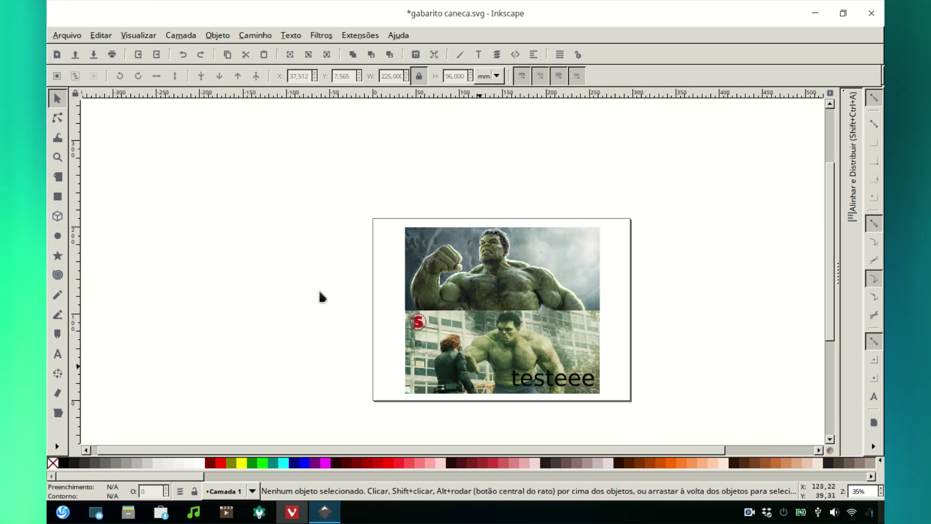
{"action": "left_click_drag", "start_coordinate": [313, 292], "coordinate": [731, 410]}
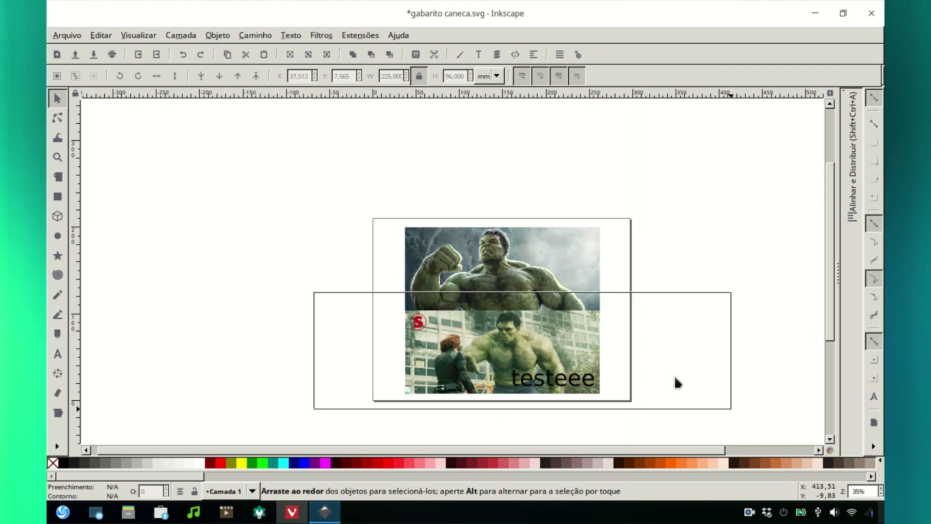
{"action": "left_click_drag", "start_coordinate": [677, 383], "coordinate": [677, 382]}
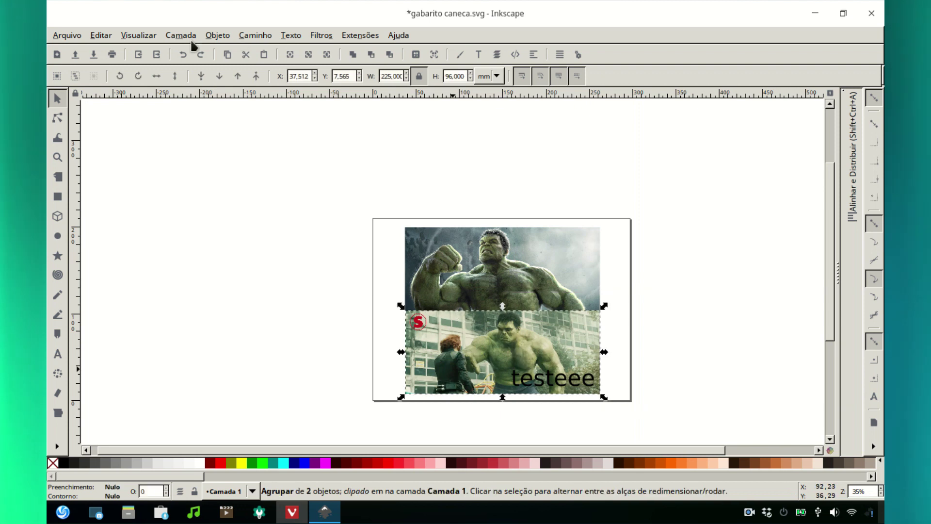
{"action": "left_click", "coordinate": [364, 305]}
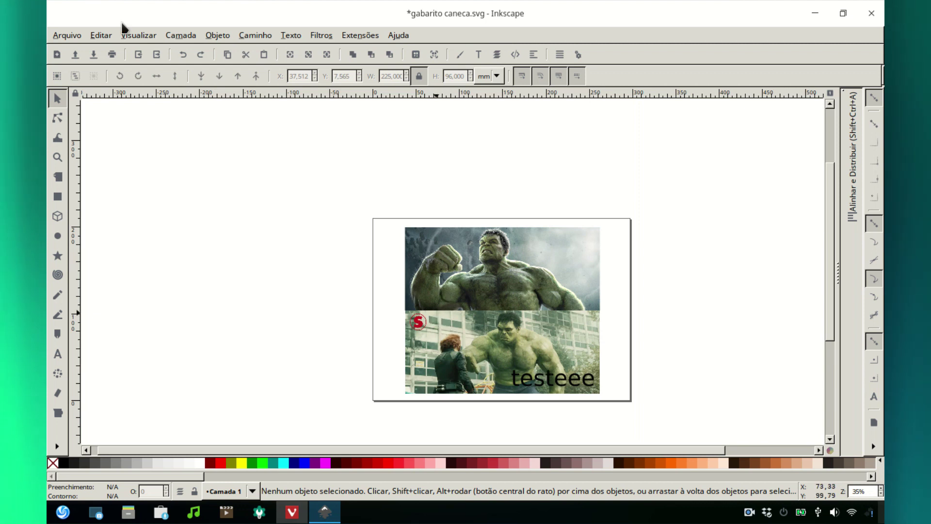
Save the mug design as a new Inkscape SVG file named "hulk caneca.svg" on the Desktop
{"action": "left_click", "coordinate": [71, 37]}
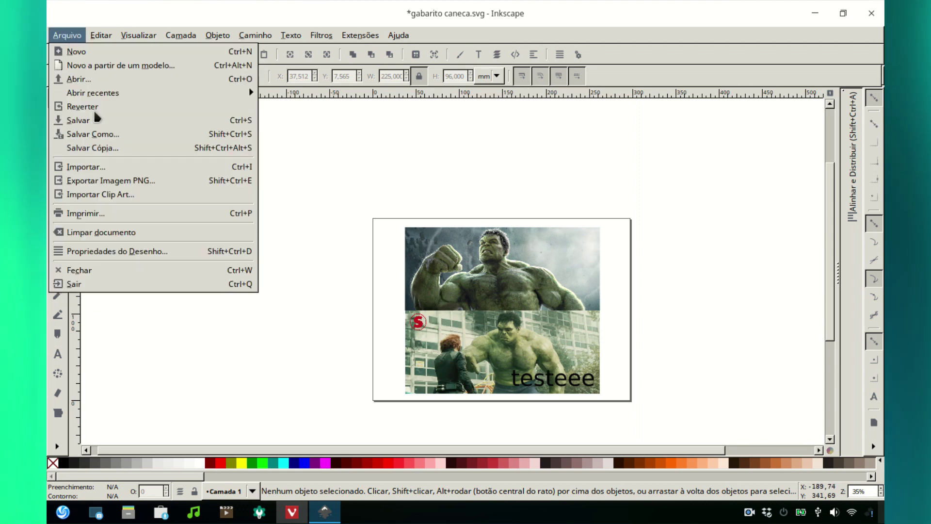
{"action": "left_click", "coordinate": [97, 135]}
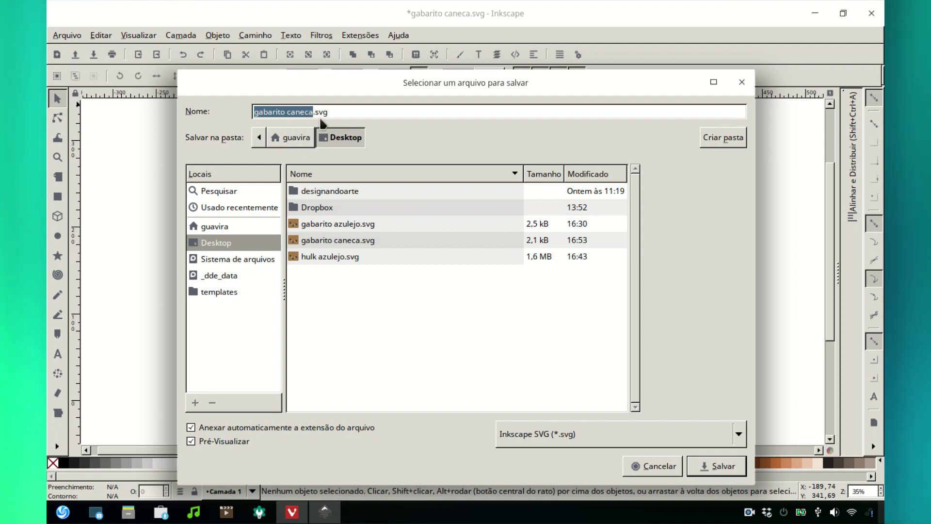
{"action": "type", "text": "l"}
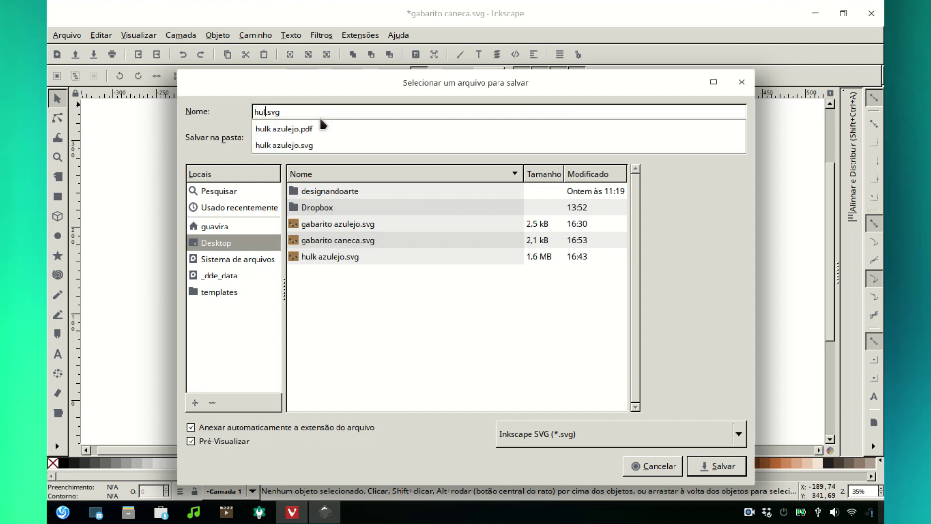
{"action": "type", "text": "k caneca"}
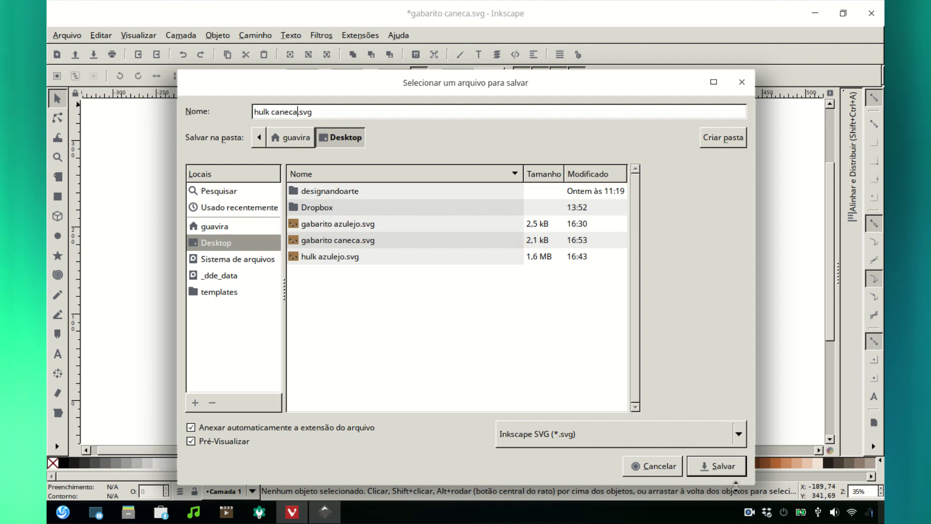
{"action": "left_click", "coordinate": [722, 467]}
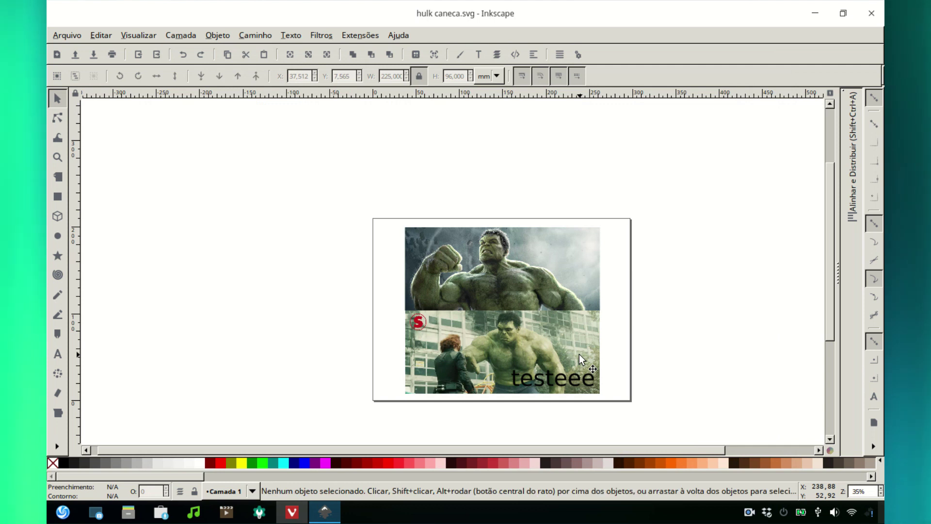
Create a new default document and draw a rectangle about 94 × 145 mm in the upper part of the page
{"action": "left_click", "coordinate": [71, 36]}
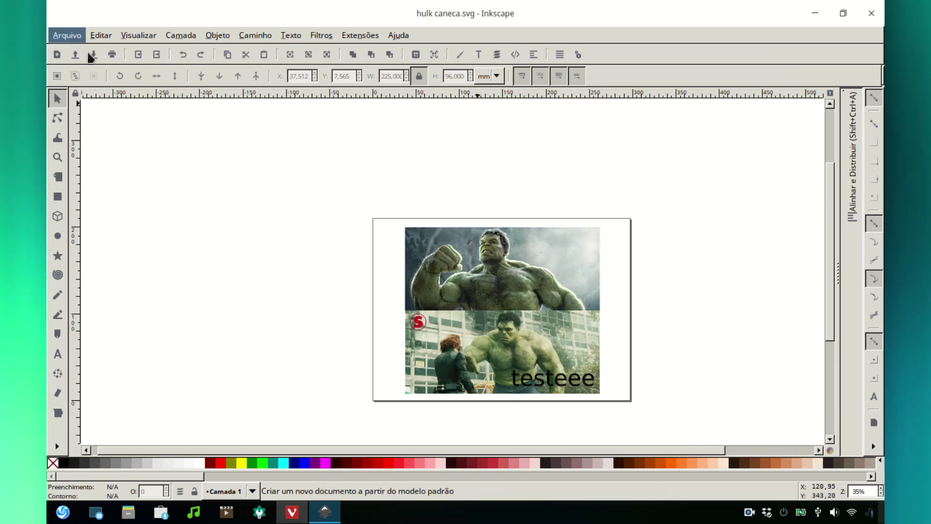
{"action": "left_click", "coordinate": [88, 55]}
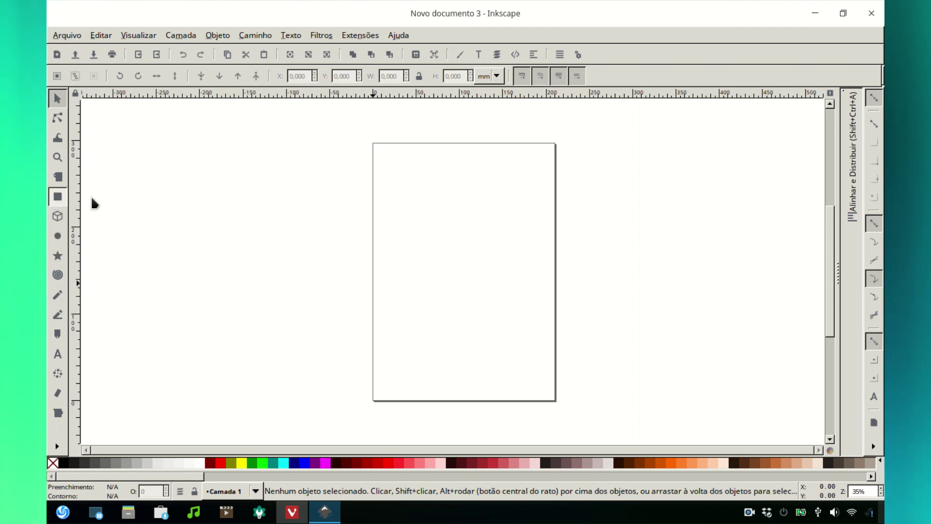
{"action": "left_click_drag", "start_coordinate": [413, 179], "coordinate": [496, 307]}
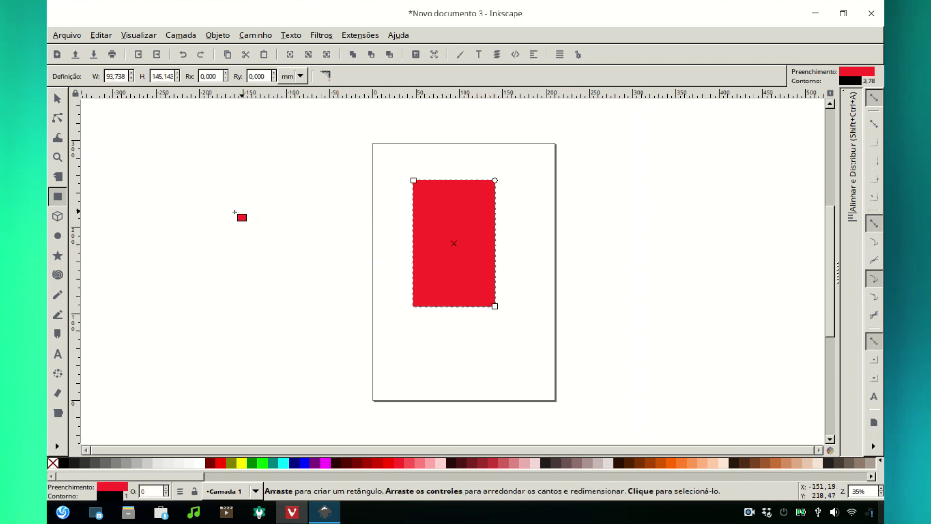
Pull the red rectangle's upper-left corner slightly inward and round its corners
{"action": "left_click", "coordinate": [58, 118]}
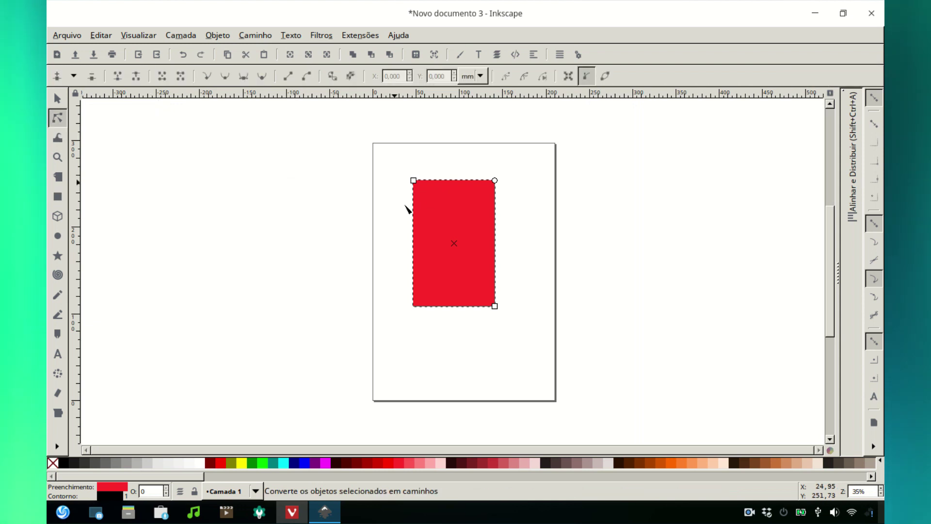
{"action": "mouse_move", "coordinate": [415, 180]}
{"action": "left_mouse_down"}
{"action": "mouse_move", "coordinate": [430, 202]}
{"action": "mouse_move", "coordinate": [415, 189]}
{"action": "left_mouse_up"}
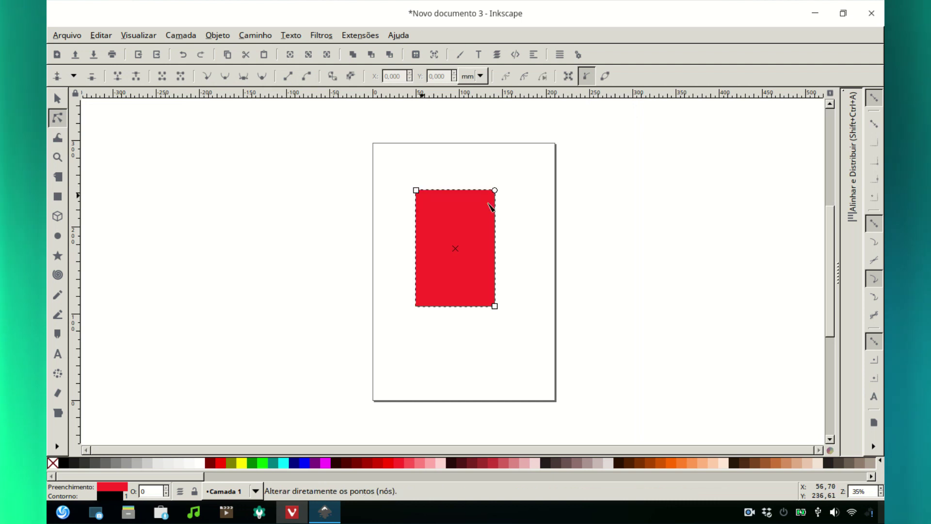
{"action": "left_click_drag", "start_coordinate": [481, 205], "coordinate": [483, 196]}
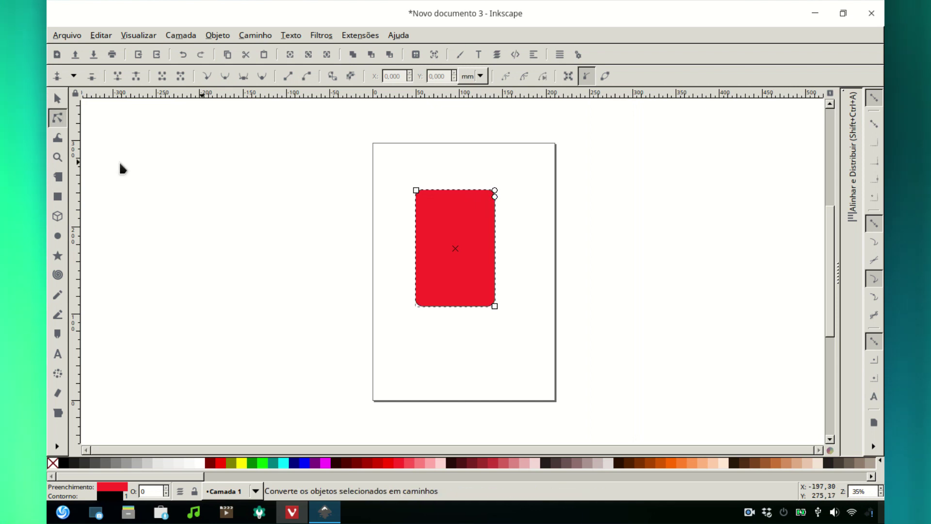
Stretch the rounded rectangle downward to about 165 mm high and fill it with a very light grey
{"action": "key", "text": "s"}
{"action": "left_click_drag", "start_coordinate": [455, 313], "coordinate": [457, 338]}
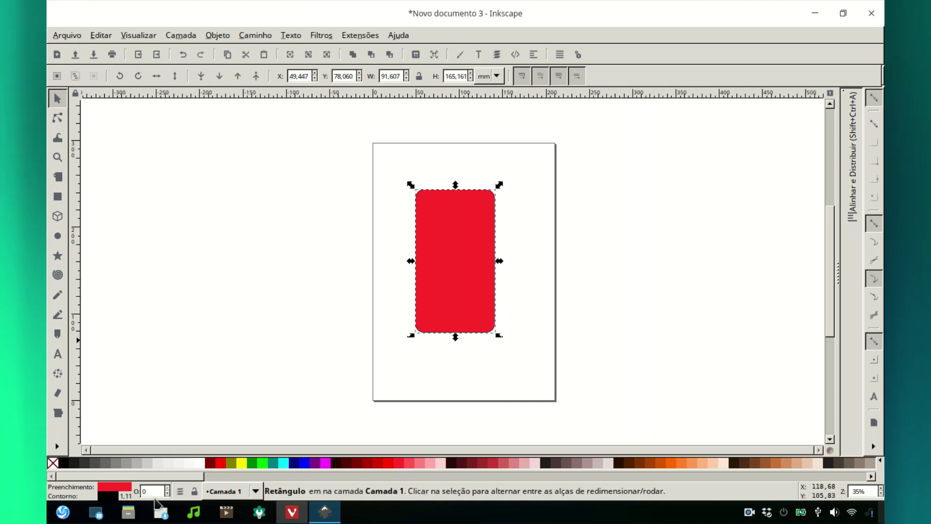
{"action": "left_click", "coordinate": [192, 464]}
{"action": "left_click", "coordinate": [217, 379]}
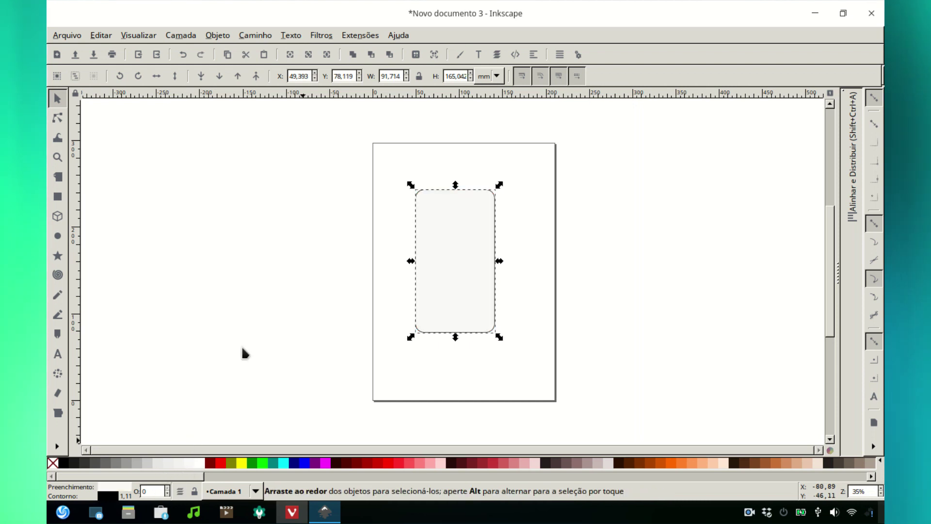
Draw an ellipse about 27 × 29 mm near the upper middle of the rounded rectangle and deselect it
{"action": "left_click", "coordinate": [57, 196]}
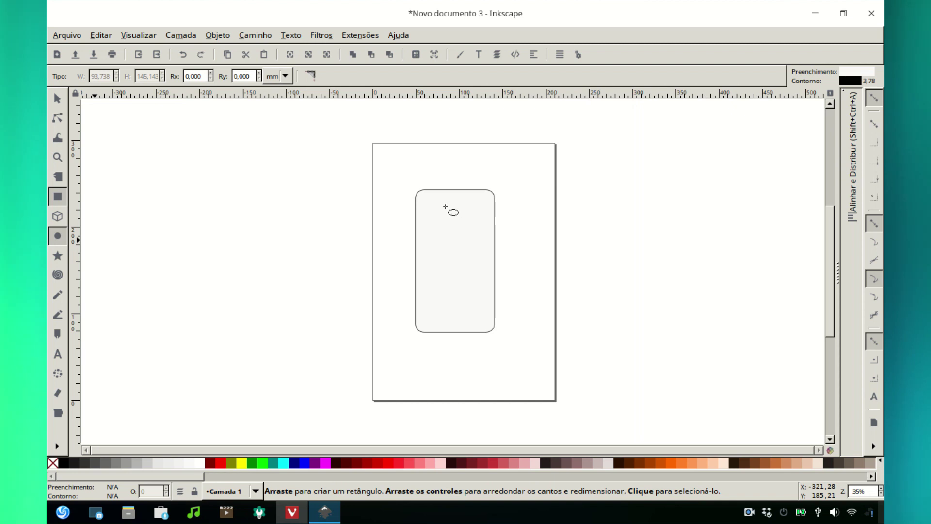
{"action": "left_click_drag", "start_coordinate": [442, 204], "coordinate": [467, 231]}
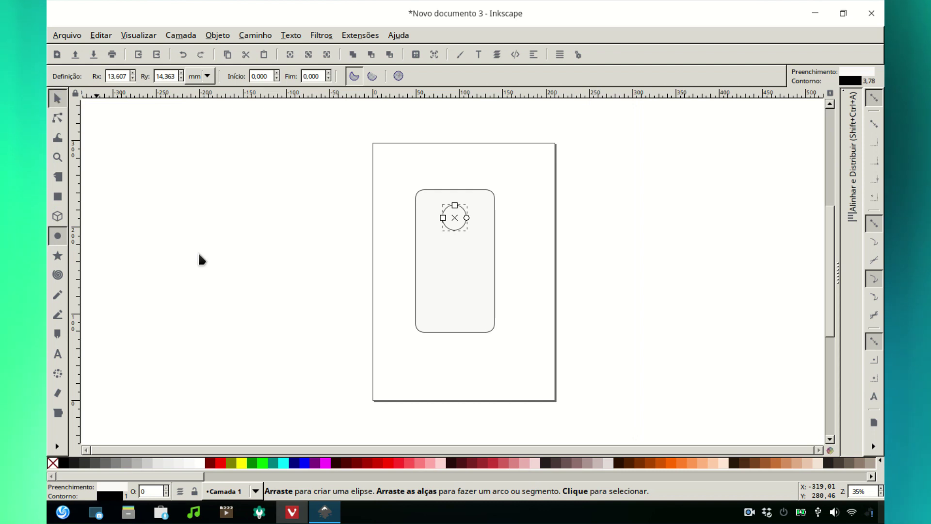
{"action": "key", "text": "s"}
{"action": "key", "text": "Escape"}
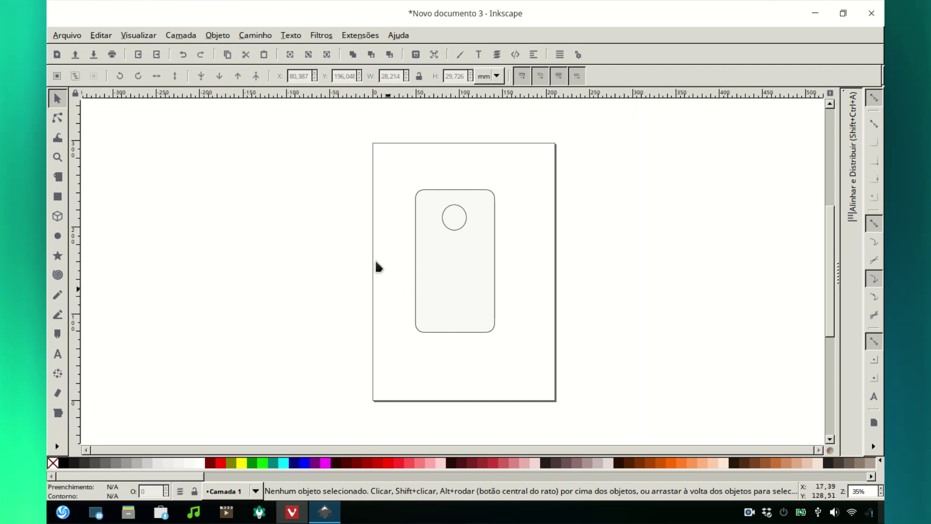
{"action": "left_click_drag", "start_coordinate": [388, 173], "coordinate": [398, 291]}
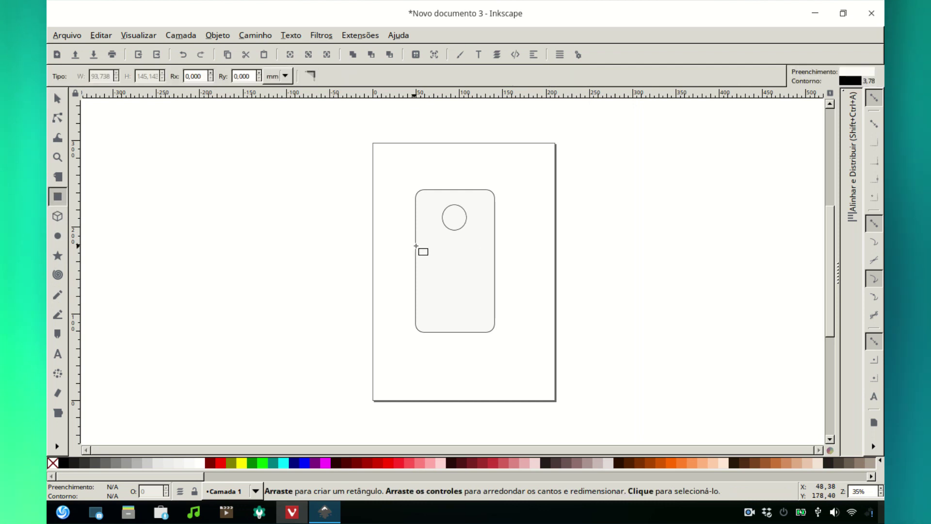
Draw a horizontal strip about 93 × 12 mm and a vertical strip about 28 × 166 mm over the rounded rectangle, cutting each away
{"action": "left_click_drag", "start_coordinate": [413, 245], "coordinate": [495, 256]}
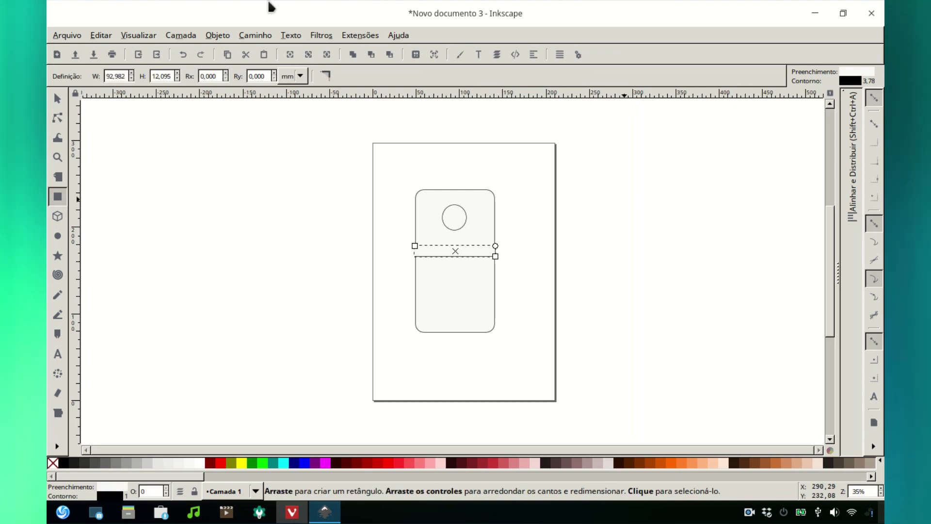
{"action": "left_click", "coordinate": [103, 36]}
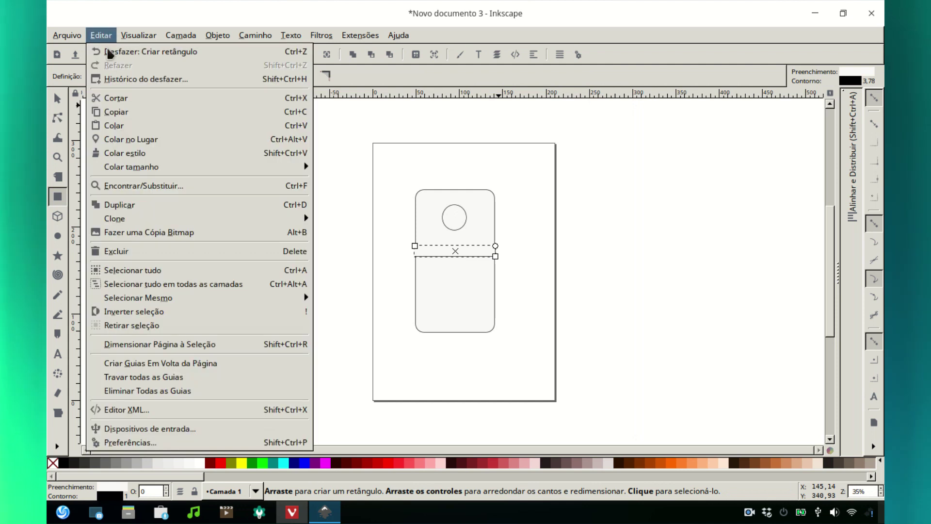
{"action": "left_click", "coordinate": [120, 98]}
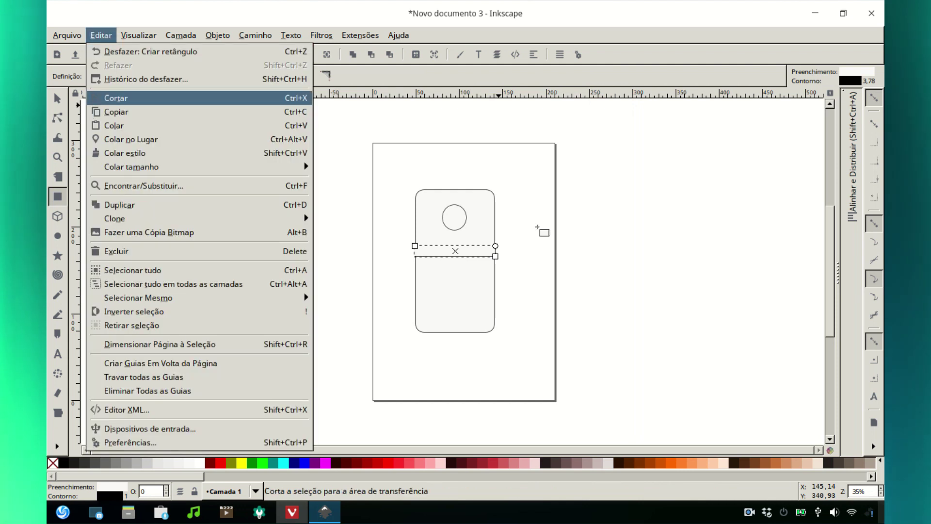
{"action": "left_click_drag", "start_coordinate": [470, 190], "coordinate": [495, 332]}
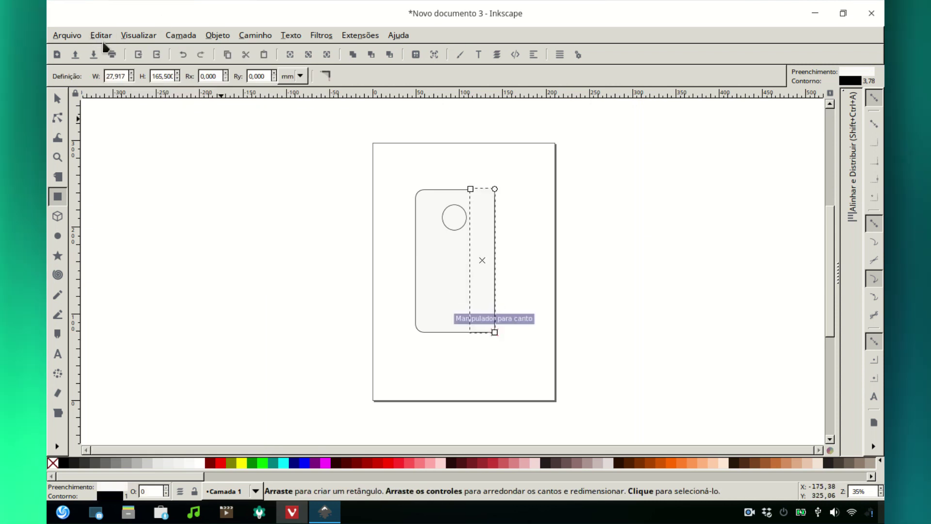
{"action": "left_click", "coordinate": [103, 41]}
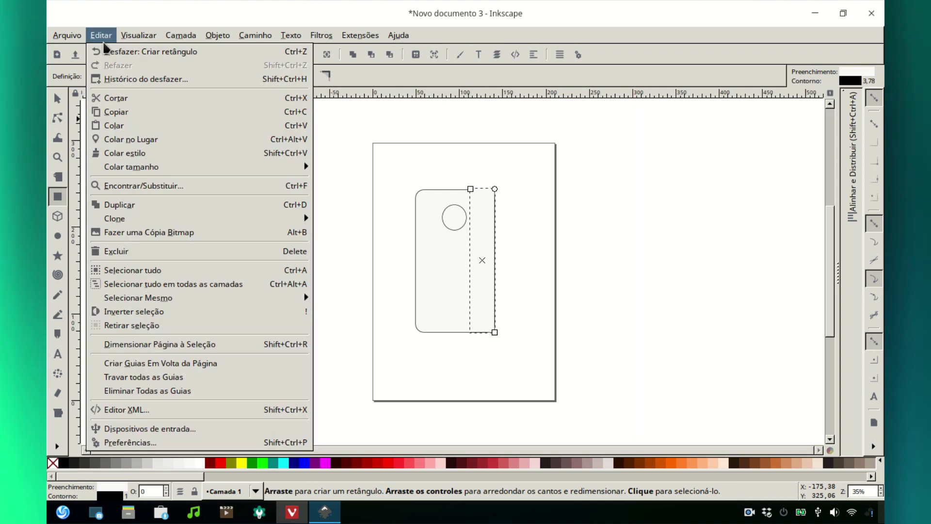
{"action": "left_click", "coordinate": [116, 98]}
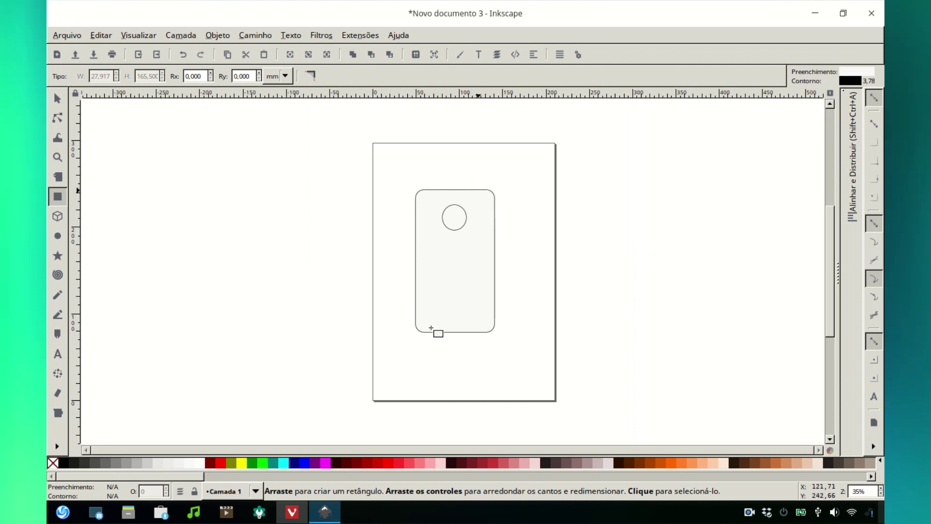
Draw a tall rectangle over the rounded shape, widen it to about 93 × 167 mm and fill it yellow
{"action": "left_click_drag", "start_coordinate": [435, 330], "coordinate": [439, 332]}
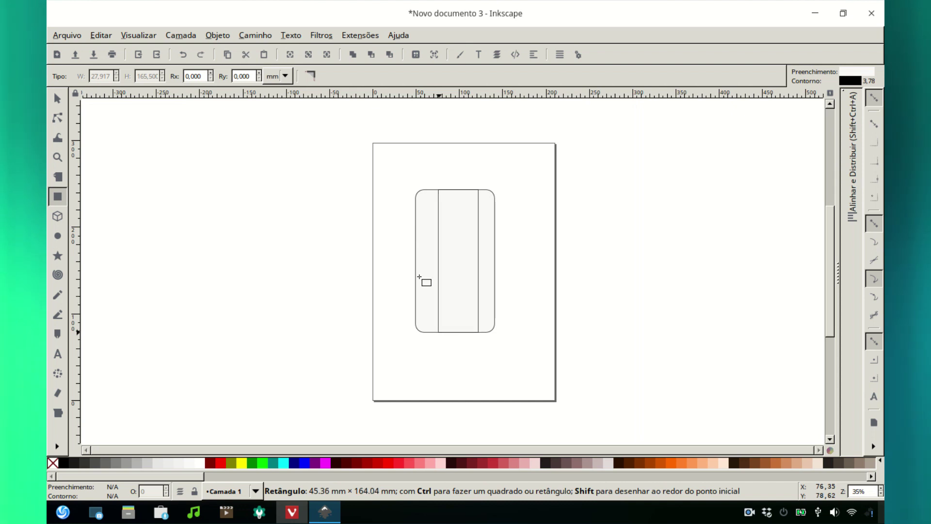
{"action": "left_click", "coordinate": [440, 259]}
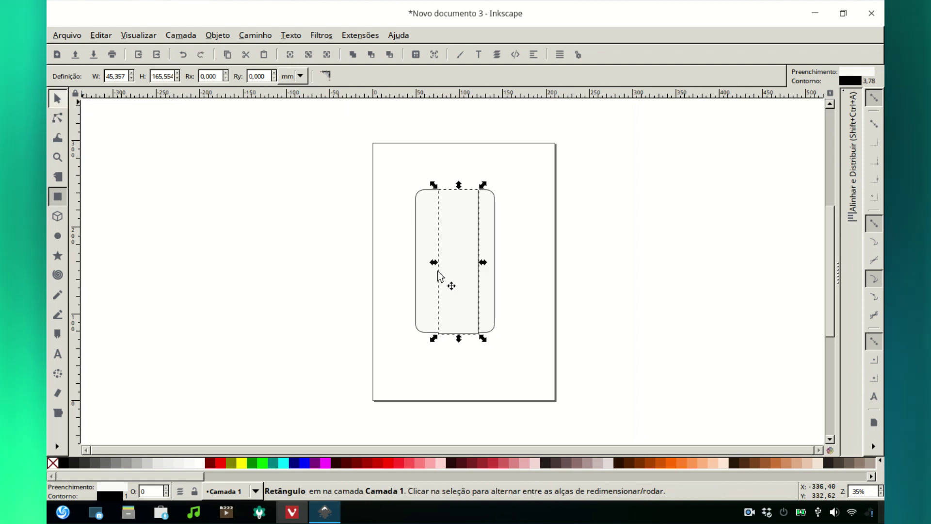
{"action": "key", "text": "s"}
{"action": "left_click_drag", "start_coordinate": [434, 262], "coordinate": [517, 290]}
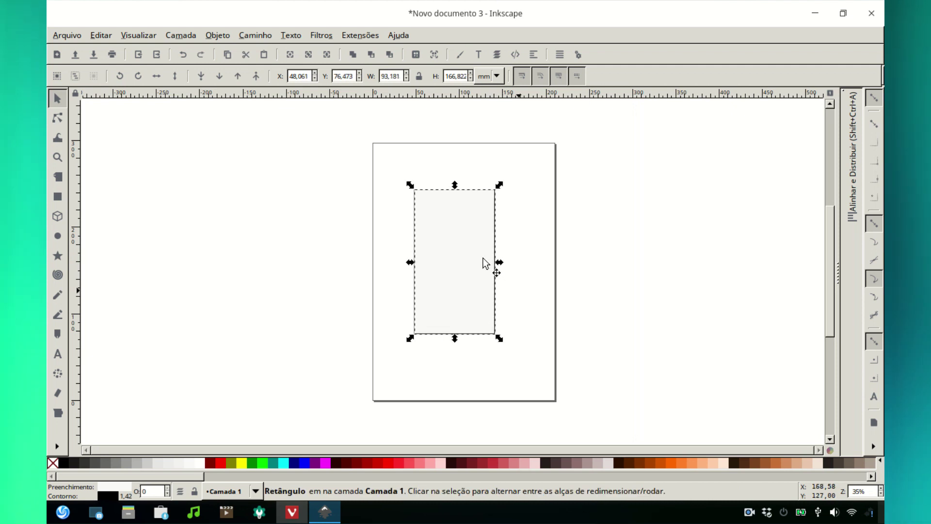
{"action": "left_click", "coordinate": [238, 462]}
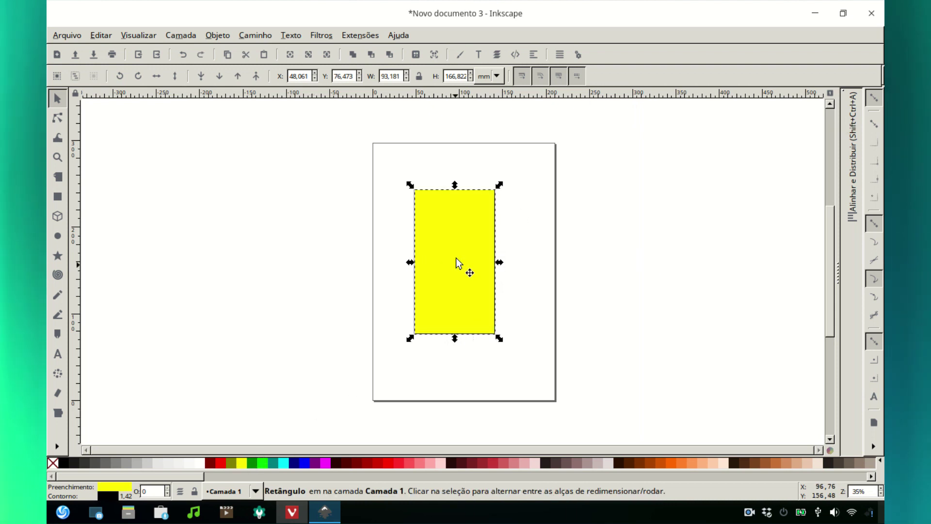
Move the yellow rectangle left beside the rounded shape and place a horizontal guide near the ellipse's lower edge
{"action": "left_click_drag", "start_coordinate": [452, 261], "coordinate": [376, 257]}
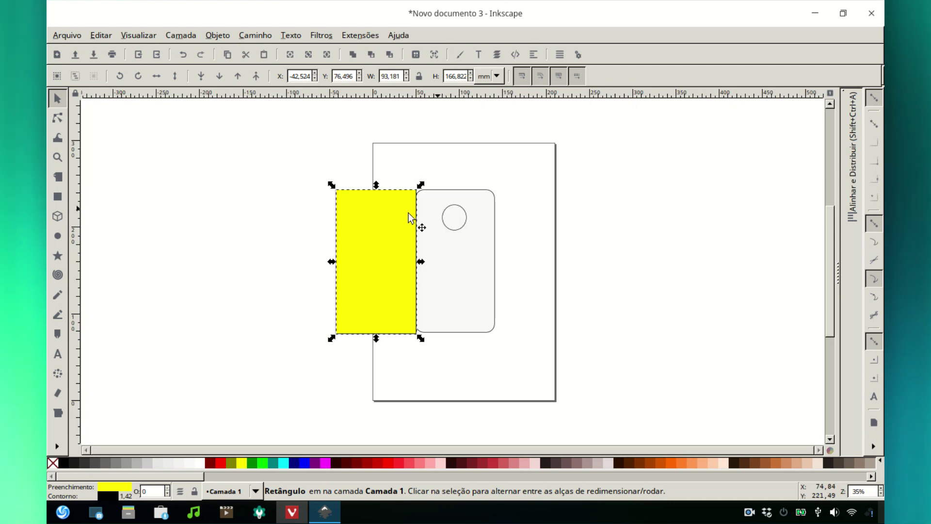
{"action": "mouse_move", "coordinate": [291, 93]}
{"action": "left_mouse_down"}
{"action": "mouse_move", "coordinate": [453, 211]}
{"action": "mouse_move", "coordinate": [455, 232]}
{"action": "mouse_move", "coordinate": [428, 220]}
{"action": "mouse_move", "coordinate": [442, 217]}
{"action": "left_mouse_up"}
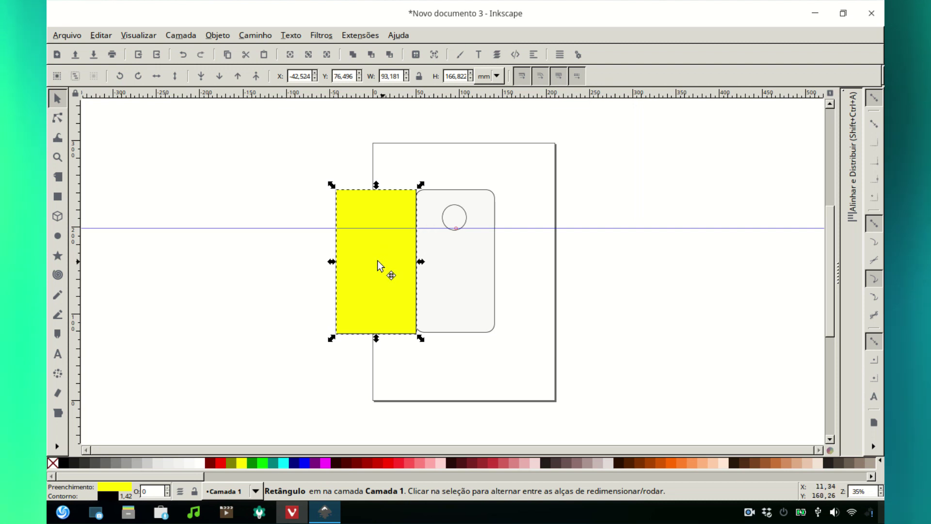
Move the yellow rectangle back over the rounded shape and enlarge it to about 115 × 172 mm
{"action": "mouse_move", "coordinate": [371, 260]}
{"action": "left_mouse_down"}
{"action": "mouse_move", "coordinate": [414, 286]}
{"action": "mouse_move", "coordinate": [432, 262]}
{"action": "mouse_move", "coordinate": [450, 263]}
{"action": "left_mouse_up"}
{"action": "left_click_drag", "start_coordinate": [480, 332], "coordinate": [499, 334]}
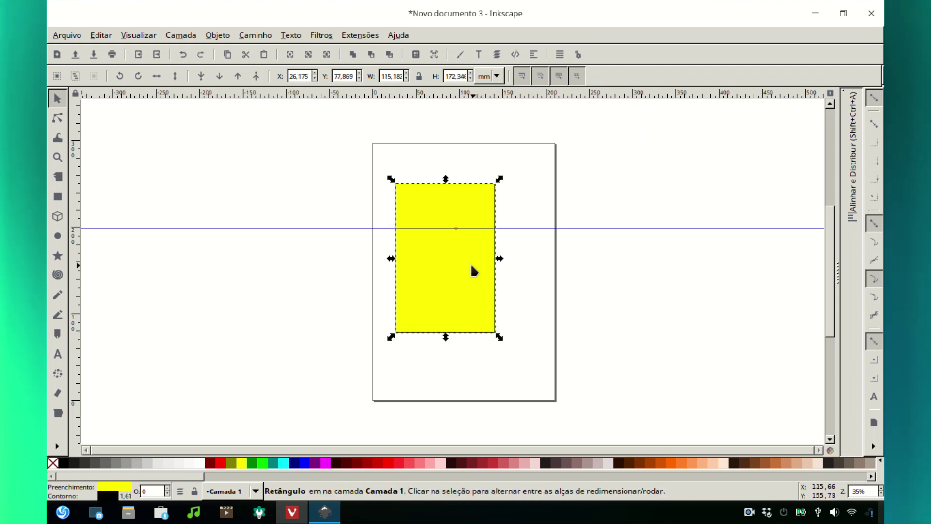
{"action": "right_click", "coordinate": [473, 270]}
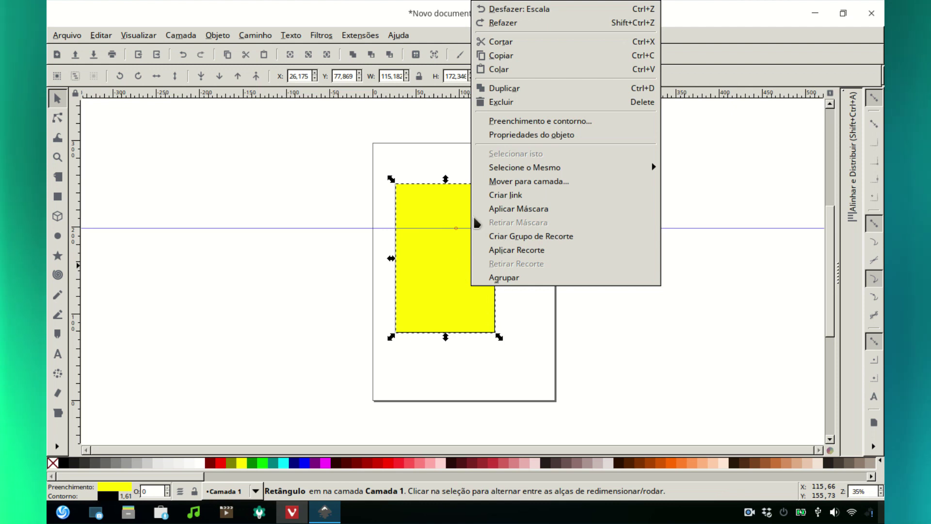
{"action": "left_click", "coordinate": [414, 268]}
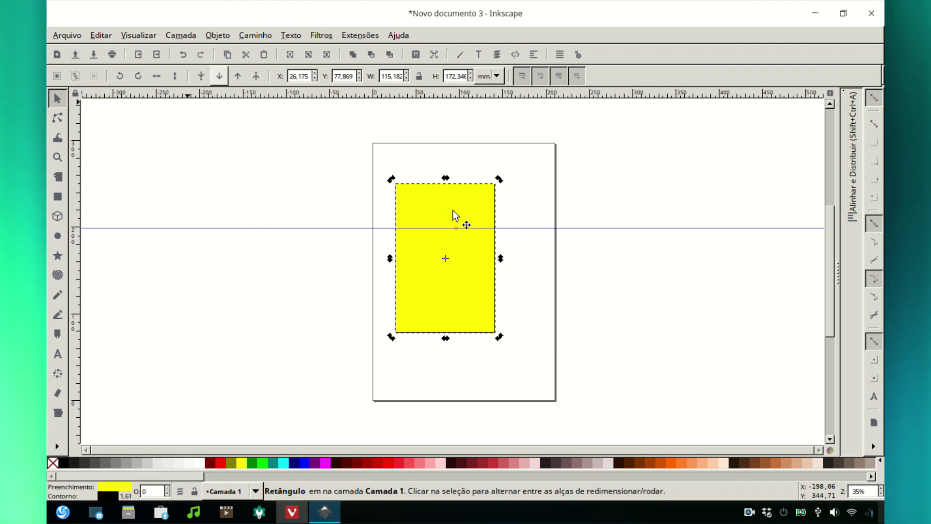
Move the yellow rectangle left off the rounded shape and cut it from the drawing
{"action": "left_click_drag", "start_coordinate": [455, 212], "coordinate": [333, 208]}
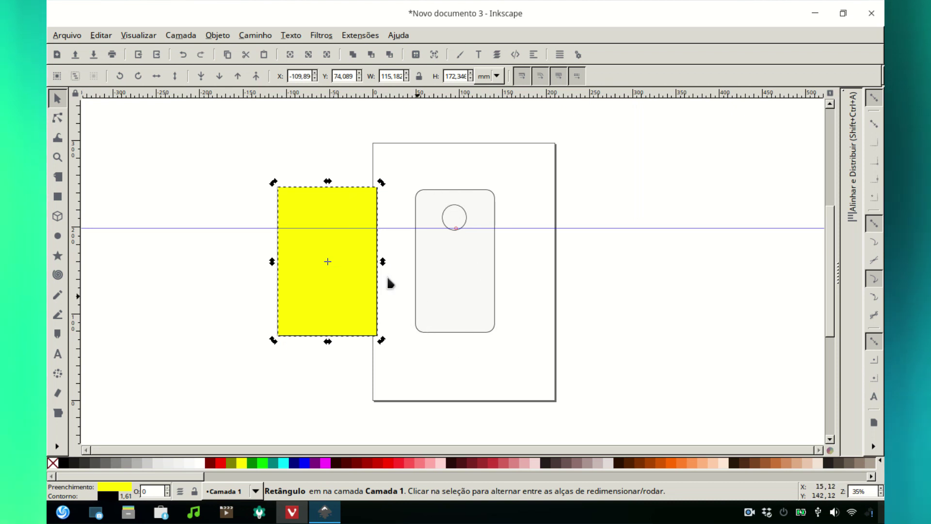
{"action": "left_click", "coordinate": [98, 36]}
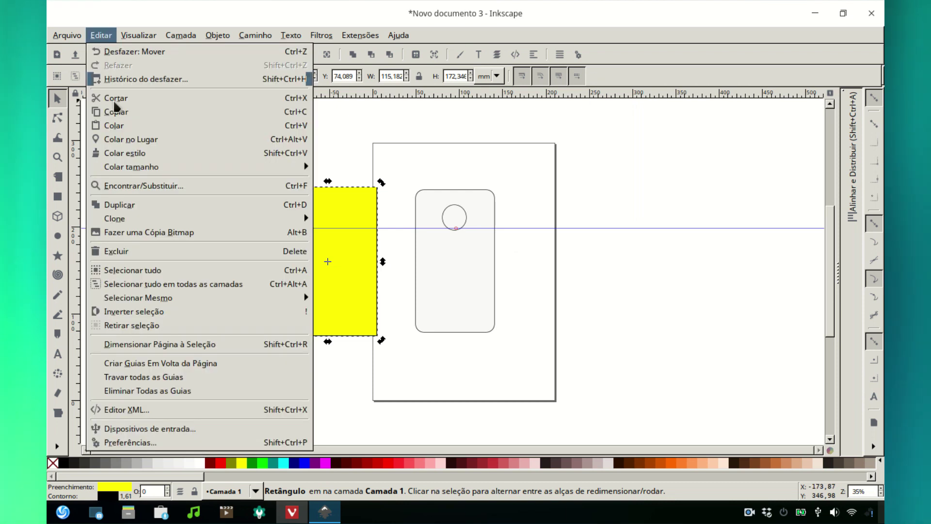
{"action": "left_click", "coordinate": [112, 98]}
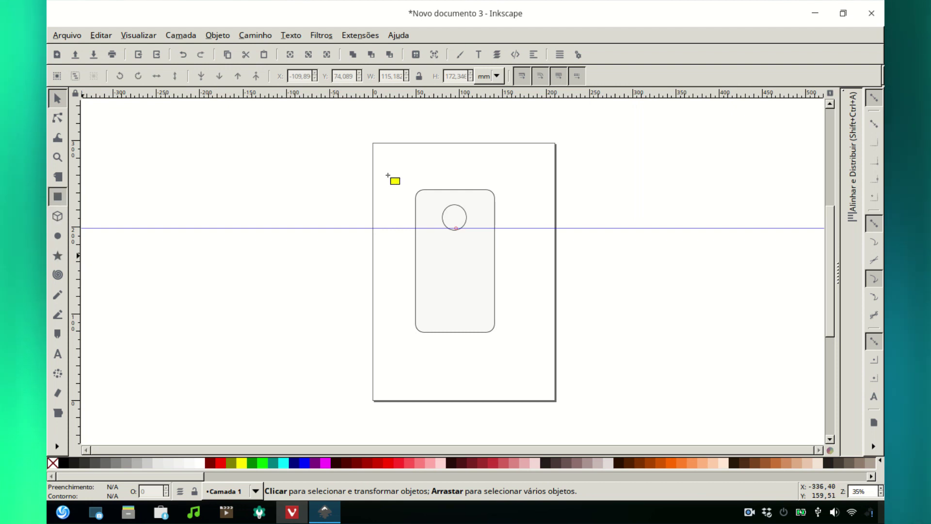
Draw a yellow rectangle about 50 × 51 mm over the rounded shape's upper-left corner and delete it
{"action": "left_click_drag", "start_coordinate": [380, 159], "coordinate": [424, 204]}
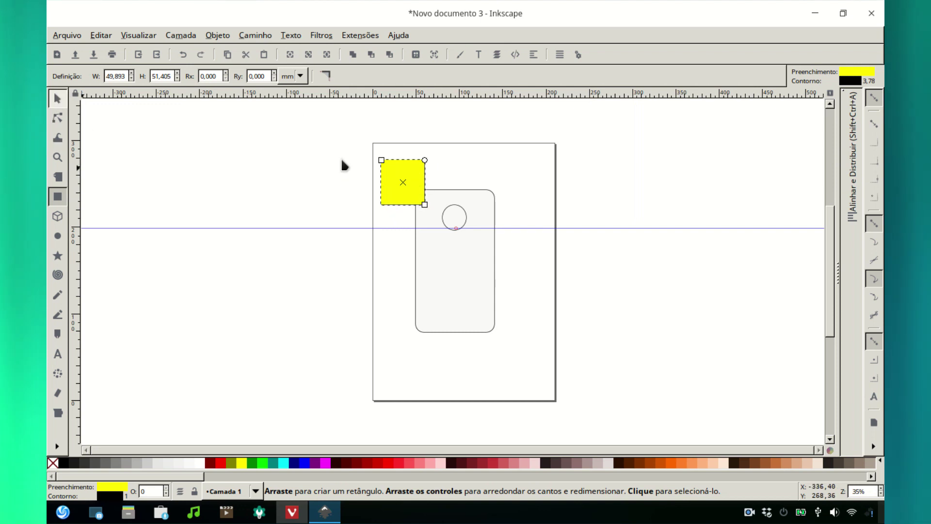
{"action": "key", "text": "s"}
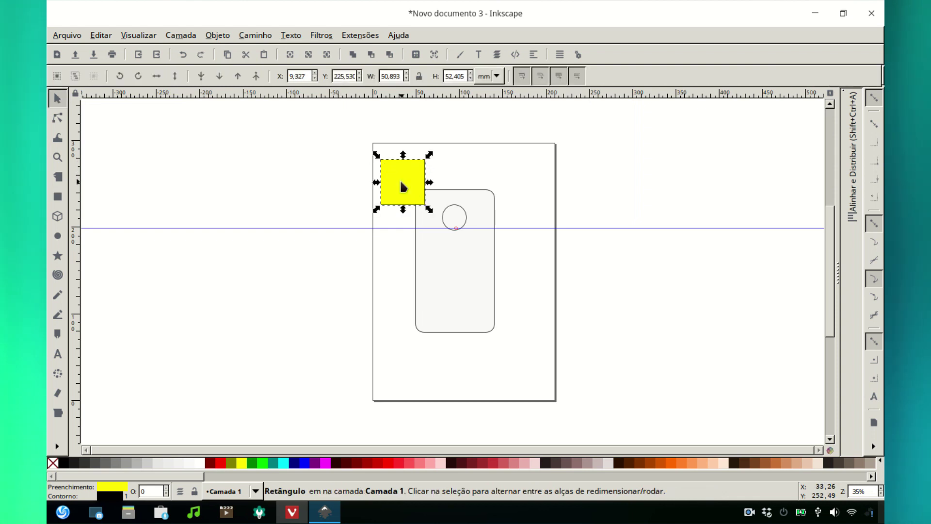
{"action": "right_click", "coordinate": [402, 186]}
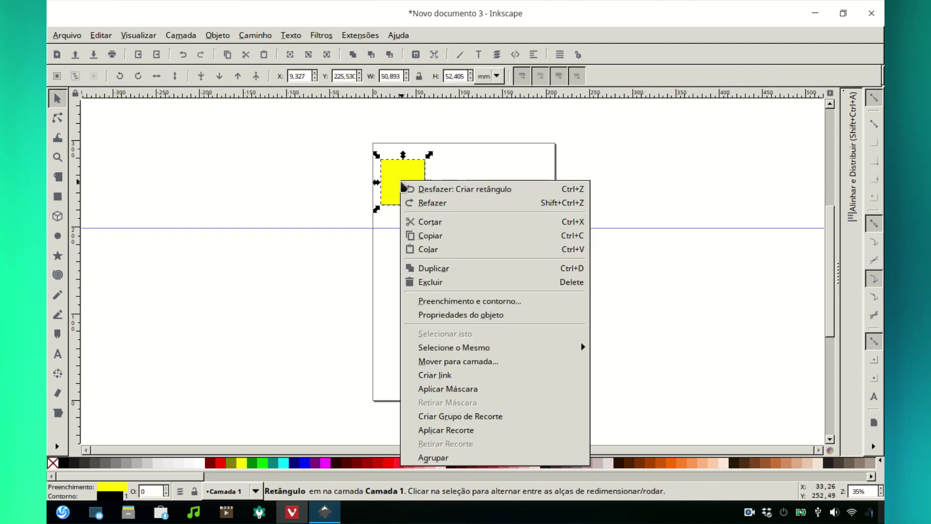
{"action": "left_click", "coordinate": [441, 283]}
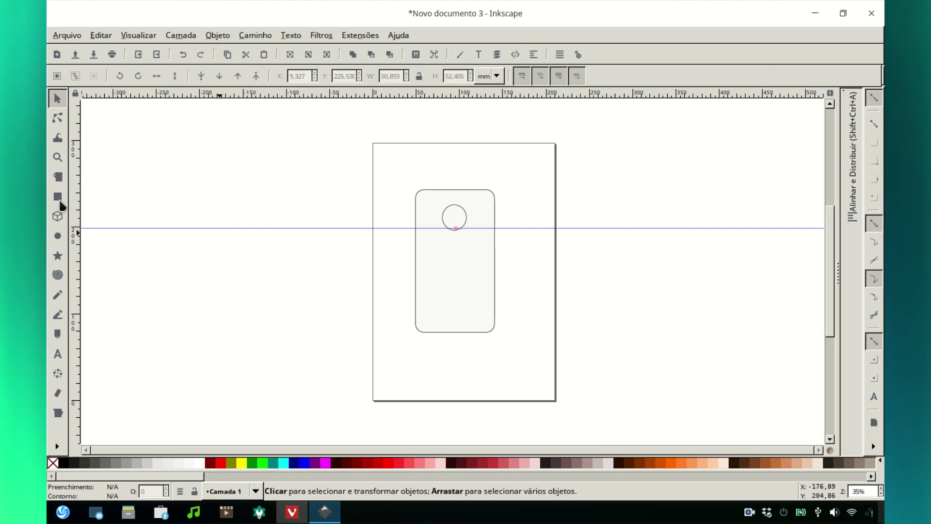
Draw yellow rectangles of about 22 × 166 mm along the rounded shape's right edge and about 97 × 17 mm along its lower edge
{"action": "left_click_drag", "start_coordinate": [493, 190], "coordinate": [422, 332]}
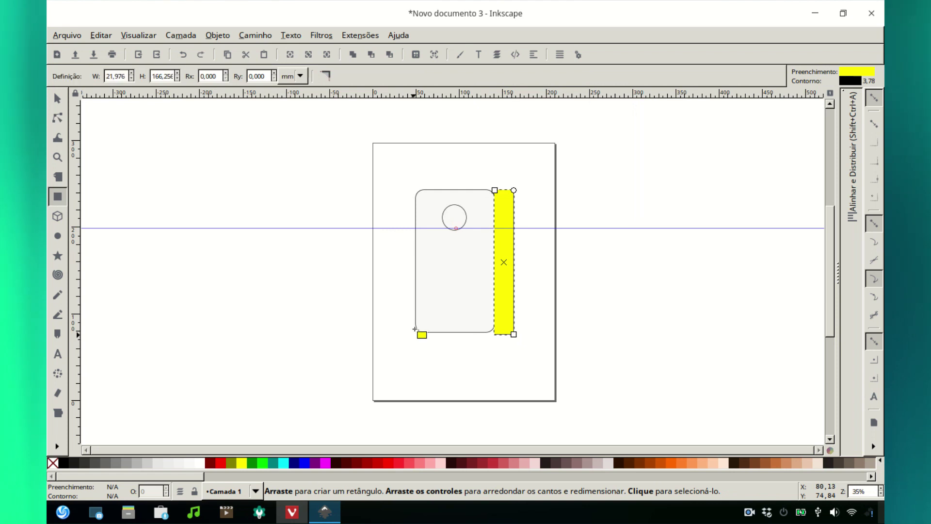
{"action": "left_click_drag", "start_coordinate": [489, 348], "coordinate": [500, 346]}
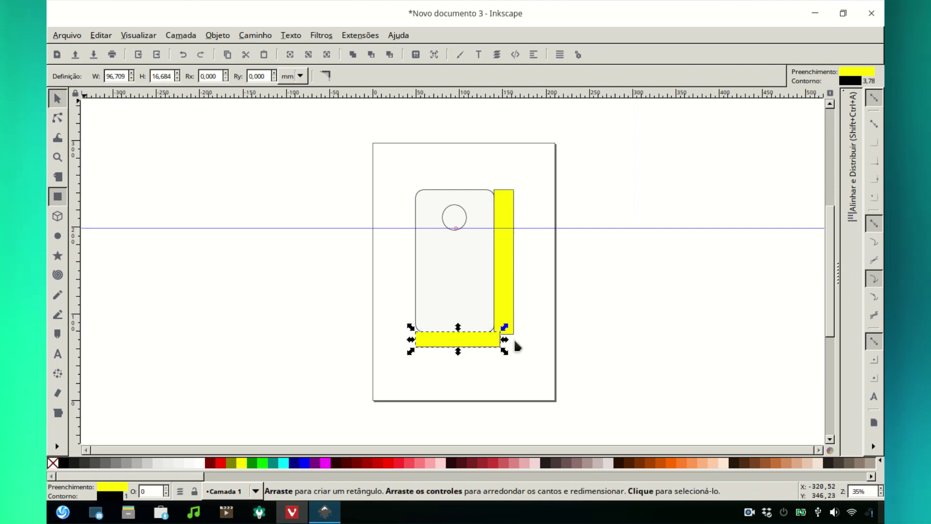
Widen the lower yellow rectangle on both sides to about 122 mm
{"action": "key", "text": "s"}
{"action": "left_click_drag", "start_coordinate": [505, 340], "coordinate": [515, 335]}
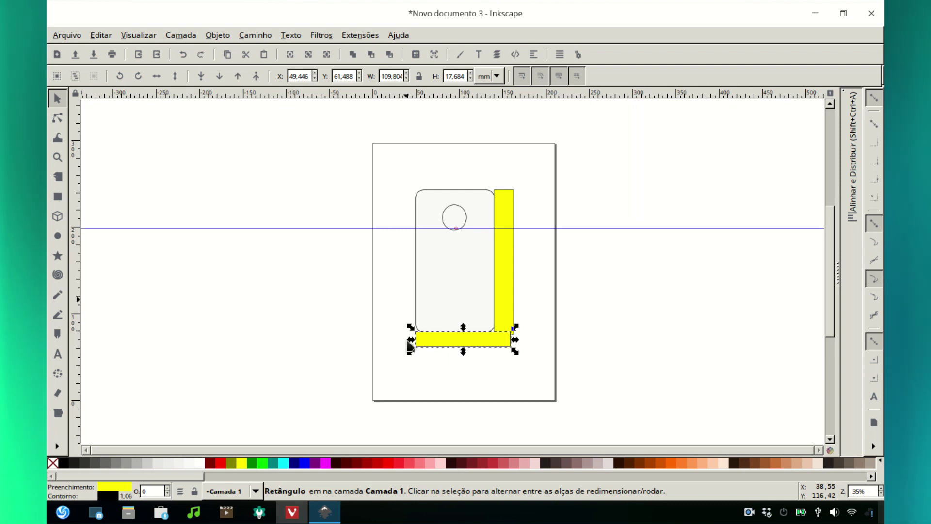
{"action": "left_click_drag", "start_coordinate": [400, 340], "coordinate": [395, 338]}
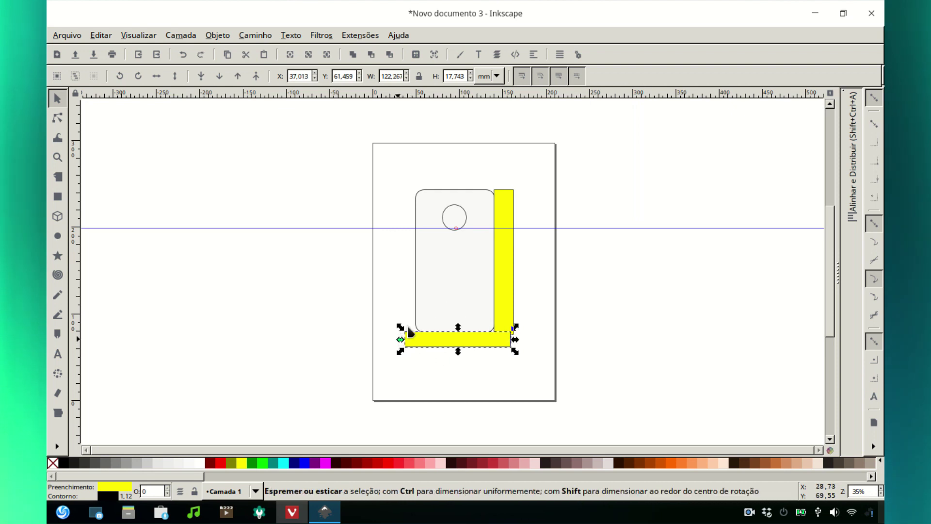
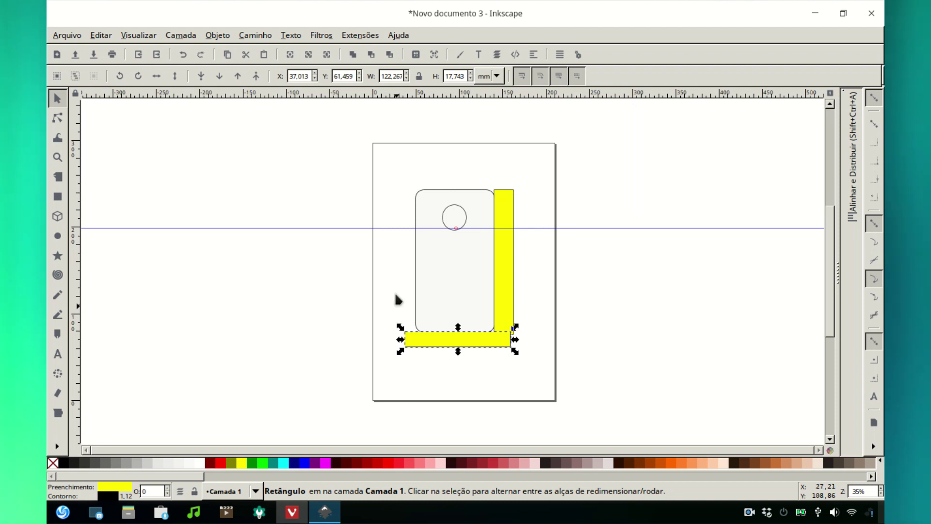
{"action": "left_click", "coordinate": [464, 363]}
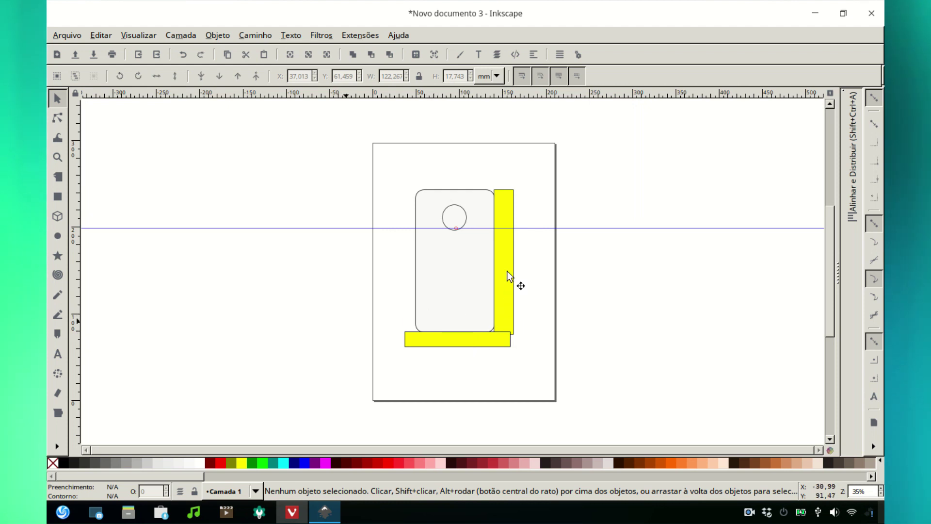
Copy the right-hand yellow strip and place the copy along the rounded shape's left edge
{"action": "left_click", "coordinate": [508, 303]}
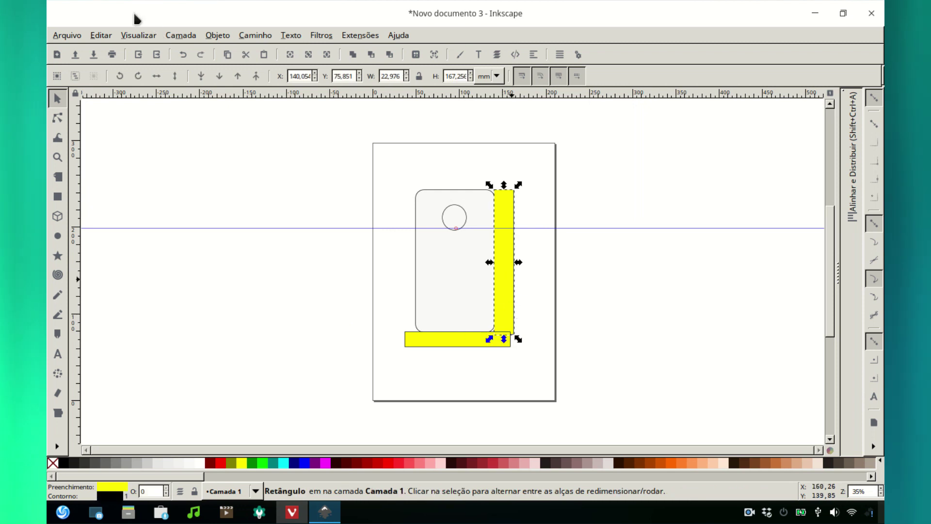
{"action": "left_click", "coordinate": [101, 36]}
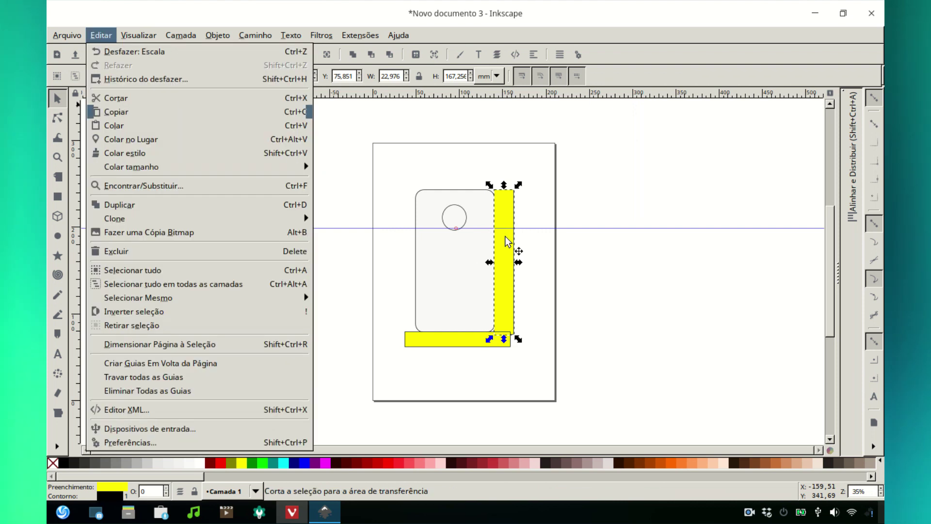
{"action": "left_click", "coordinate": [138, 112]}
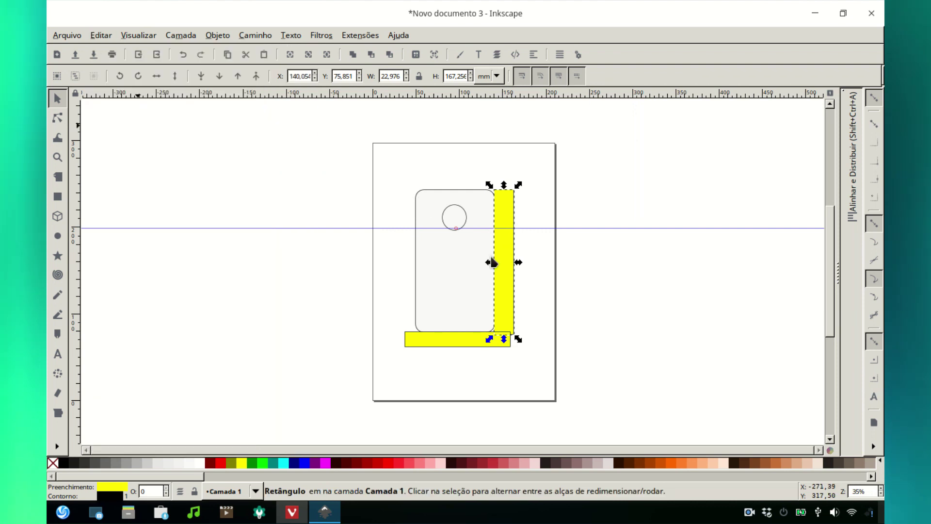
{"action": "key", "text": "Escape"}
{"action": "left_click", "coordinate": [97, 39]}
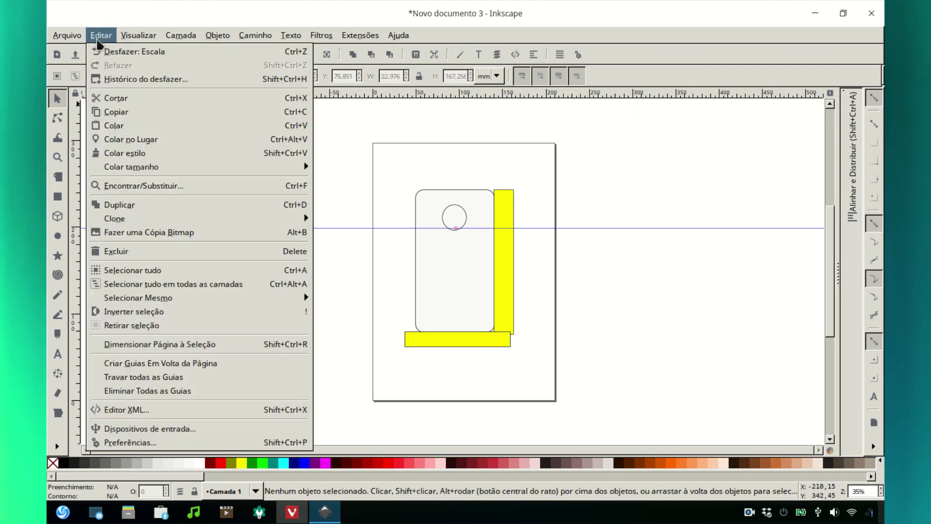
{"action": "left_click", "coordinate": [153, 129]}
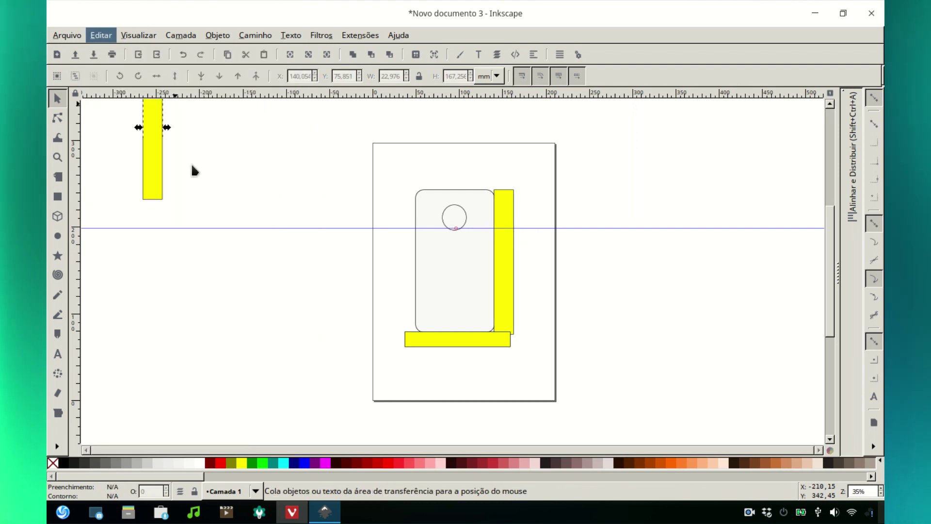
{"action": "left_click_drag", "start_coordinate": [401, 322], "coordinate": [410, 324]}
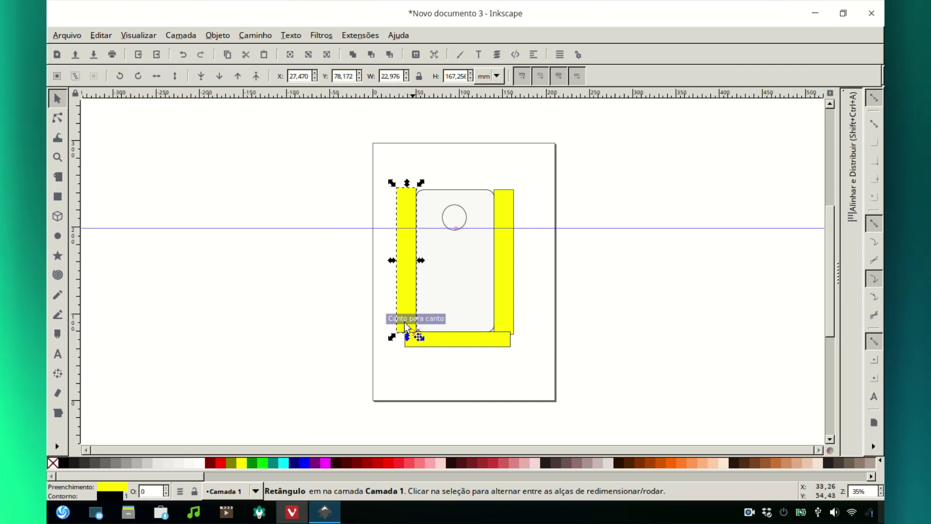
{"action": "key", "text": "Escape"}
{"action": "left_click", "coordinate": [406, 249]}
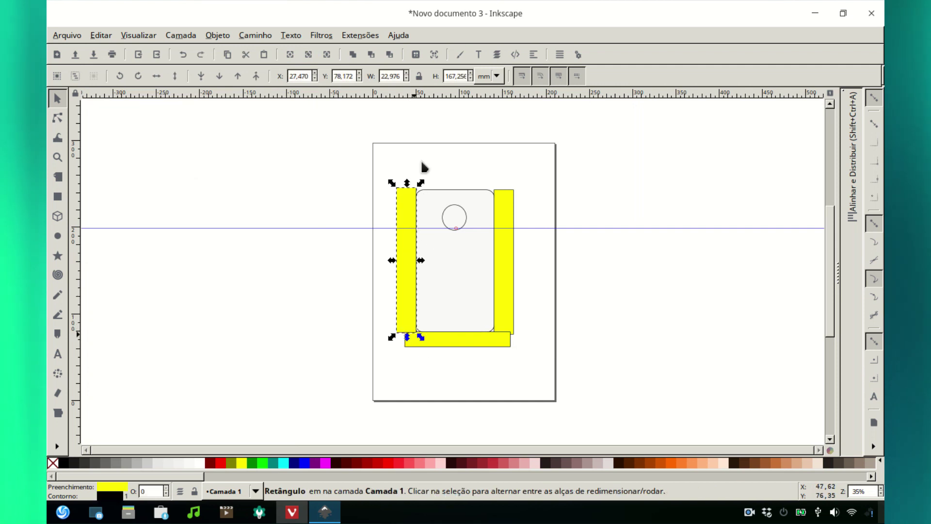
Copy the lower yellow strip and place the copy along the rounded shape's upper edge
{"action": "left_click", "coordinate": [472, 342]}
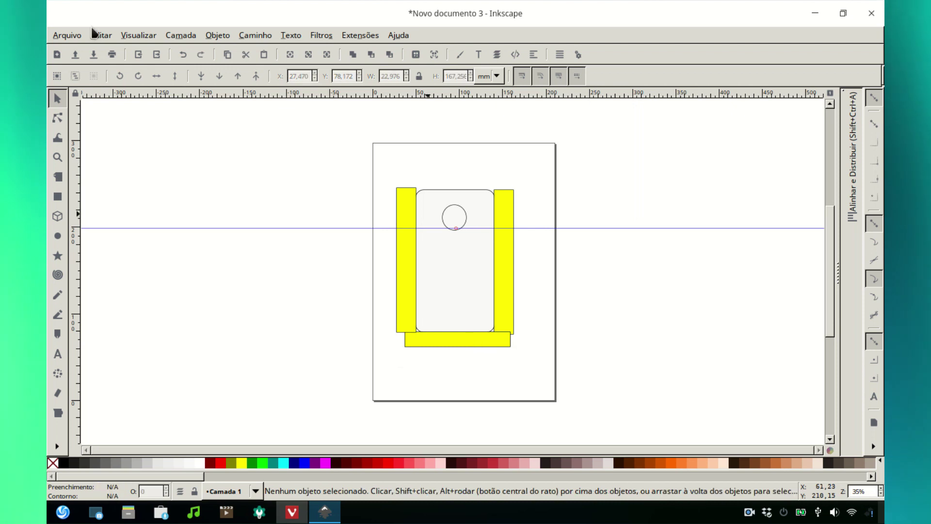
{"action": "left_click", "coordinate": [102, 36]}
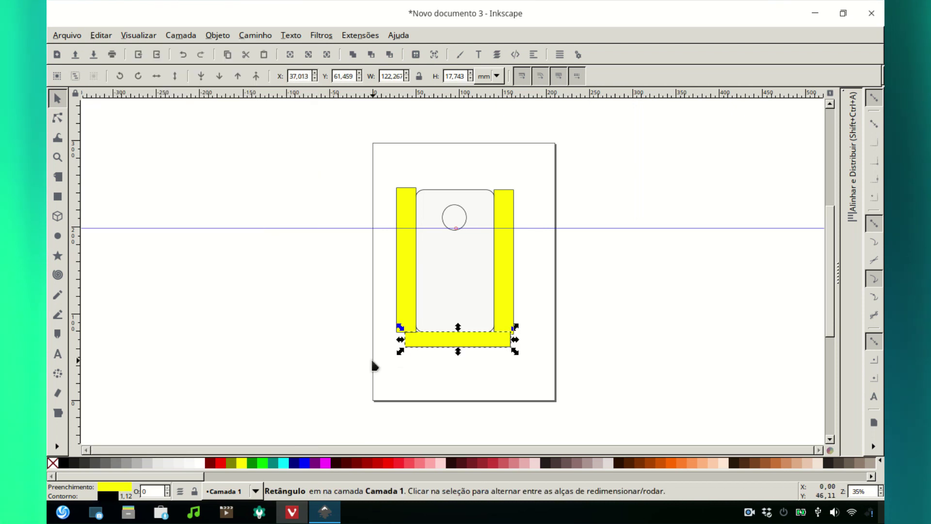
{"action": "left_click", "coordinate": [102, 35]}
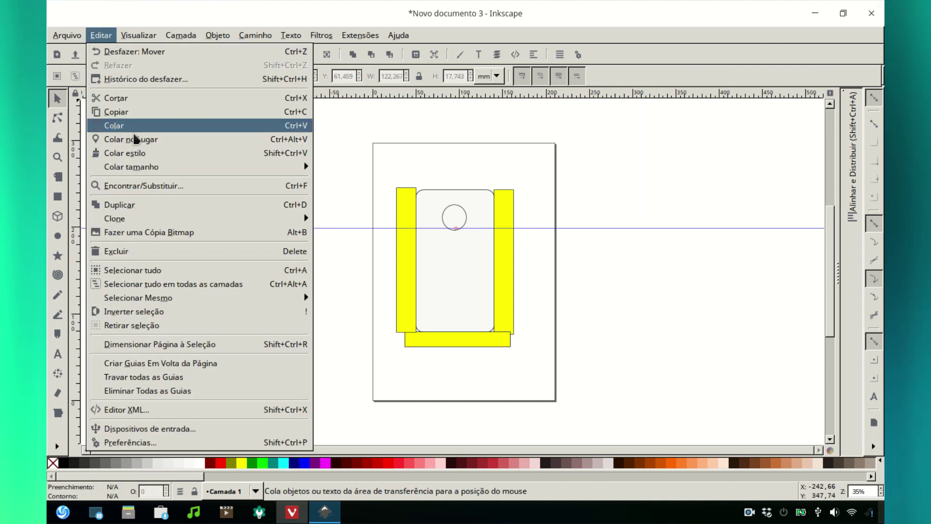
{"action": "left_click", "coordinate": [116, 126]}
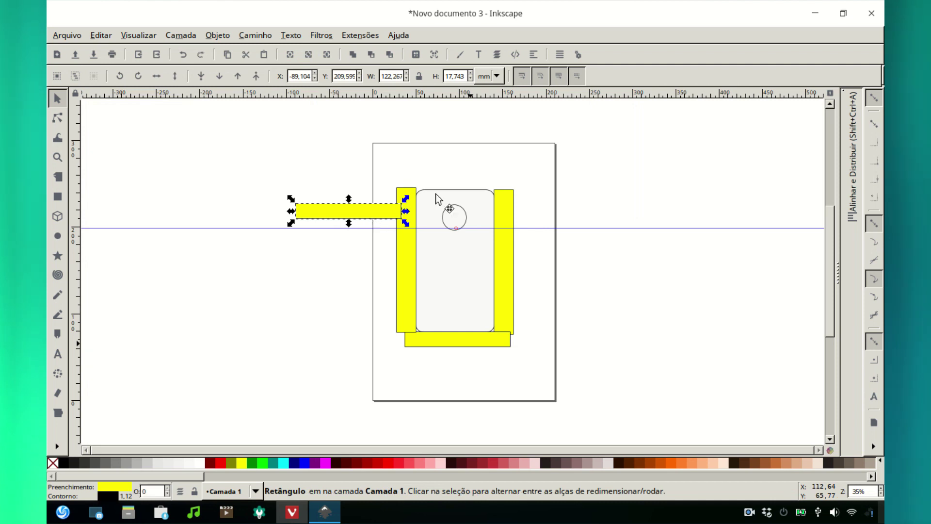
{"action": "left_click_drag", "start_coordinate": [472, 174], "coordinate": [472, 187]}
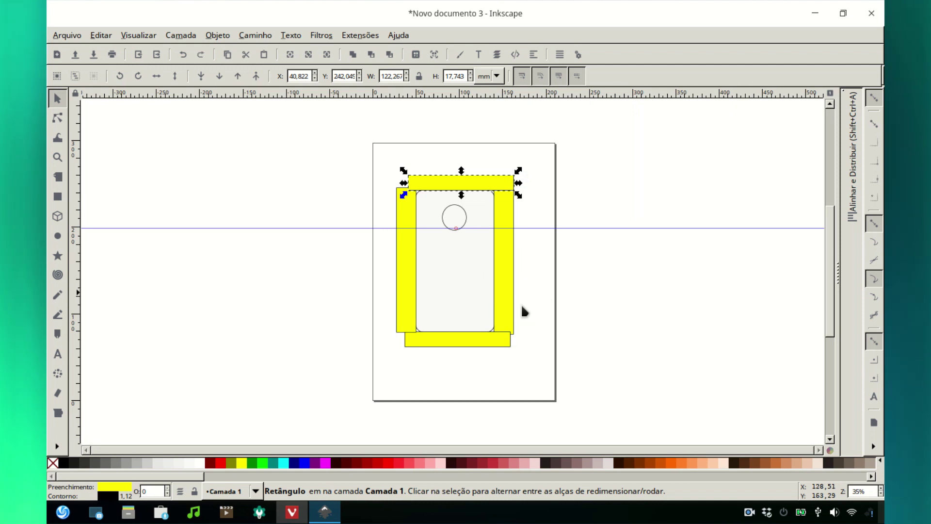
{"action": "key", "text": "Escape"}
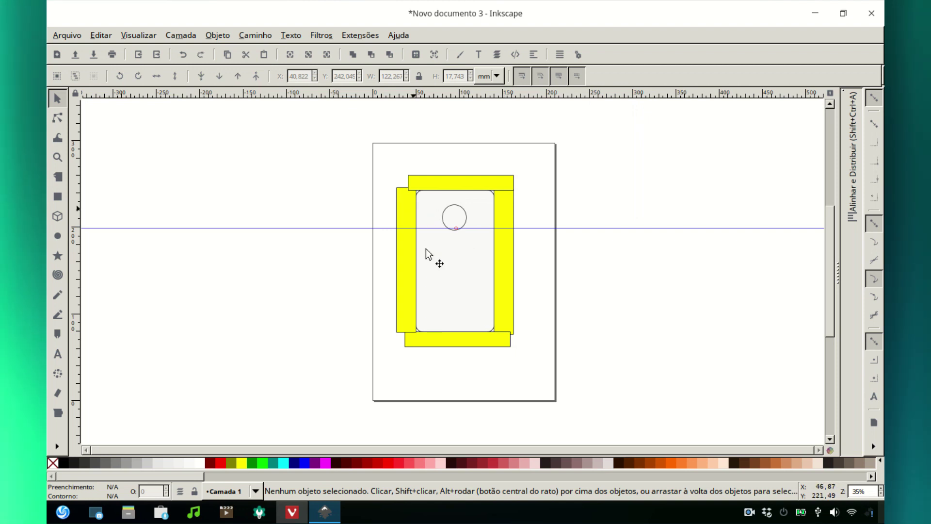
Stretch the upper yellow strip leftward over the left strip to about 133 mm wide
{"action": "left_click", "coordinate": [408, 183]}
{"action": "left_click_drag", "start_coordinate": [402, 186], "coordinate": [397, 189]}
{"action": "left_click_drag", "start_coordinate": [395, 184], "coordinate": [393, 185]}
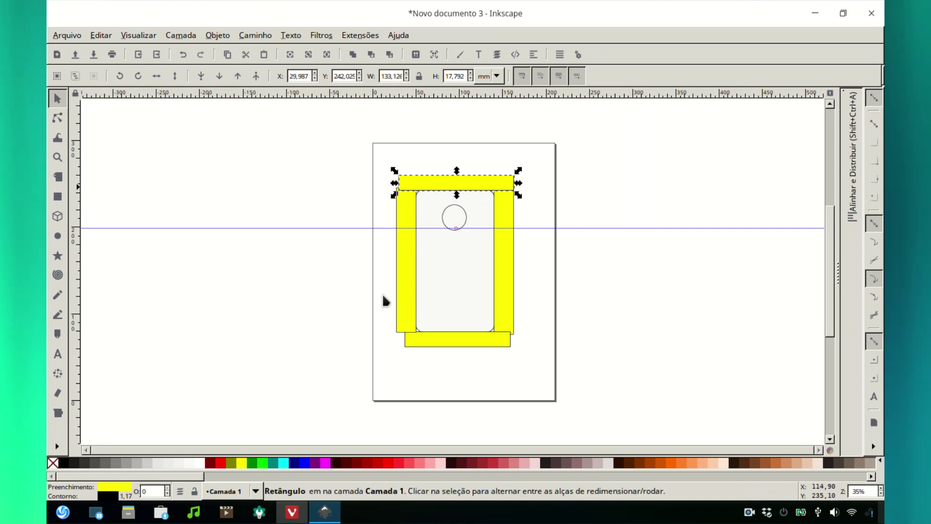
{"action": "left_click", "coordinate": [199, 252]}
Draw a yellow rectangle about 198 mm high over the whole frame and stretch it leftward to about 133 mm wide
{"action": "left_click", "coordinate": [58, 196]}
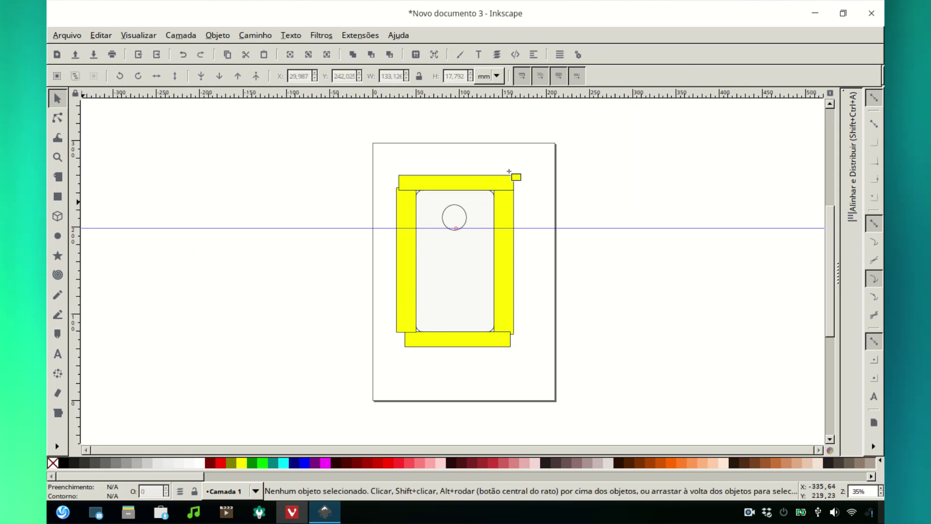
{"action": "left_click_drag", "start_coordinate": [513, 176], "coordinate": [396, 347]}
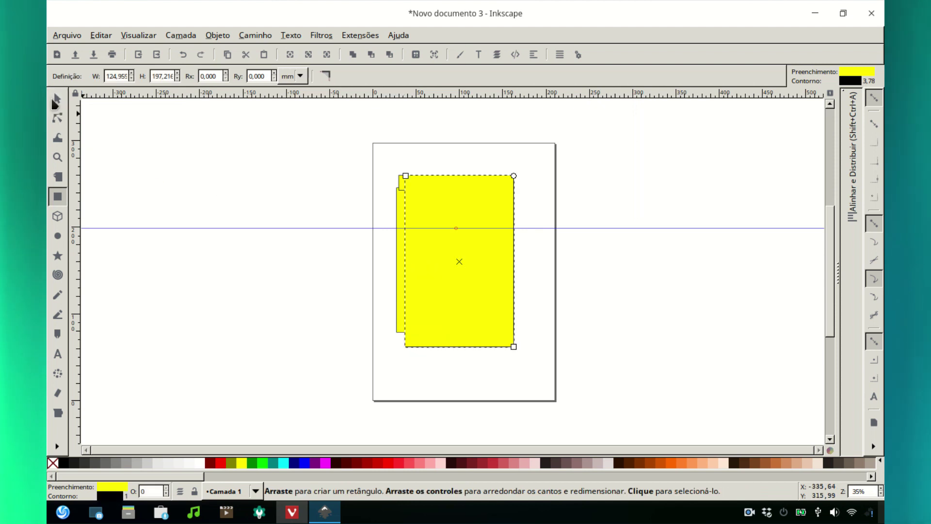
{"action": "key", "text": "s"}
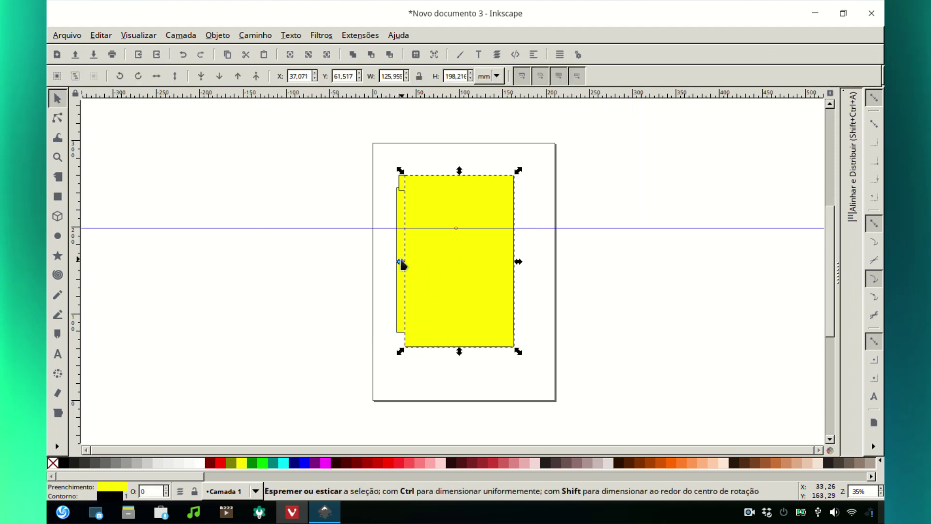
{"action": "left_click_drag", "start_coordinate": [397, 266], "coordinate": [395, 266]}
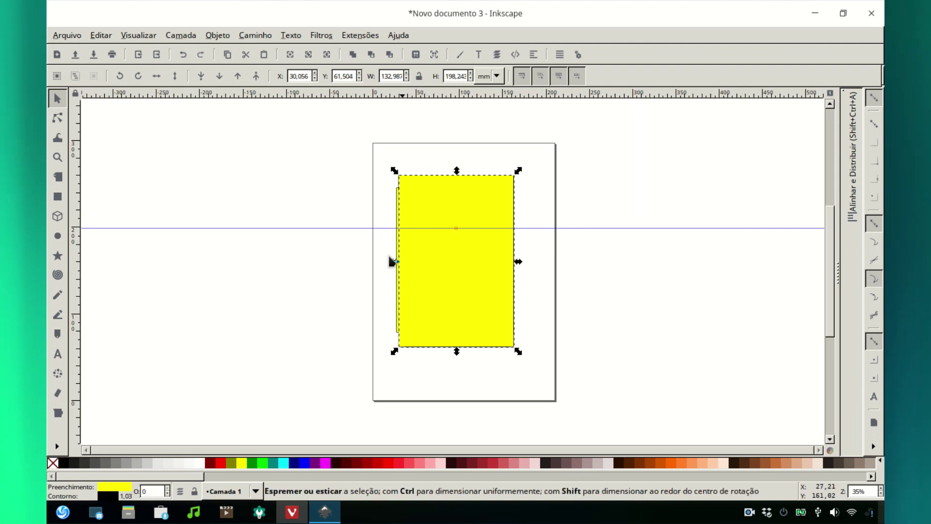
{"action": "left_click_drag", "start_coordinate": [388, 257], "coordinate": [392, 258]}
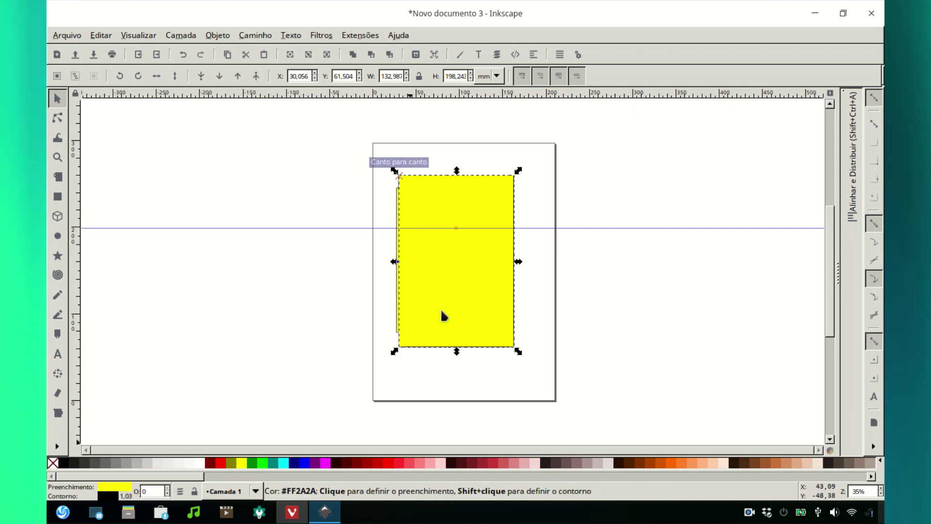
Fill the large rectangle covering the frame with red and send it behind all other objects
{"action": "right_click", "coordinate": [449, 264]}
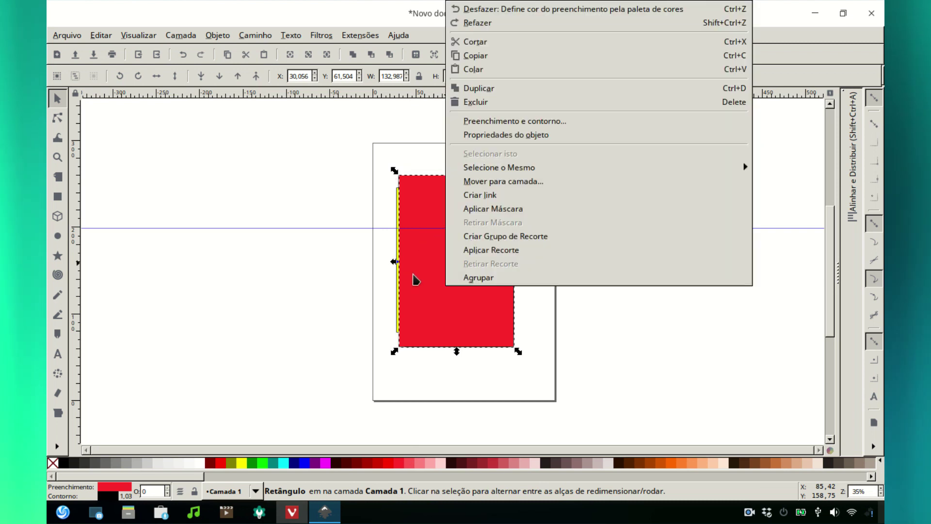
{"action": "left_click", "coordinate": [406, 211]}
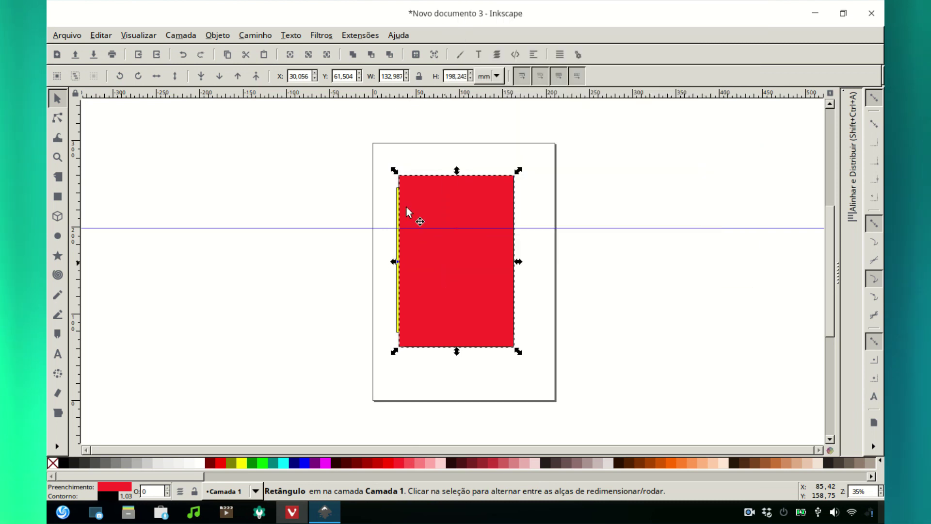
{"action": "left_click", "coordinate": [221, 35]}
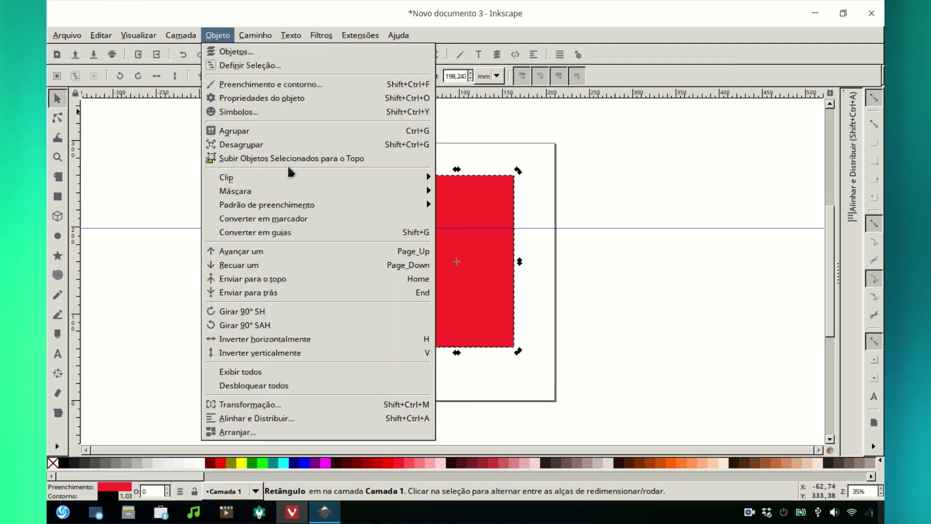
{"action": "left_click", "coordinate": [303, 292]}
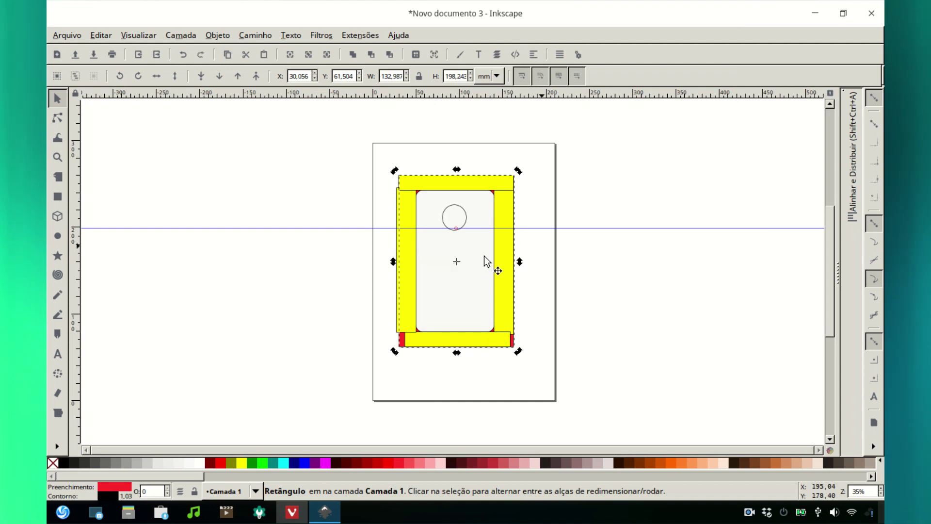
{"action": "key", "text": "Escape"}
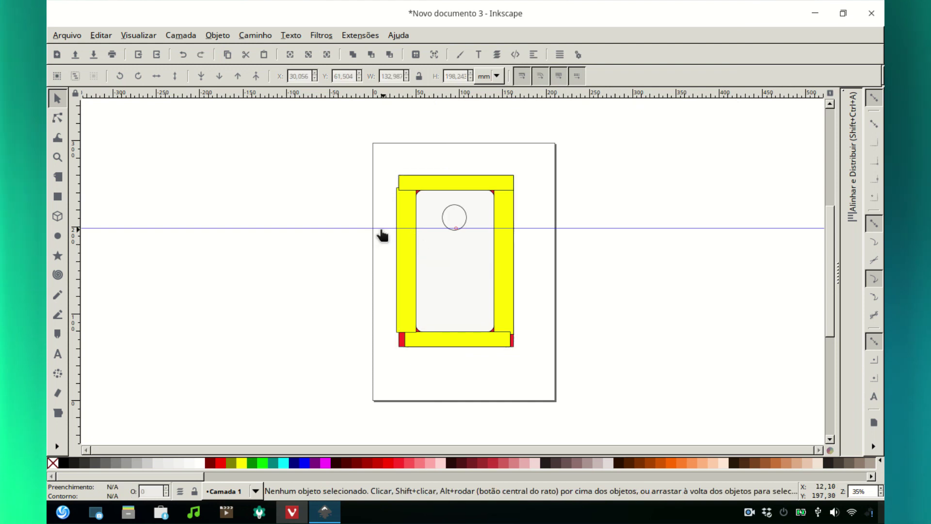
Move the horizontal guide up to the rounded shape's upper edge
{"action": "left_click_drag", "start_coordinate": [382, 226], "coordinate": [349, 233]}
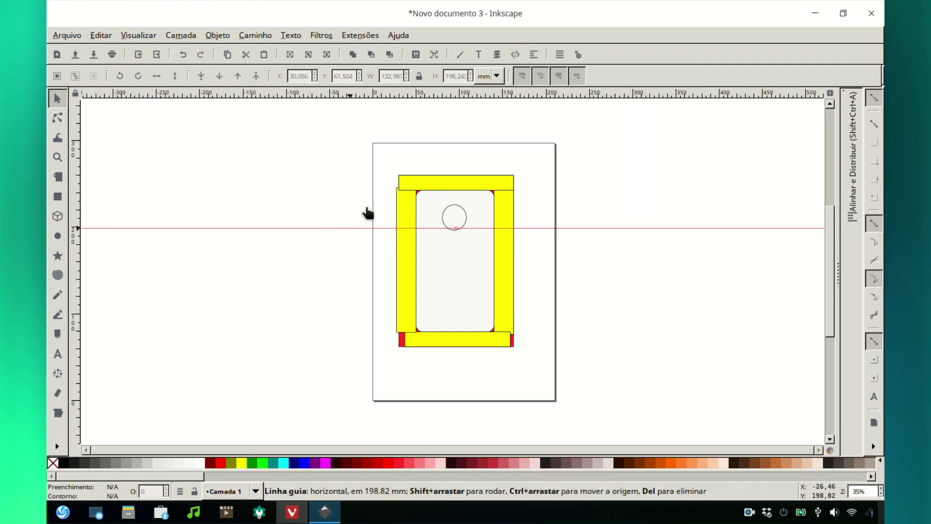
{"action": "left_click_drag", "start_coordinate": [438, 194], "coordinate": [448, 190]}
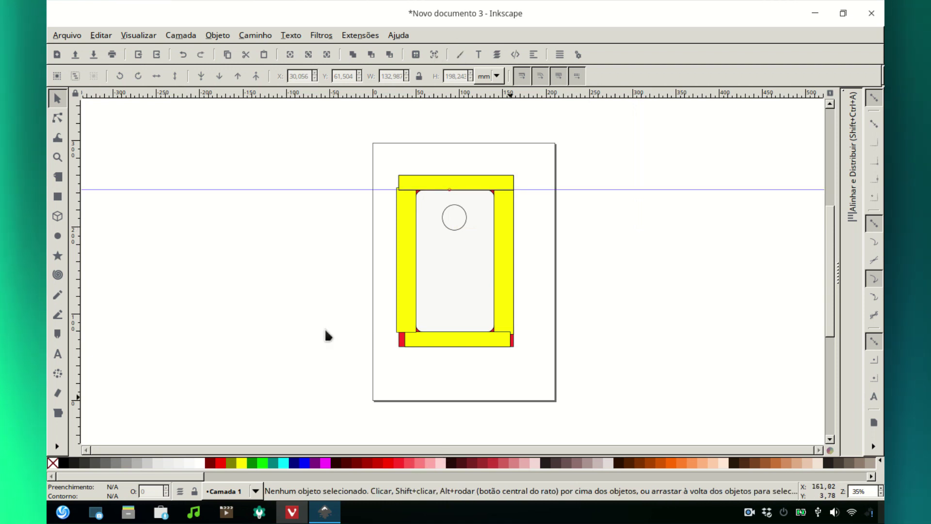
{"action": "left_click", "coordinate": [457, 256]}
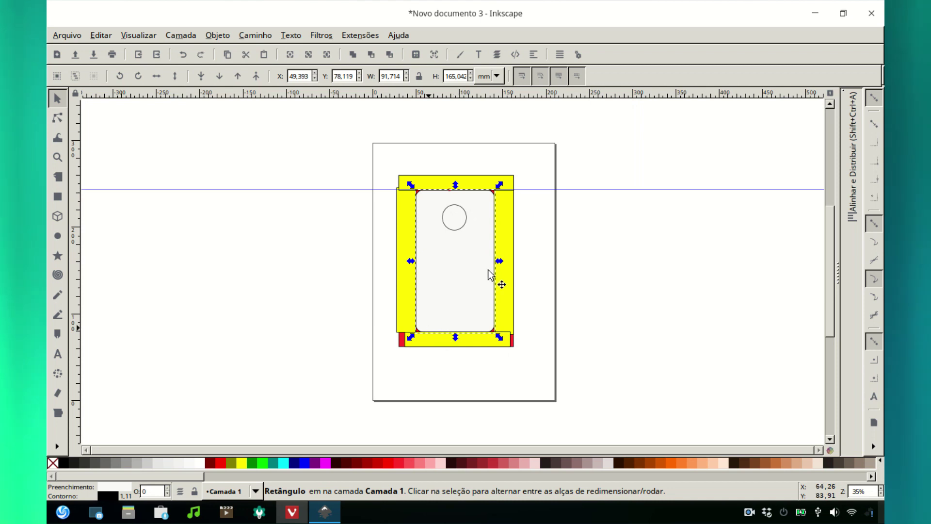
{"action": "key", "text": "Escape"}
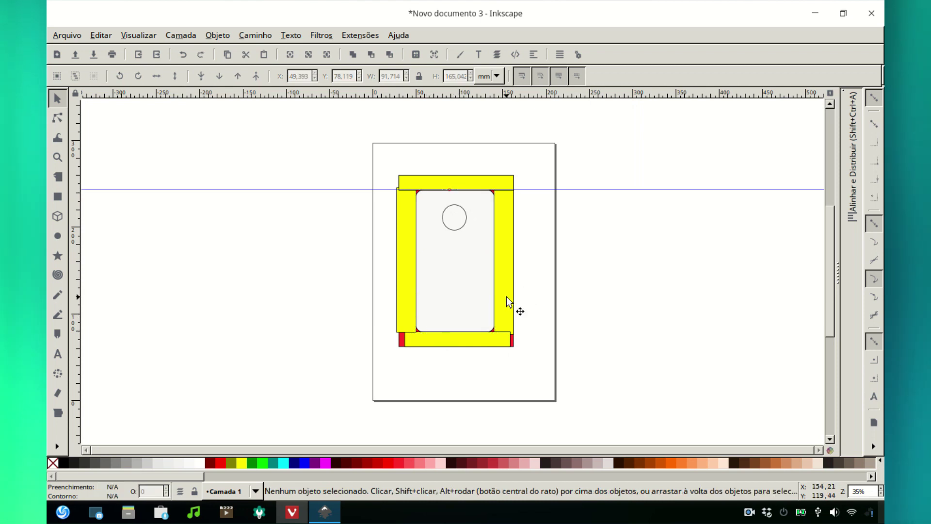
{"action": "left_click", "coordinate": [506, 296]}
{"action": "left_click", "coordinate": [370, 284]}
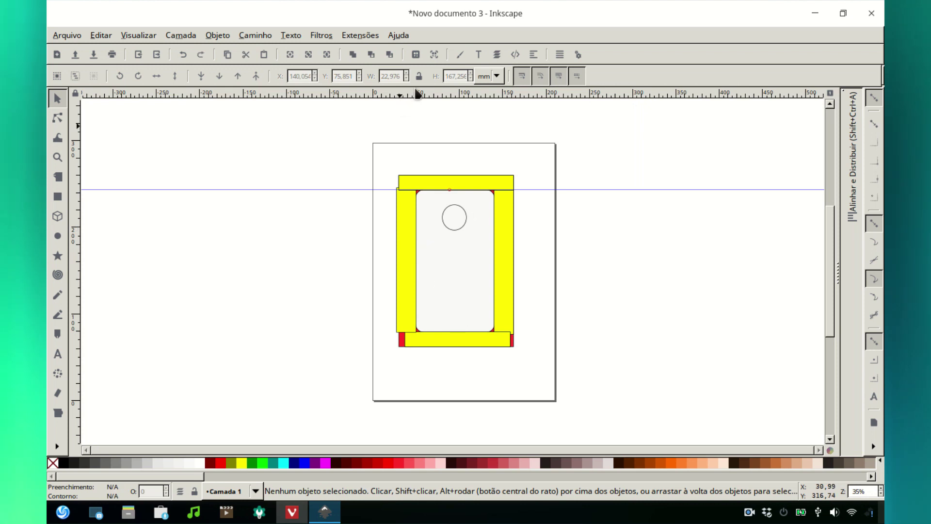
Add horizontal guides just above the frame and along its lower outer edge, and a vertical guide near its left outer edge
{"action": "left_click_drag", "start_coordinate": [438, 154], "coordinate": [440, 171]}
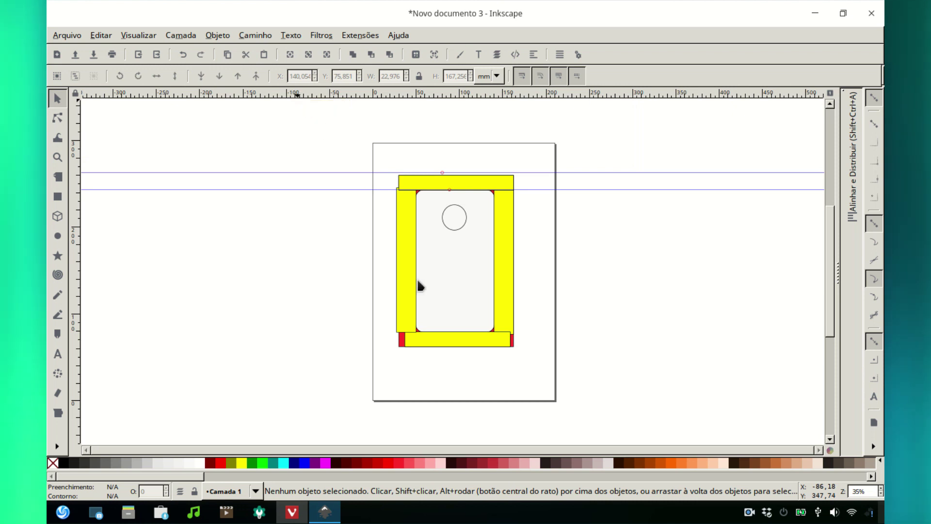
{"action": "left_click_drag", "start_coordinate": [438, 345], "coordinate": [440, 347]}
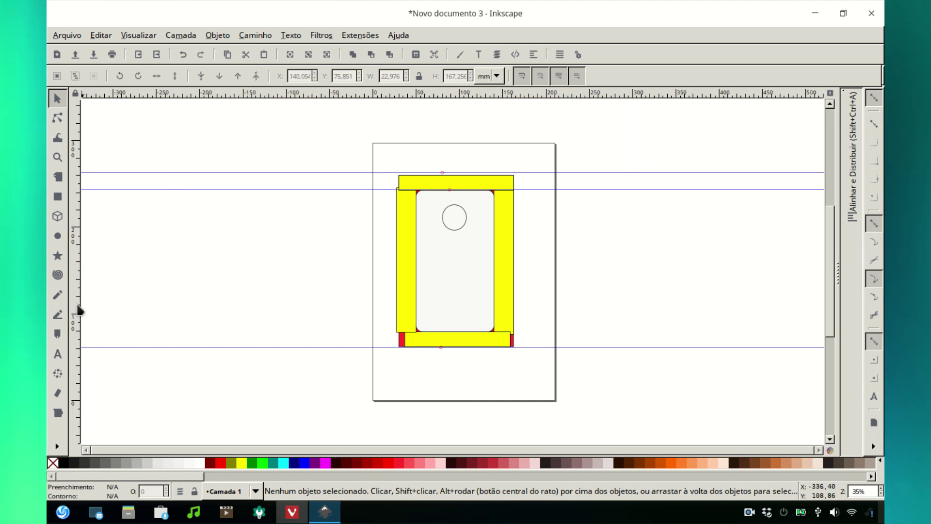
{"action": "left_click_drag", "start_coordinate": [77, 304], "coordinate": [397, 272]}
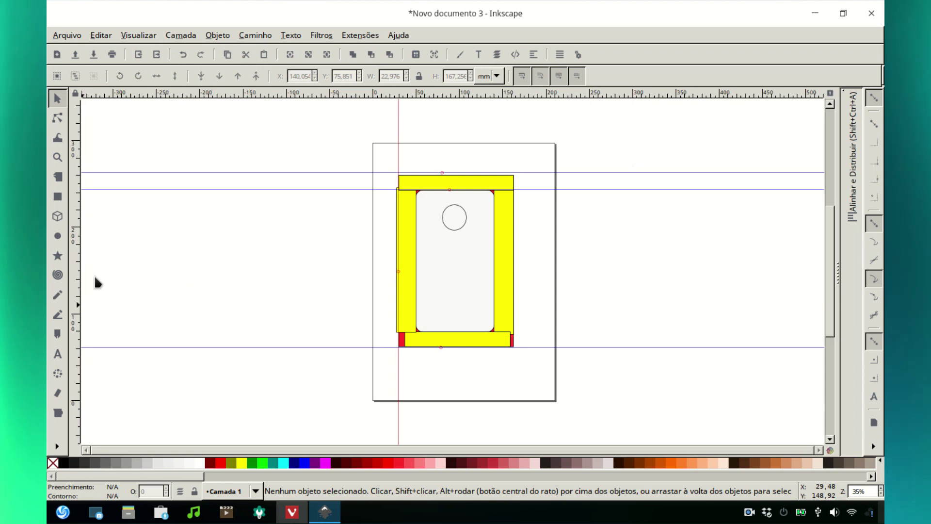
Add vertical guides at the rounded shape's left and right edges and at the frame's right outer edge
{"action": "left_click_drag", "start_coordinate": [422, 249], "coordinate": [415, 250]}
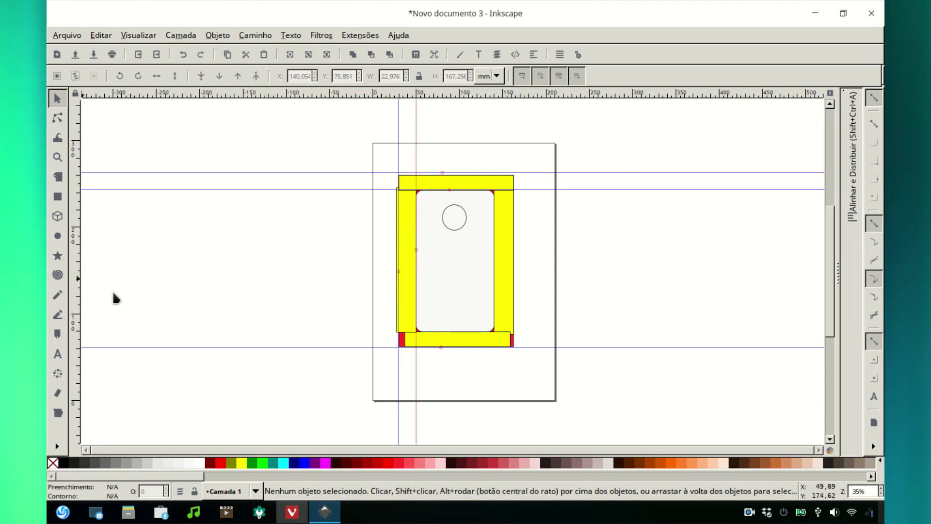
{"action": "left_click_drag", "start_coordinate": [487, 257], "coordinate": [491, 258]}
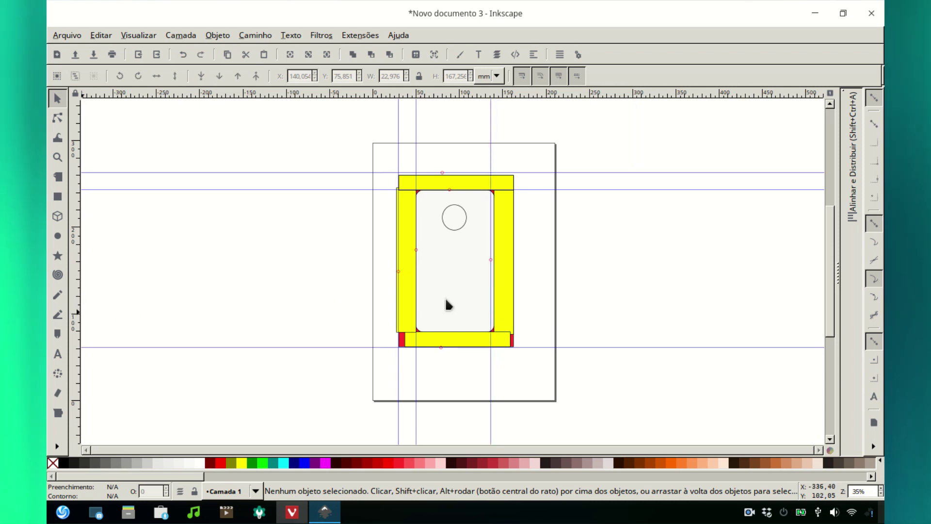
{"action": "left_click_drag", "start_coordinate": [513, 282], "coordinate": [514, 282]}
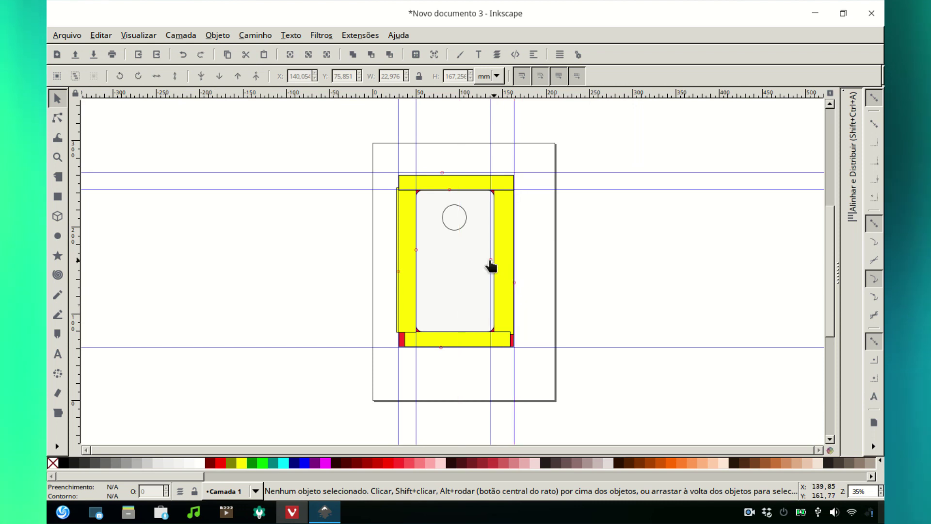
{"action": "left_click_drag", "start_coordinate": [491, 261], "coordinate": [493, 262]}
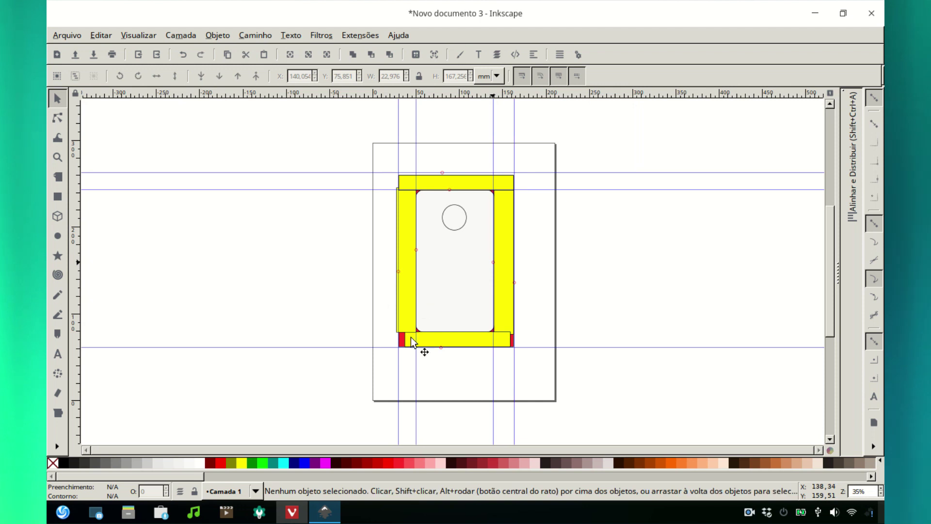
Delete the four yellow strips surrounding the rounded shape
{"action": "left_click", "coordinate": [464, 189]}
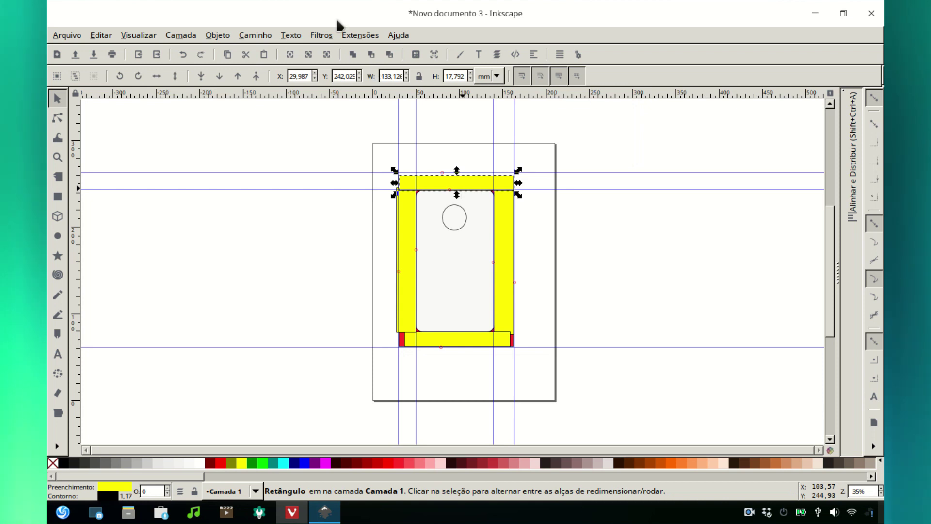
{"action": "left_click", "coordinate": [107, 35]}
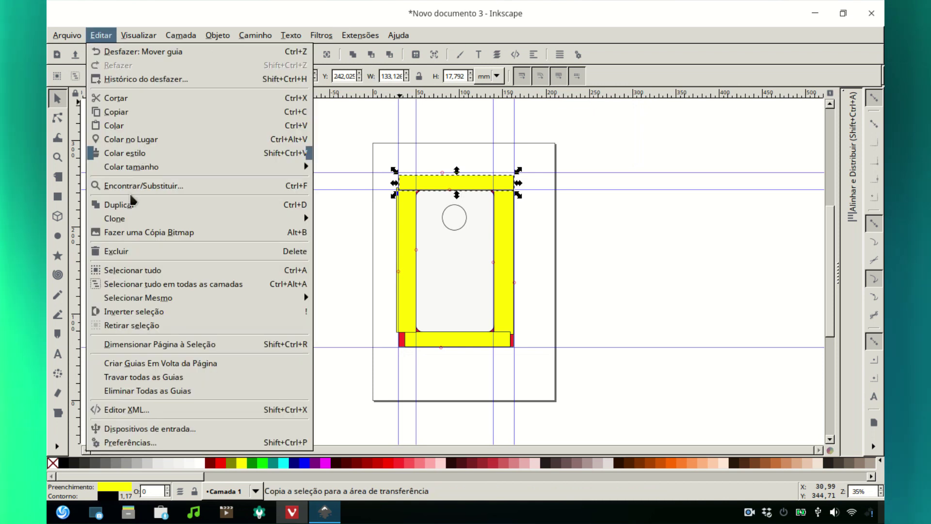
{"action": "left_click", "coordinate": [153, 250]}
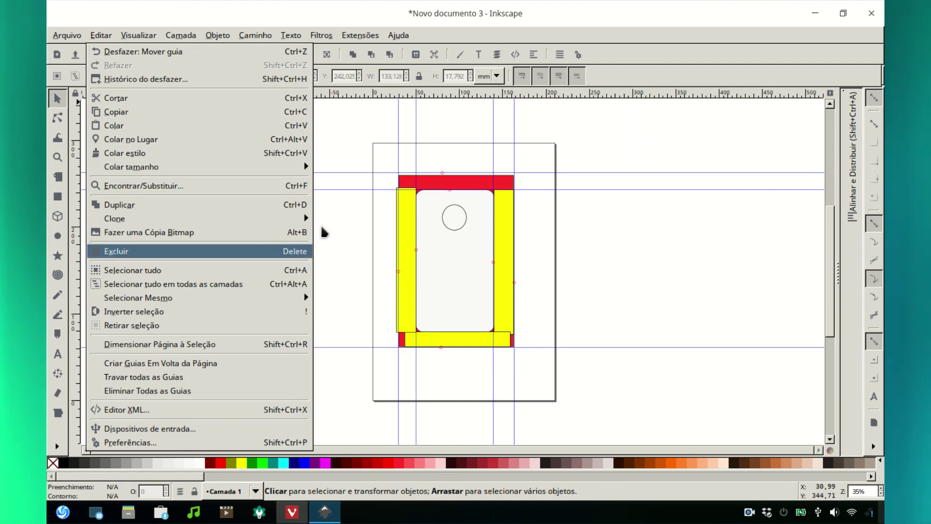
{"action": "left_click", "coordinate": [406, 223]}
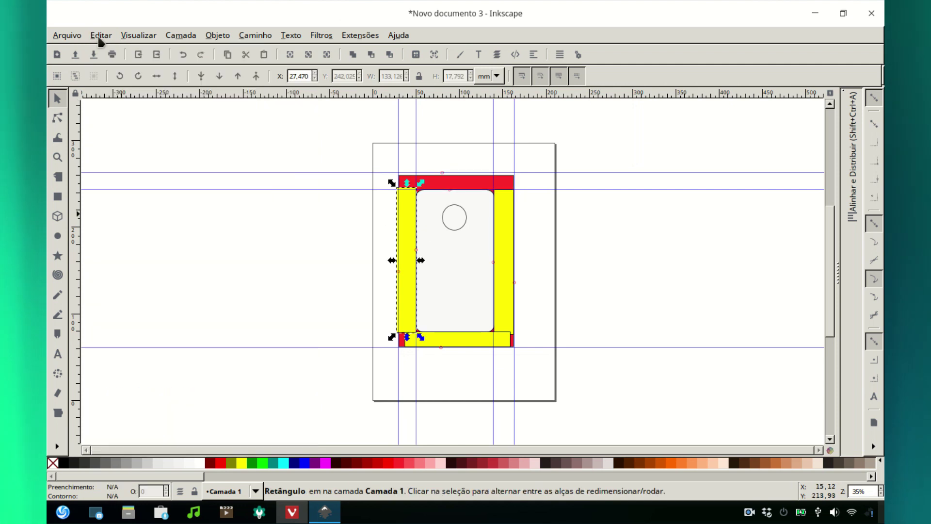
{"action": "left_click", "coordinate": [99, 36]}
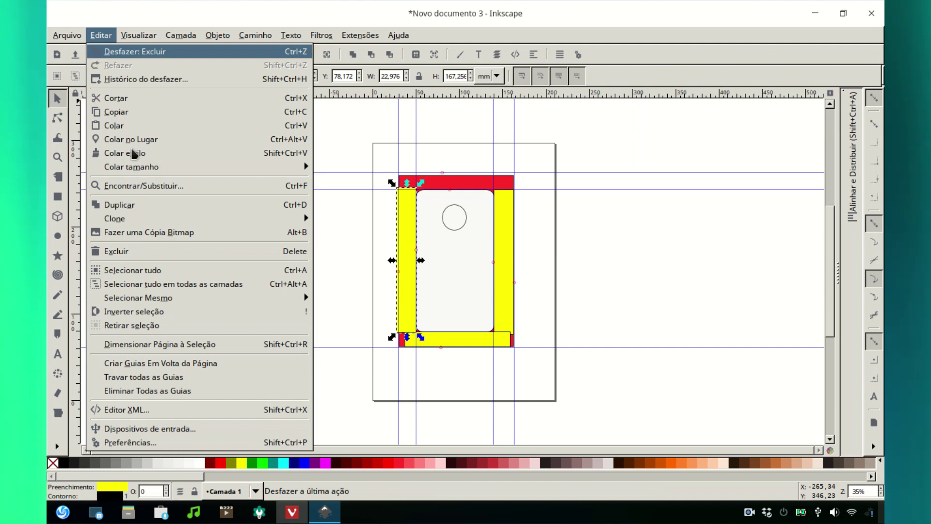
{"action": "left_click", "coordinate": [125, 250]}
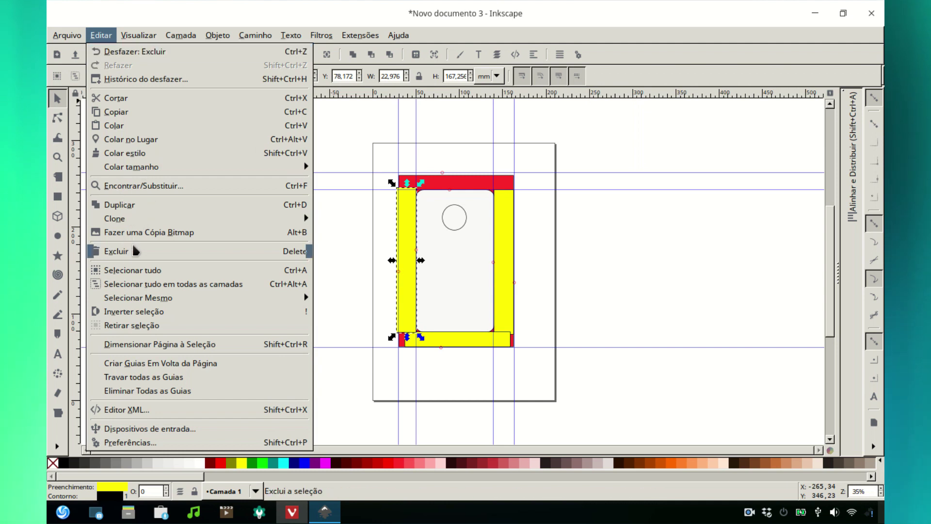
{"action": "left_click", "coordinate": [500, 248]}
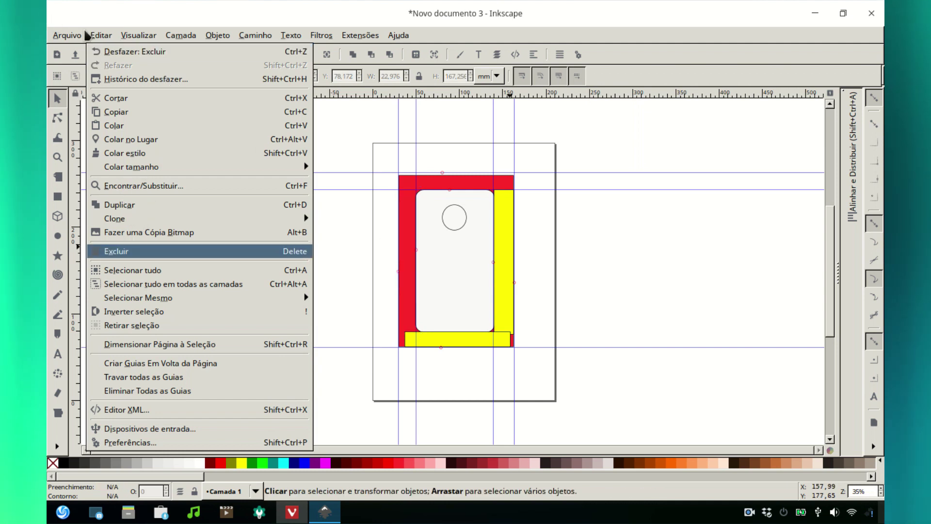
{"action": "left_click", "coordinate": [97, 37]}
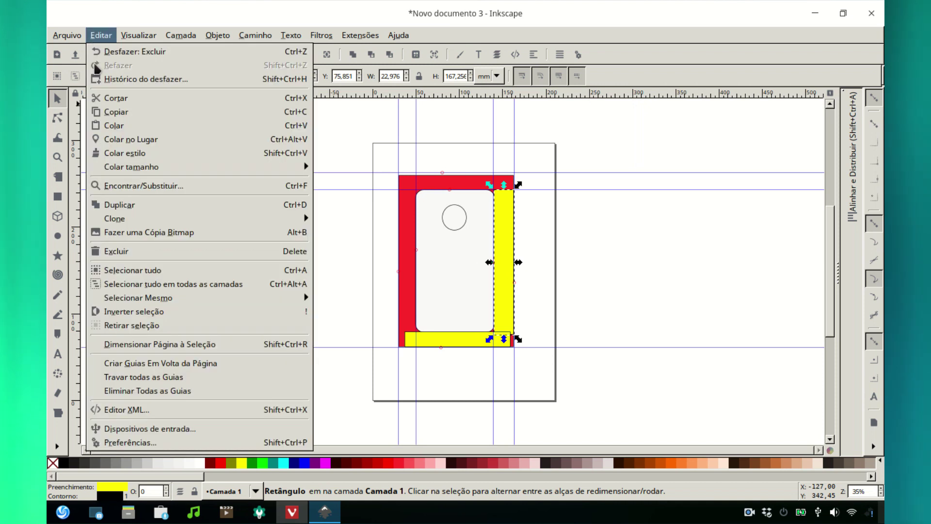
{"action": "left_click", "coordinate": [125, 251]}
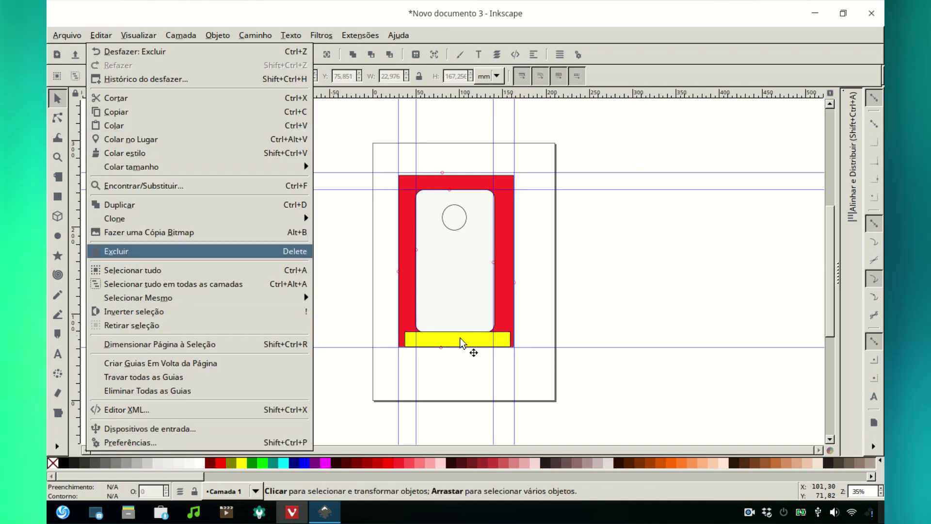
{"action": "left_click", "coordinate": [98, 37]}
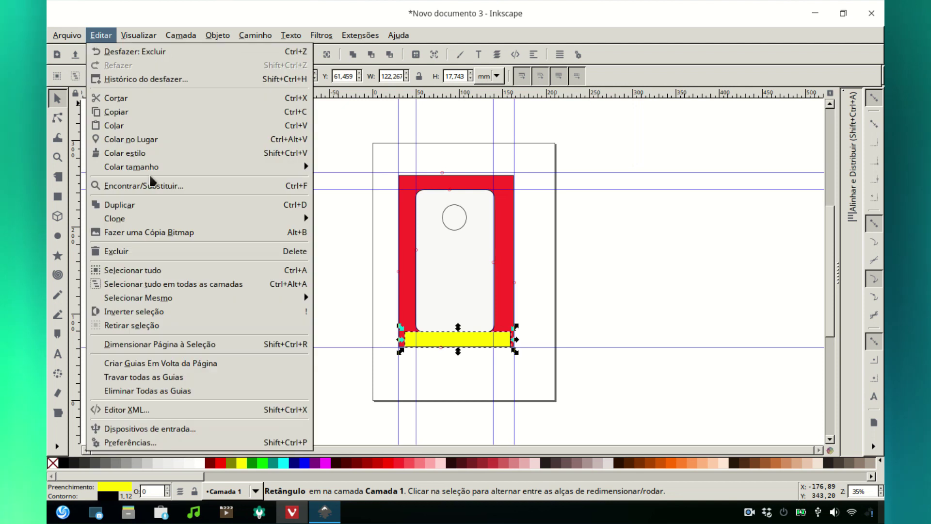
{"action": "left_click", "coordinate": [162, 248]}
{"action": "left_click", "coordinate": [452, 267]}
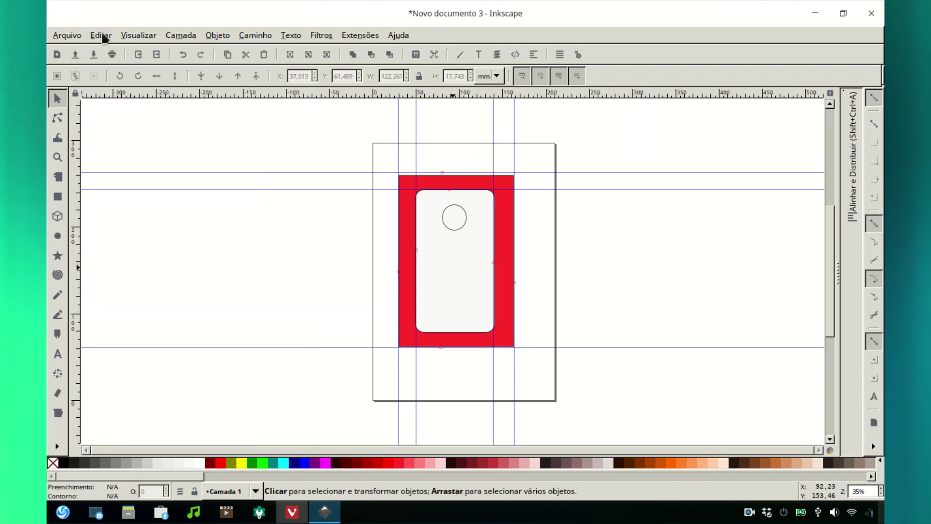
{"action": "left_click", "coordinate": [101, 35]}
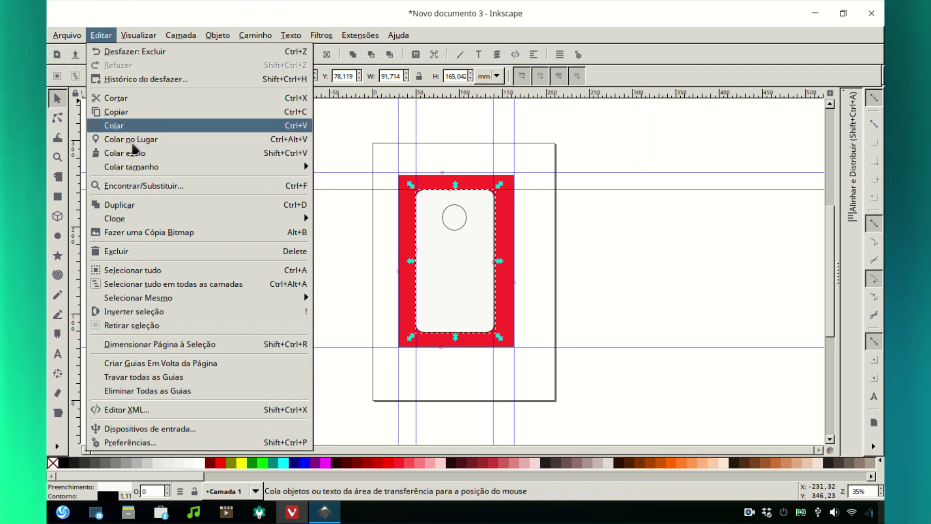
{"action": "left_click", "coordinate": [136, 251]}
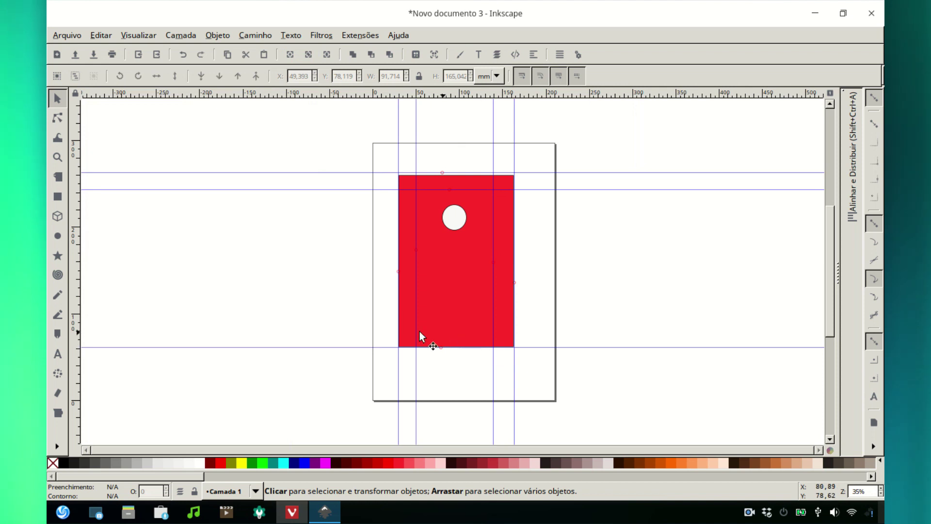
{"action": "left_click", "coordinate": [111, 35]}
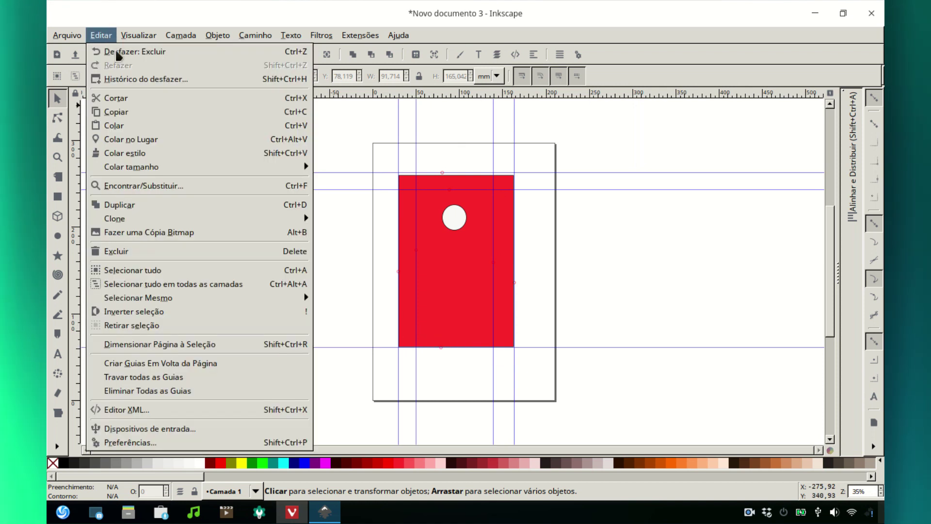
{"action": "left_click", "coordinate": [124, 53]}
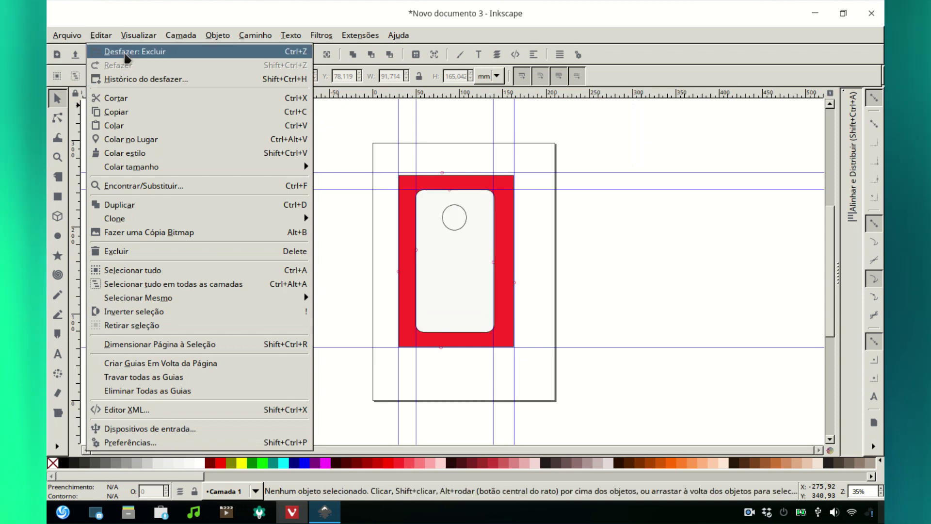
{"action": "left_click", "coordinate": [110, 38]}
Add a horizontal guide at the rounded shape's lower edge, and delete the rounded shape and the circle
{"action": "left_click_drag", "start_coordinate": [440, 99], "coordinate": [471, 333]}
{"action": "left_click", "coordinate": [467, 268]}
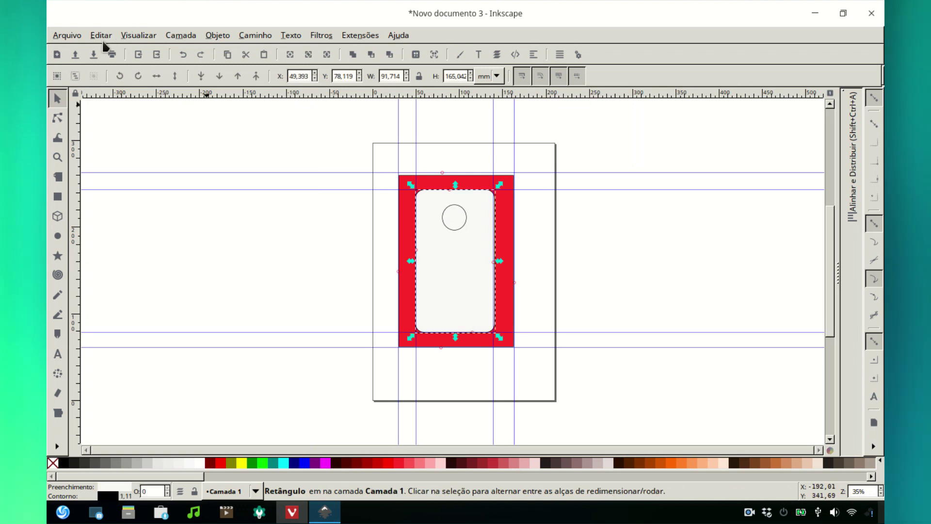
{"action": "left_click", "coordinate": [101, 35]}
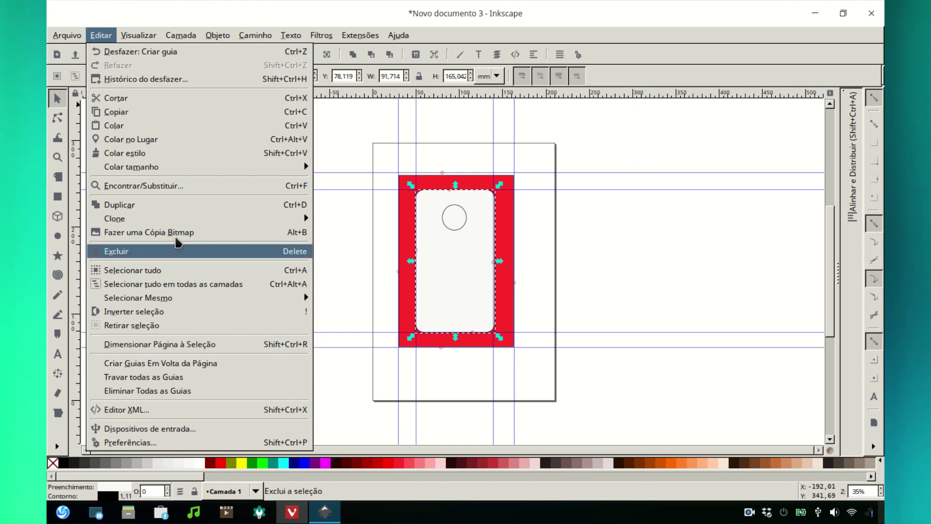
{"action": "left_click", "coordinate": [180, 248]}
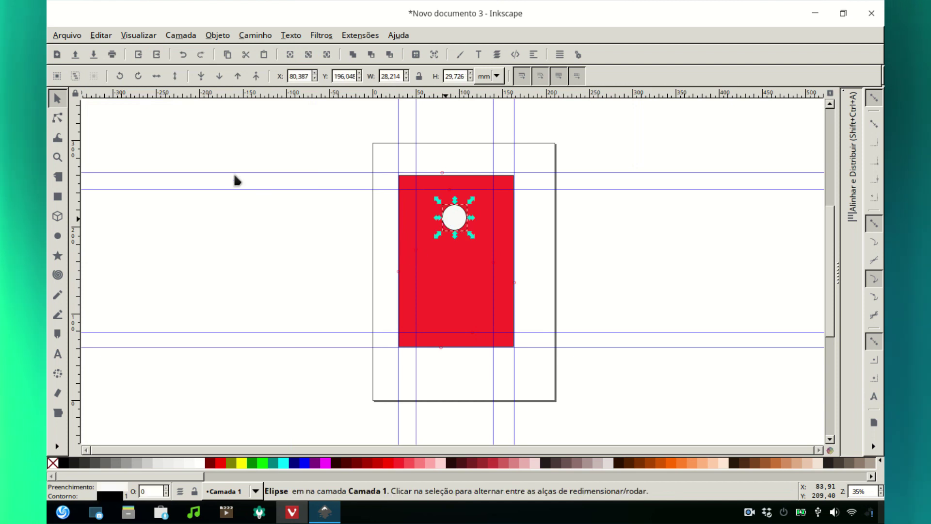
{"action": "left_click", "coordinate": [100, 36]}
{"action": "left_click", "coordinate": [145, 251]}
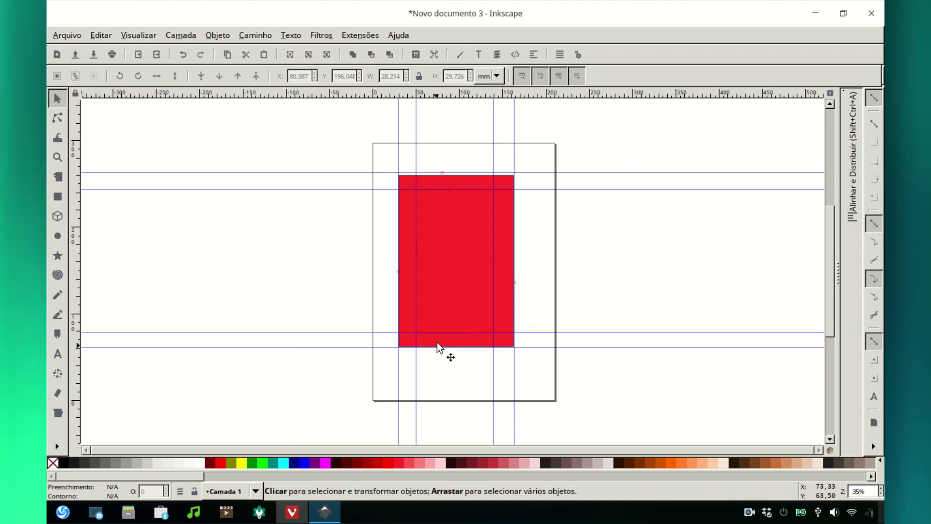
{"action": "left_click", "coordinate": [71, 37]}
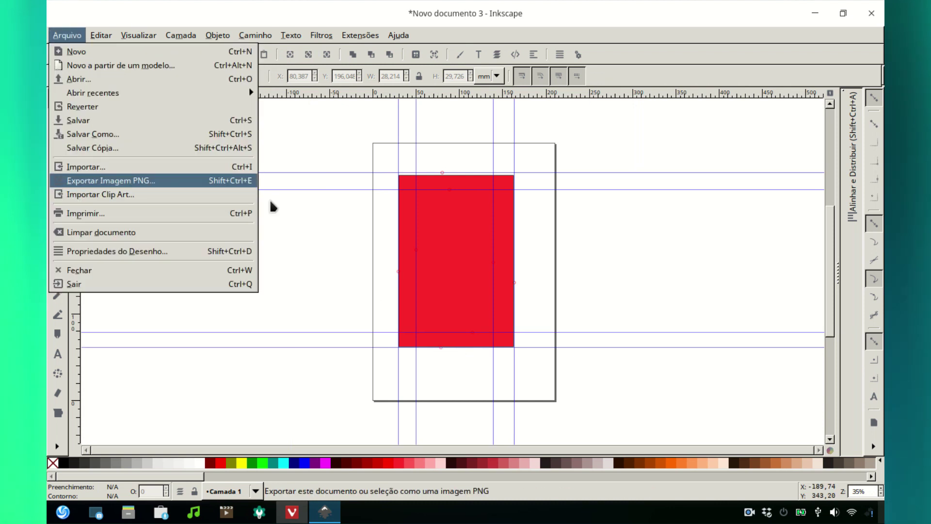
{"action": "left_click", "coordinate": [304, 264]}
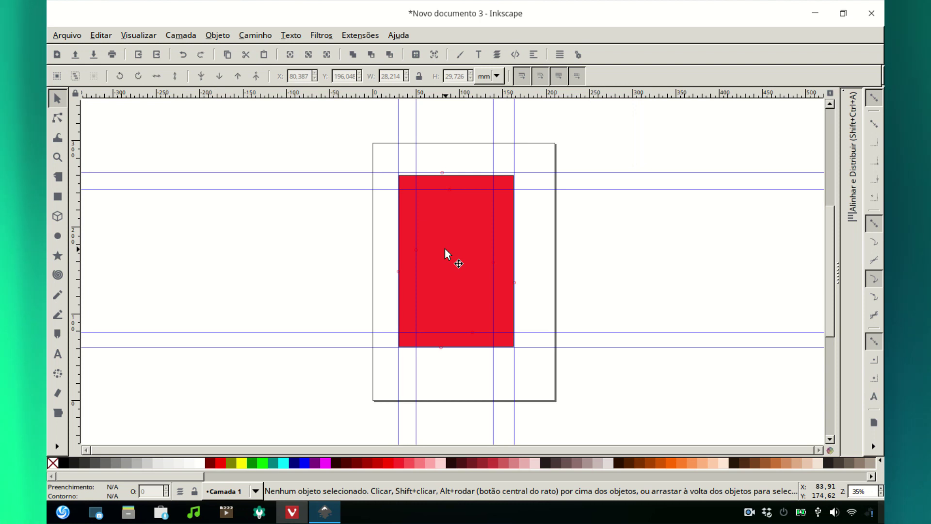
Delete the red backing rectangle from the page
{"action": "left_click_drag", "start_coordinate": [363, 158], "coordinate": [549, 366]}
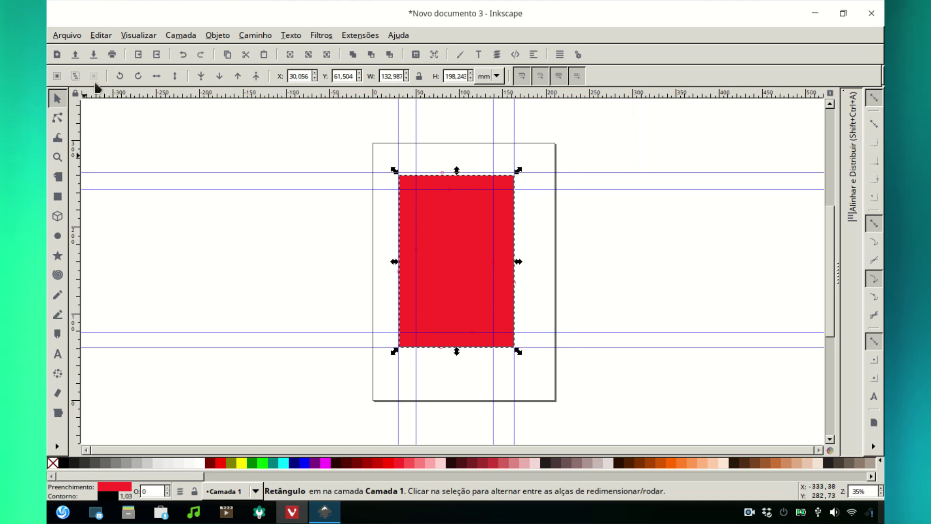
{"action": "left_click", "coordinate": [101, 36]}
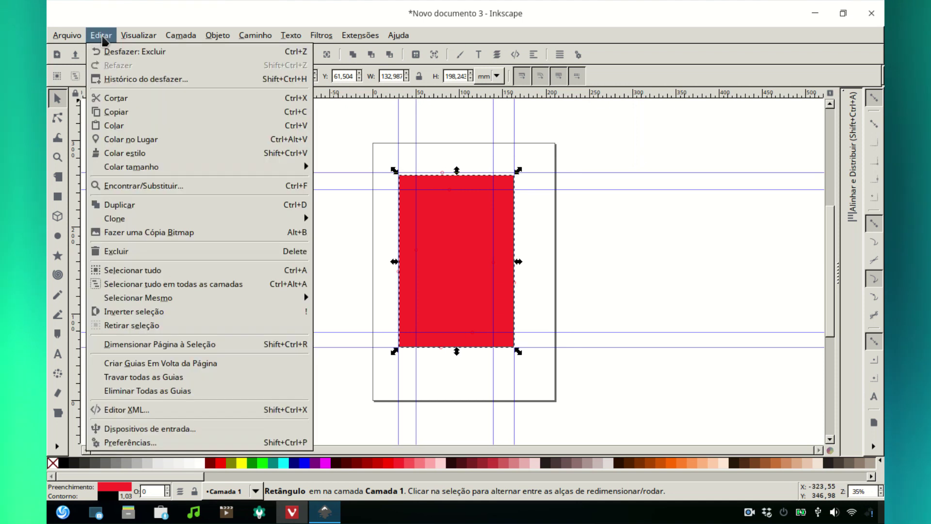
{"action": "mouse_move", "coordinate": [163, 218]}
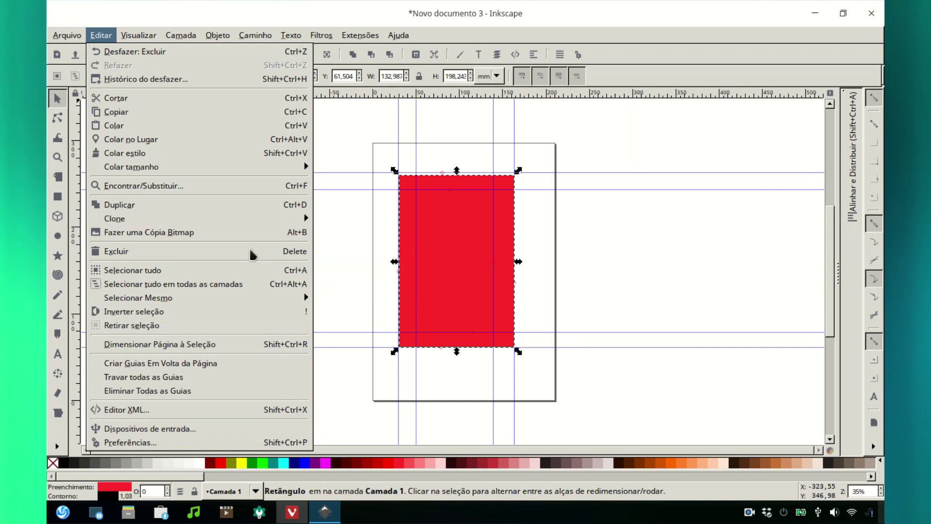
{"action": "left_click", "coordinate": [252, 251]}
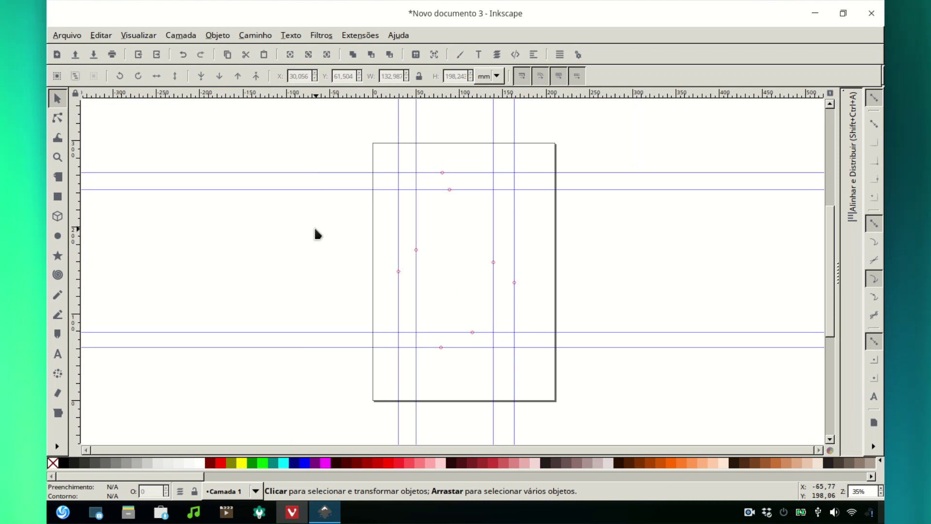
{"action": "scroll", "coordinate": [315, 230], "scroll_direction": "up", "scroll_amount": 1}
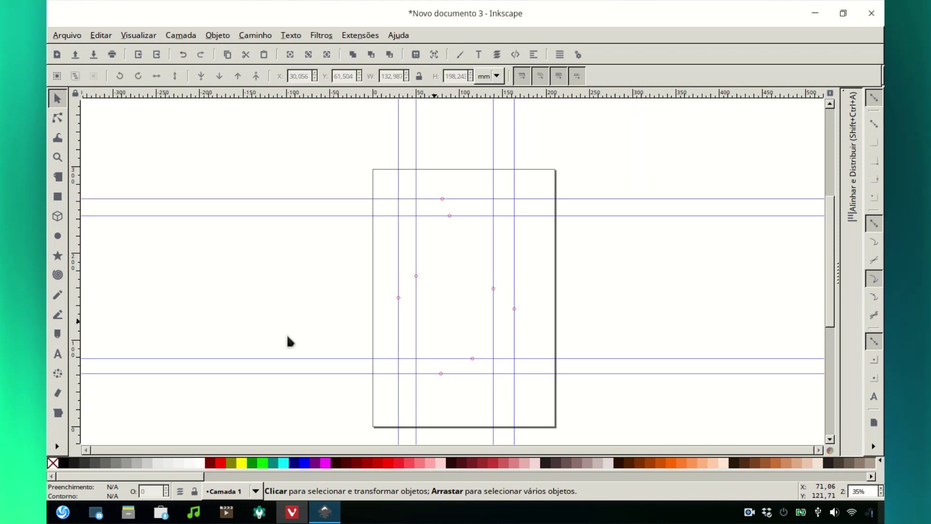
{"action": "left_click", "coordinate": [58, 181]}
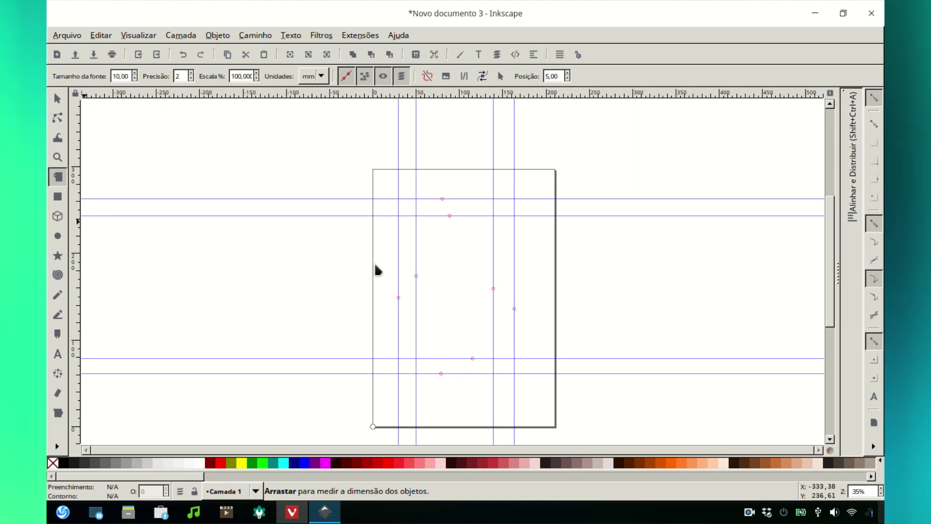
{"action": "key", "text": "s"}
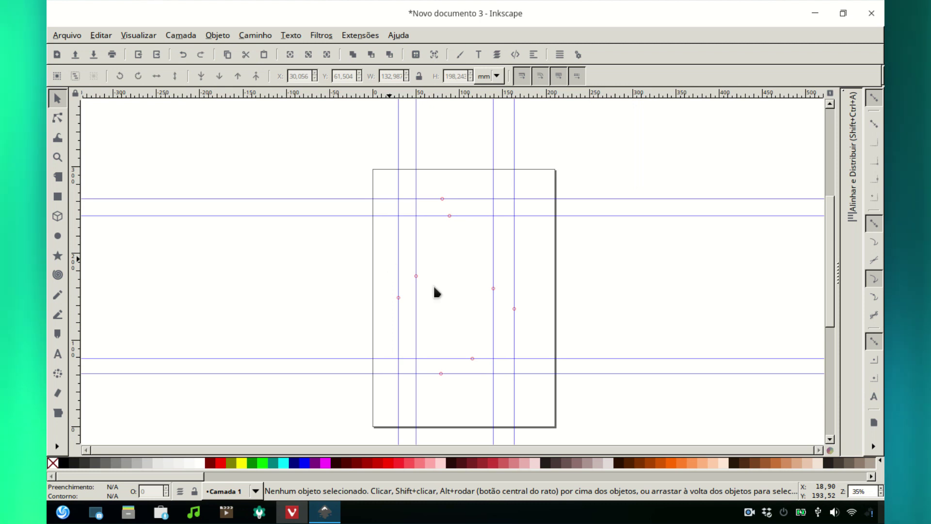
{"action": "left_click", "coordinate": [749, 512]}
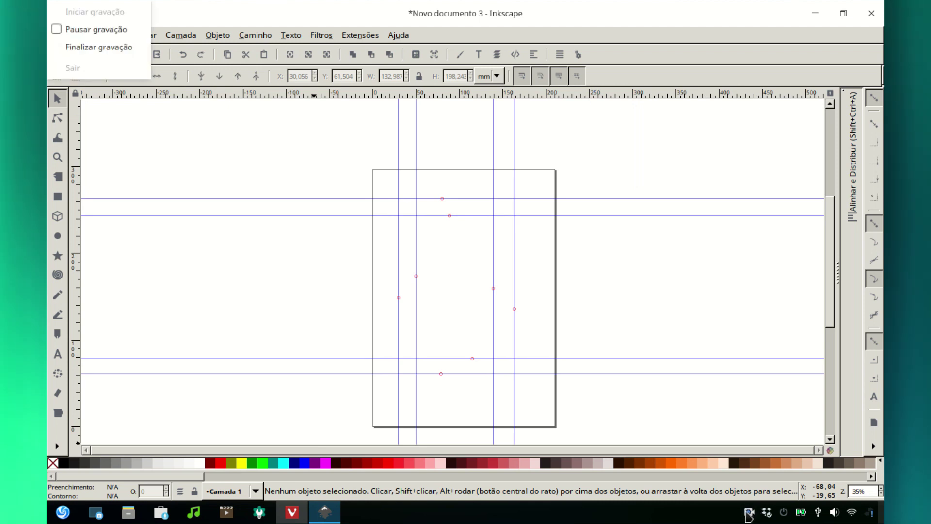
{"action": "left_click", "coordinate": [103, 47]}
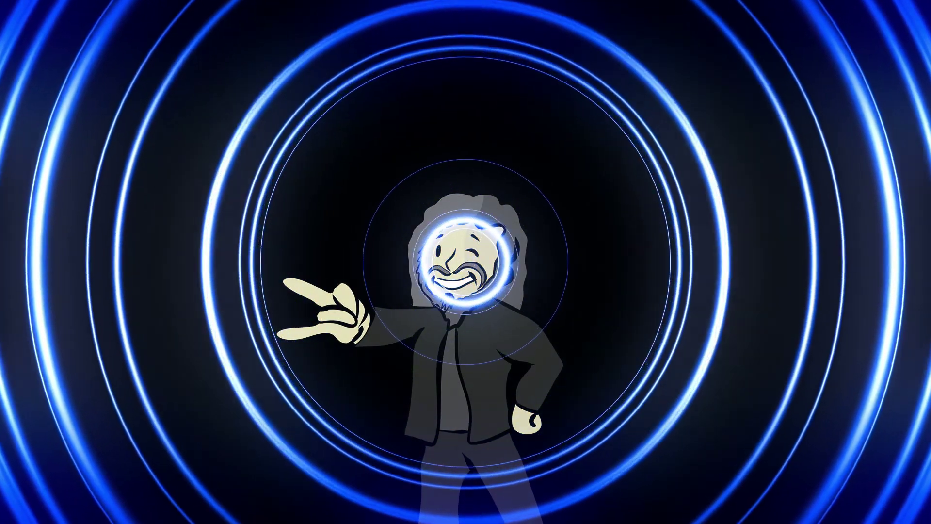